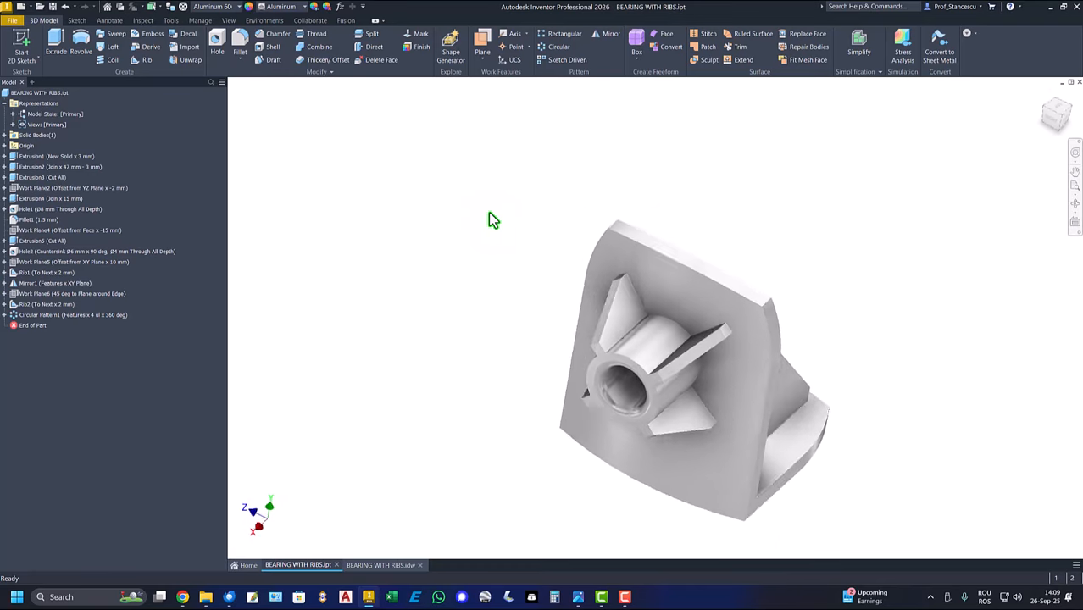
Consult the BEARING WITH RIBS.idw drawing and create a new part from the Standard (mm).ipt template
click(379, 565)
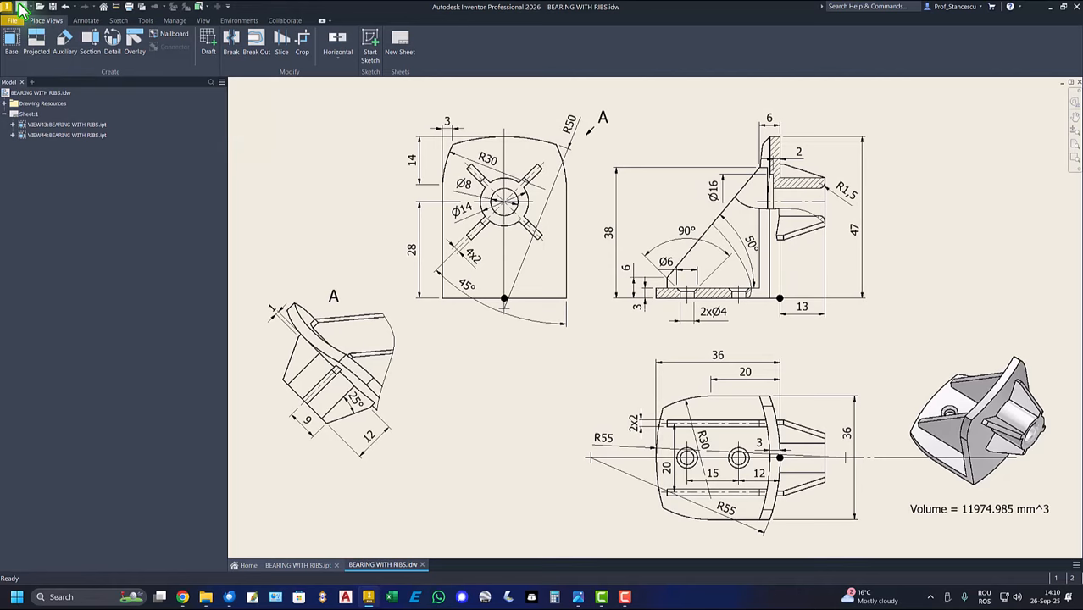
click(21, 8)
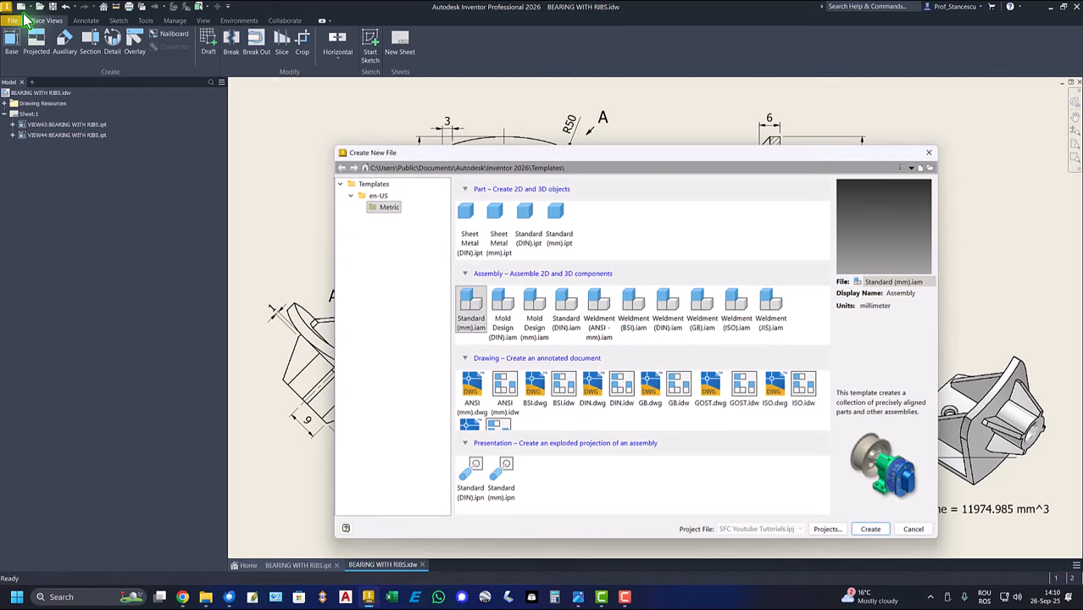
click(560, 221)
double_click(559, 220)
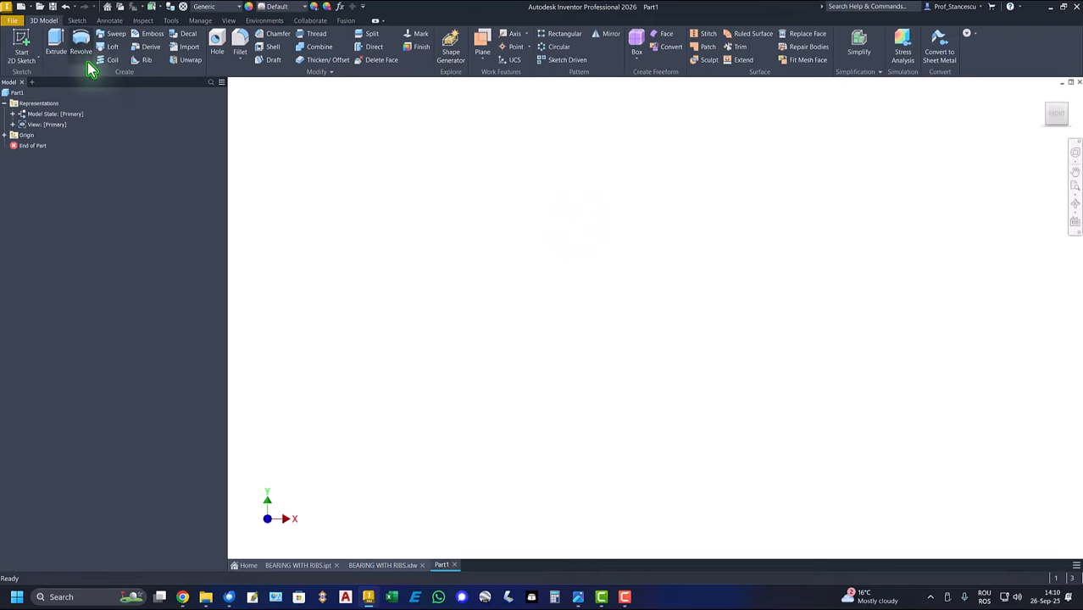
Start a 2D sketch on the horizontal XZ plane of the new part
click(27, 45)
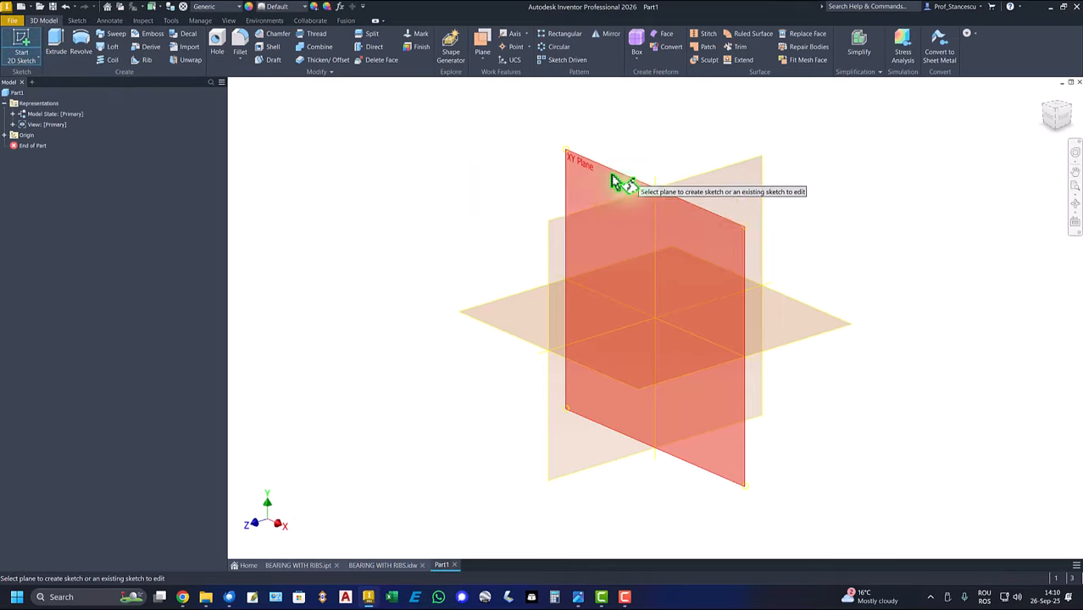
click(534, 299)
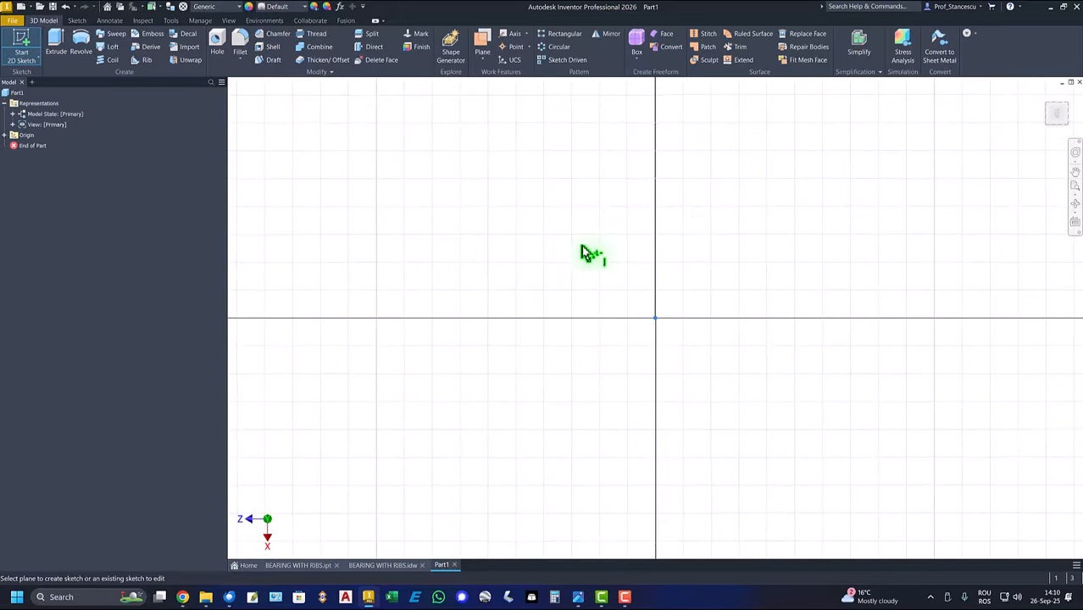
click(1070, 98)
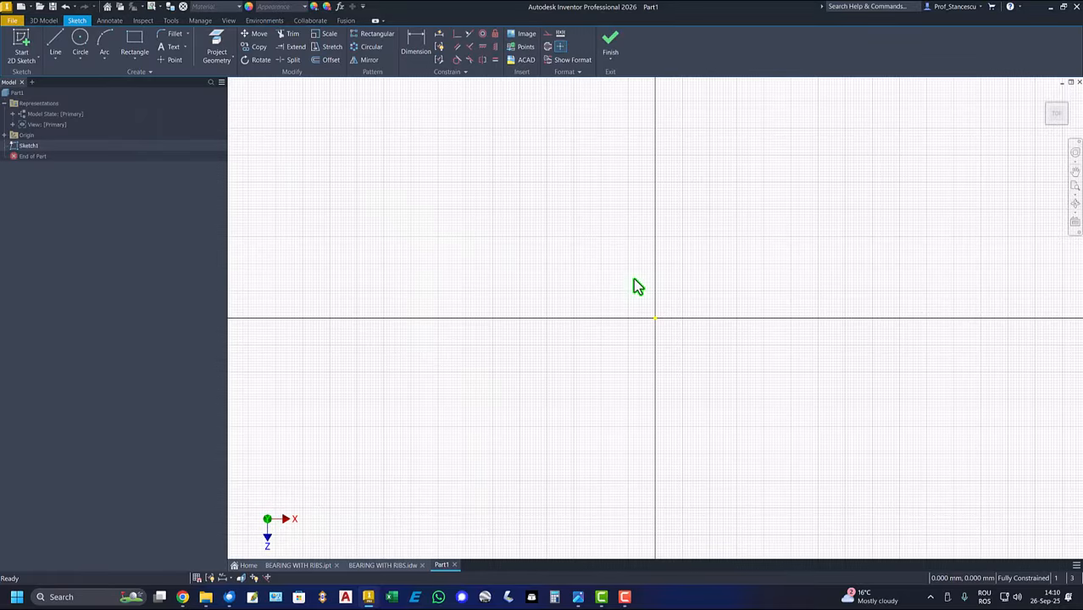
scroll(634, 282, down, 3)
scroll(633, 279, down, 5)
scroll(623, 296, up, 3)
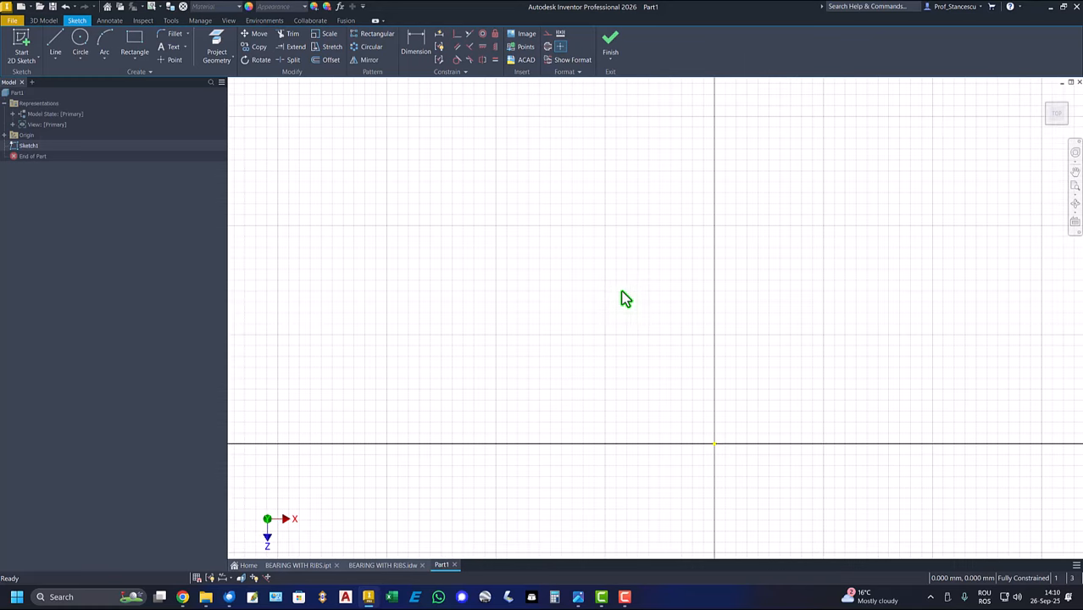
mouse_move(617, 340)
middle_down()
mouse_move(561, 252)
mouse_move(553, 215)
mouse_move(546, 222)
middle_up()
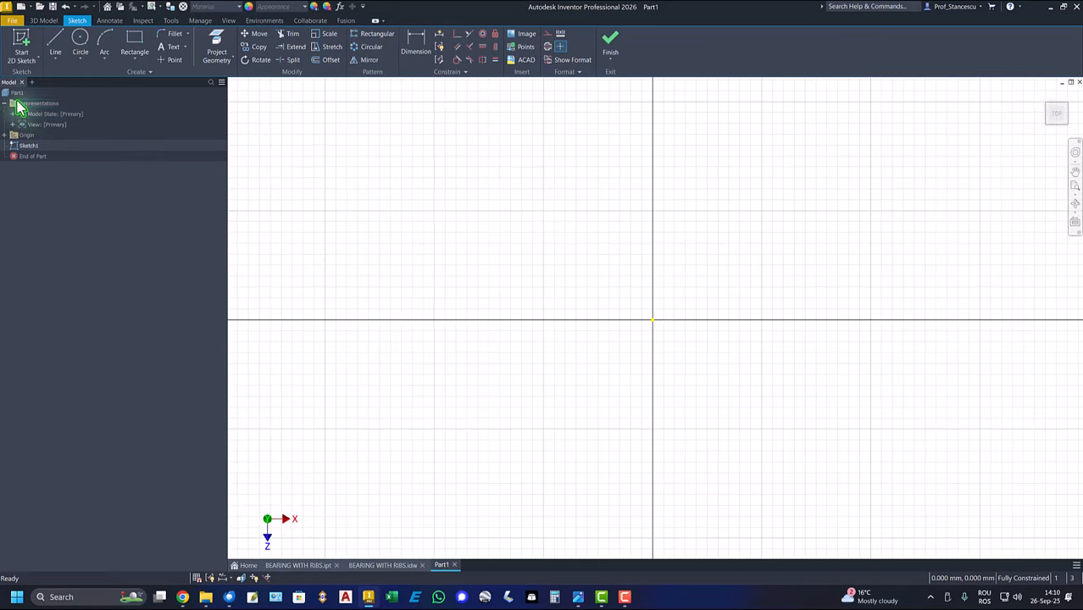
Sketch a horizontal line about 23 mm long above the X axis, continued at its far end by a short tangent arc curving towards the axis
click(55, 45)
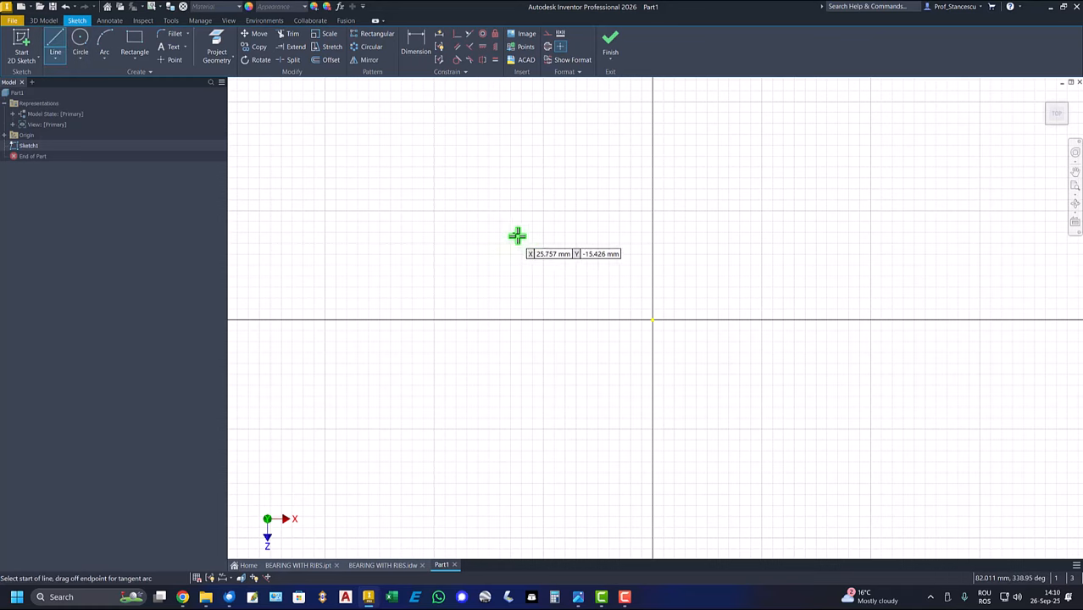
click(630, 223)
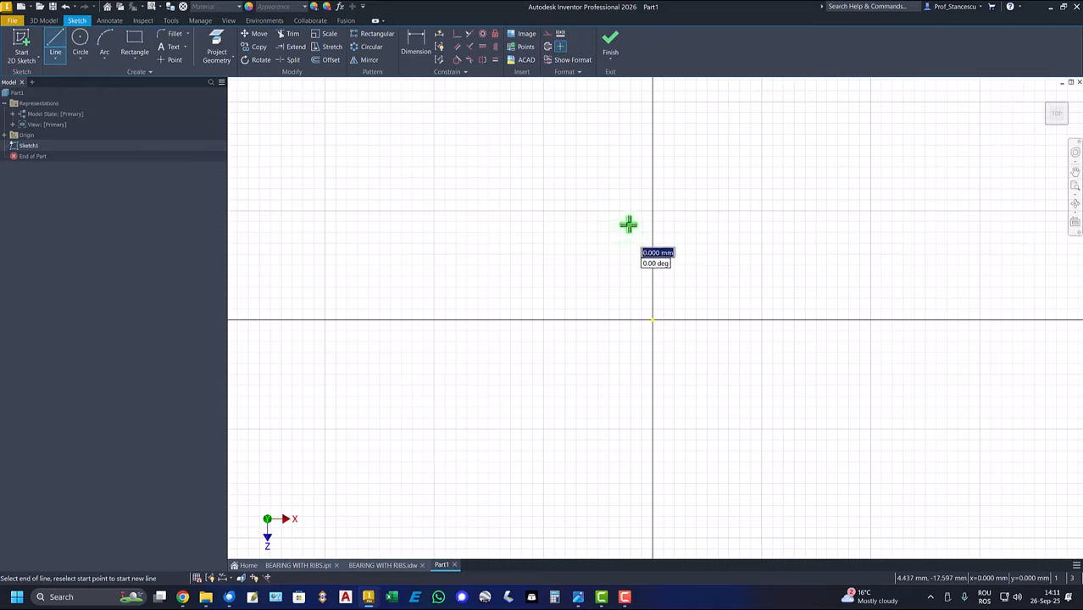
click(503, 223)
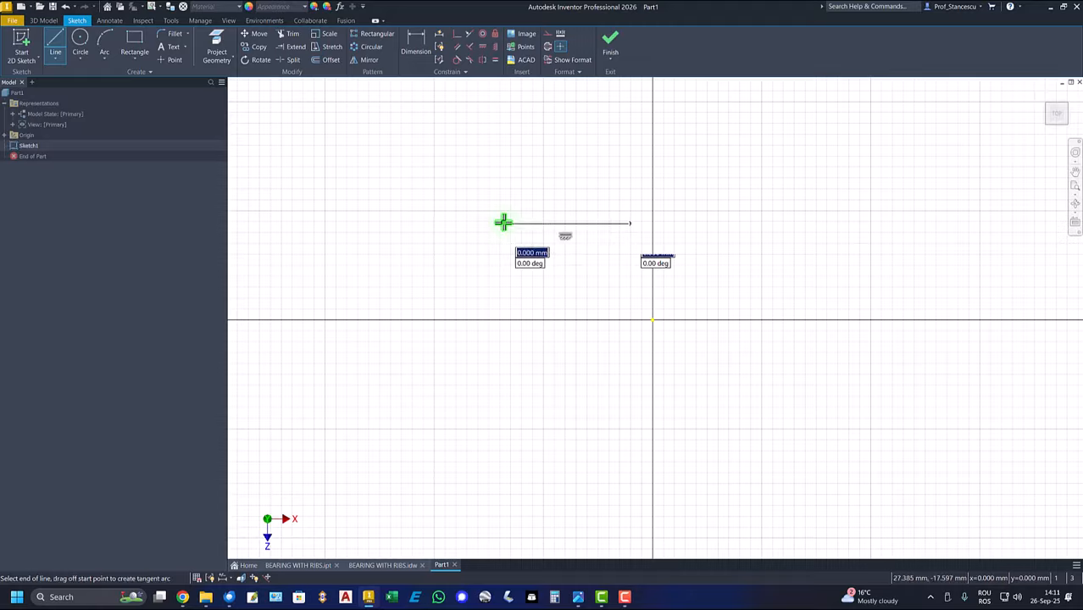
drag(504, 223, 461, 238)
right_click(461, 237)
click(508, 238)
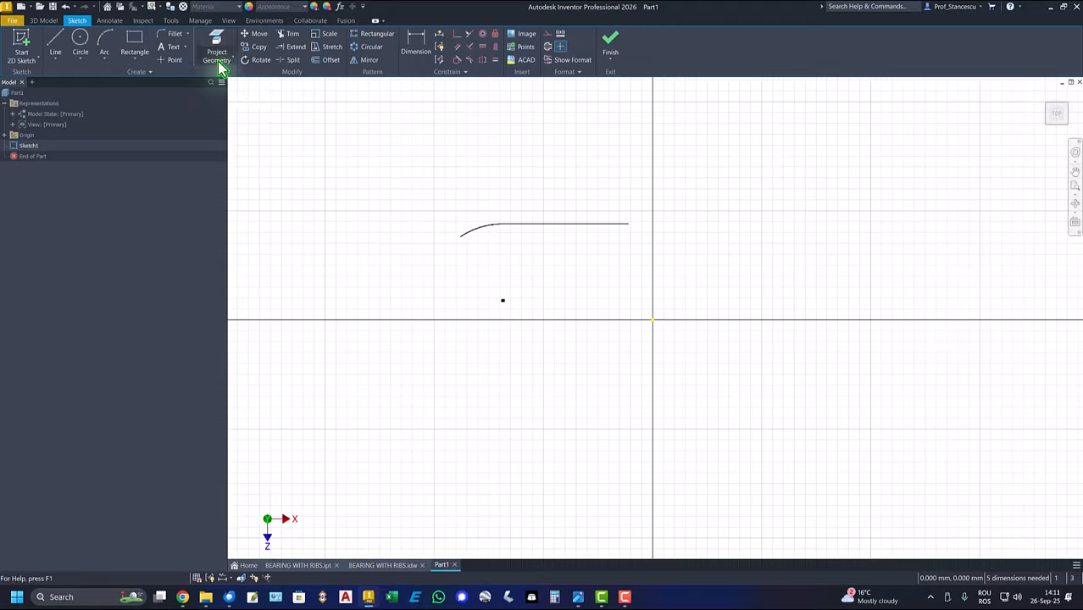
Project the origin's X axis into the sketch
click(6, 137)
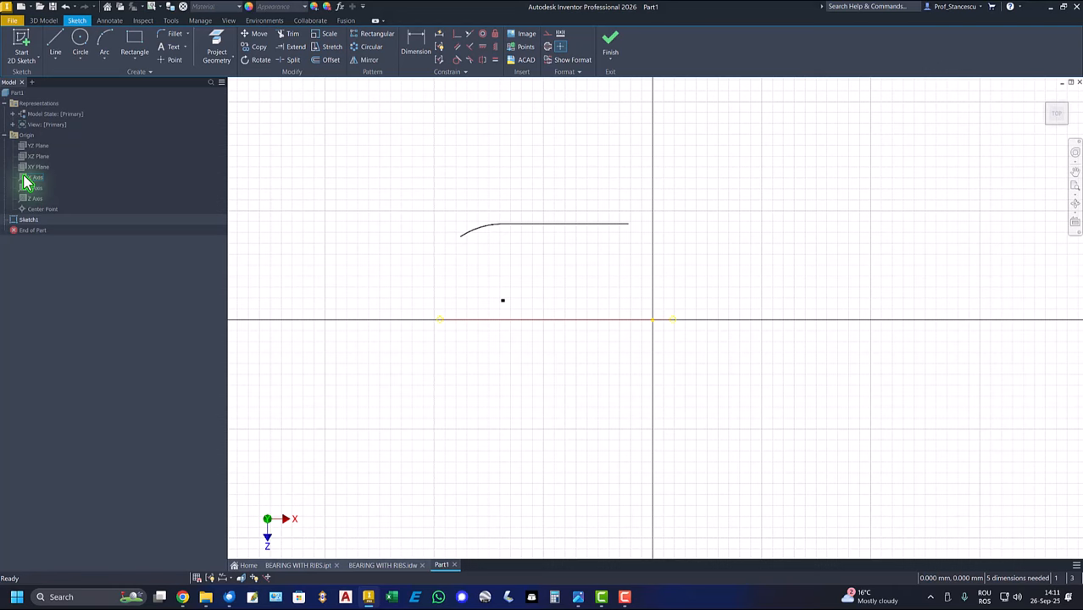
click(215, 50)
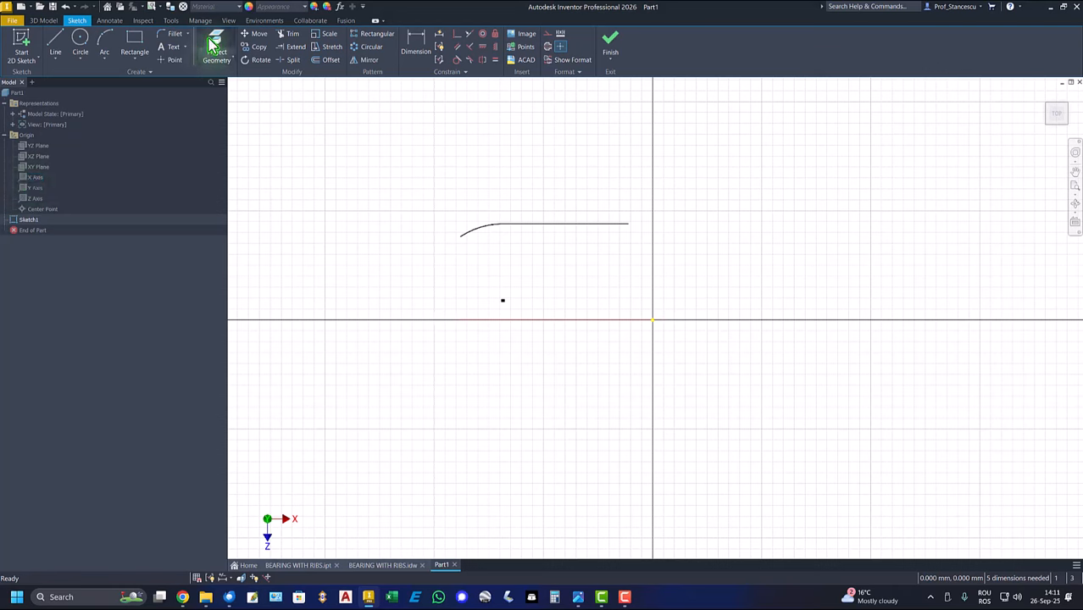
click(26, 180)
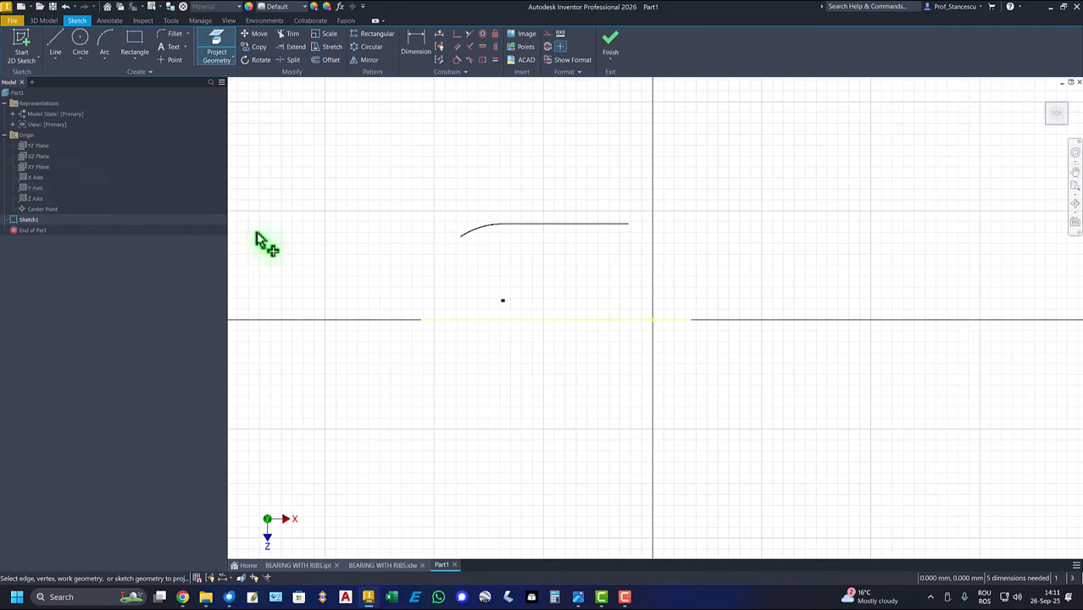
right_click(388, 257)
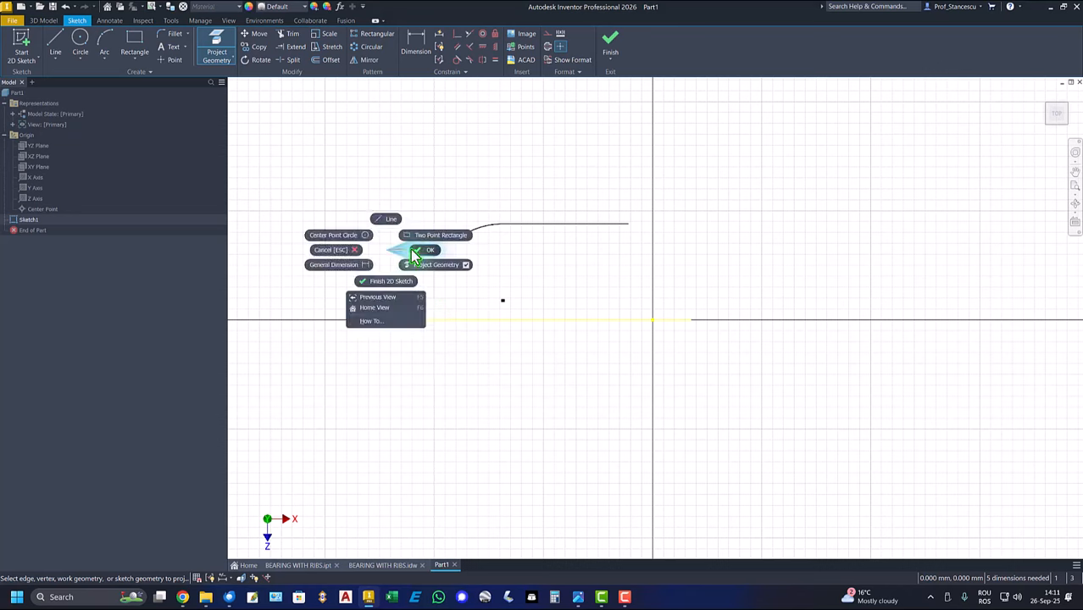
click(421, 247)
click(450, 326)
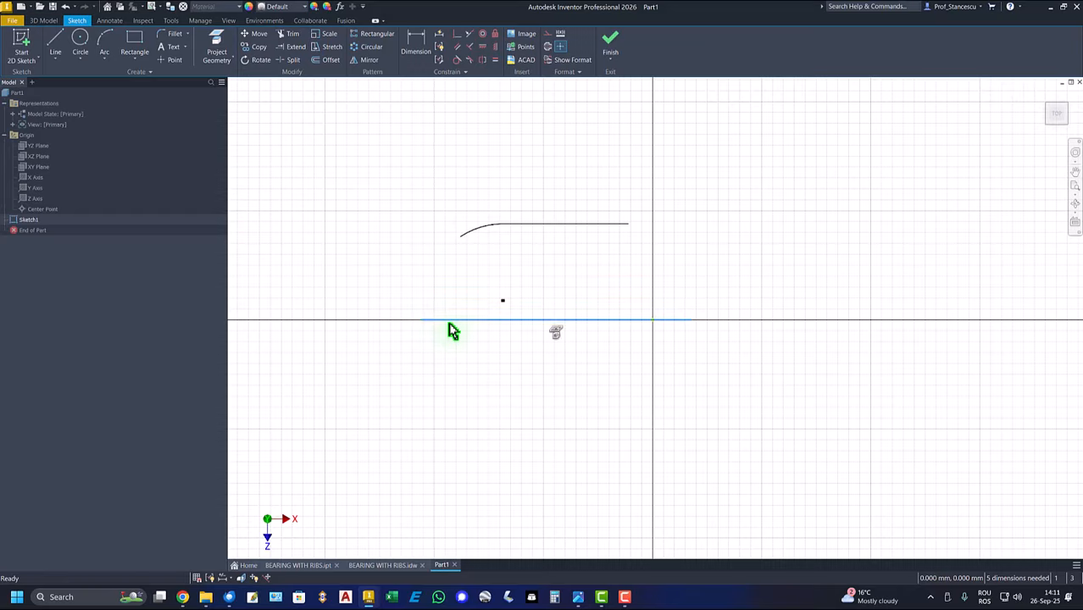
right_click(362, 225)
click(414, 224)
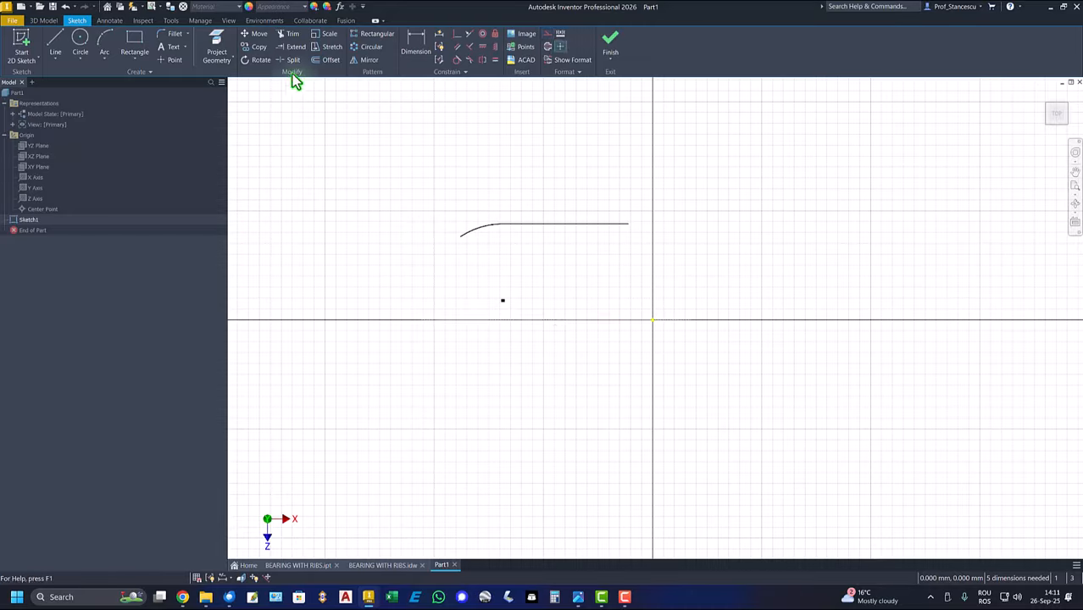
Mirror the horizontal line and its tangent arc about the projected X axis
click(364, 60)
drag(519, 190, 490, 258)
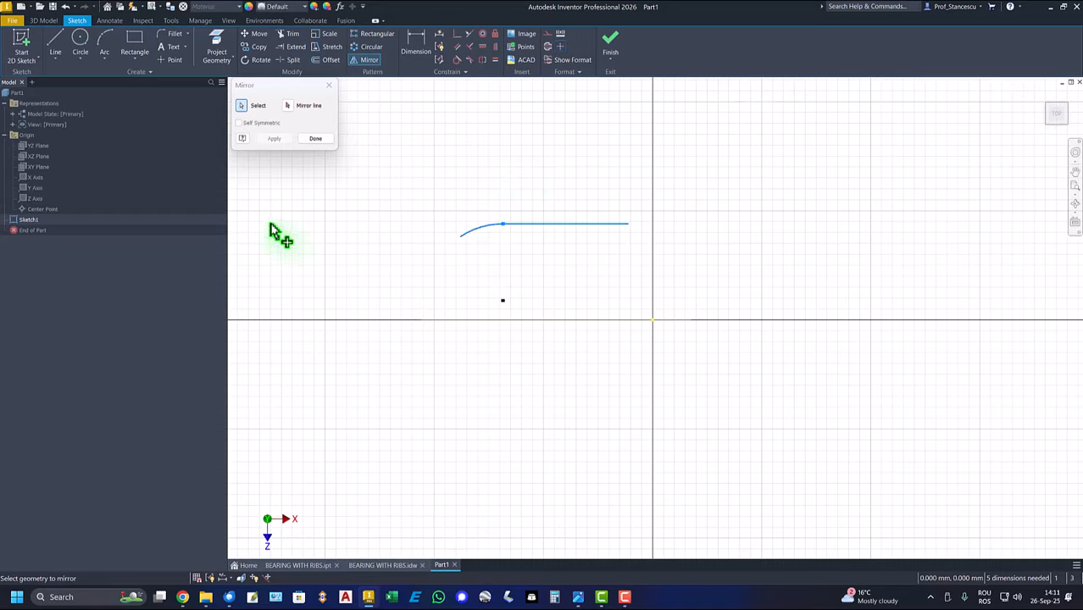
click(289, 105)
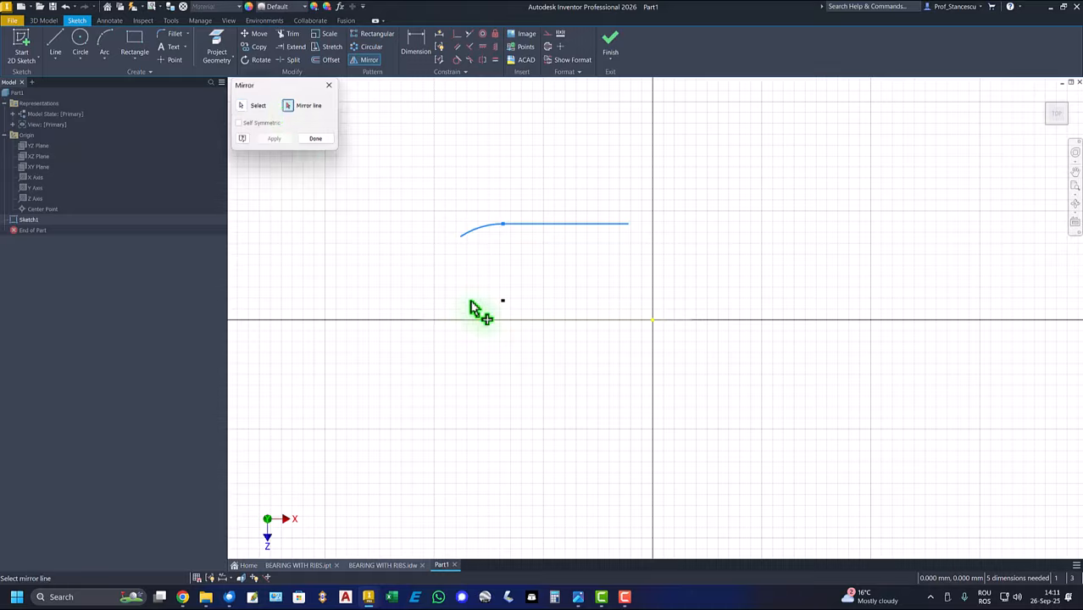
click(489, 321)
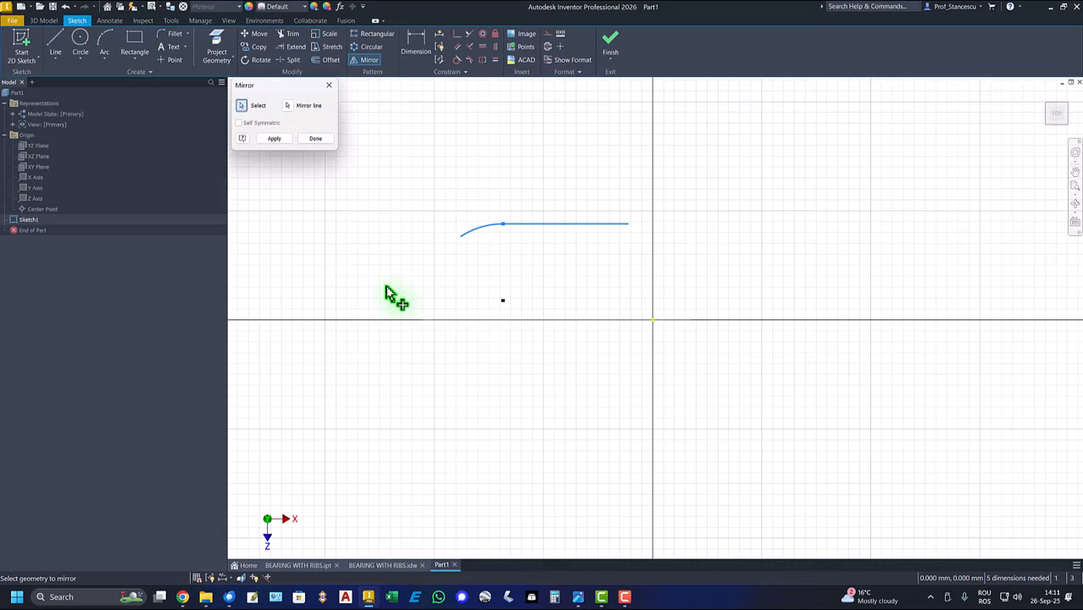
click(275, 139)
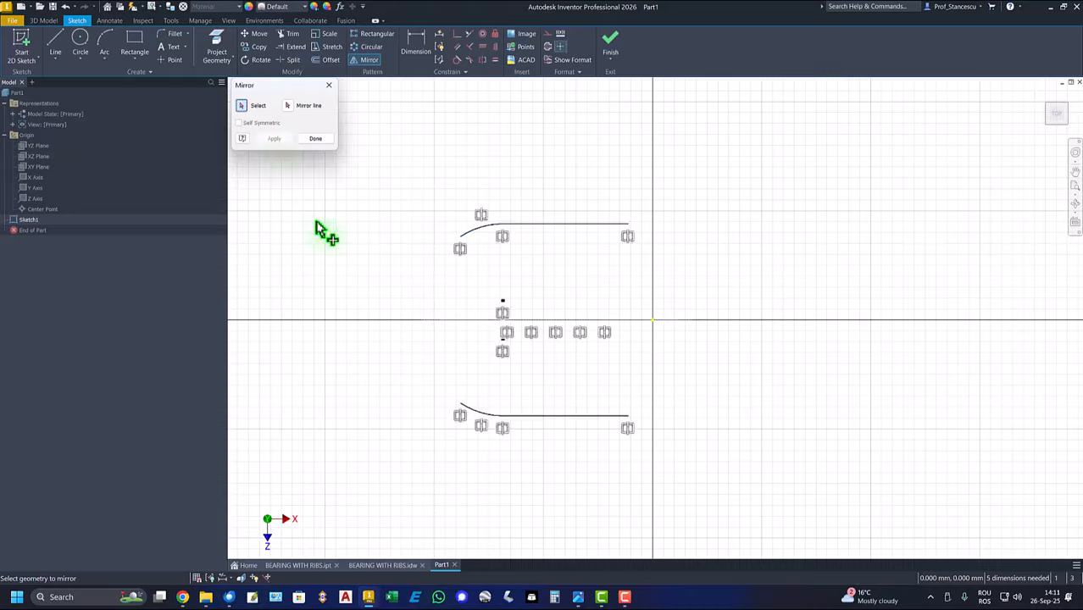
click(314, 140)
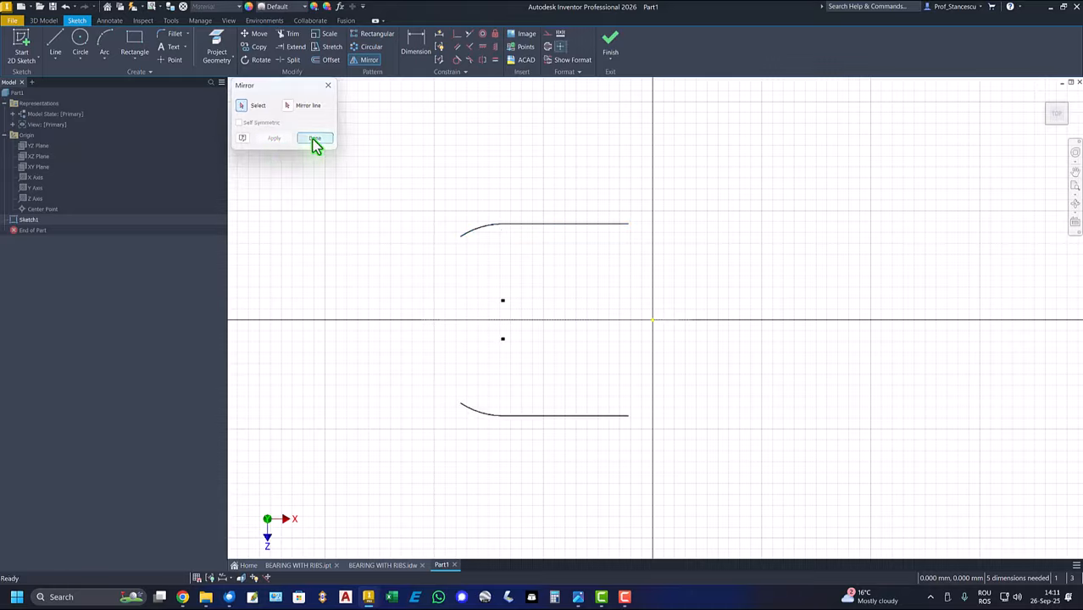
Join the free ends of the two straight lines with a three-point arc passing through the origin
click(104, 44)
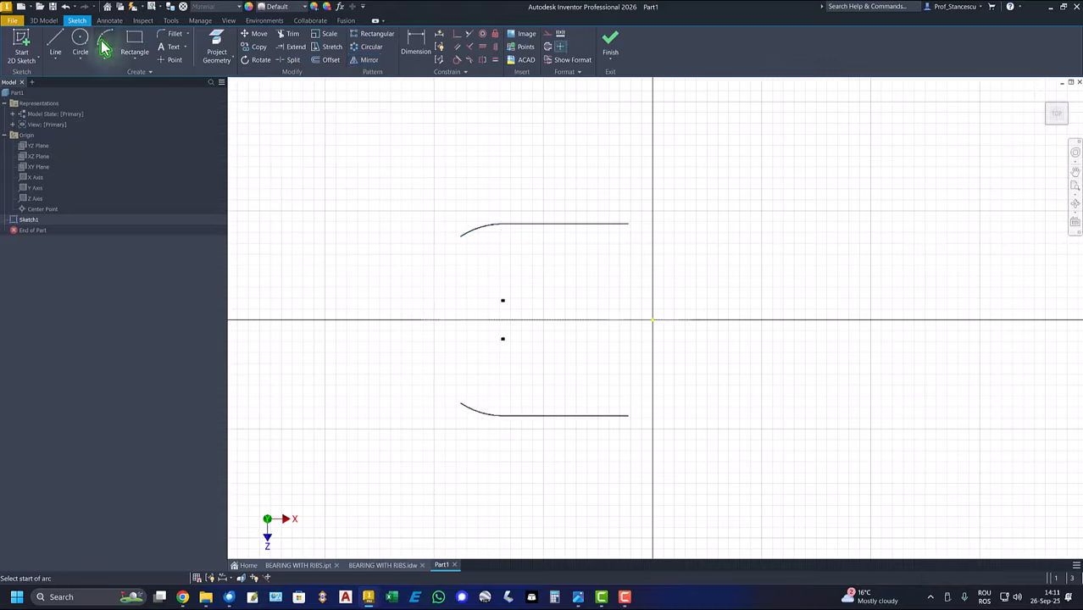
click(624, 222)
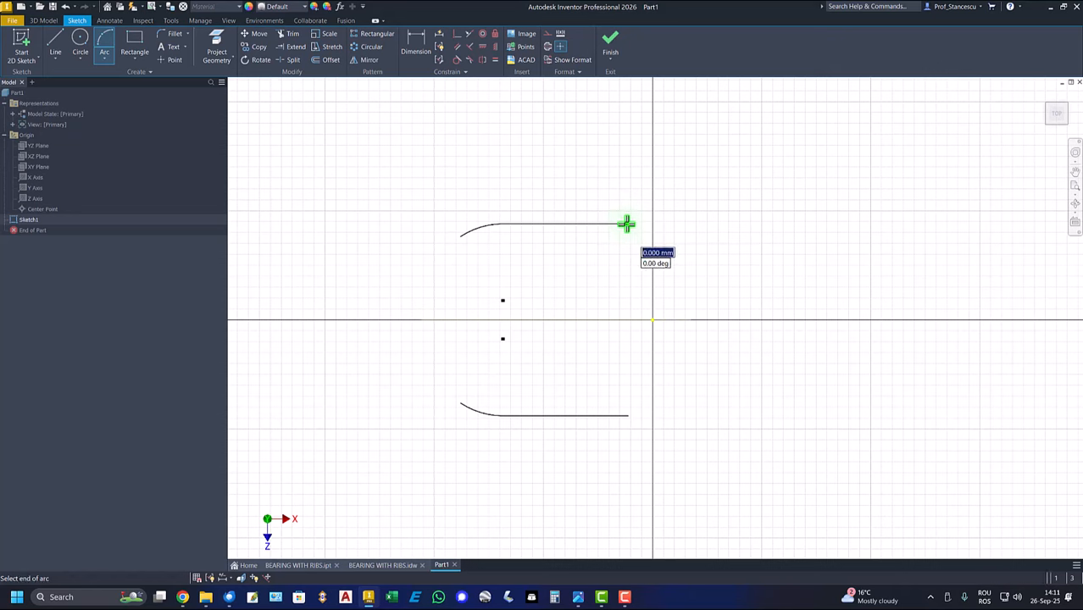
click(628, 416)
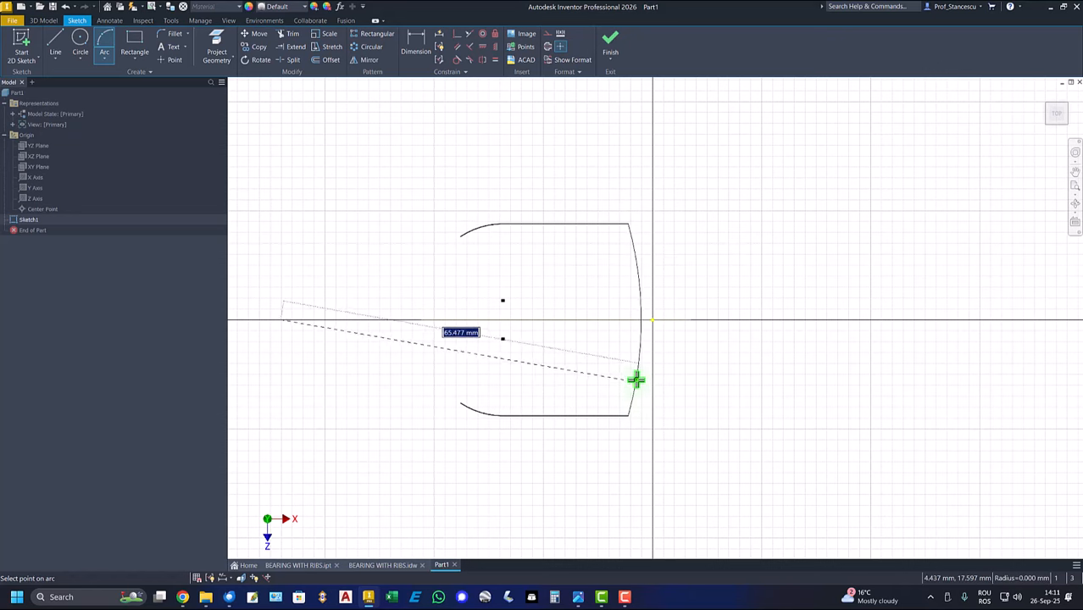
click(652, 319)
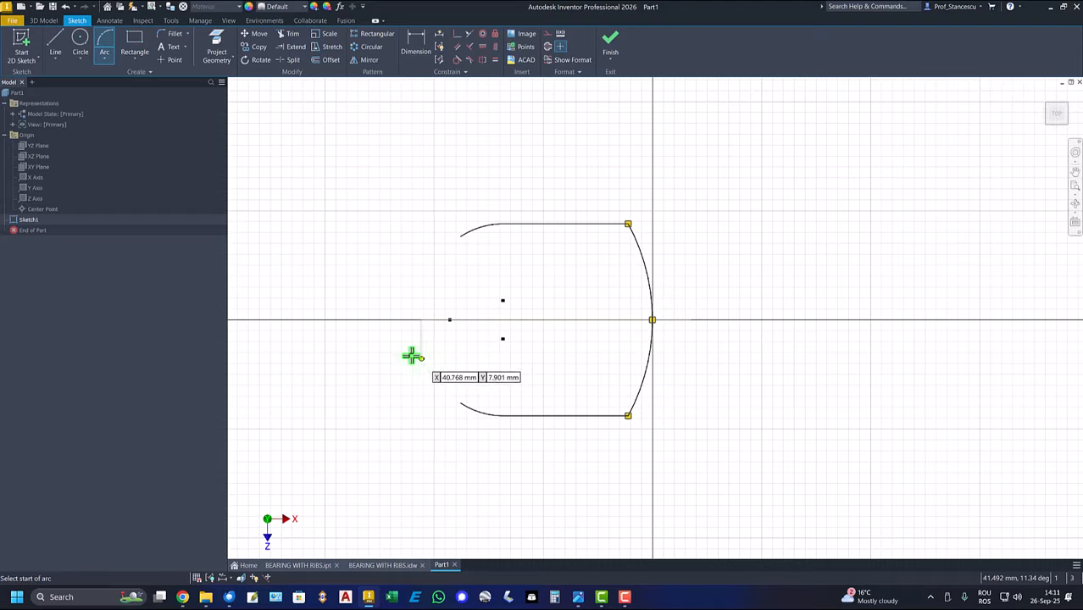
Close the profile with a three-point arc of about 38 mm radius between the ends of the two tangent arcs, bulging outwards
click(460, 238)
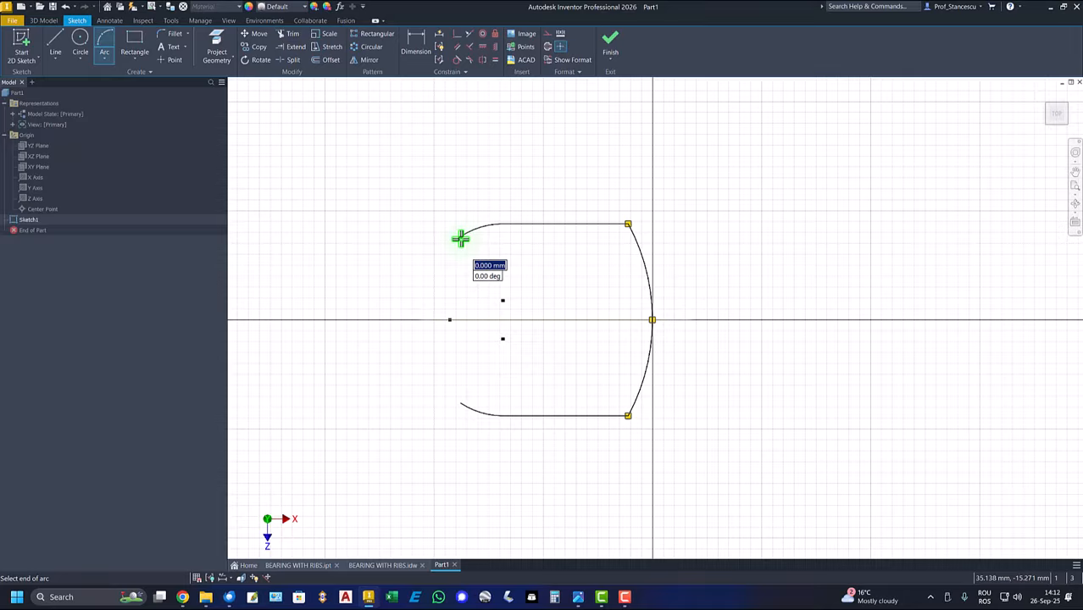
click(459, 403)
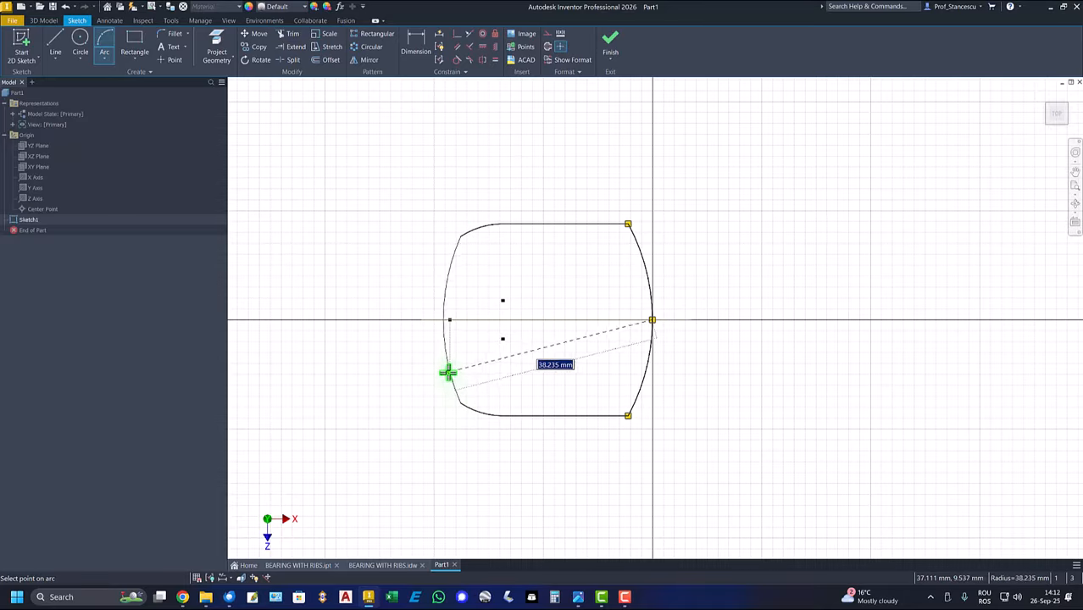
click(447, 373)
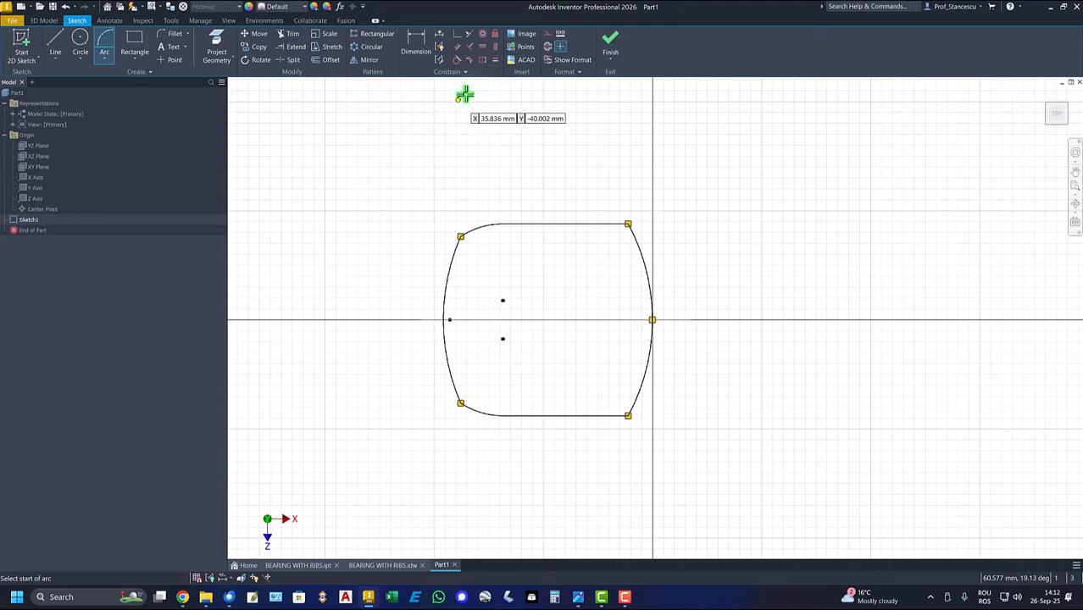
Apply an Equal constraint between the two large end arcs of the profile
click(496, 60)
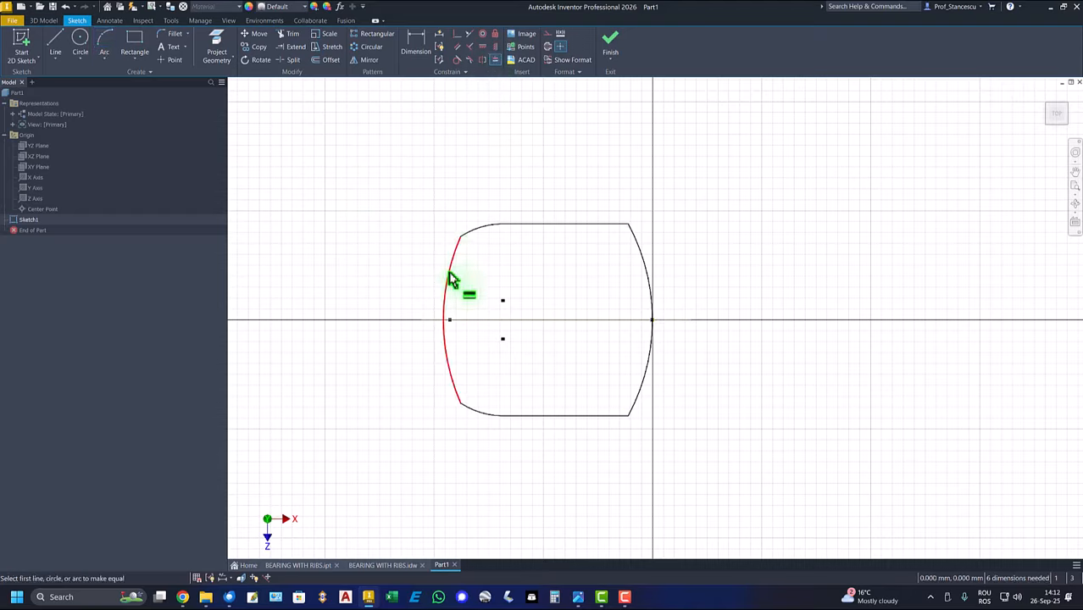
click(449, 283)
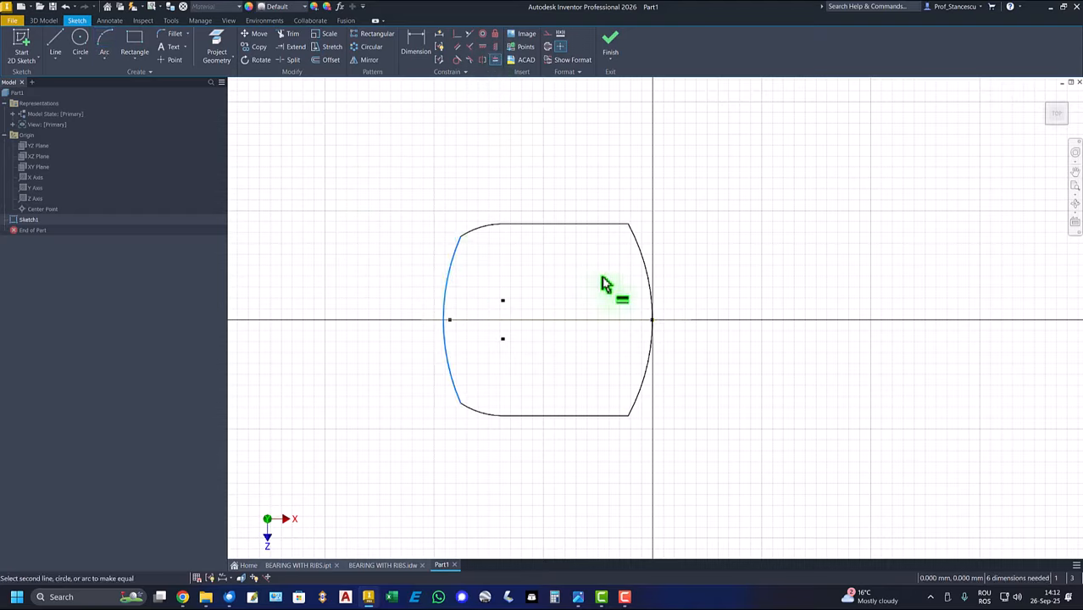
click(650, 272)
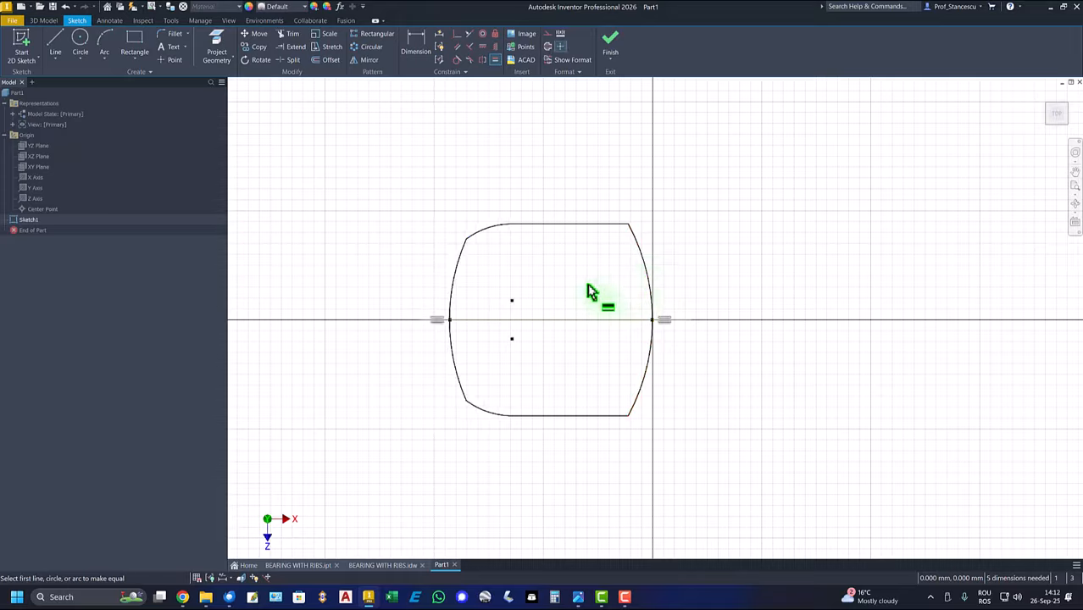
right_click(350, 199)
click(388, 193)
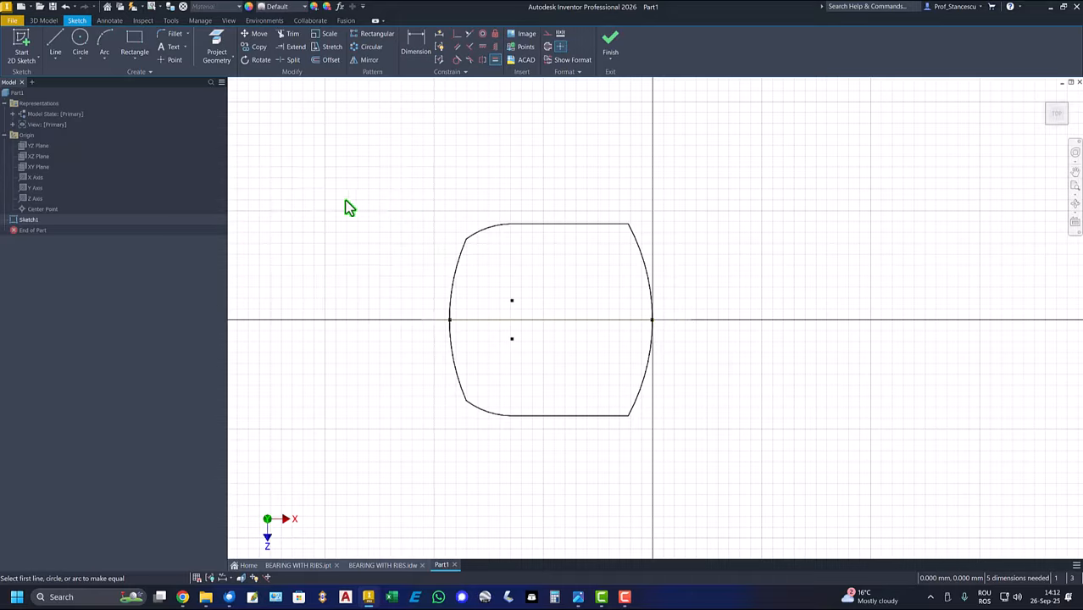
Dimension the large end arc through the origin with a 55 mm radius and the upper tangent arc with a 30 mm radius
click(417, 42)
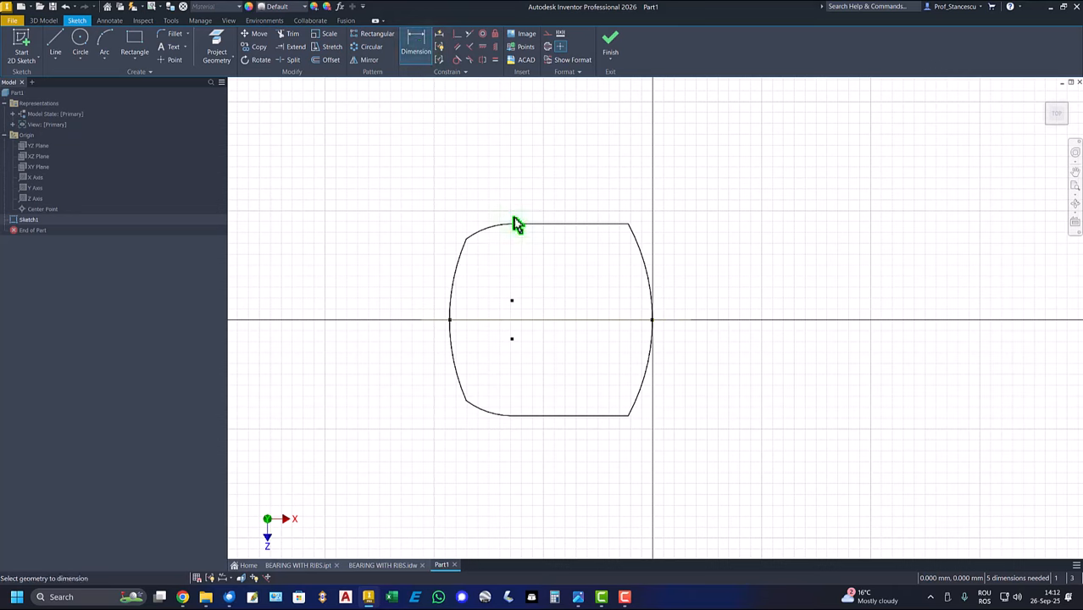
click(650, 276)
click(602, 281)
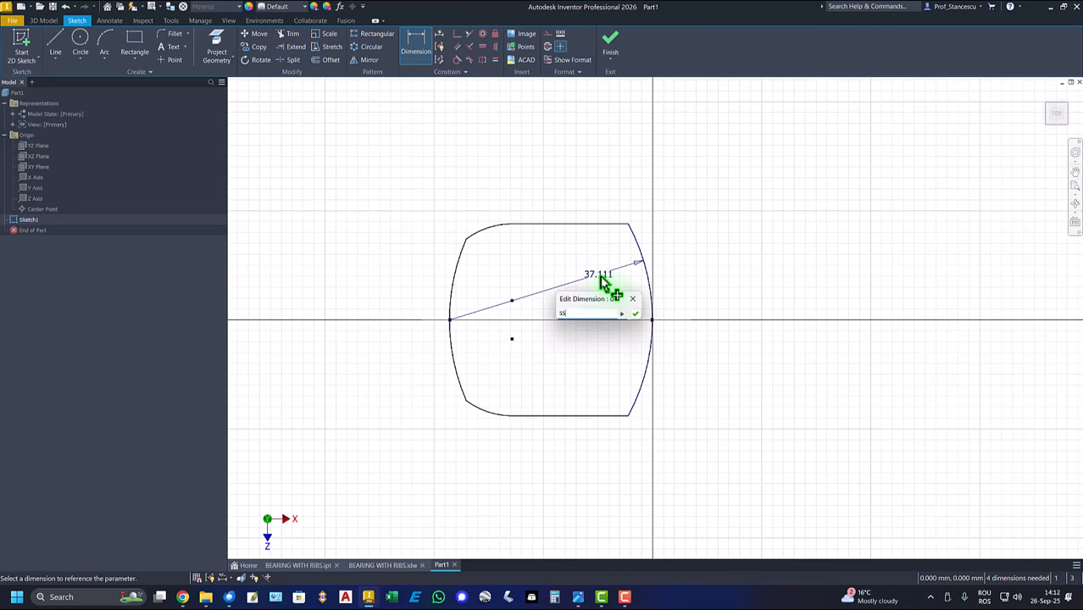
key(Return)
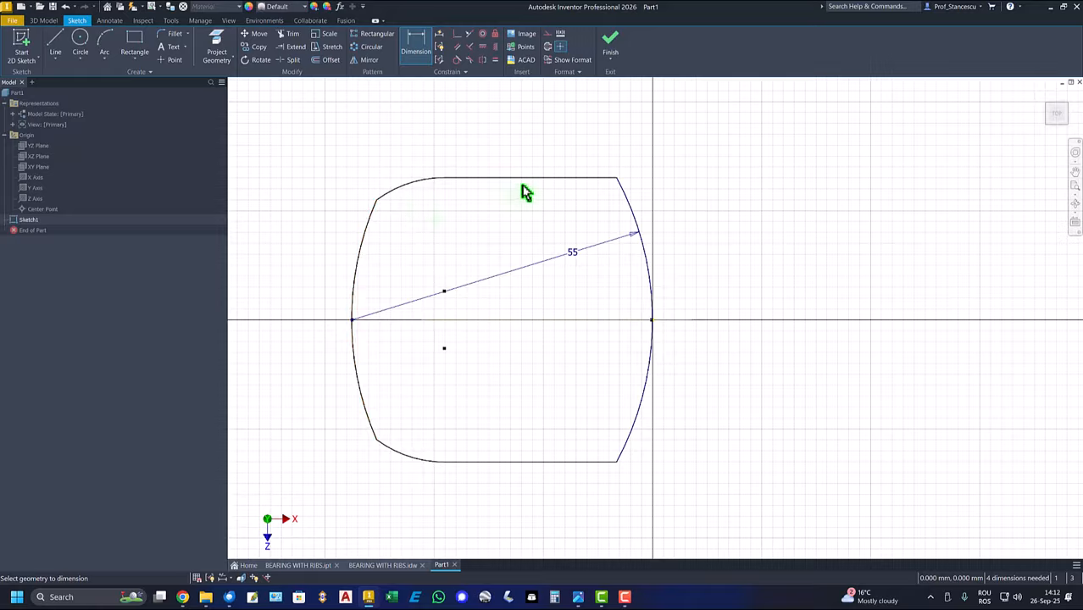
click(428, 185)
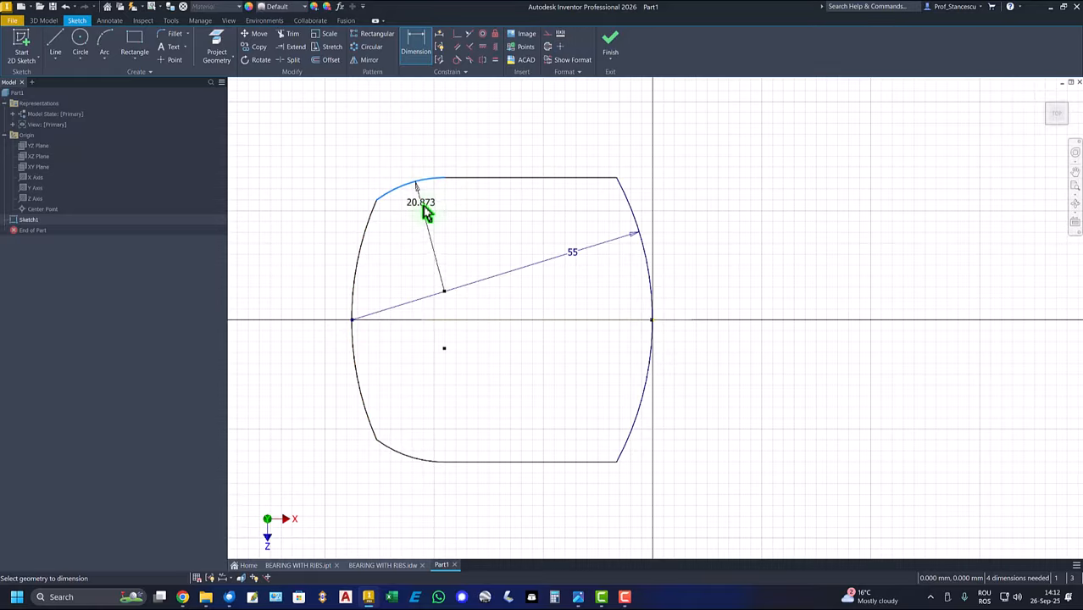
click(424, 222)
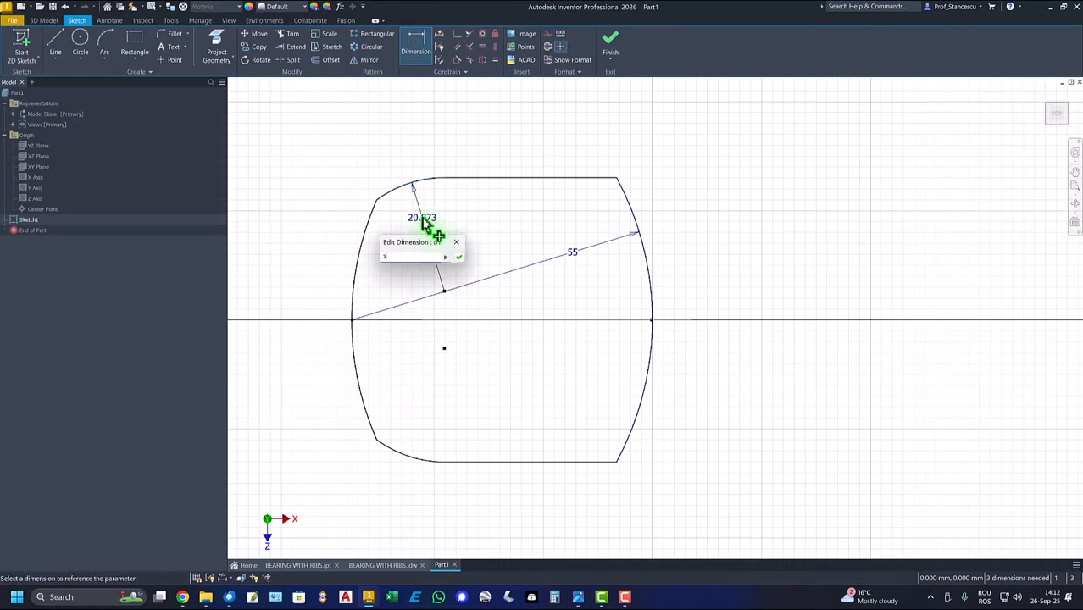
key(Return)
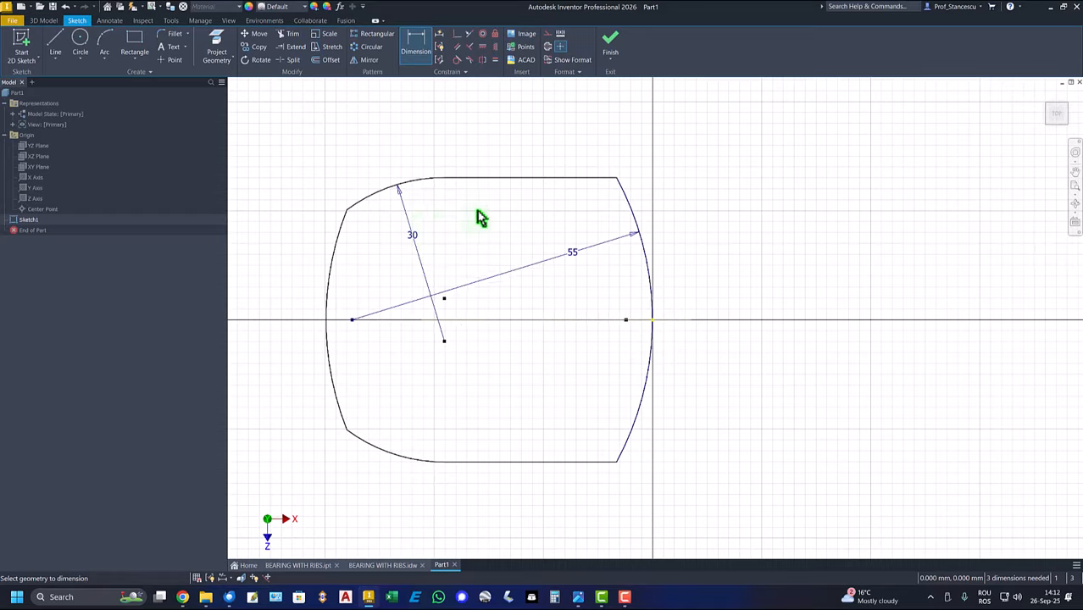
Dimension the horizontal distance from the upper line's tangent point to the origin as 20 mm
click(443, 179)
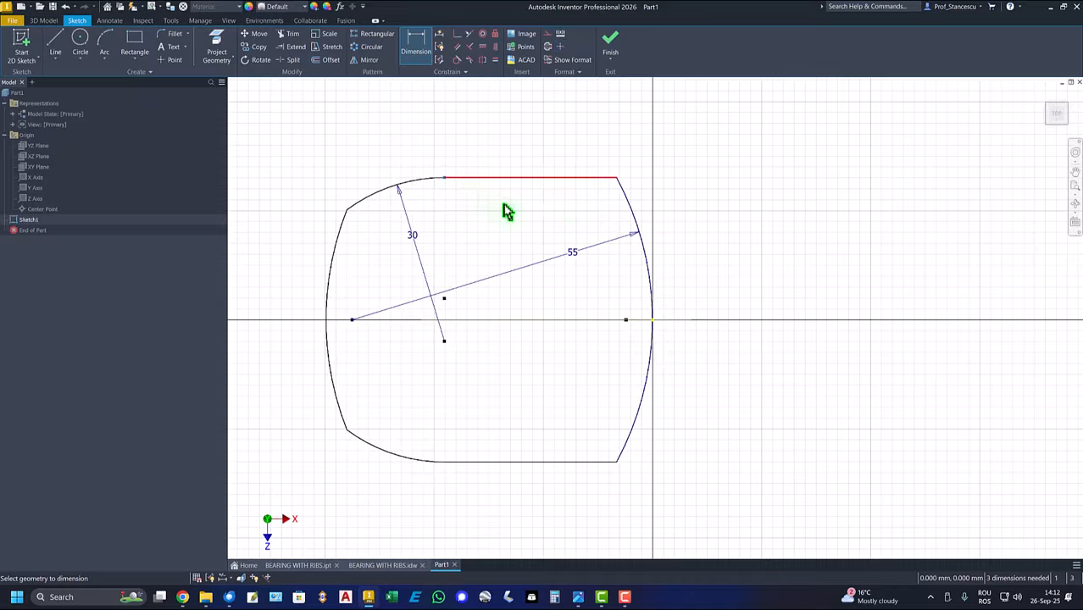
click(652, 320)
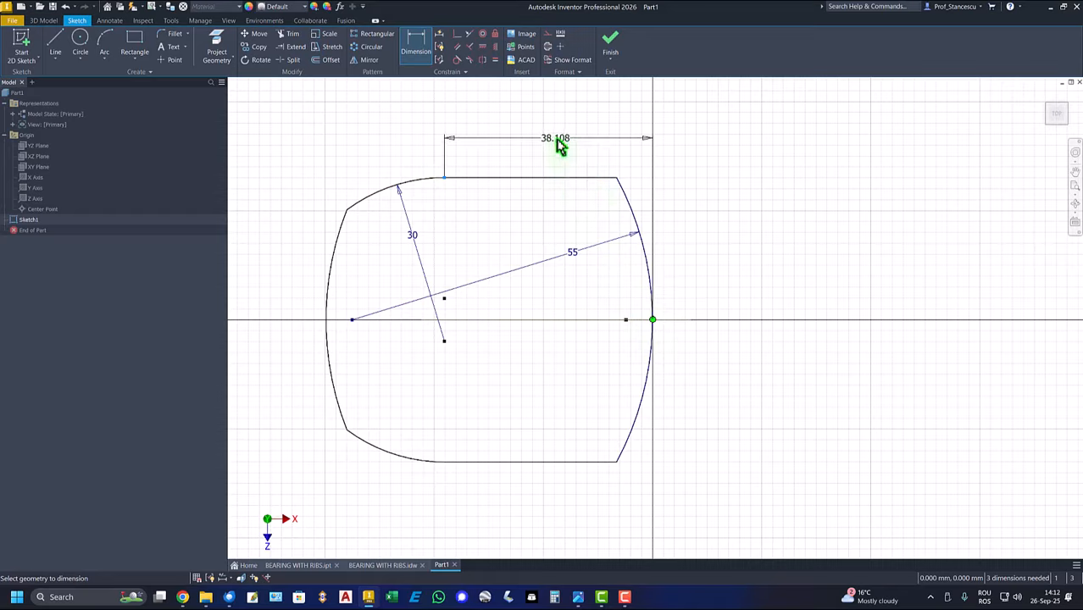
click(559, 142)
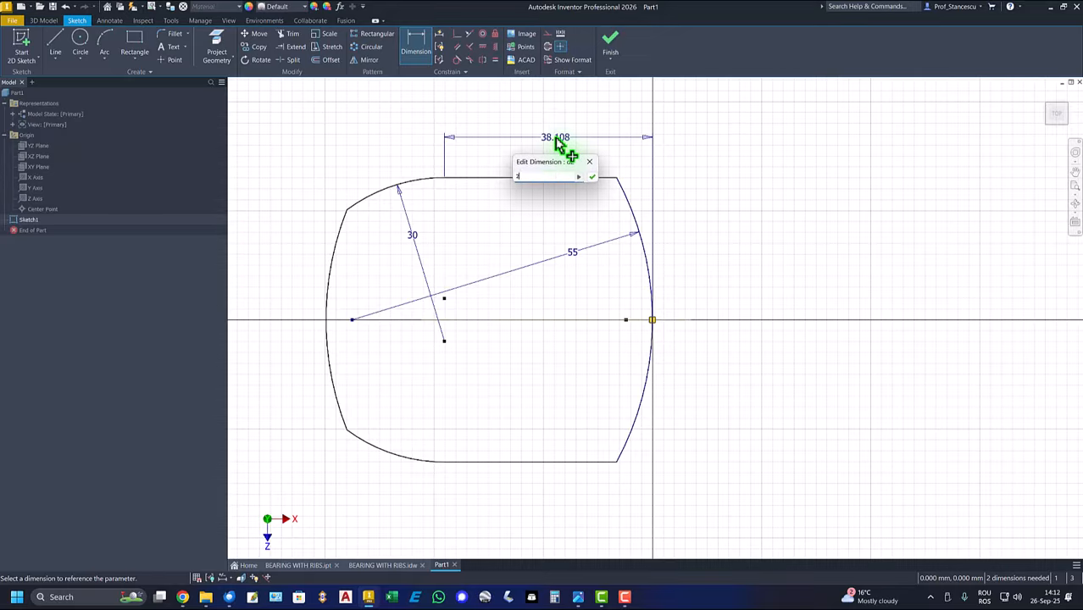
text(20)
key(Return)
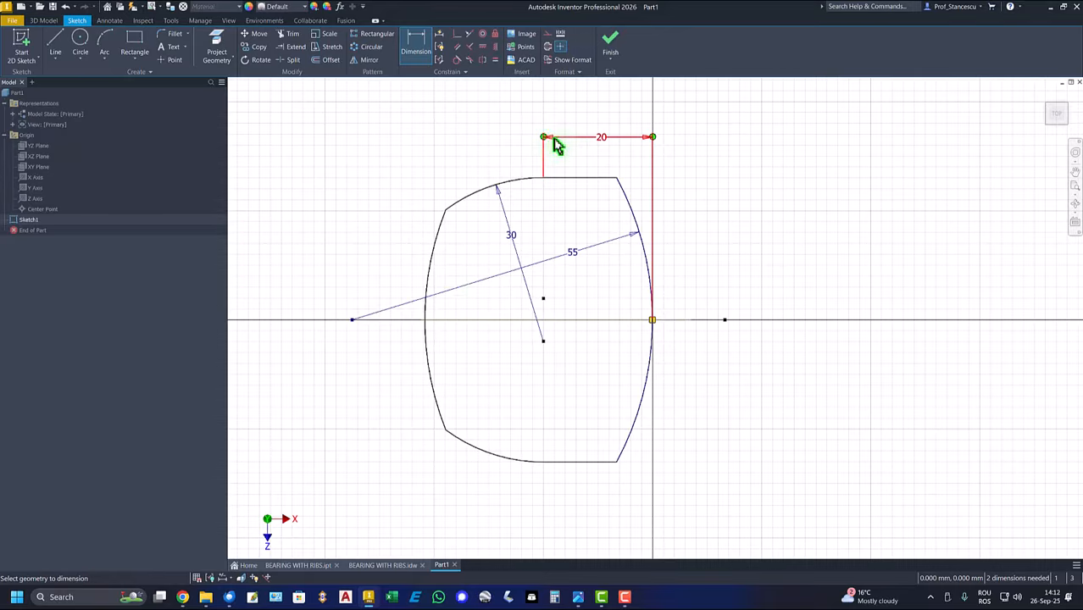
Dimension the overall length between the two large end arcs and the width between the two straight lines as 36 mm each
click(426, 321)
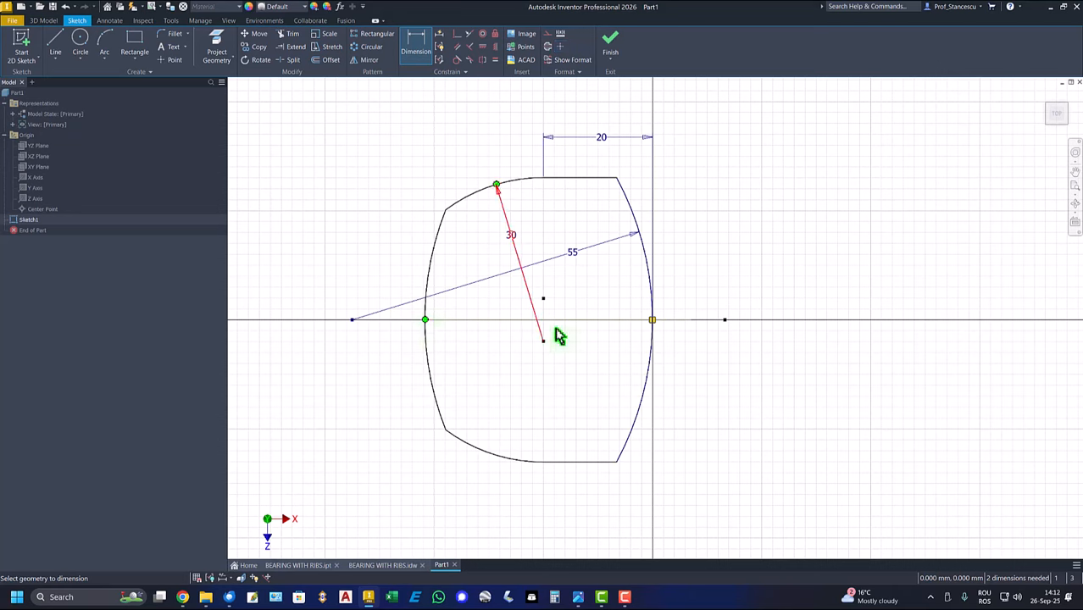
click(652, 321)
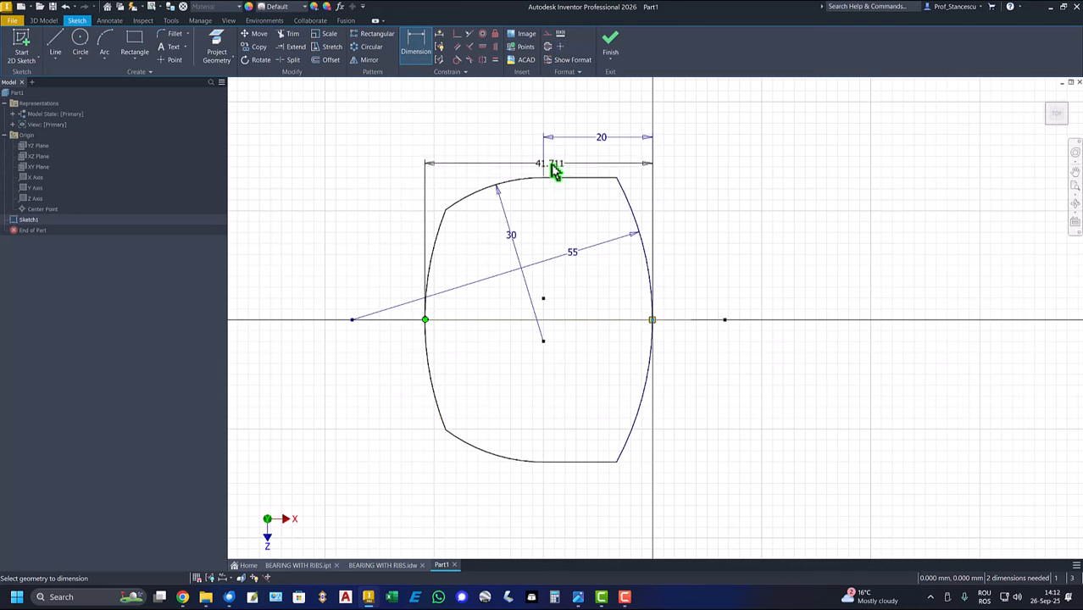
click(547, 100)
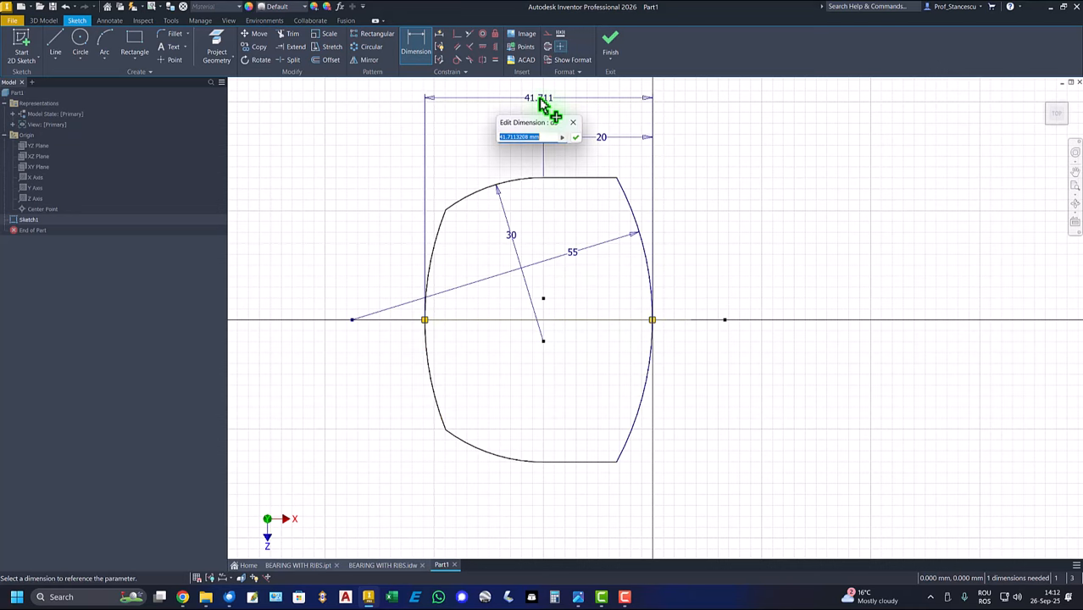
key(Return)
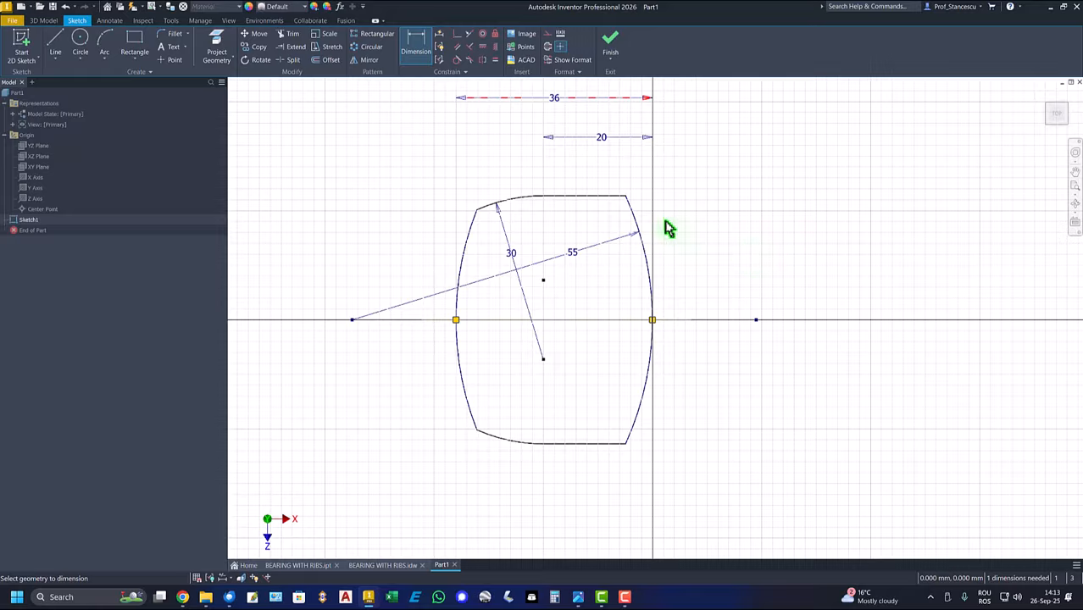
click(613, 200)
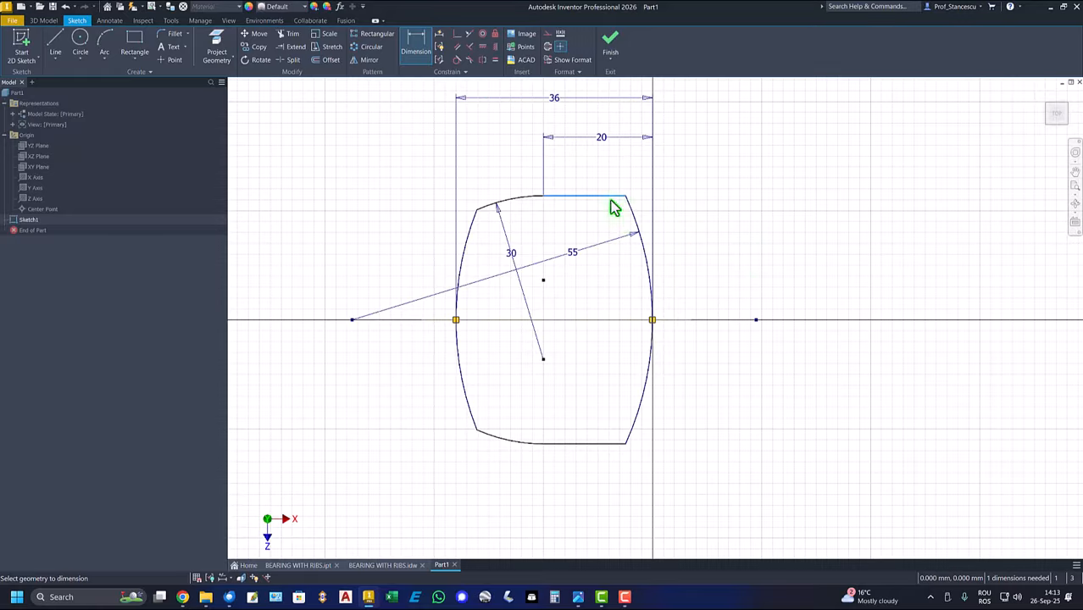
click(595, 446)
click(692, 366)
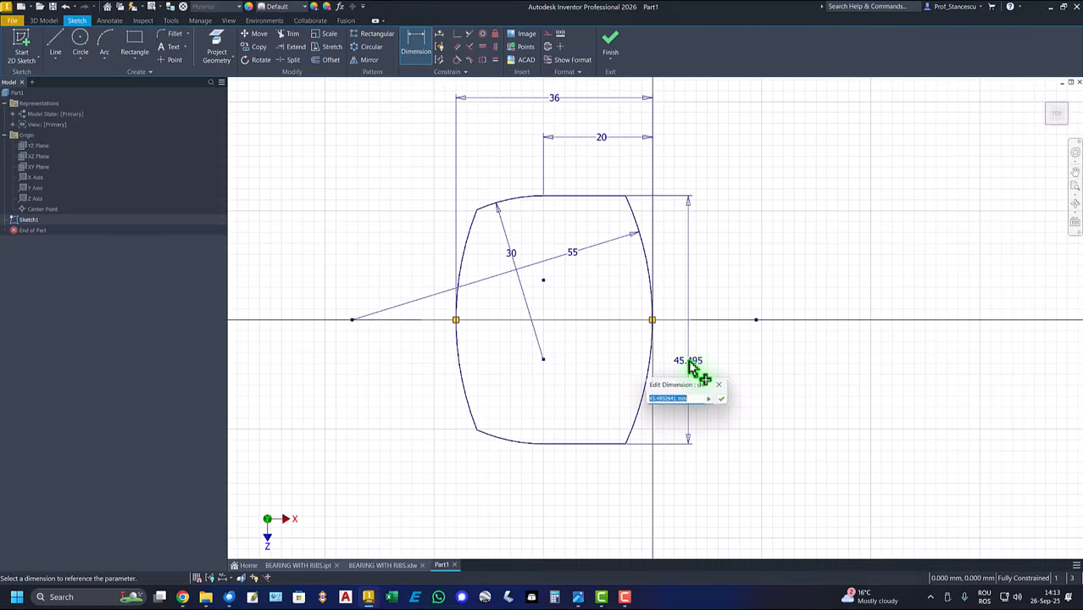
key(Return)
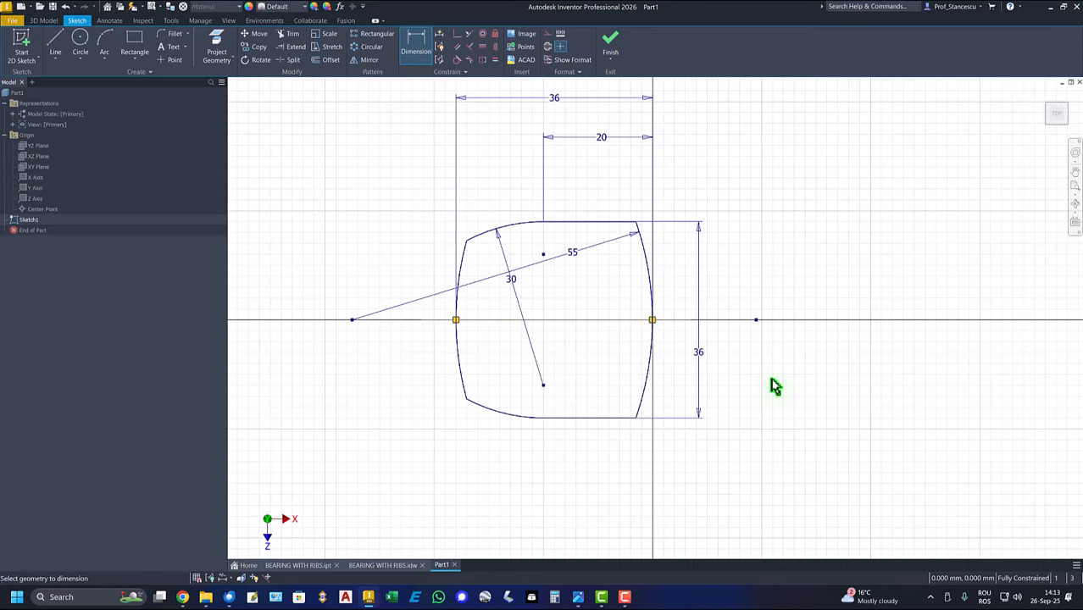
End dimensioning and move the 20 mm dimension and both 36 mm dimensions closer to the profile
key(Home)
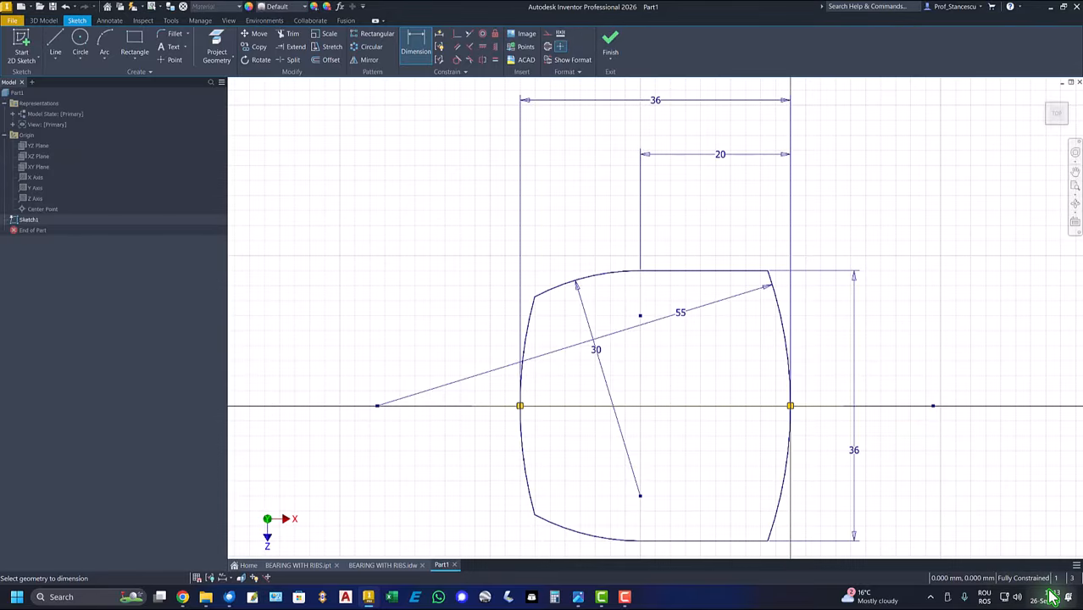
right_click(850, 190)
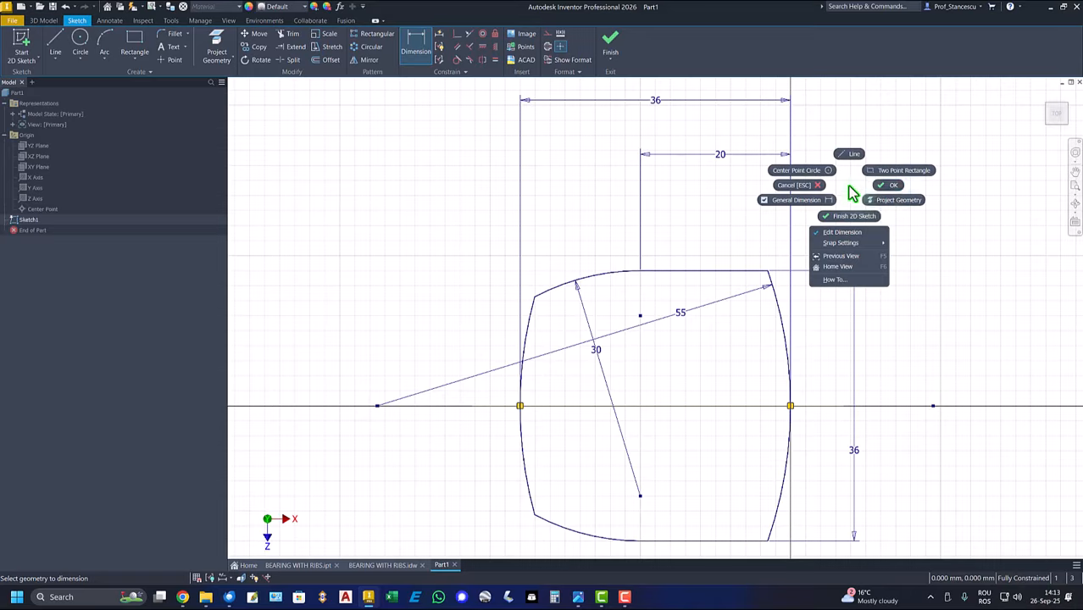
click(888, 186)
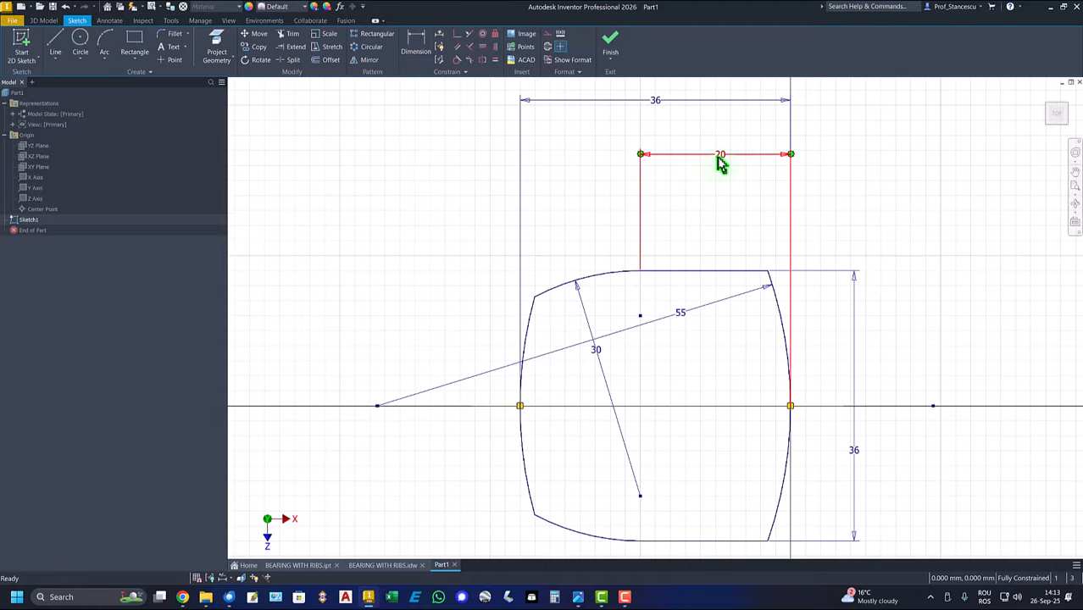
drag(721, 163, 715, 238)
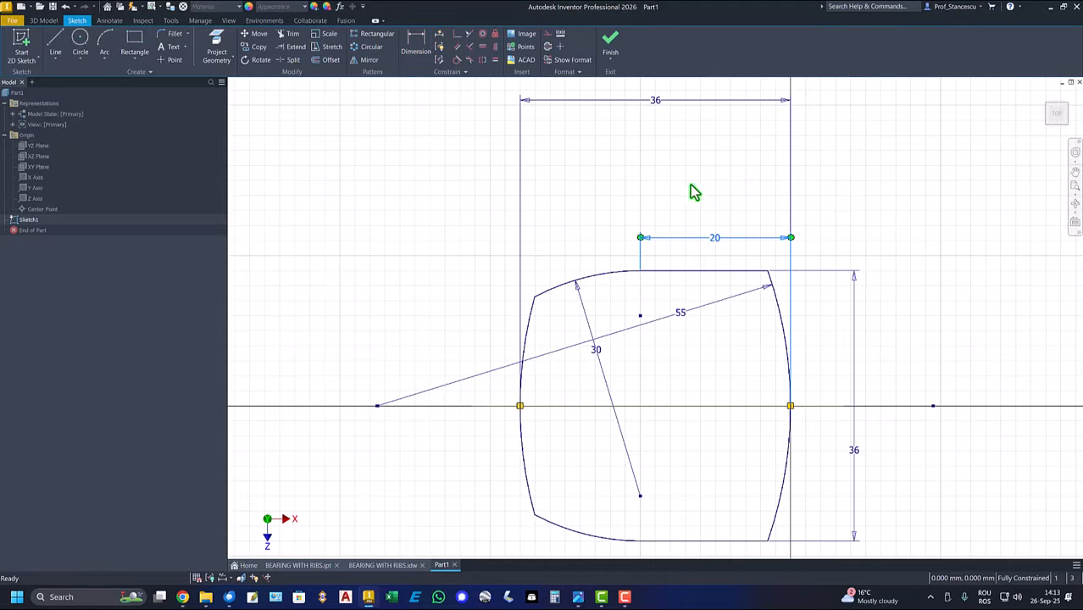
drag(657, 105, 641, 208)
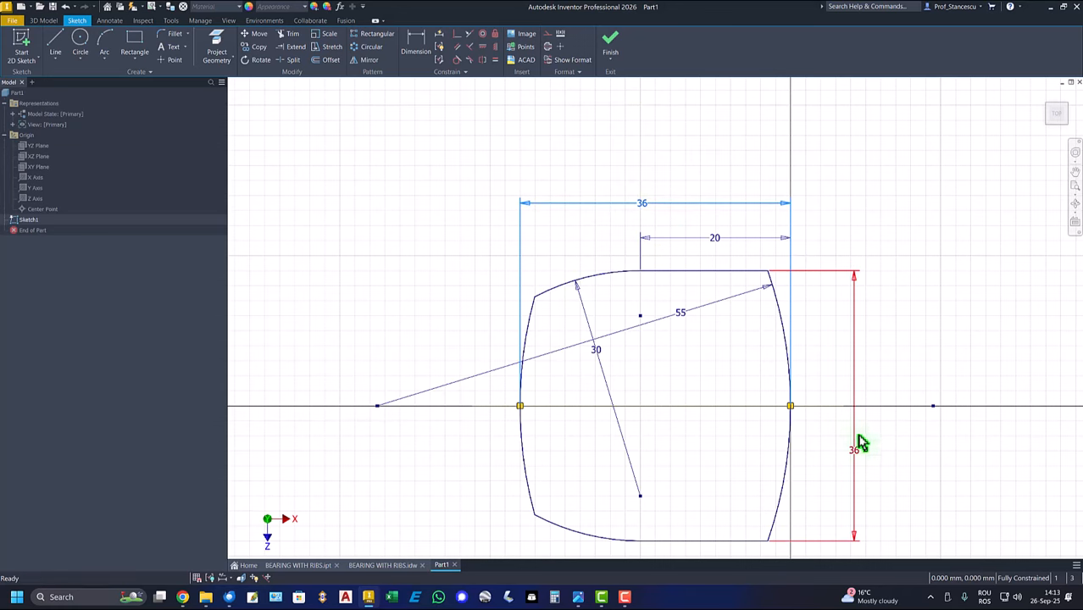
drag(855, 462, 830, 404)
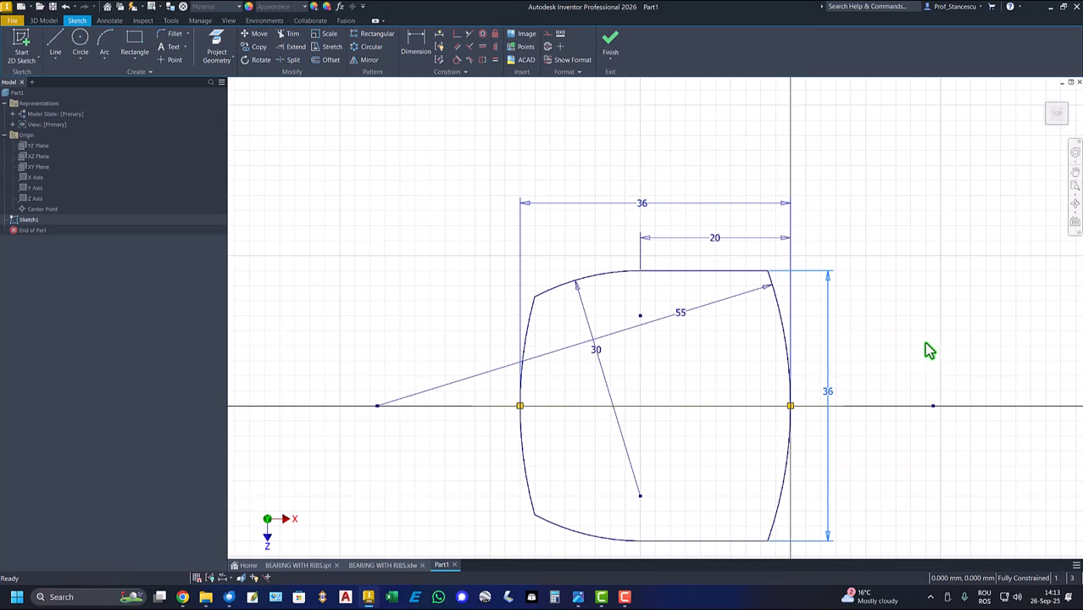
Finish the sketch and extrude the base plate profile 3 mm upwards as a new solid
key(Home)
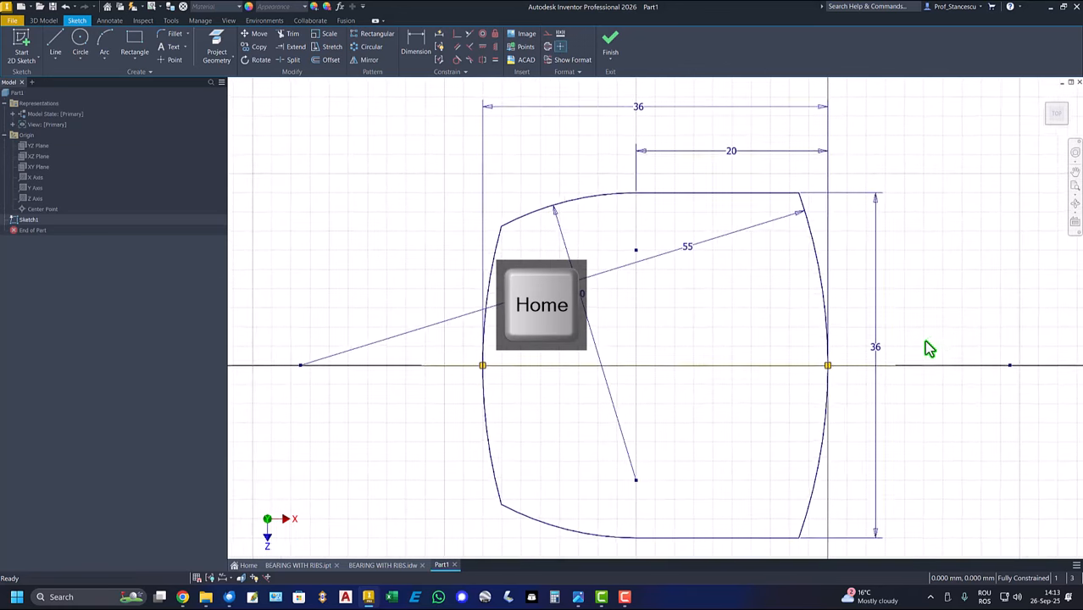
click(616, 44)
key(F6)
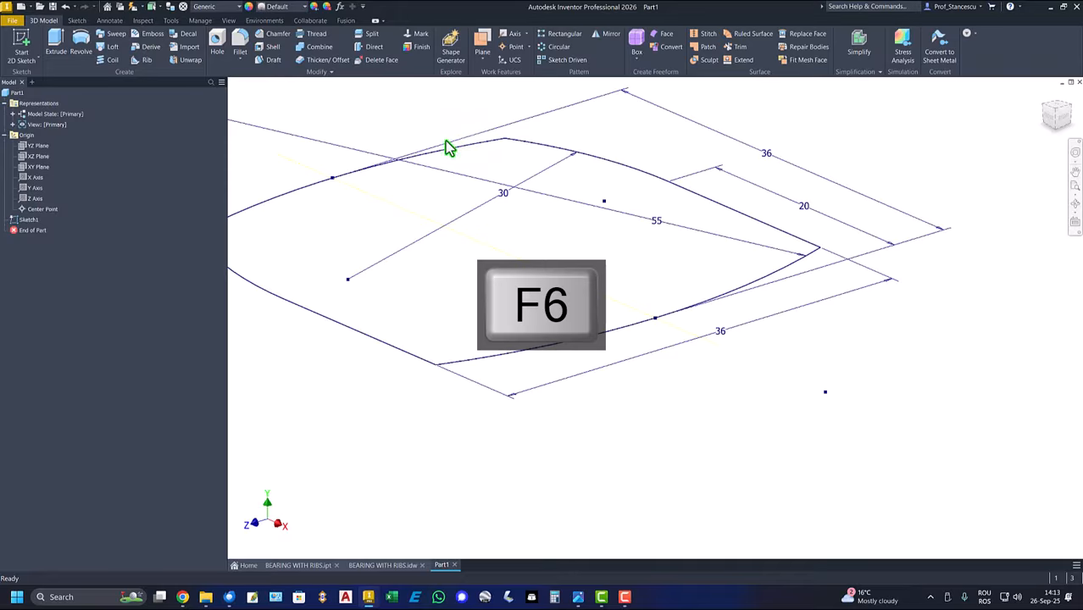
click(56, 42)
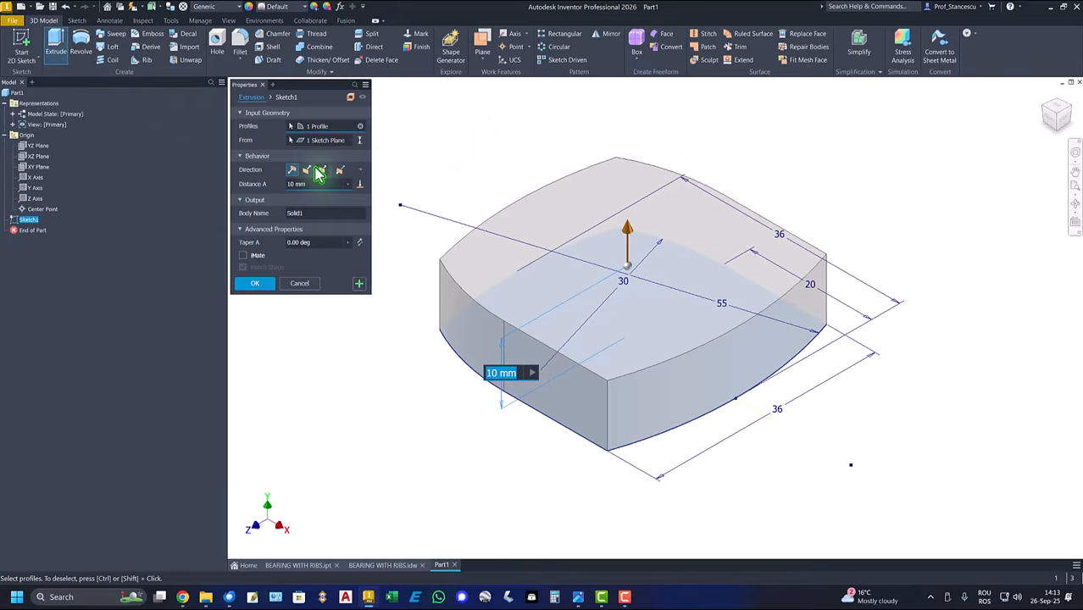
text(3)
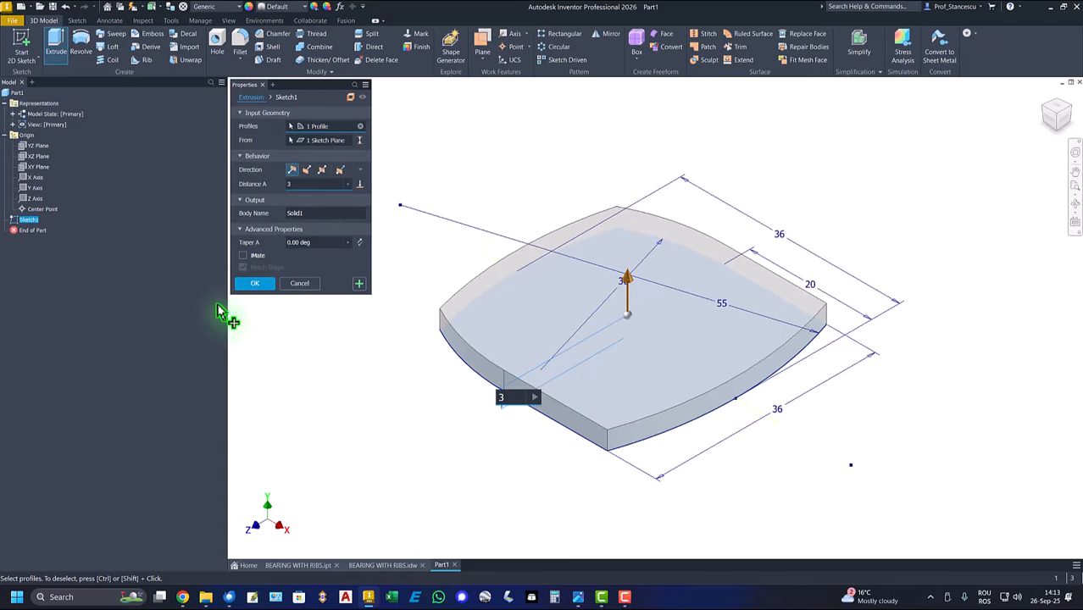
click(252, 286)
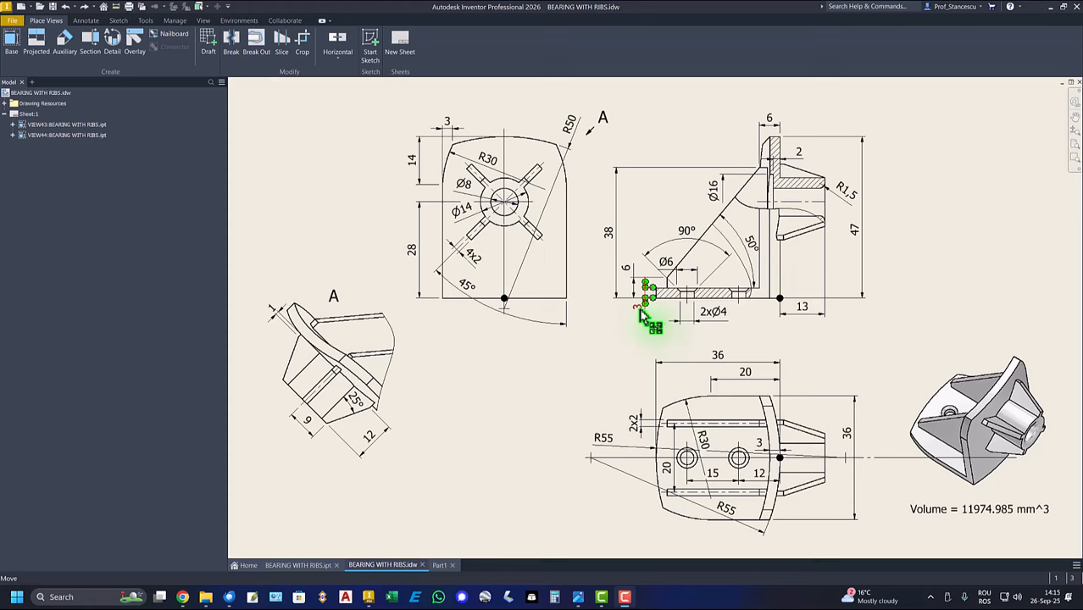
Switch from the drawing back to Part1, start a sketch on the plate's top face and project the face's outline into it
click(440, 566)
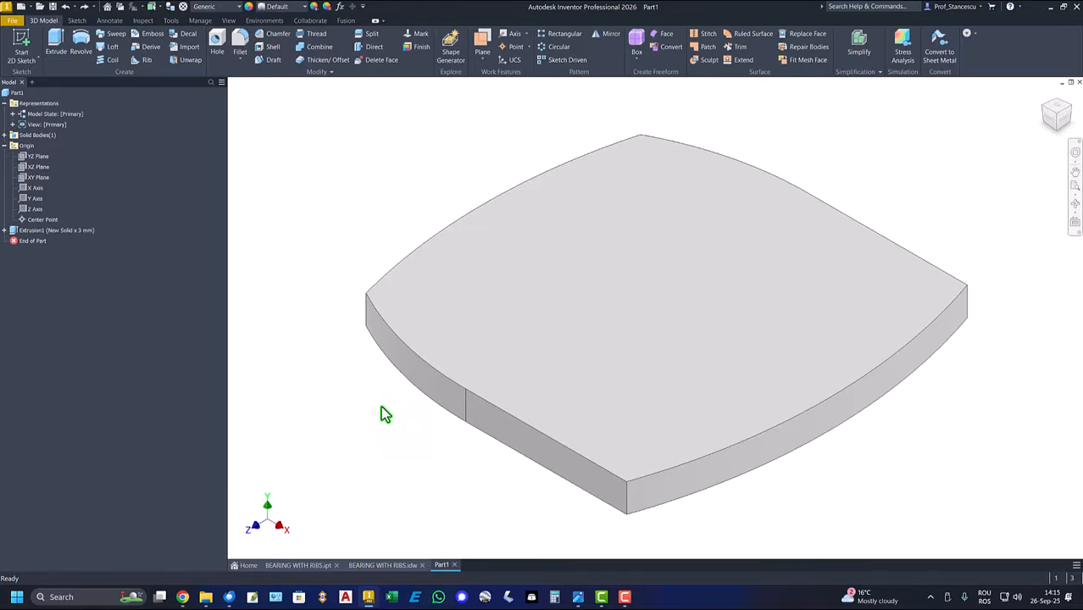
click(568, 357)
click(643, 349)
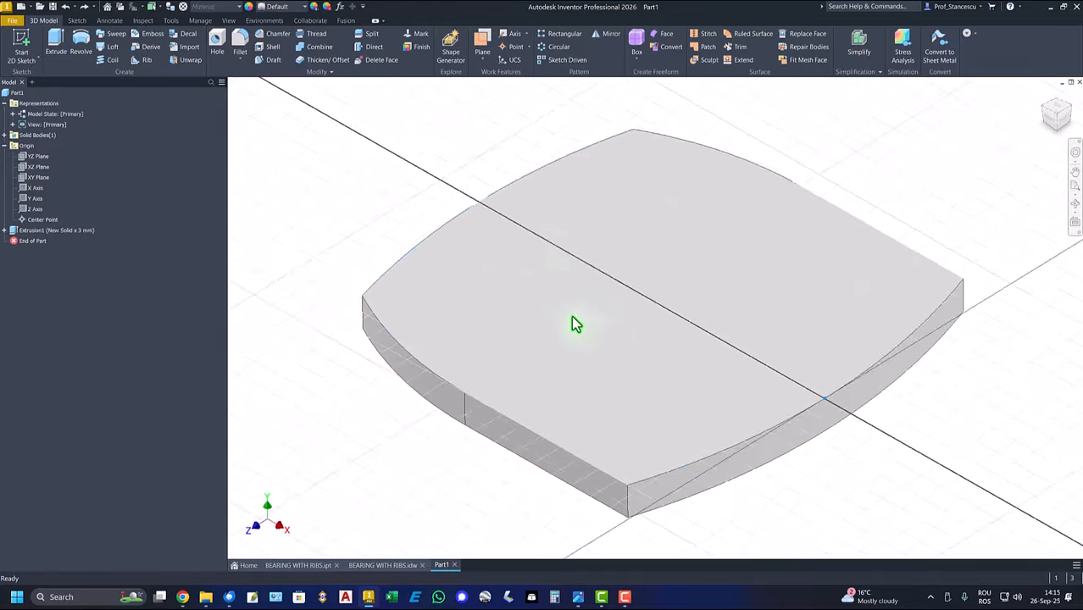
key(Home)
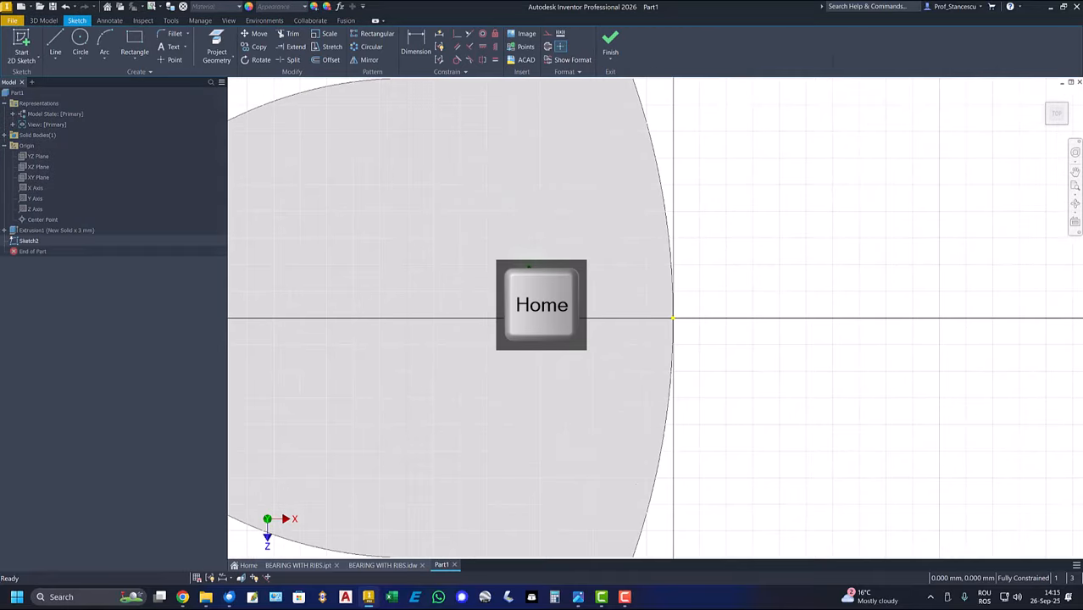
click(217, 46)
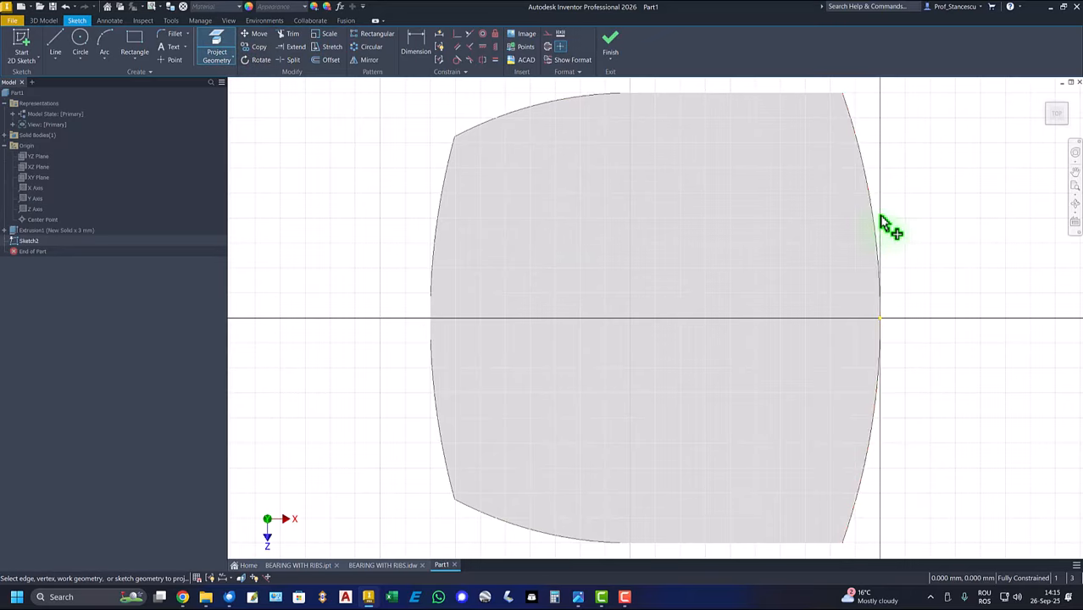
click(864, 228)
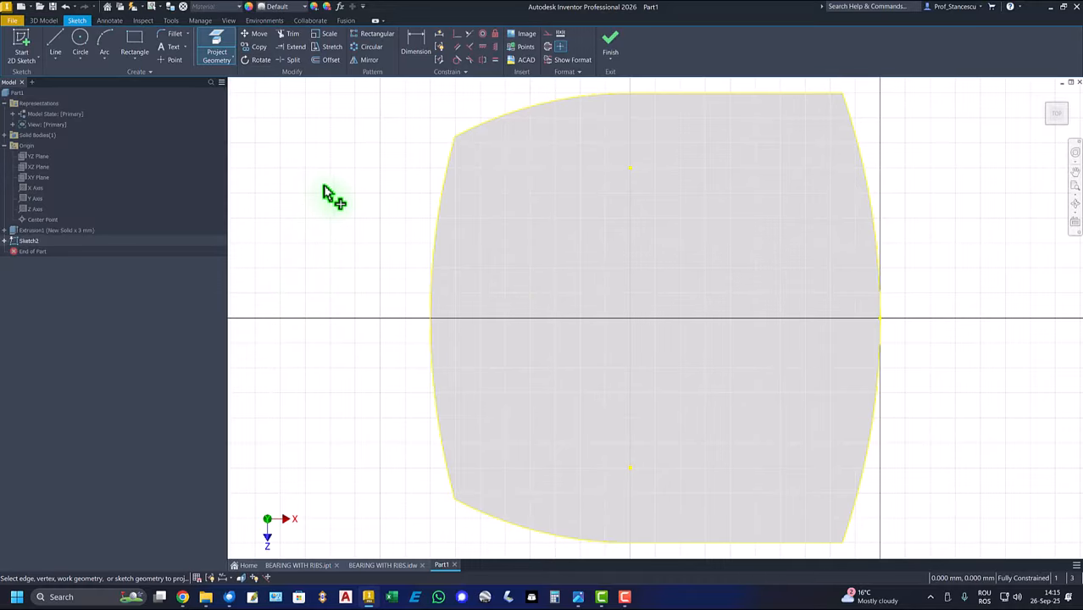
Draw a three-point arc of about 51 mm radius between the plate's straight edges and make its upper end coincident with the upper edge
click(105, 41)
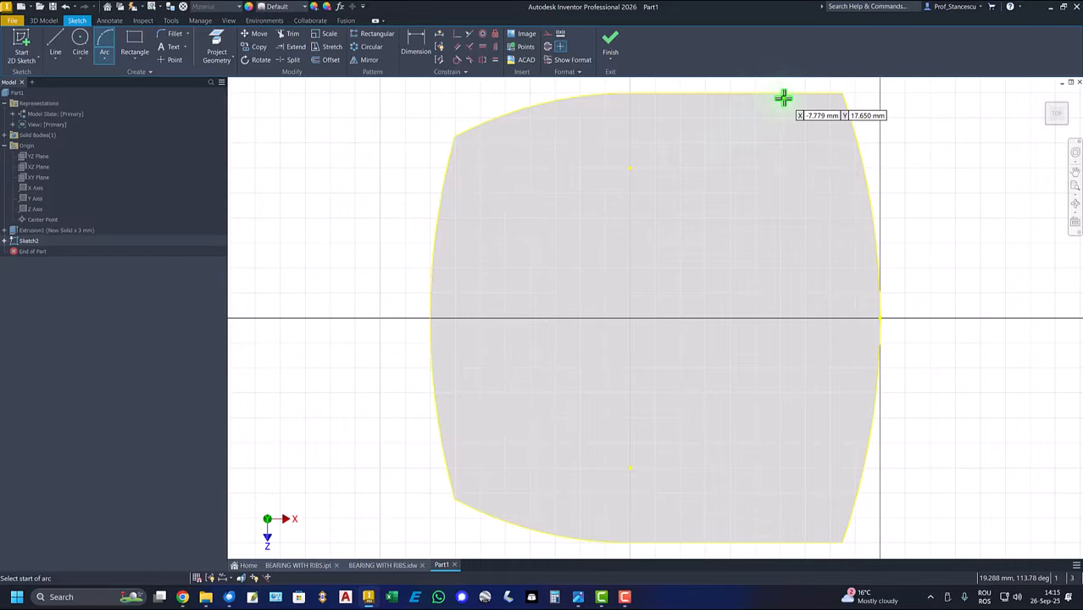
click(782, 94)
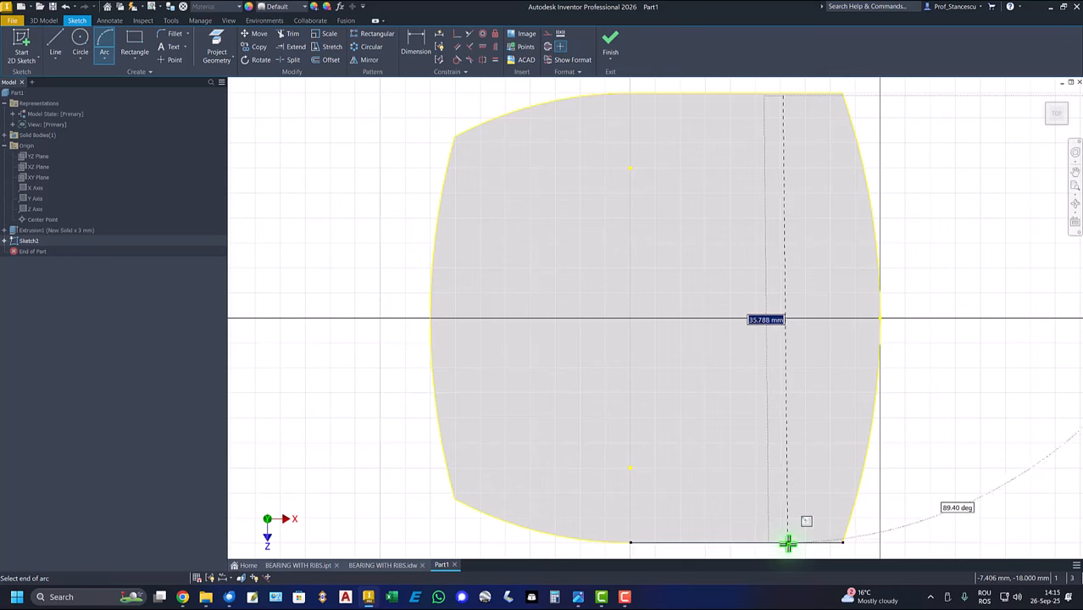
click(788, 543)
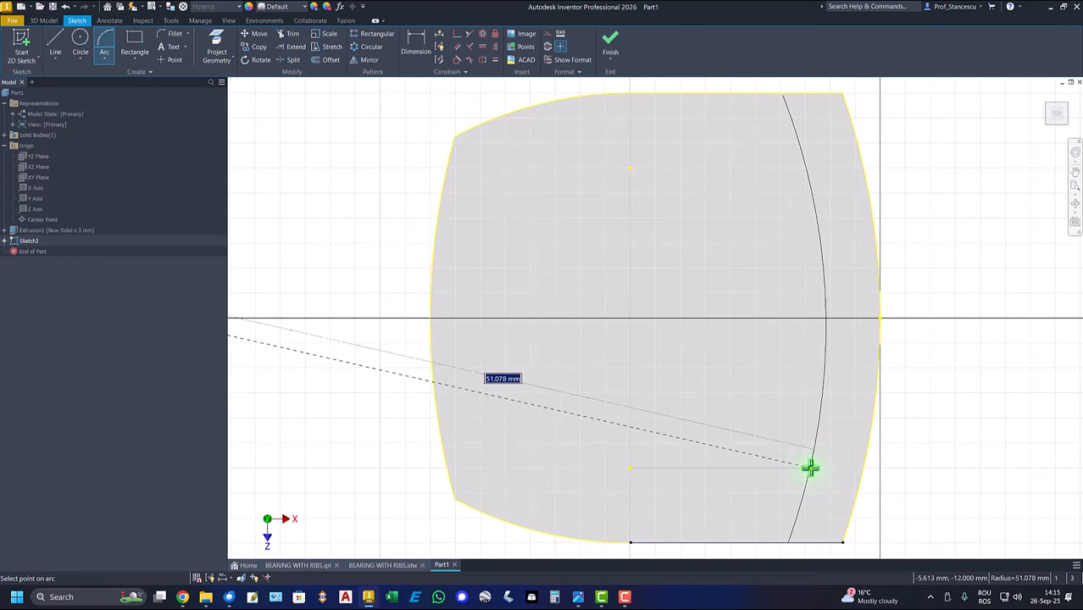
click(808, 465)
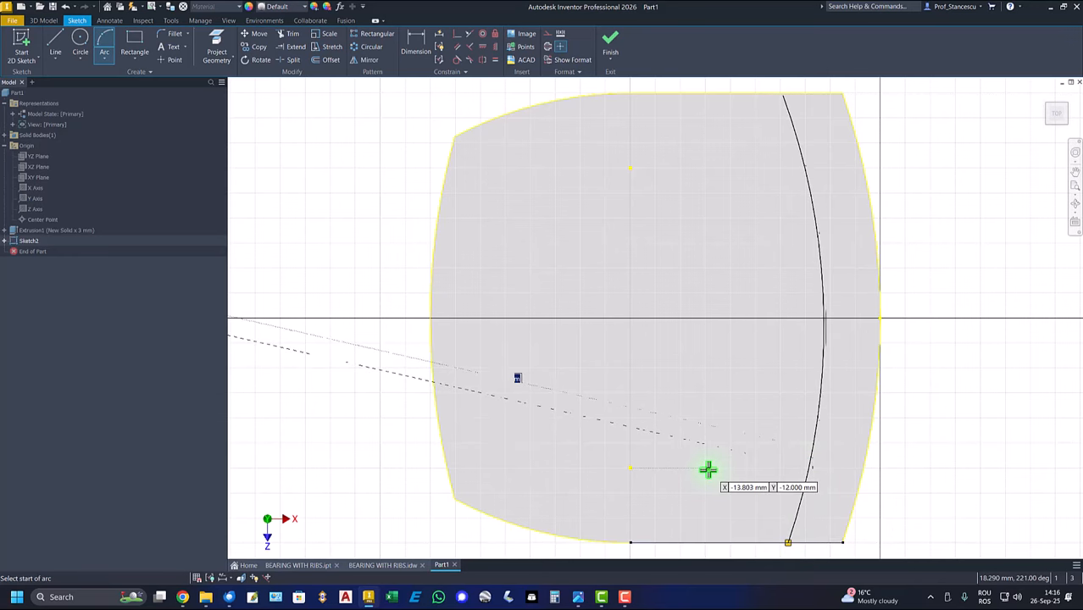
click(457, 35)
click(784, 99)
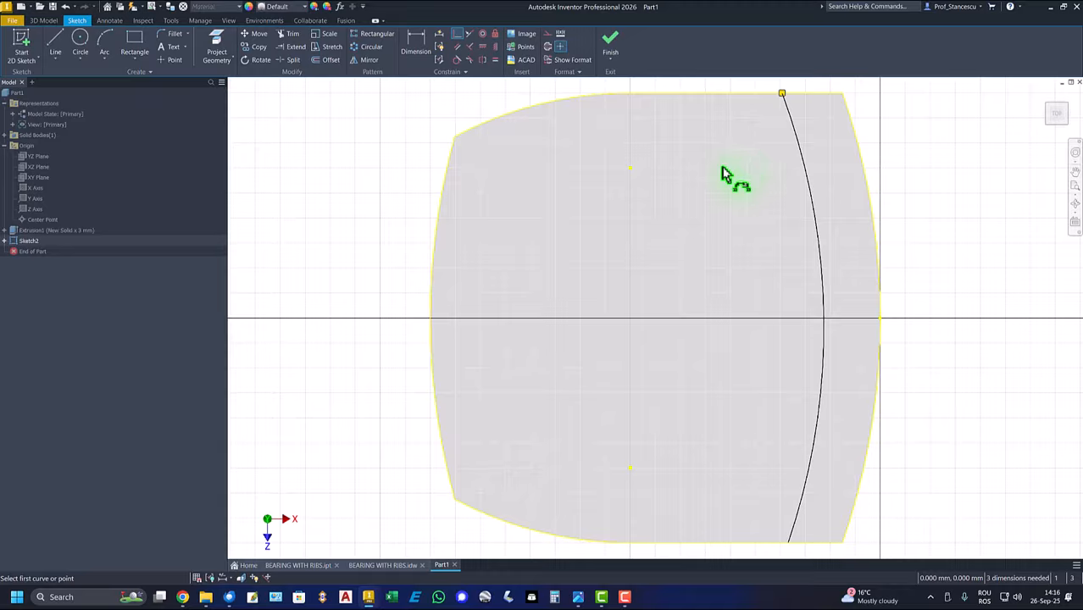
Make the new arc equal in radius to the plate's right end arc and end the Equal constraint
click(495, 61)
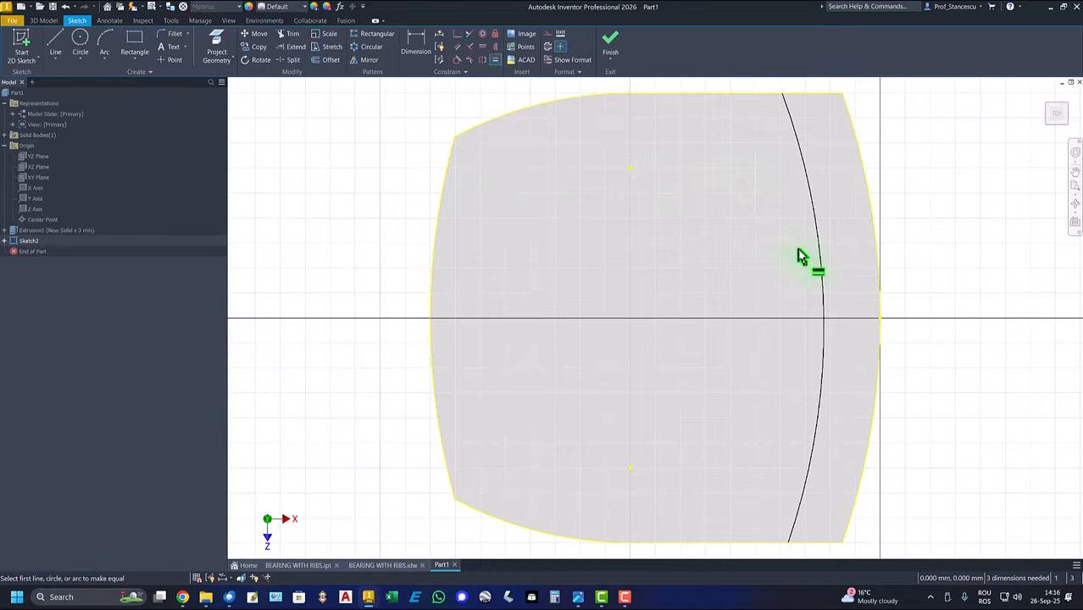
click(825, 280)
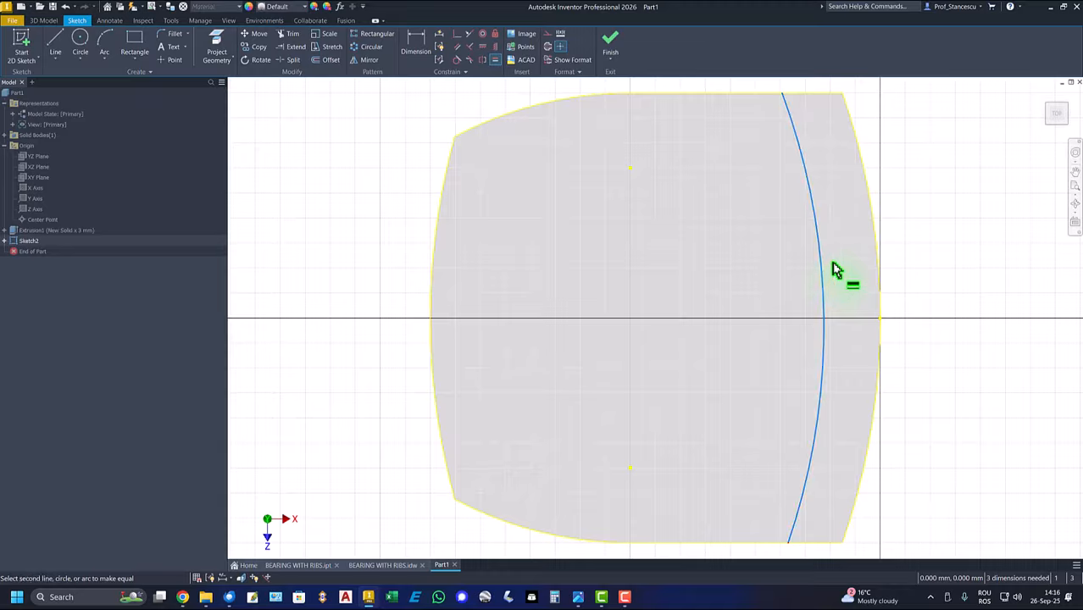
click(872, 220)
right_click(391, 213)
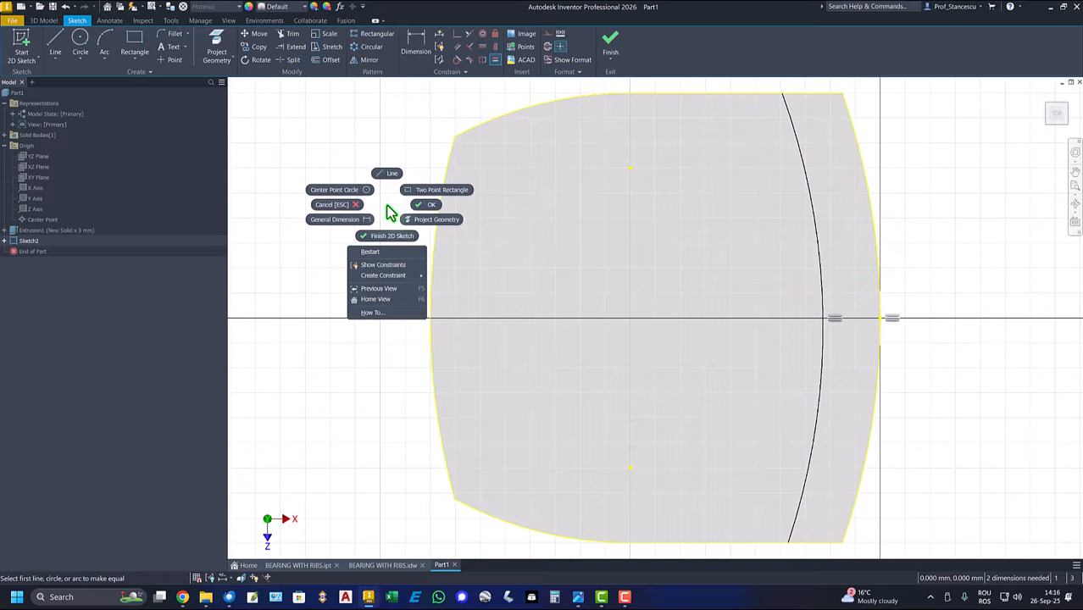
click(428, 212)
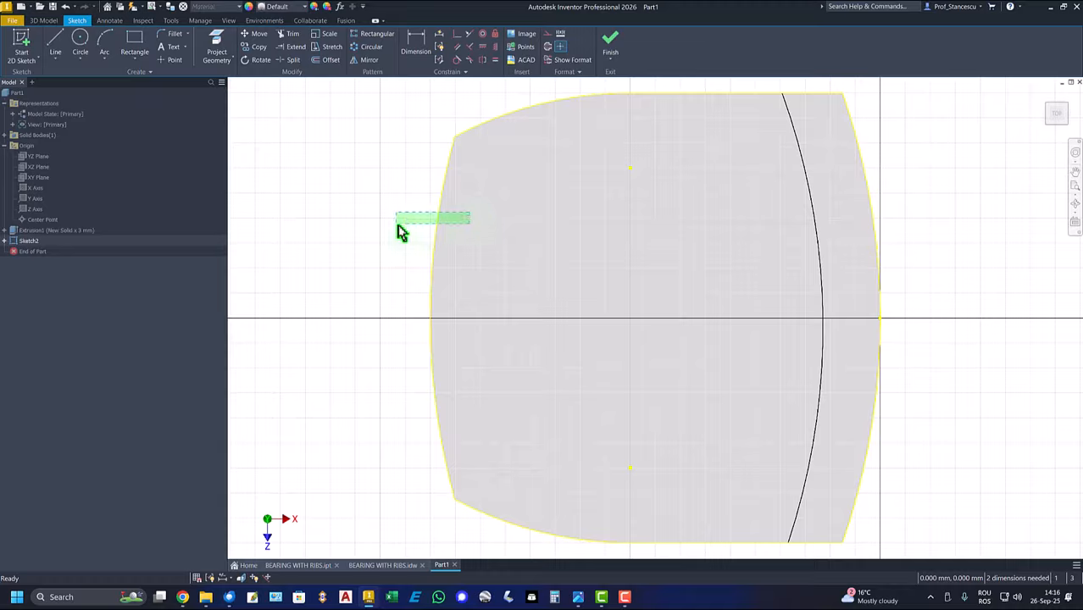
Delete the projected loop link and the projected left end arc from the sketch
key(Delete)
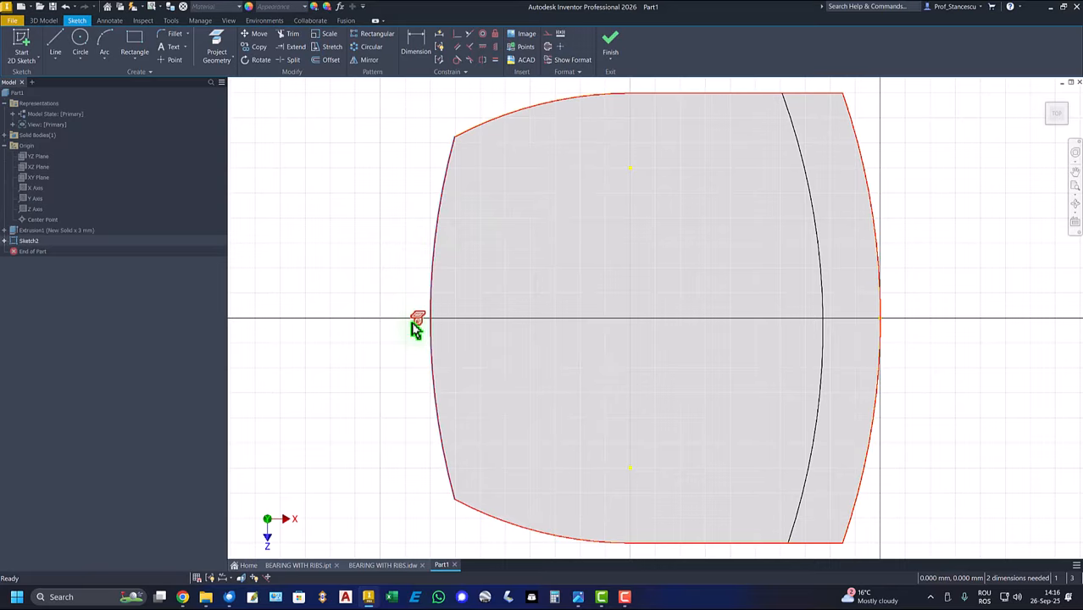
key(Delete)
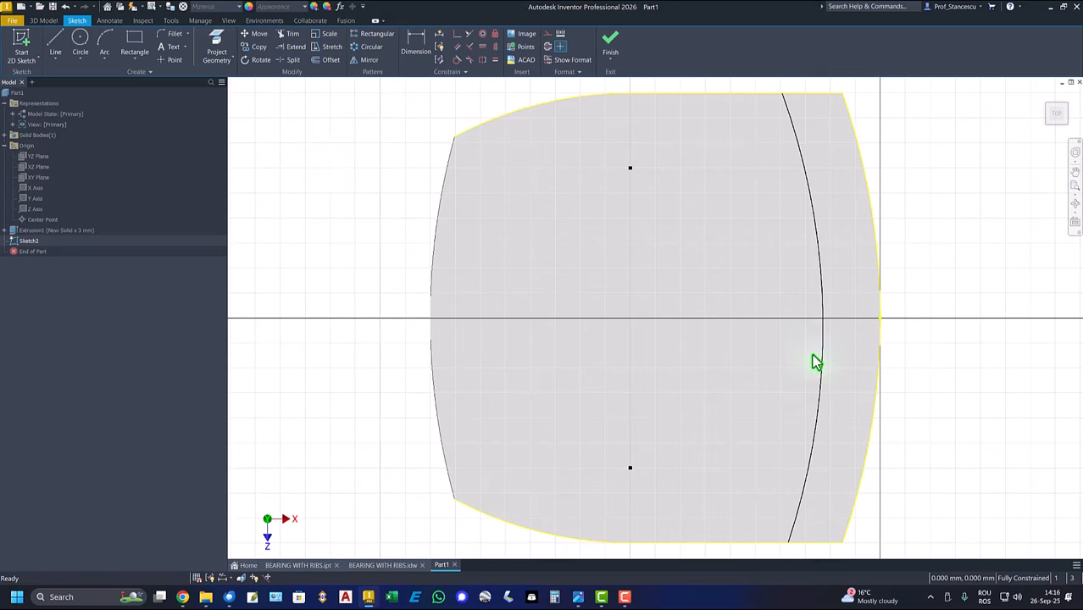
Shift the new arc's lower end along the plate's straight edge and align the arc's two ends vertically
drag(790, 546, 753, 538)
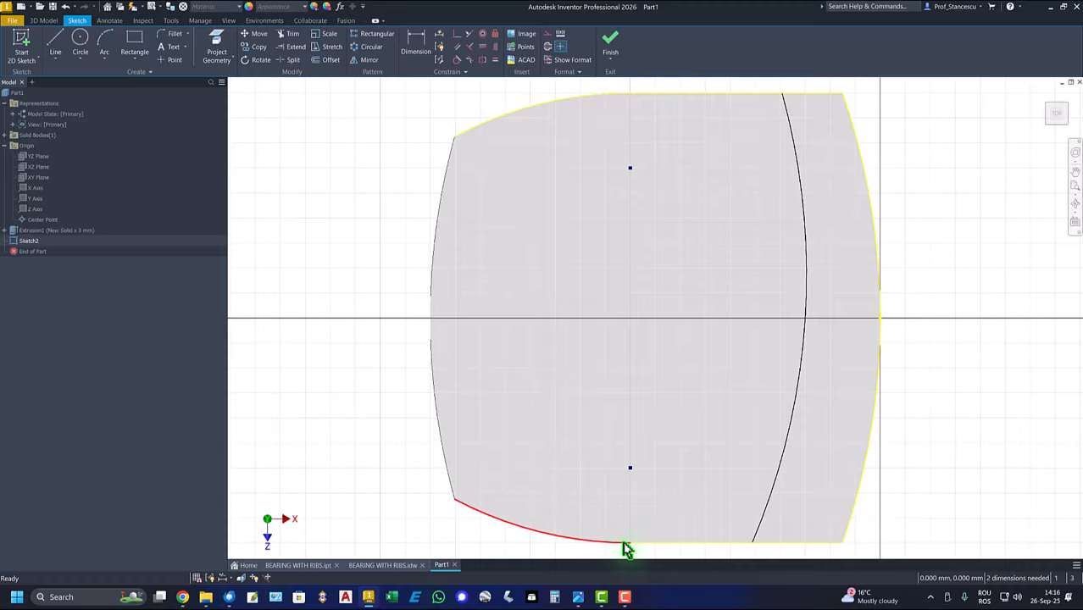
click(495, 47)
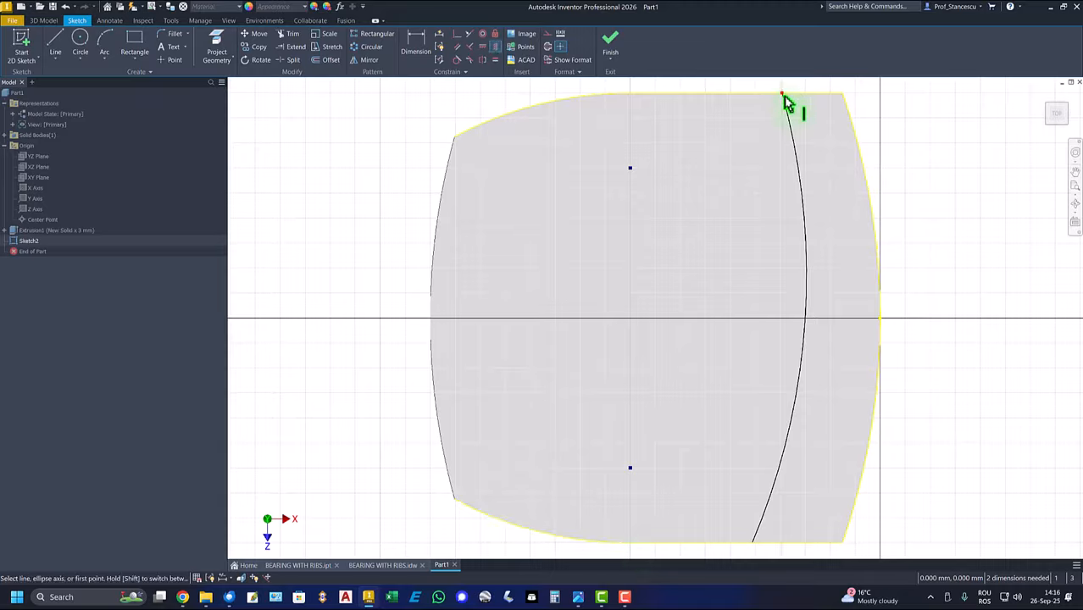
click(783, 94)
click(754, 540)
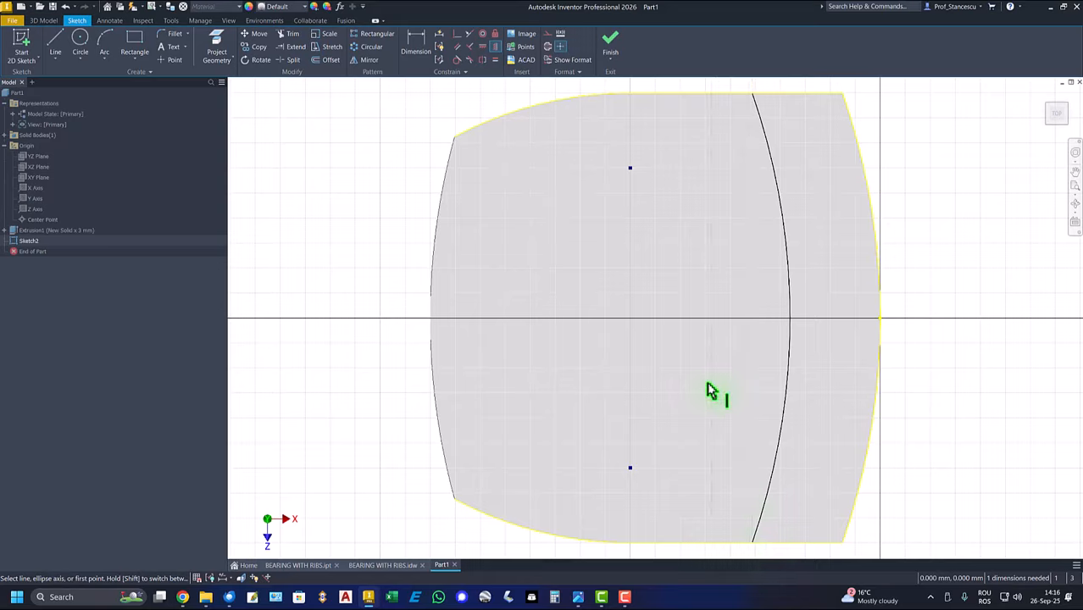
Dimension the horizontal distance between the new arc and the plate's right end arc as 3 mm
click(413, 50)
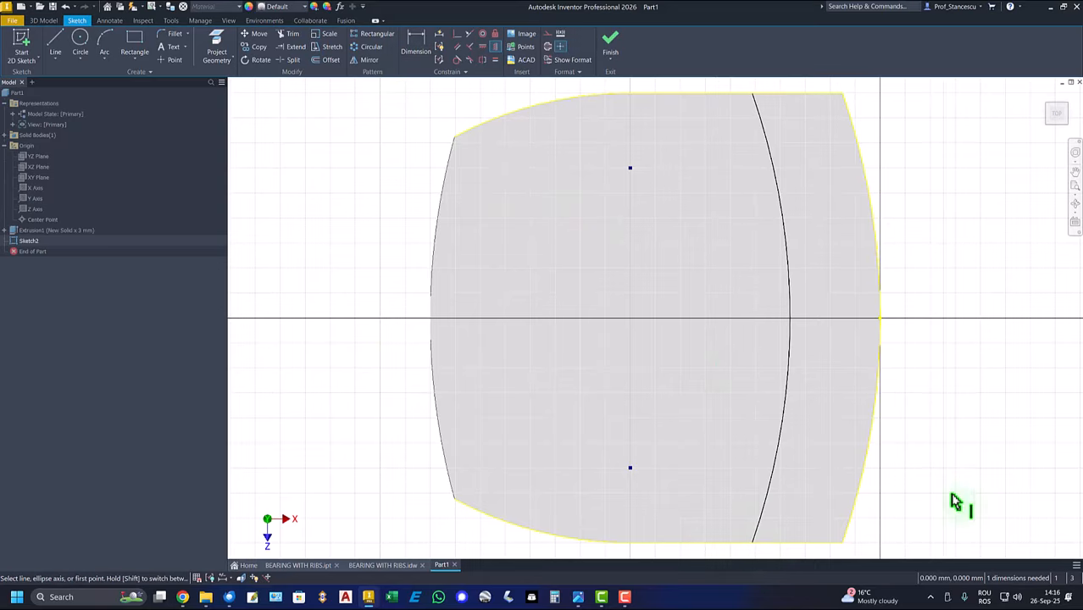
click(416, 51)
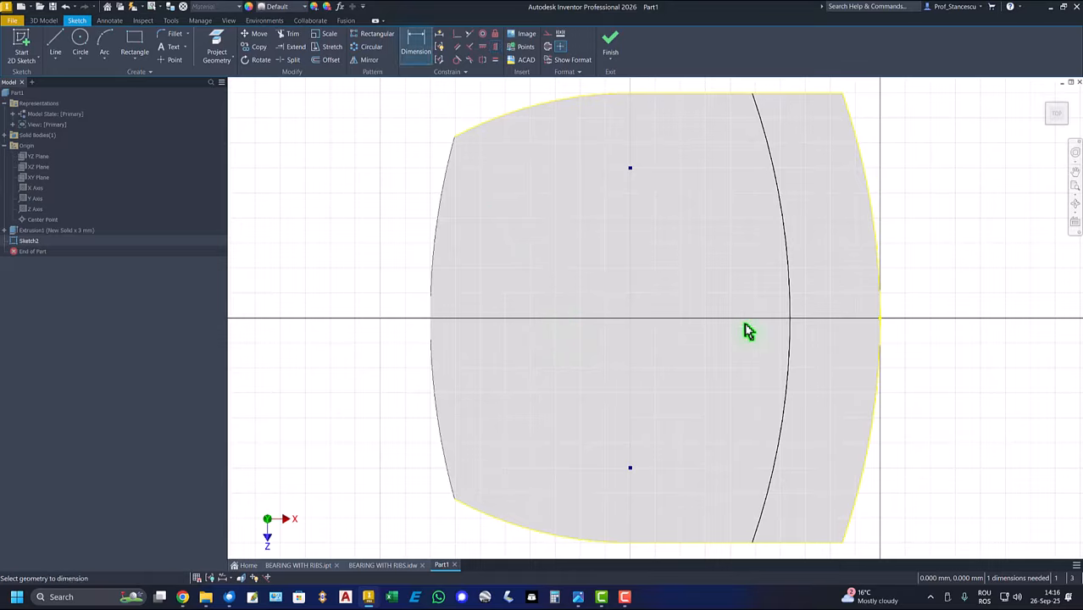
click(790, 319)
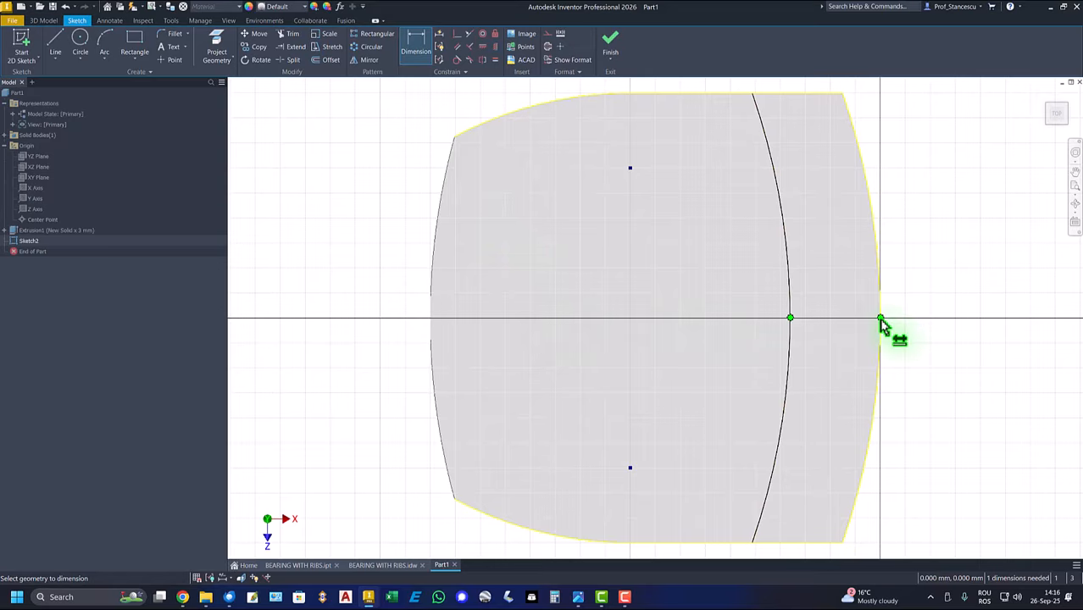
click(881, 319)
middle_drag(894, 261, 996, 254)
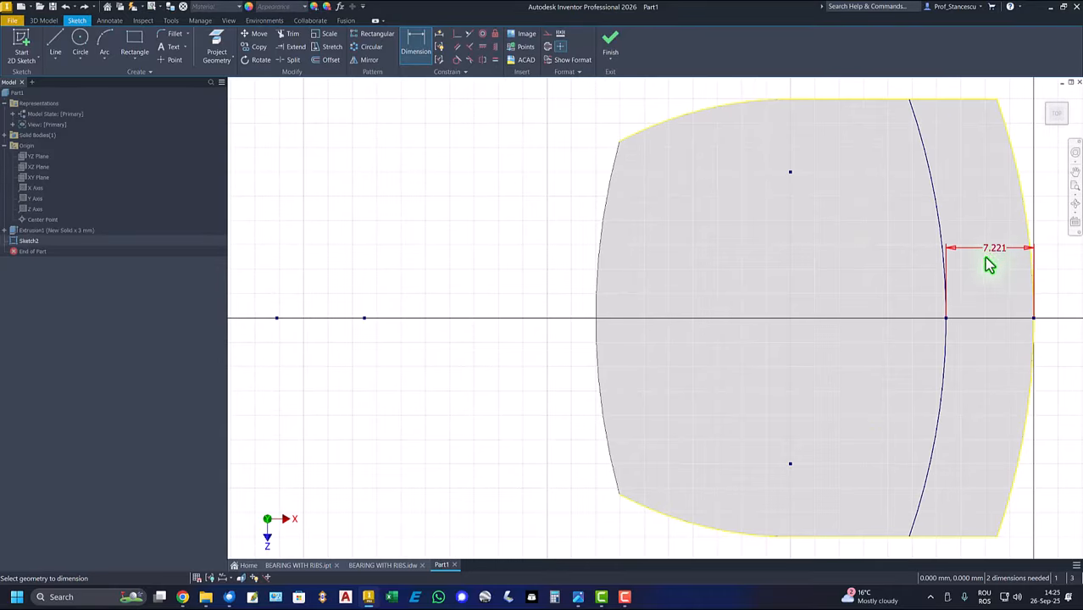
click(989, 265)
text(3)
key(Return)
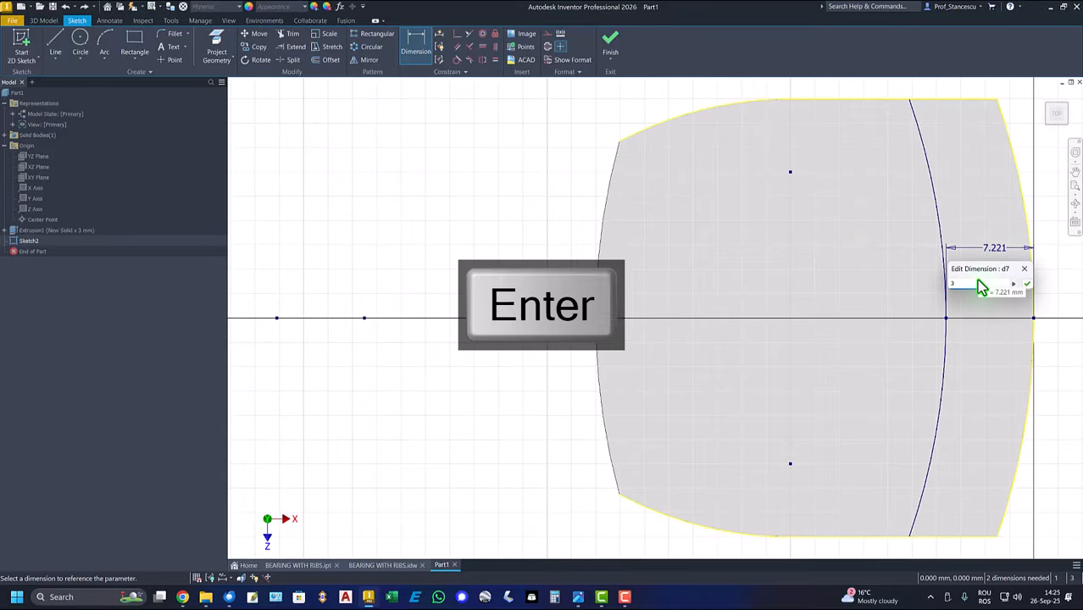
Finish the sketch and extrude the curved strip upwards by 47 mm - 3 mm, joined to the base plate
click(610, 40)
click(66, 40)
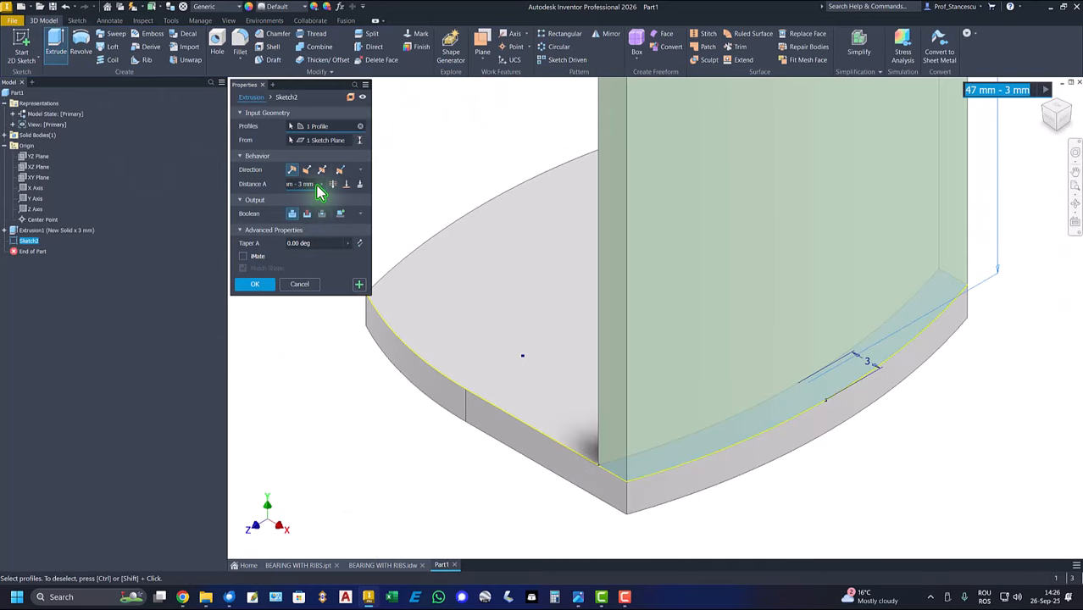
click(308, 184)
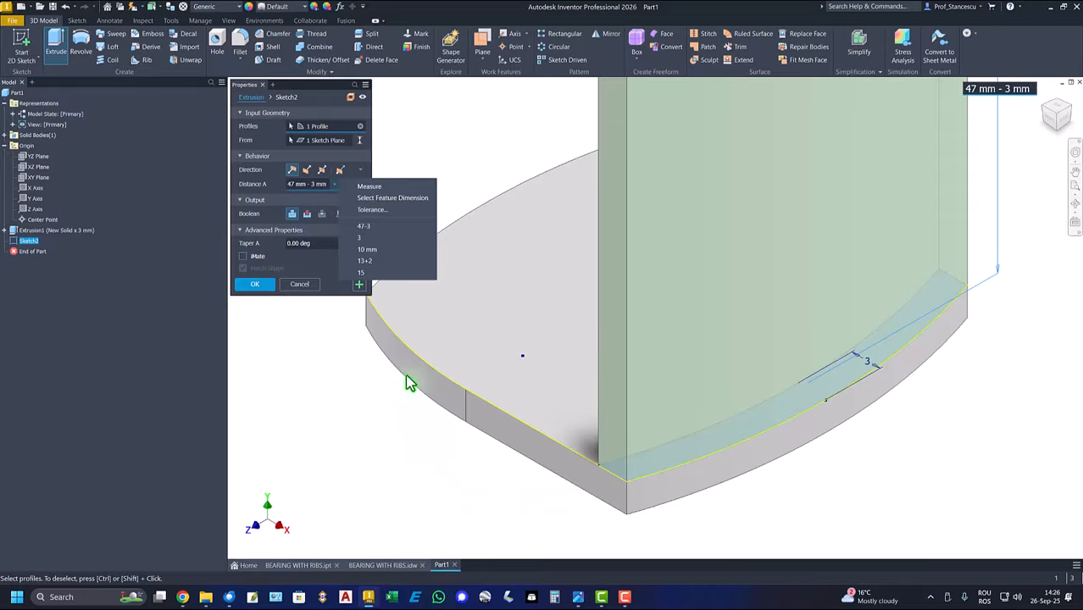
click(266, 284)
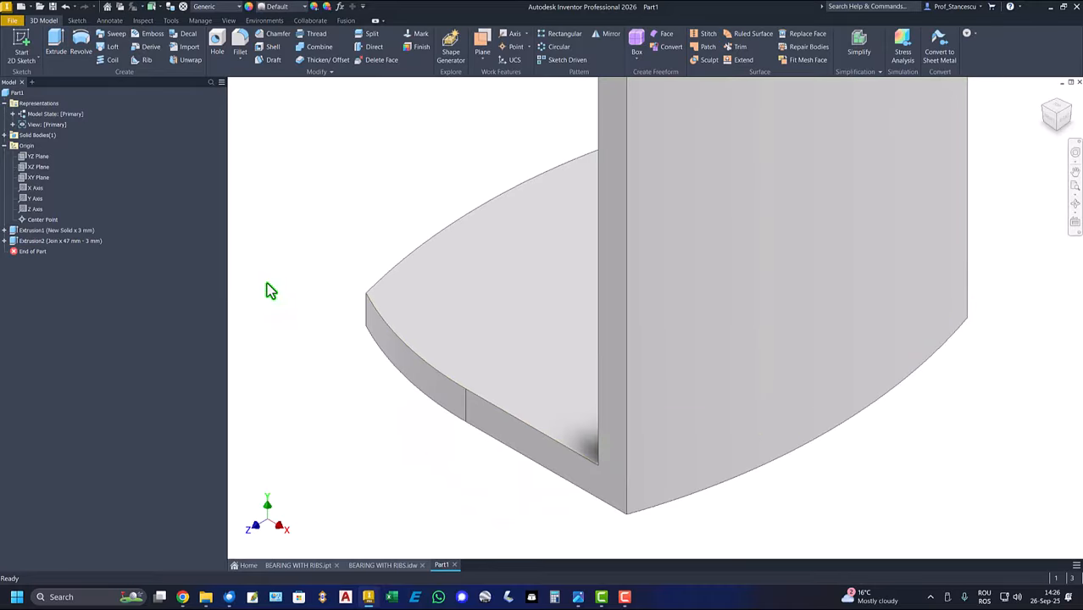
key(F6)
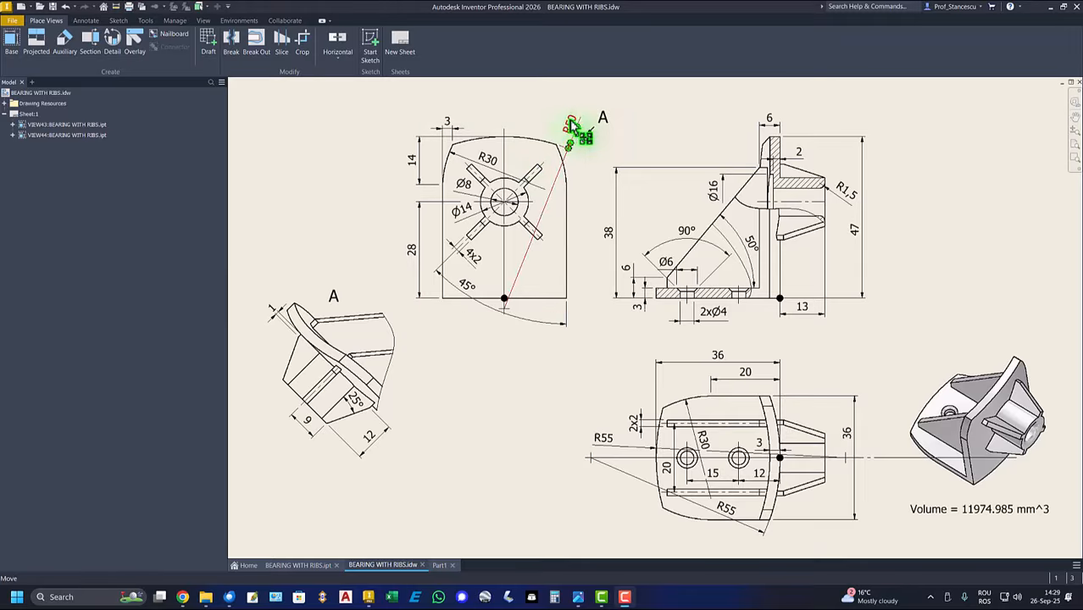
In the BEARING WITH RIBS drawing, reposition the front view's R50 and 3 mm dimensions and check the origin point in the views
drag(571, 124, 559, 121)
mouse_move(448, 123)
mouse_down()
mouse_move(441, 161)
mouse_move(447, 126)
mouse_up()
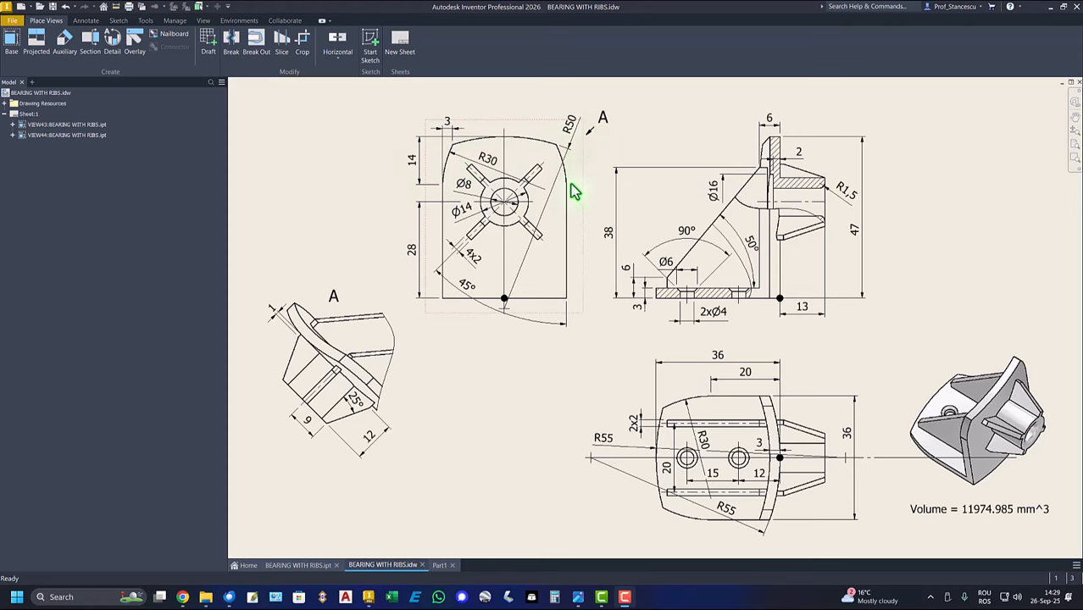
click(781, 307)
click(781, 459)
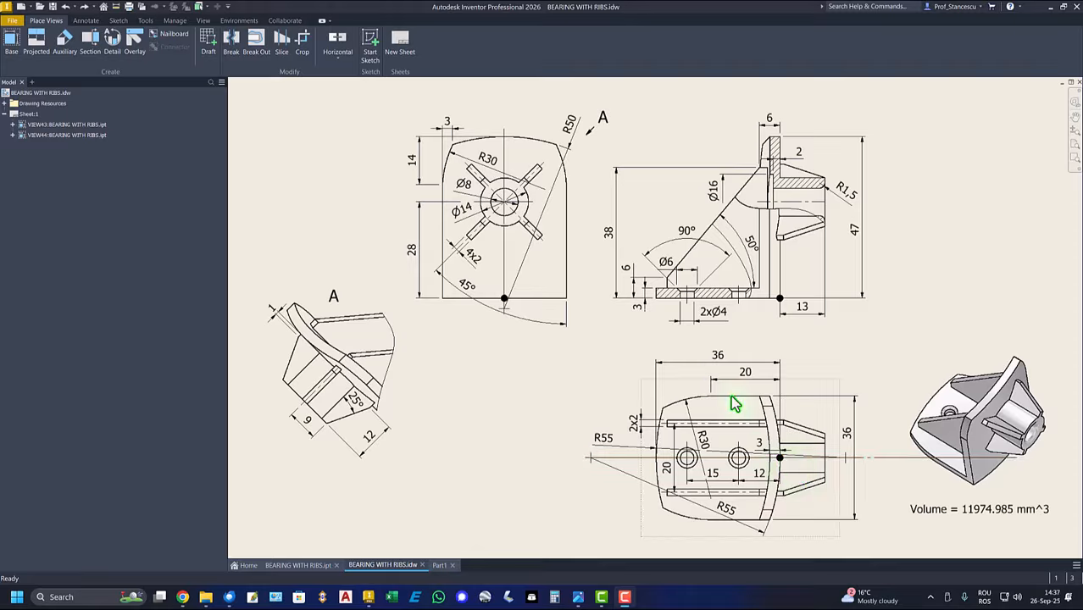
click(504, 301)
click(779, 398)
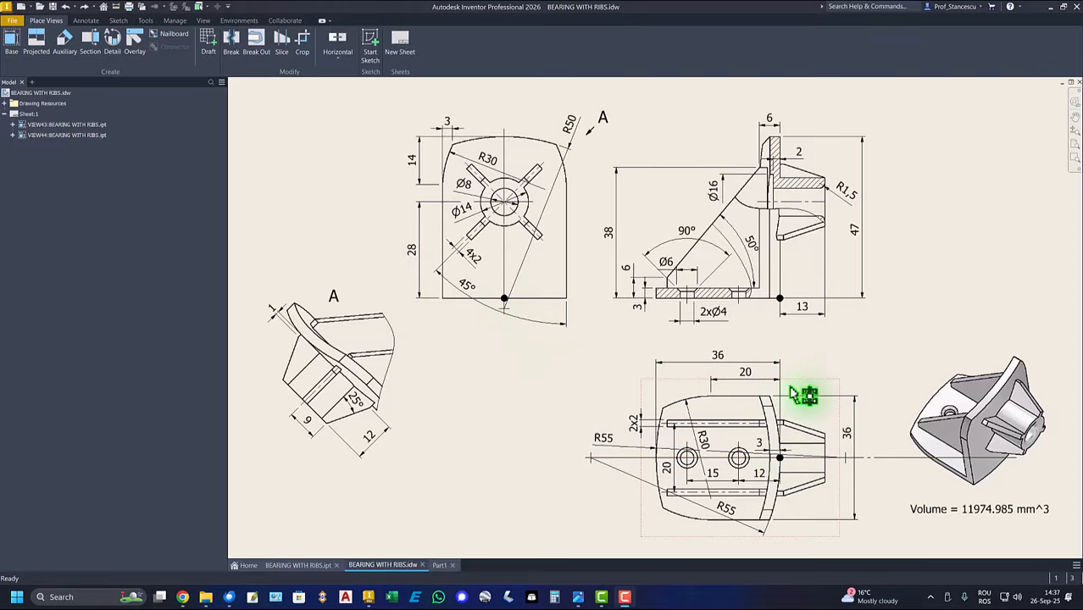
key(Escape)
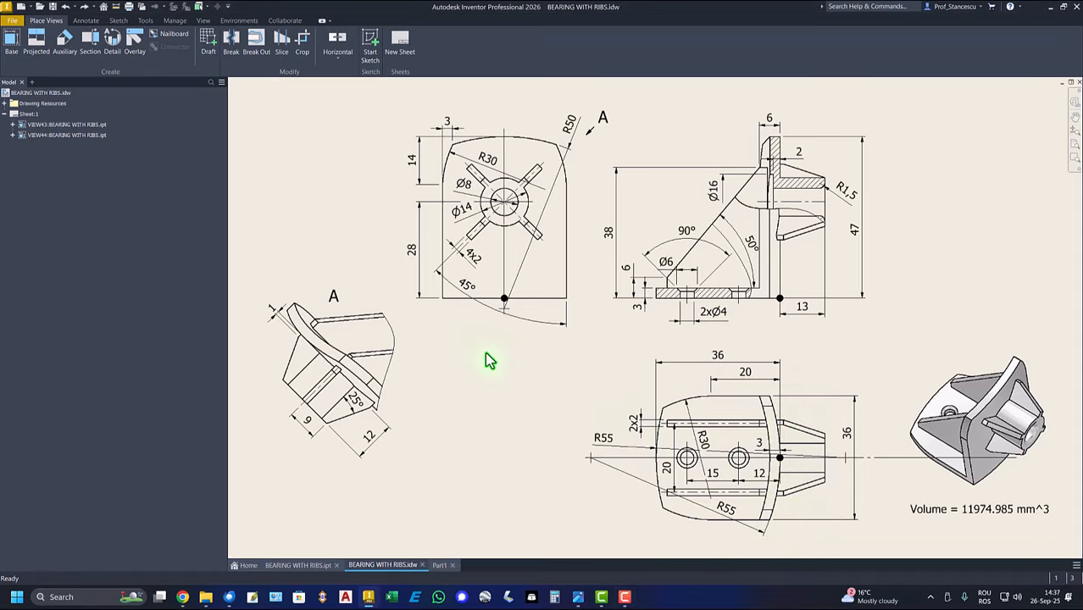
Switch back to Part1 and start a sketch on the YZ Plane
key(ctrl+Tab)
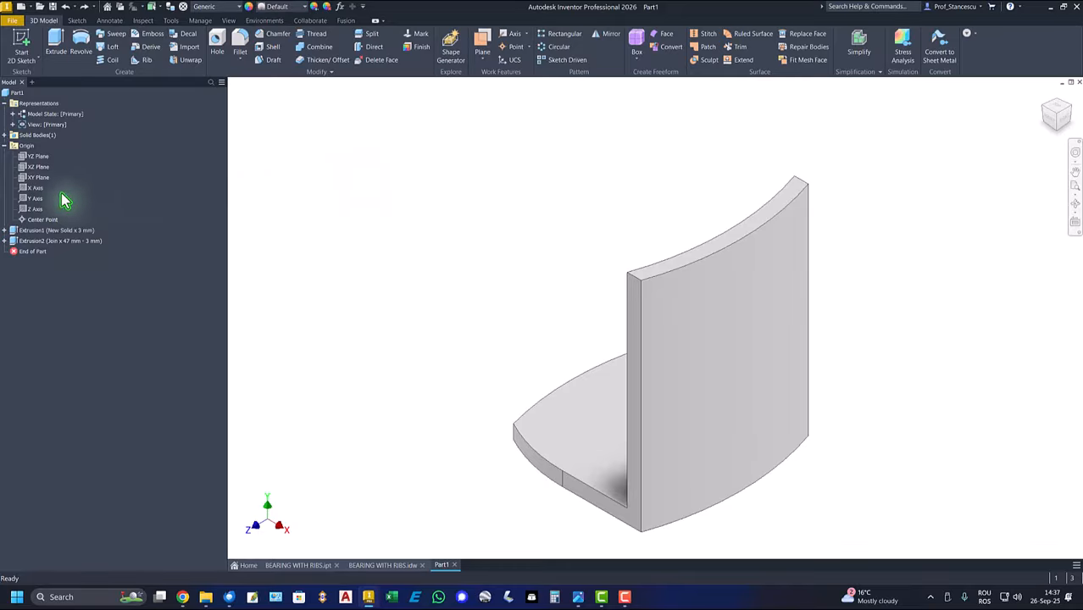
click(28, 157)
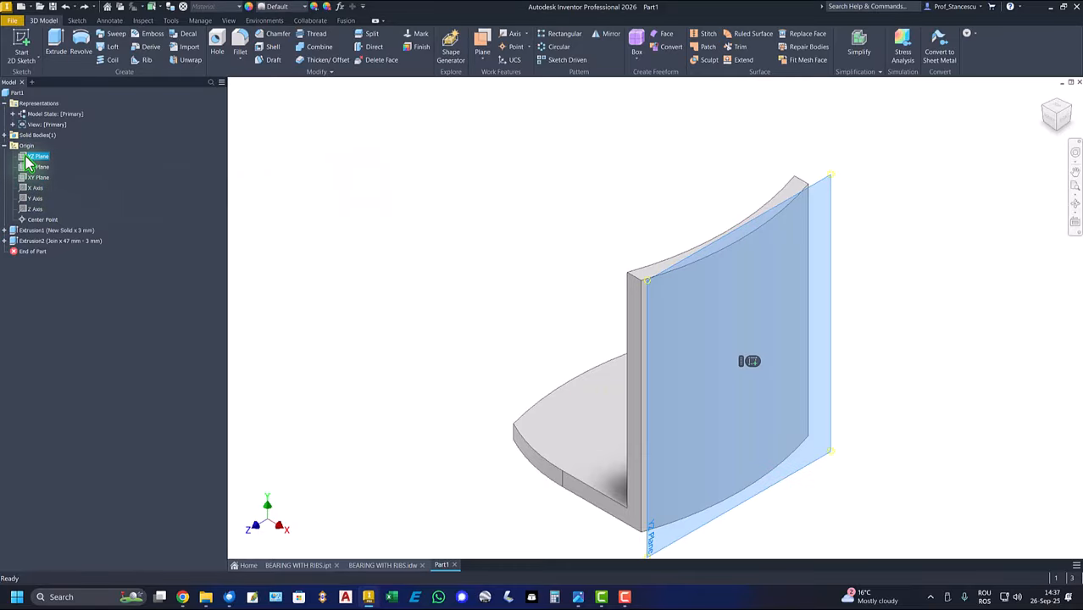
click(757, 361)
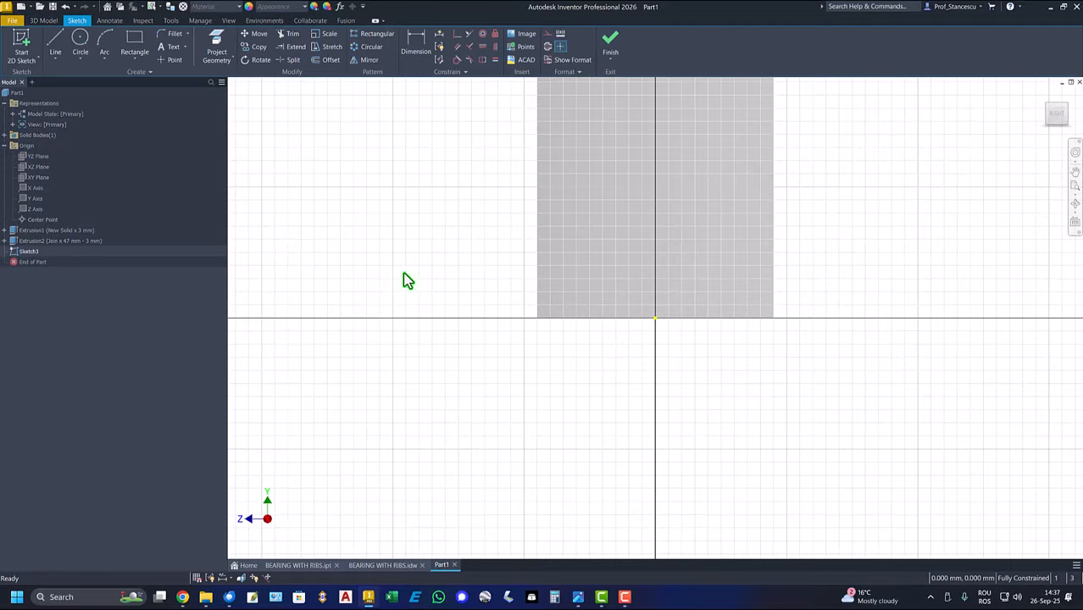
key(Home)
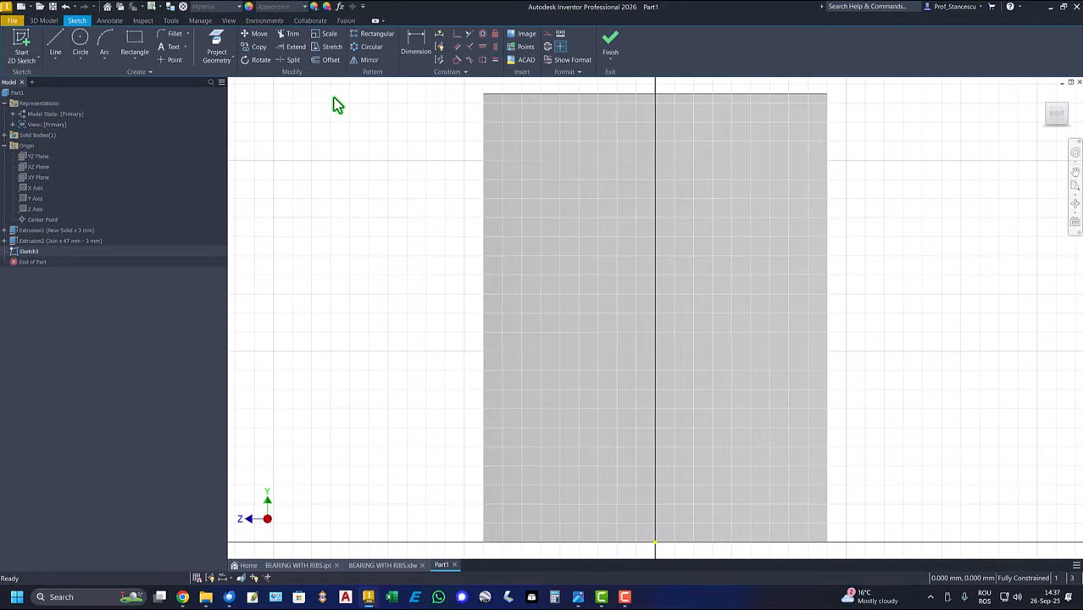
Project the upright wall's upper edge and left side edge into the sketch
click(218, 44)
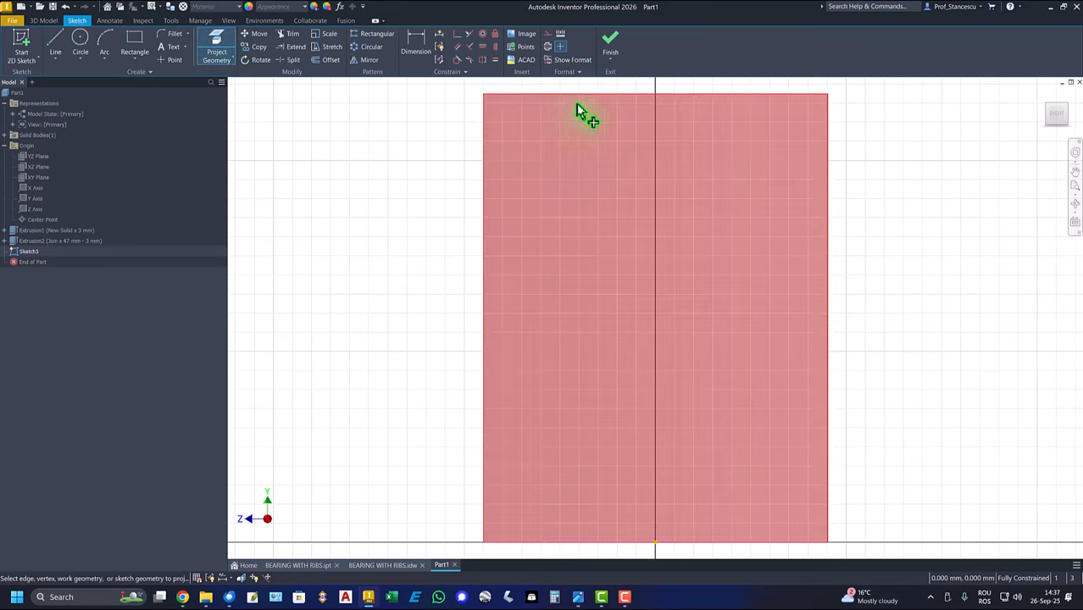
click(581, 98)
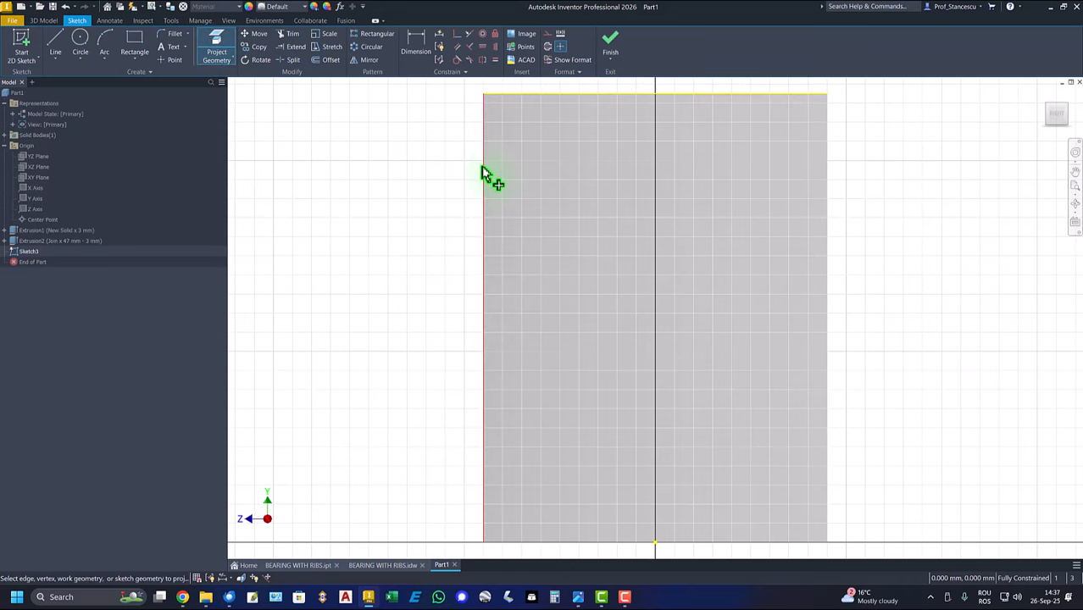
click(484, 175)
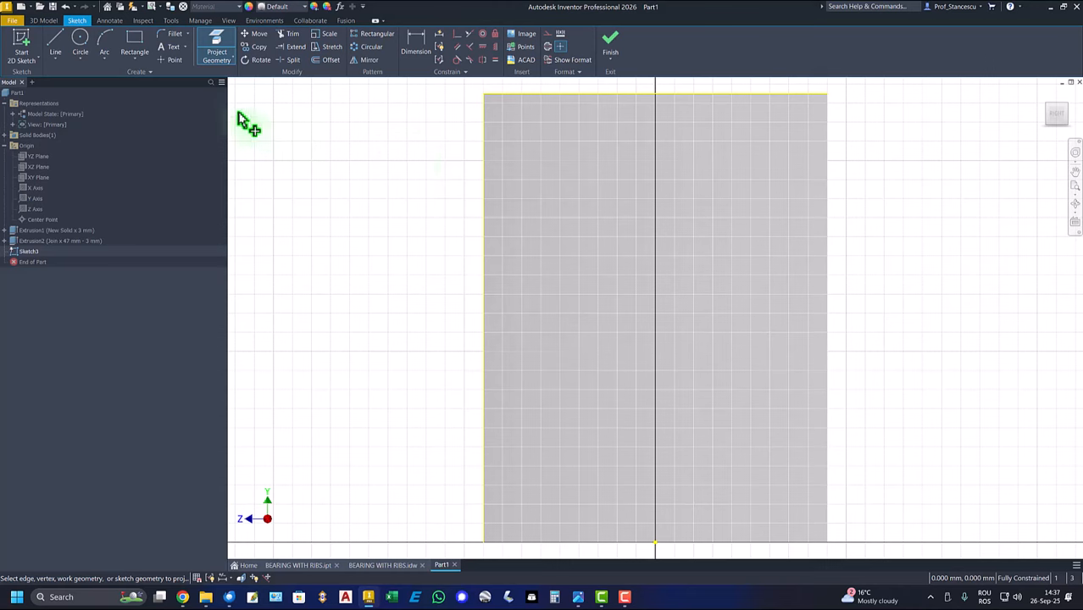
Sketch a three-point arc of about 31 mm radius across the wall's top, tangent to the projected upper edge
click(105, 40)
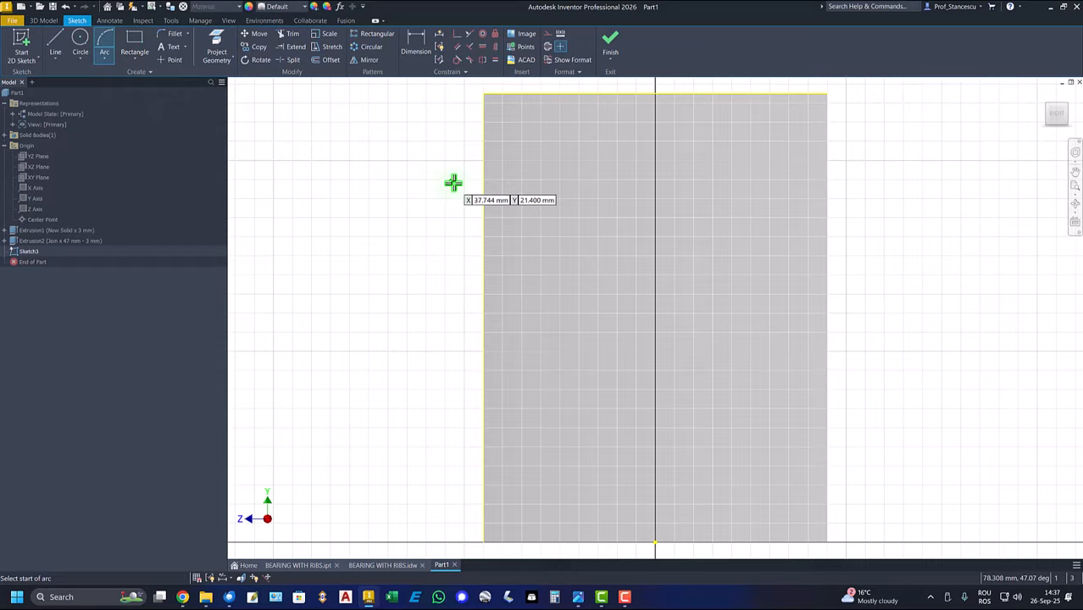
click(518, 128)
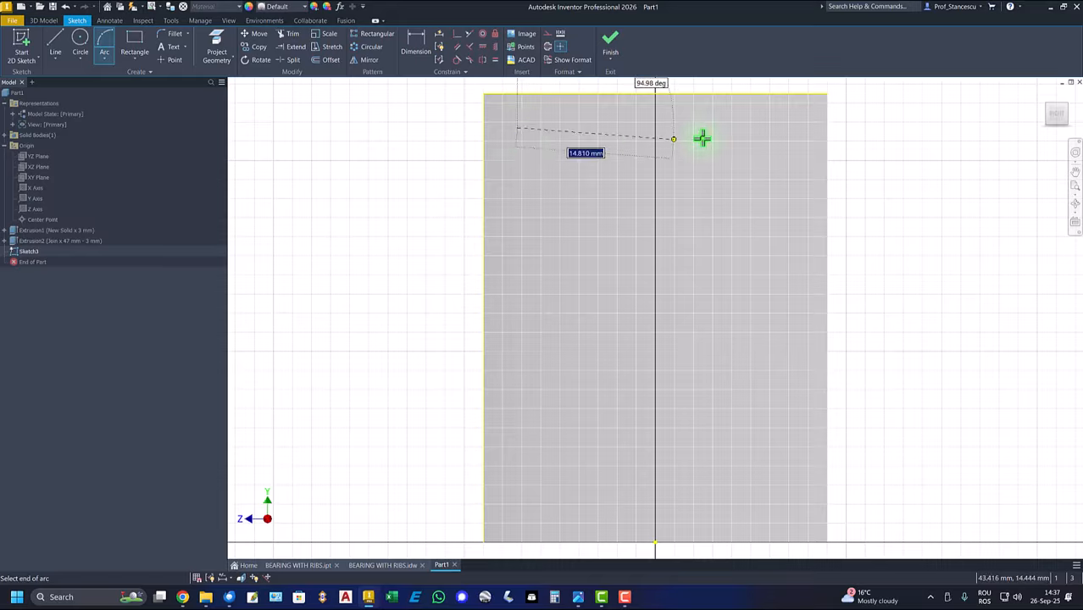
click(791, 127)
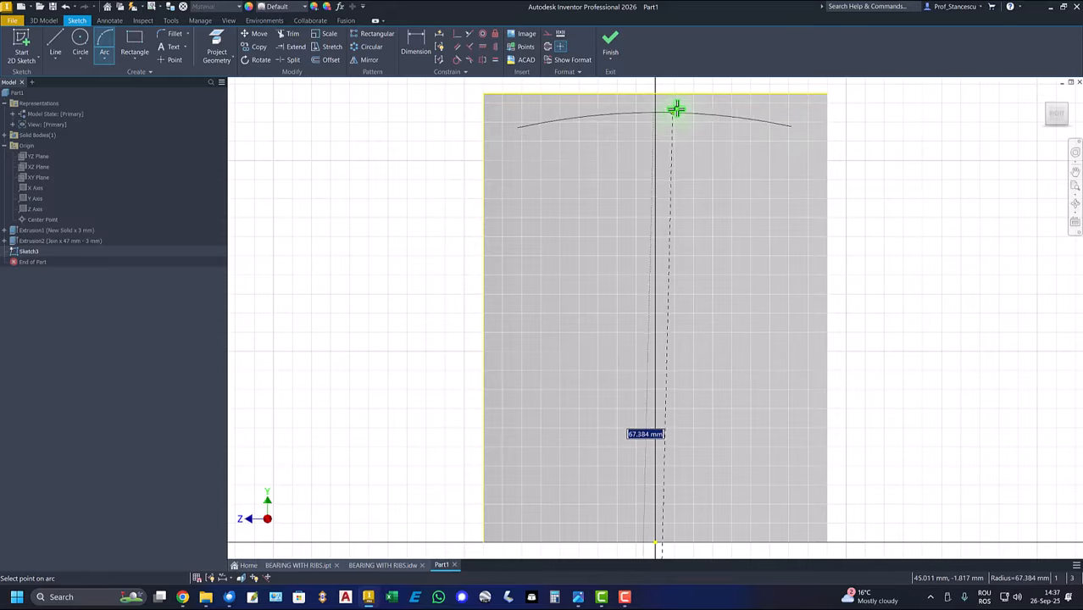
click(681, 96)
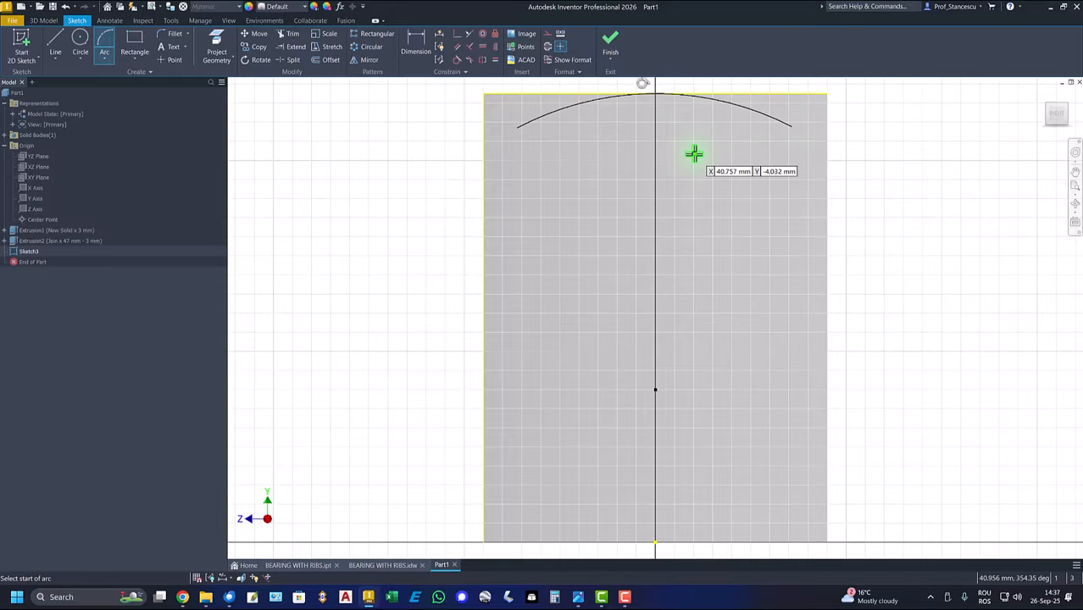
key(Escape)
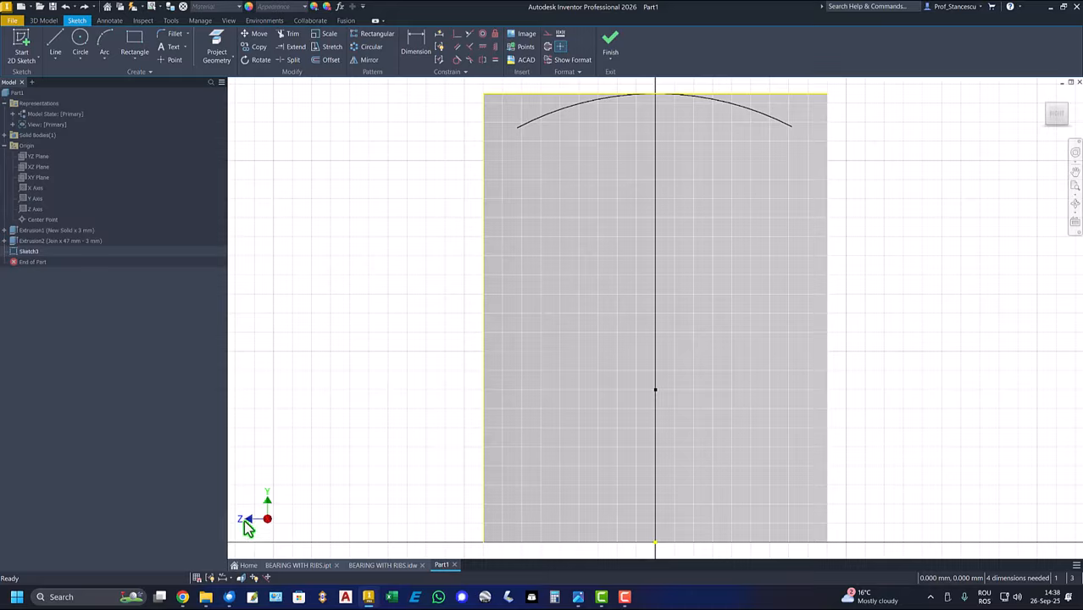
Apply a Horizontal constraint between the top arc's centre point and the projected origin point
click(483, 47)
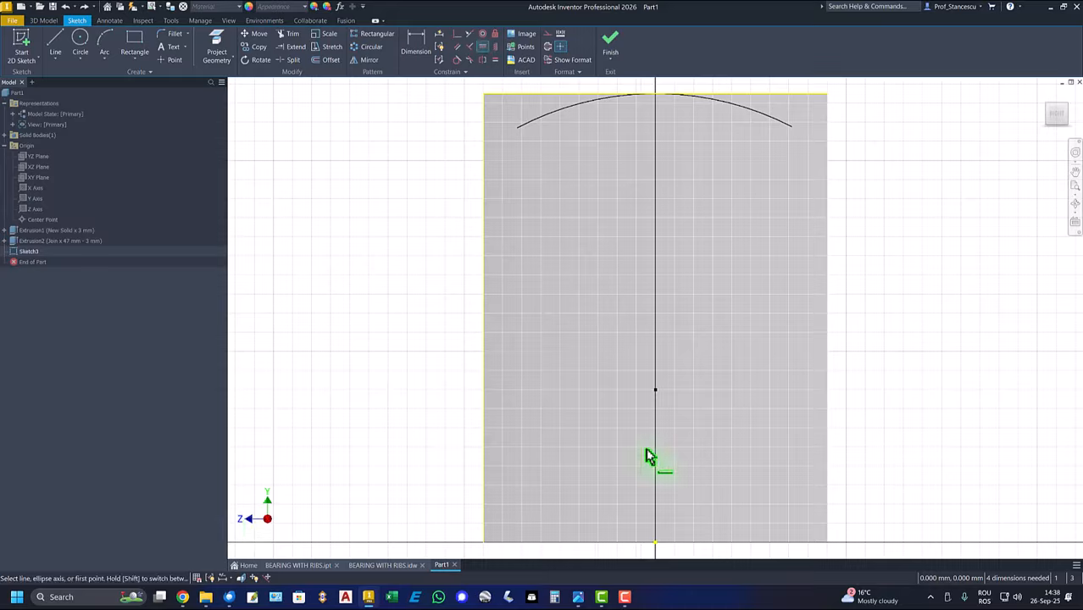
click(656, 390)
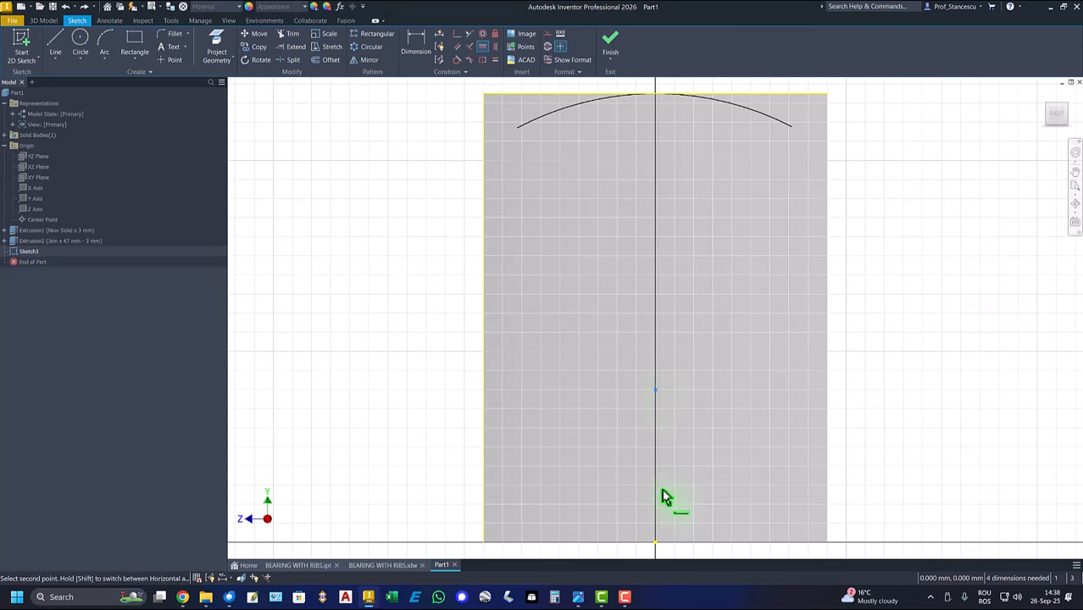
click(655, 543)
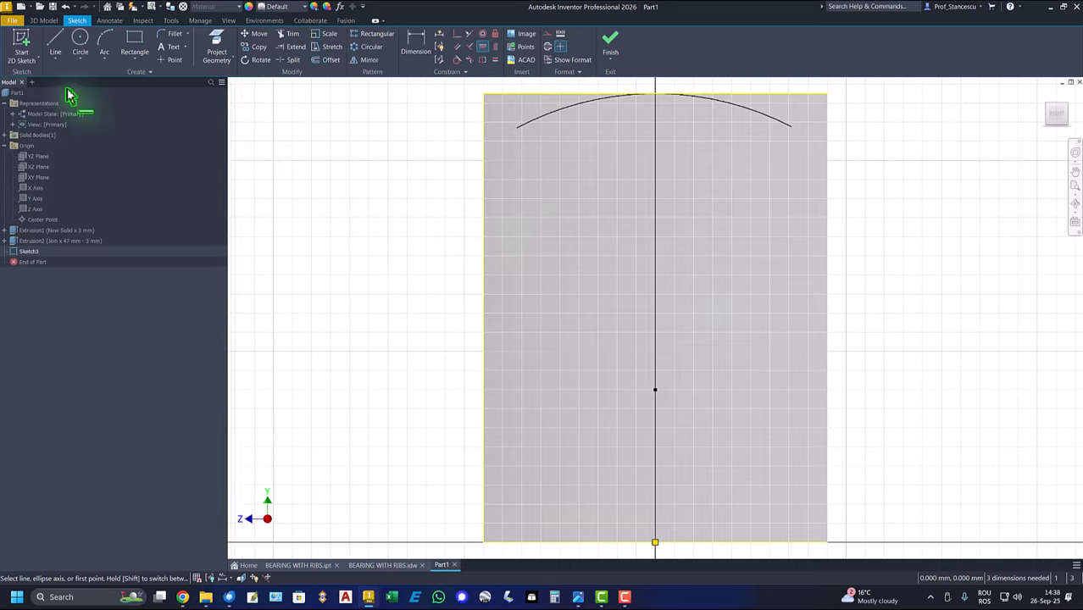
Sketch a three-point arc of about 17 mm radius from the top arc's left end to the wall's left edge, tangent to that edge
click(104, 42)
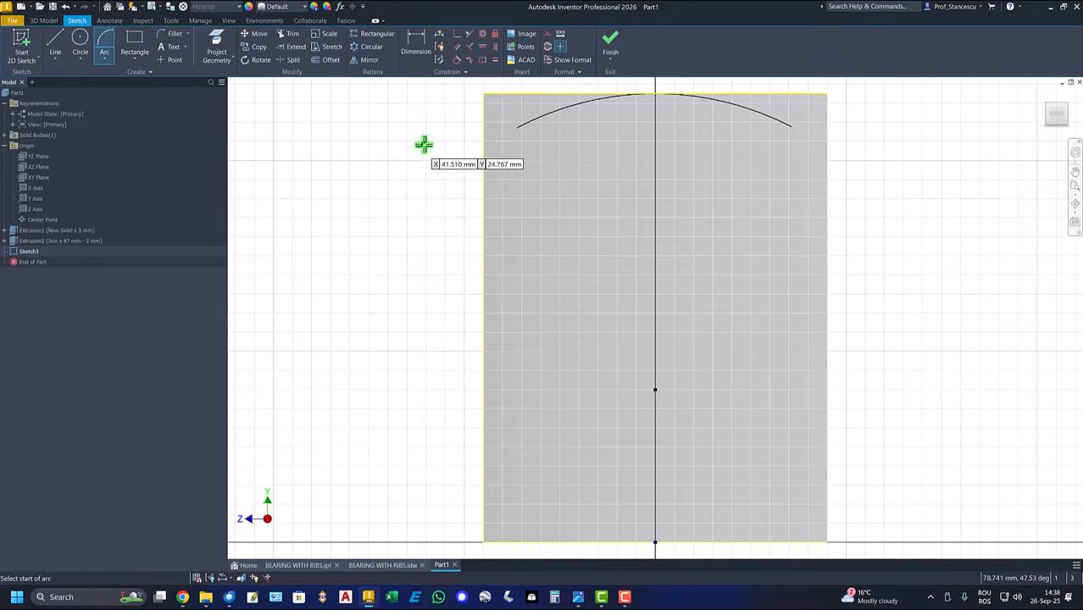
click(515, 128)
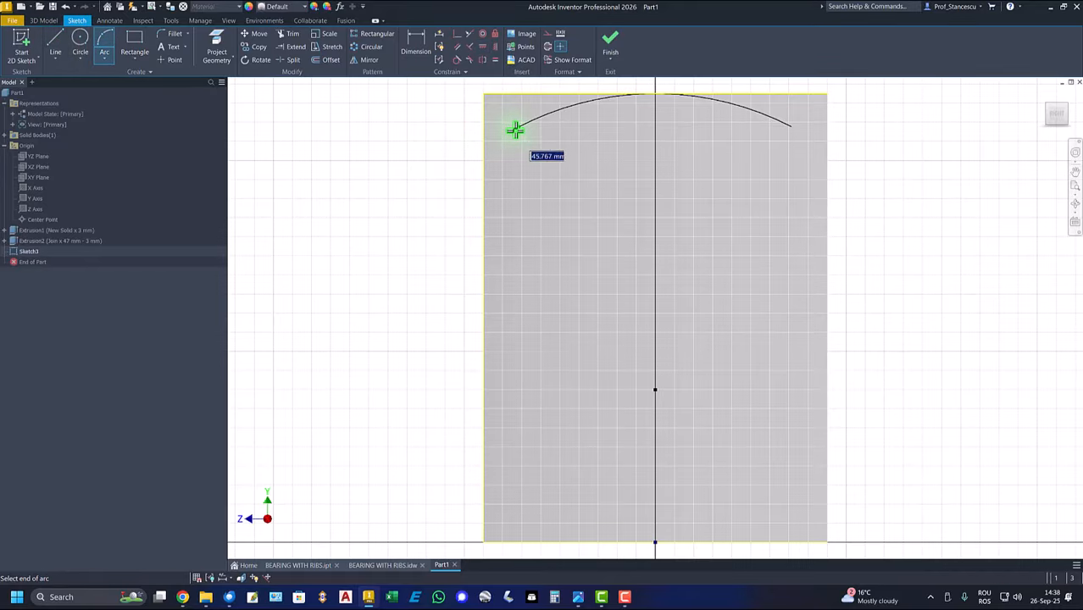
click(483, 228)
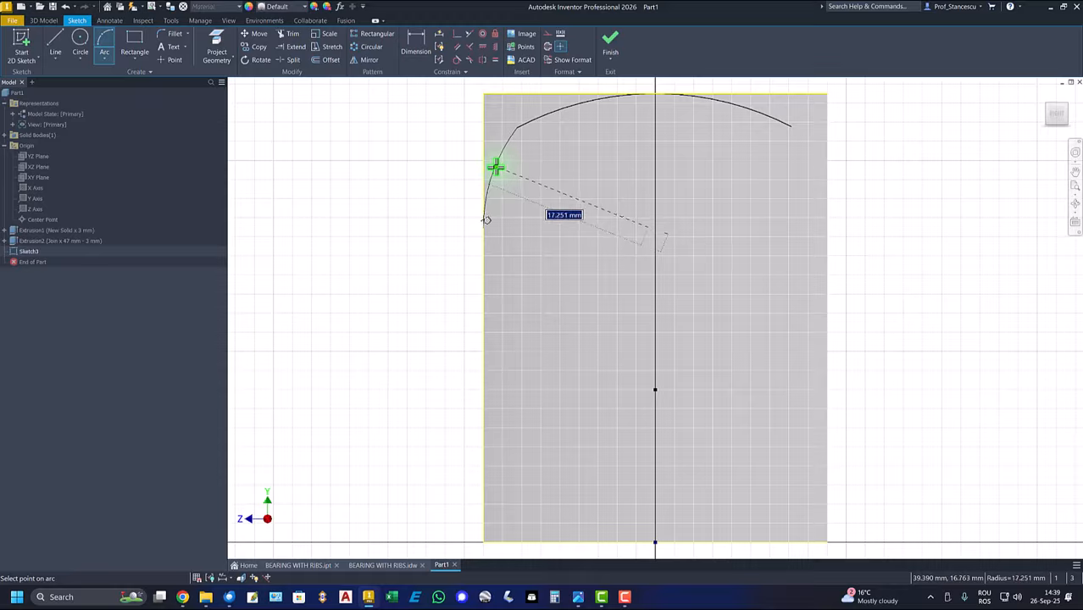
click(495, 166)
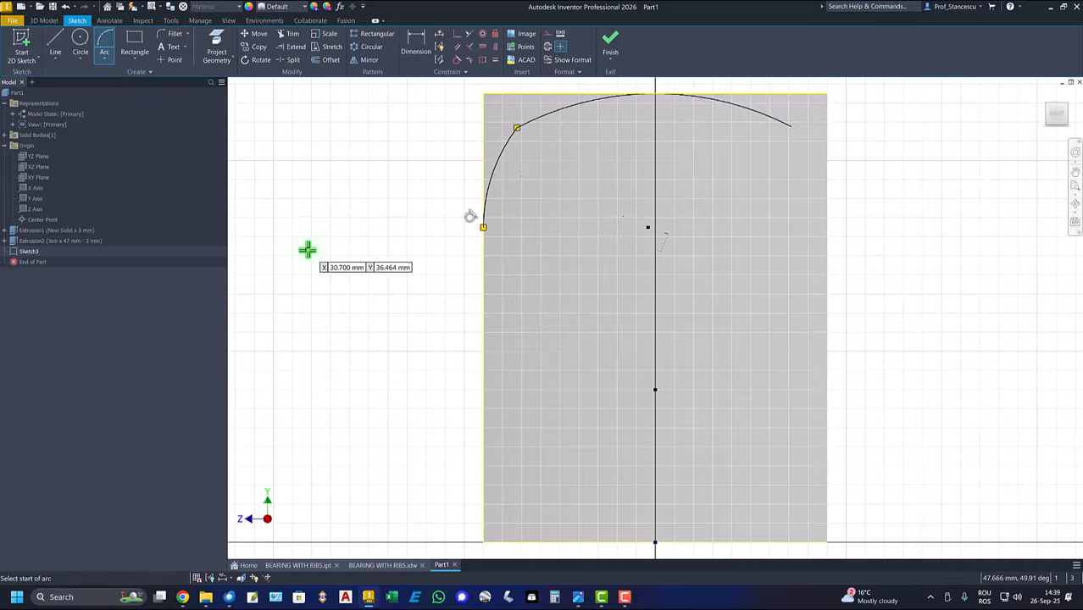
right_click(337, 144)
click(376, 153)
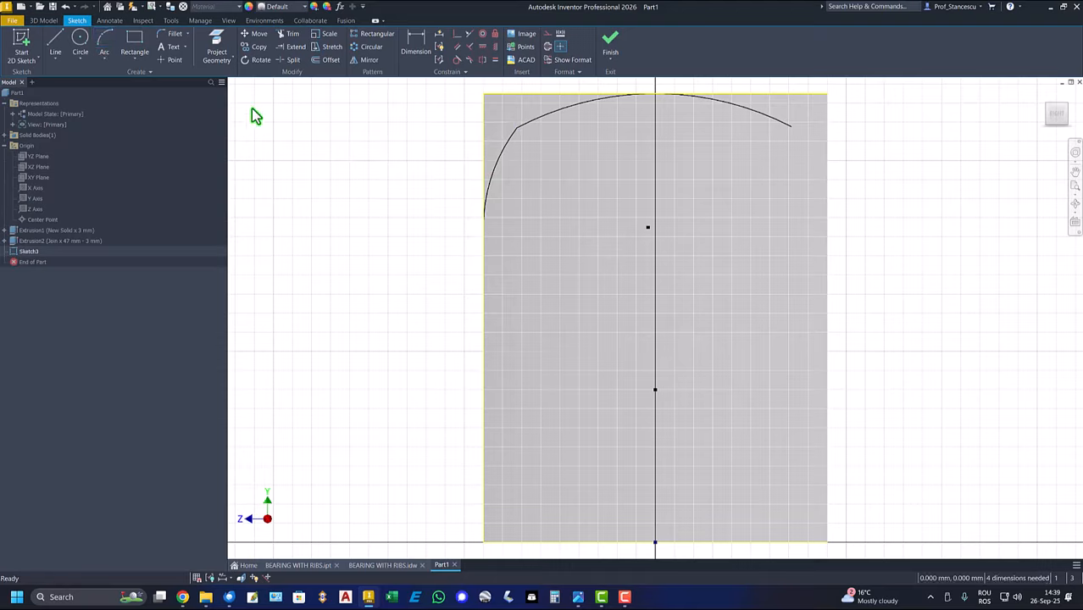
Project the Y Axis into the sketch and change it to a construction line
click(216, 44)
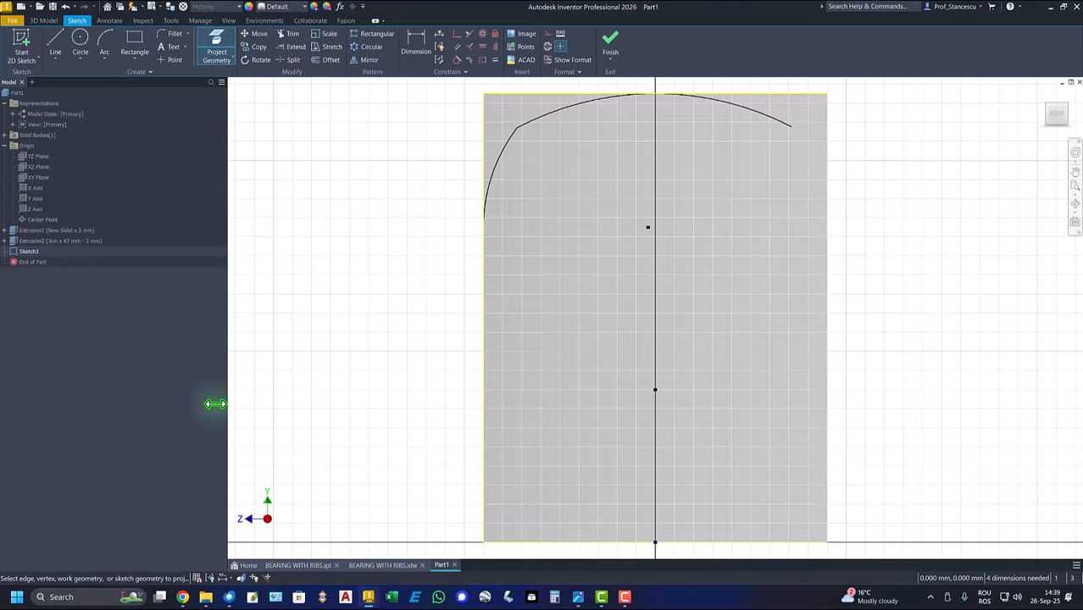
click(34, 205)
right_click(331, 170)
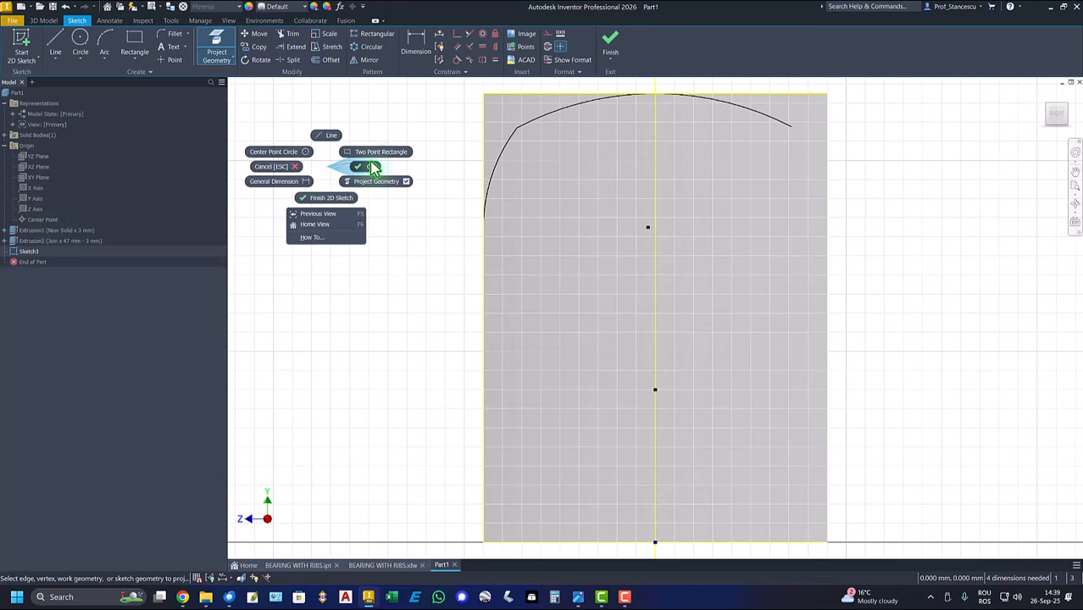
click(372, 168)
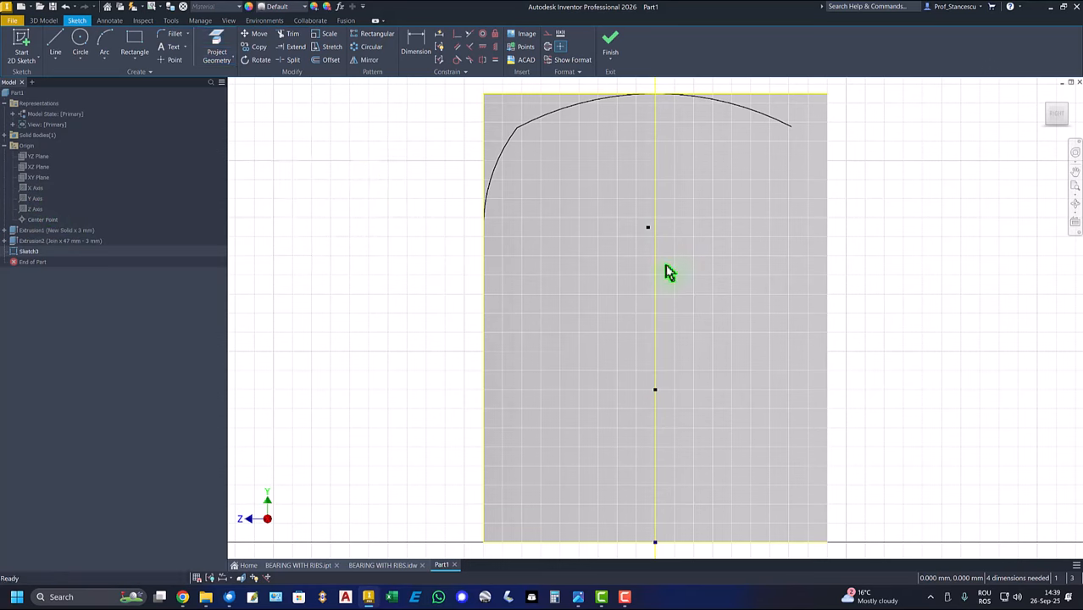
right_click(620, 294)
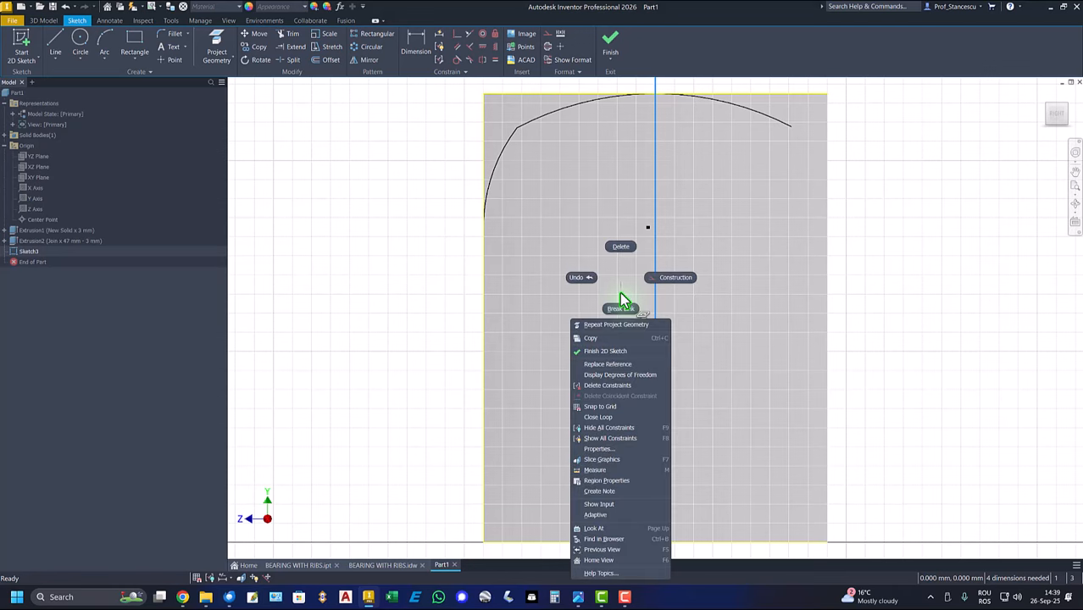
click(683, 282)
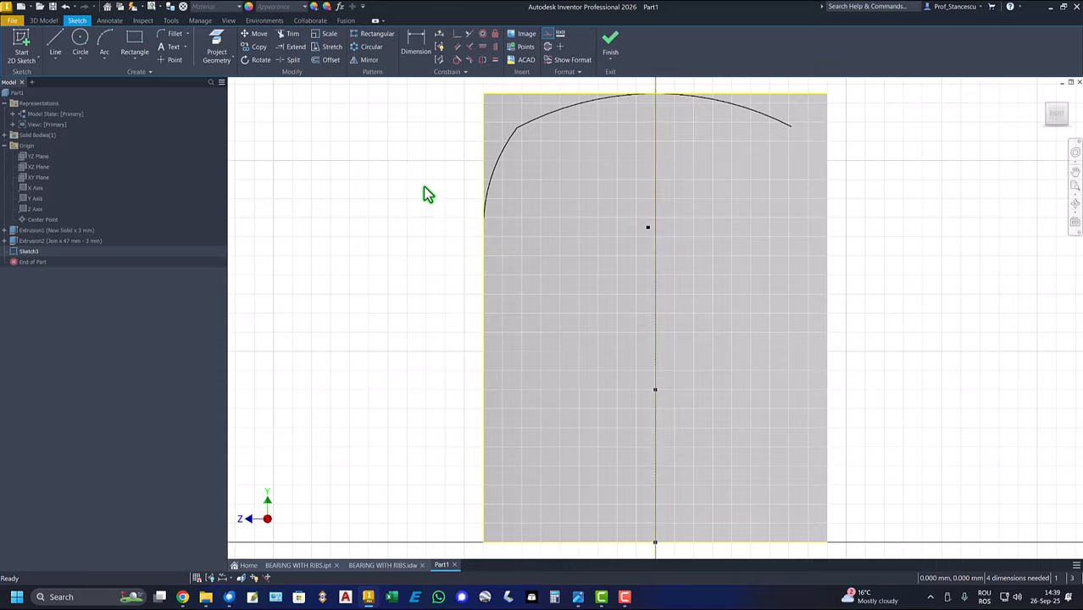
Mirror the left side arc to the right about the projected Y axis construction line
click(369, 61)
click(501, 157)
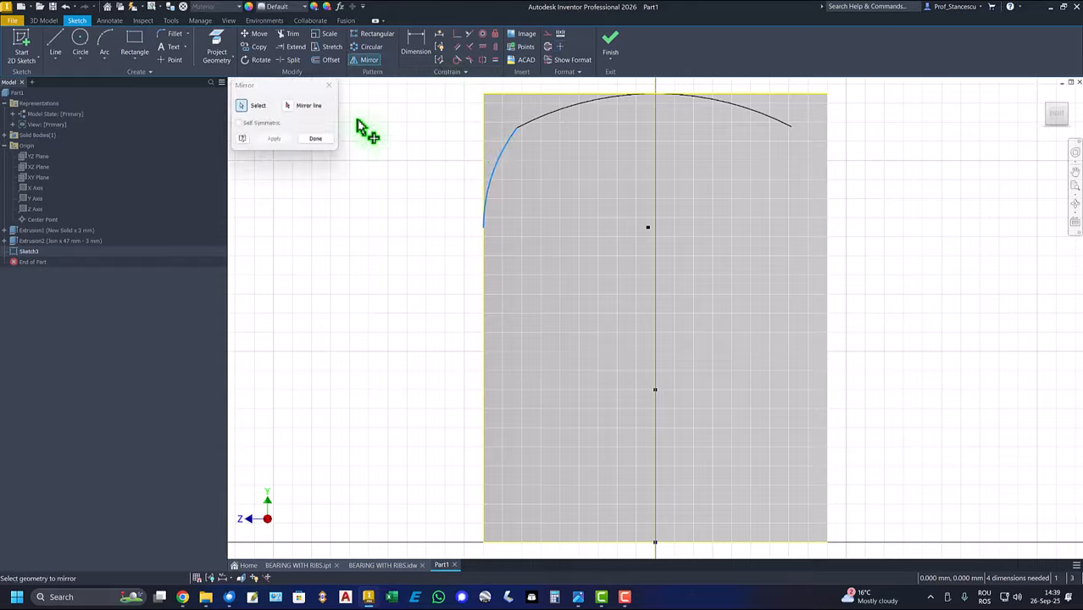
click(288, 108)
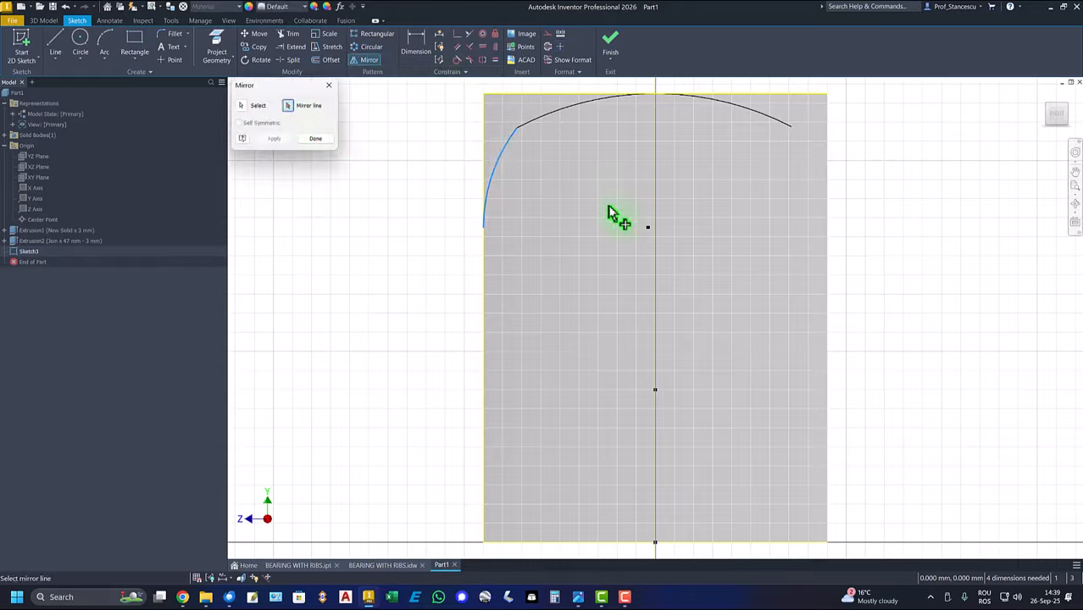
click(654, 199)
click(272, 140)
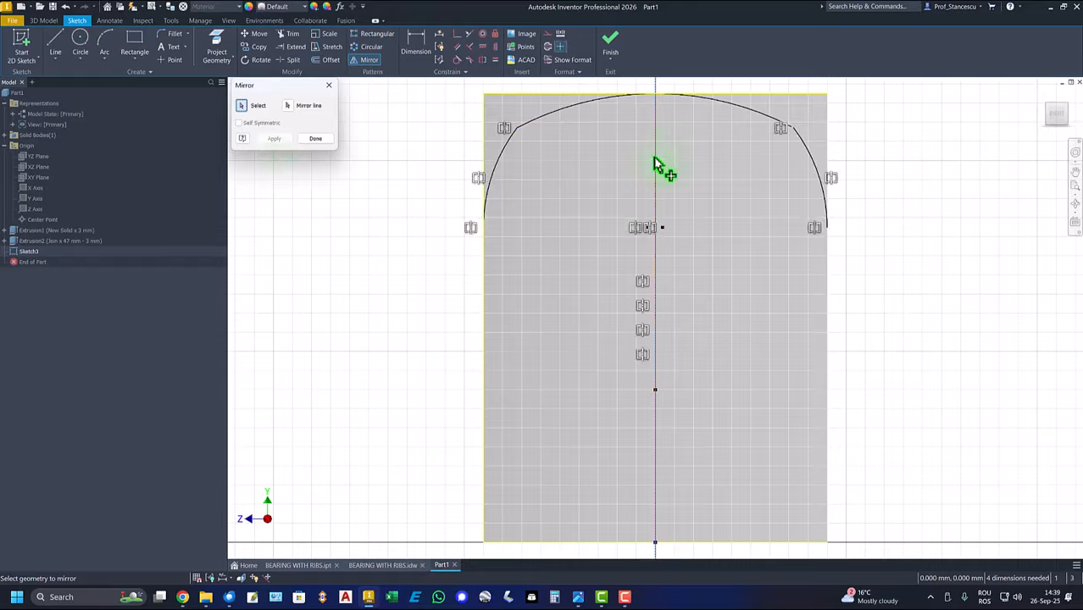
click(315, 139)
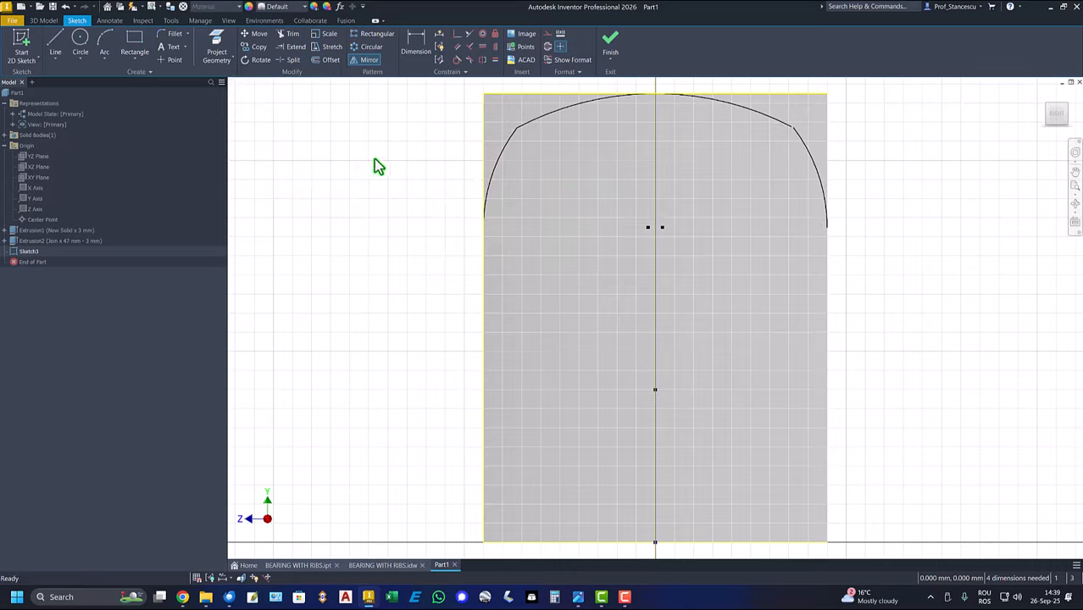
Dimension the top arc's radius as 50 mm
click(422, 42)
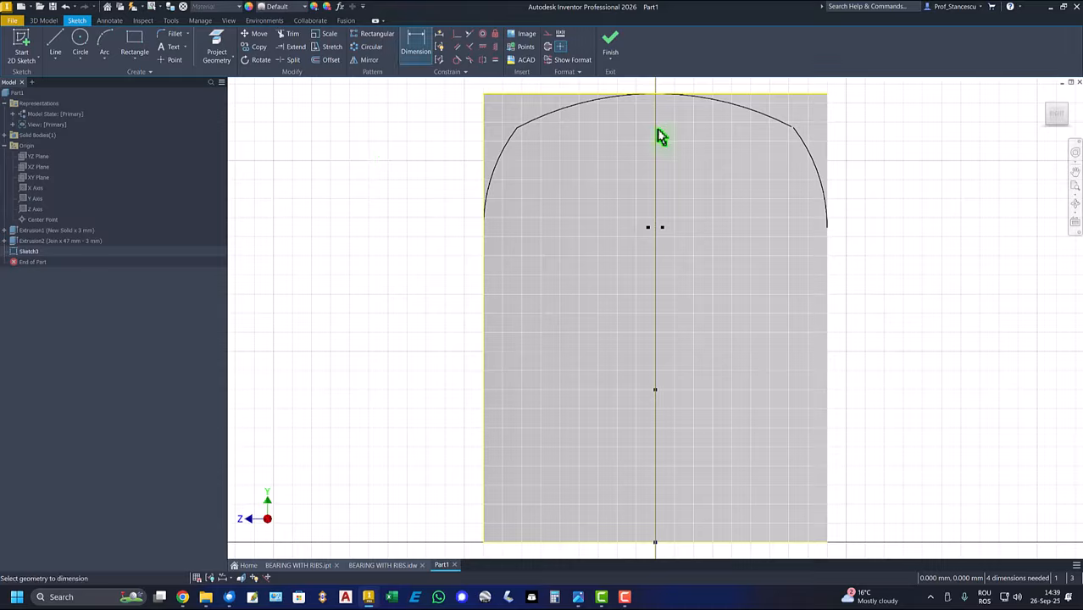
click(756, 118)
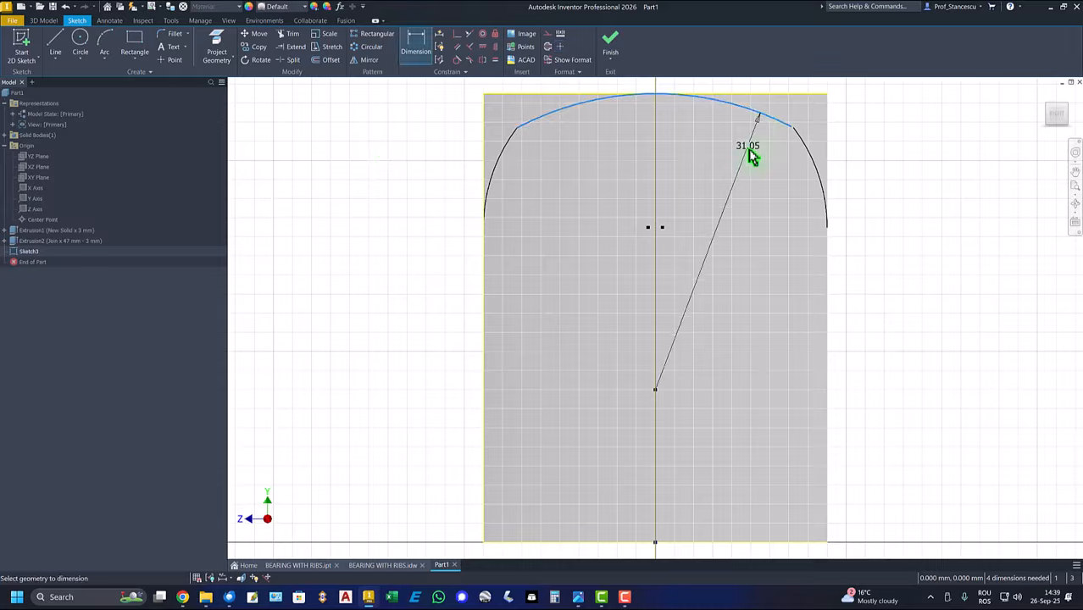
click(743, 193)
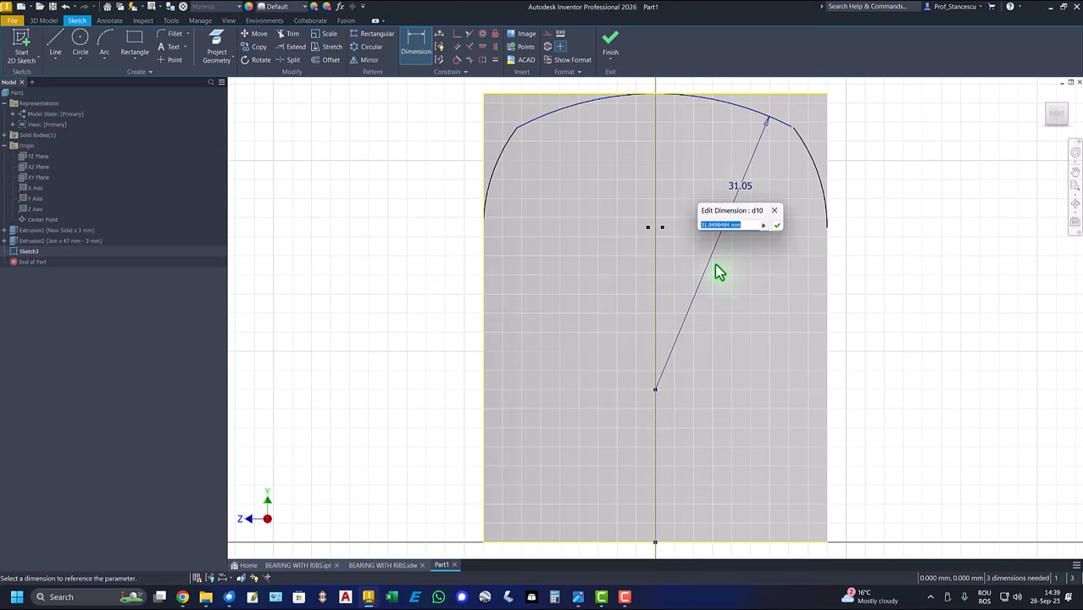
key(Return)
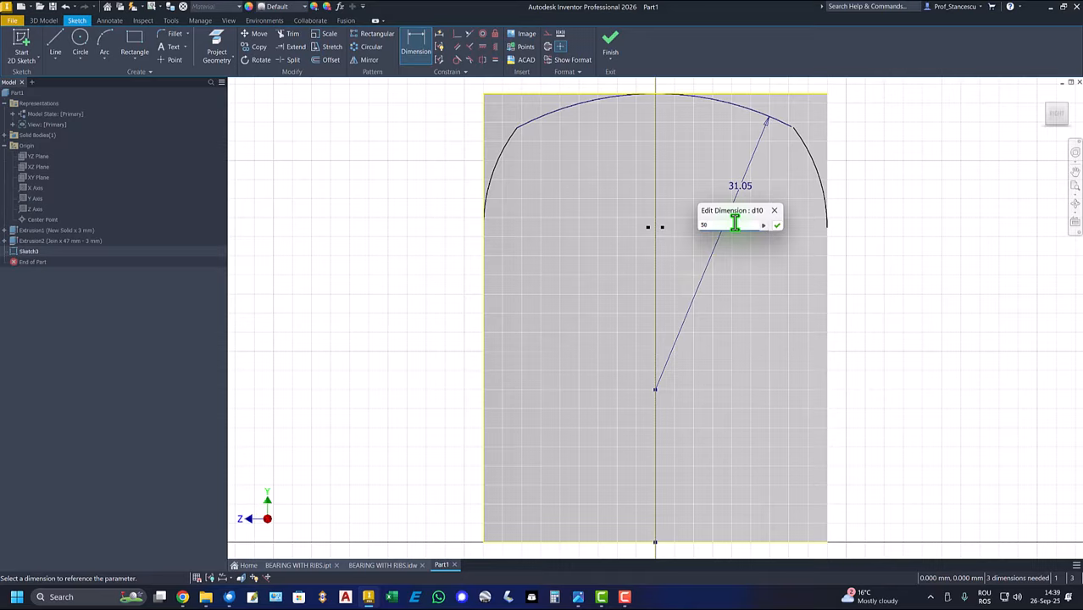
key(Return)
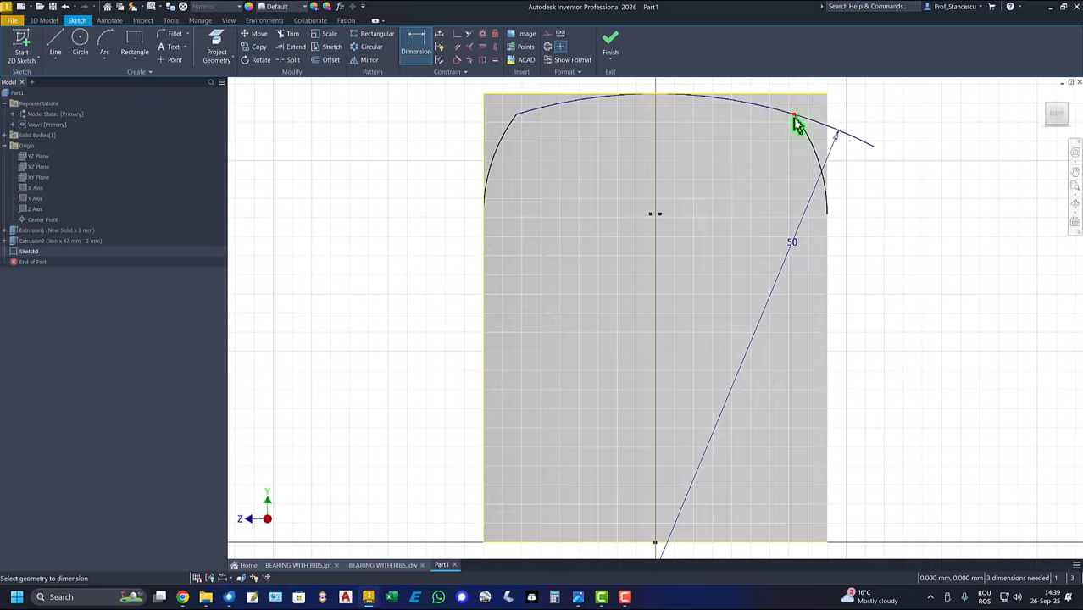
Try to add a Coincident constraint between the mirrored arc's upper end and the R50 top arc
click(458, 34)
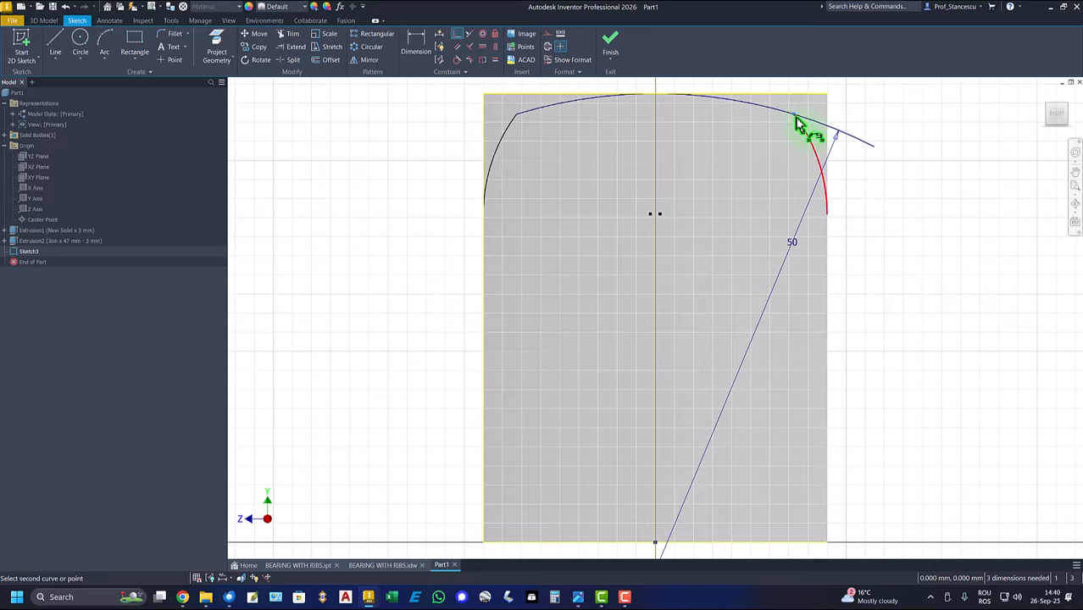
click(797, 116)
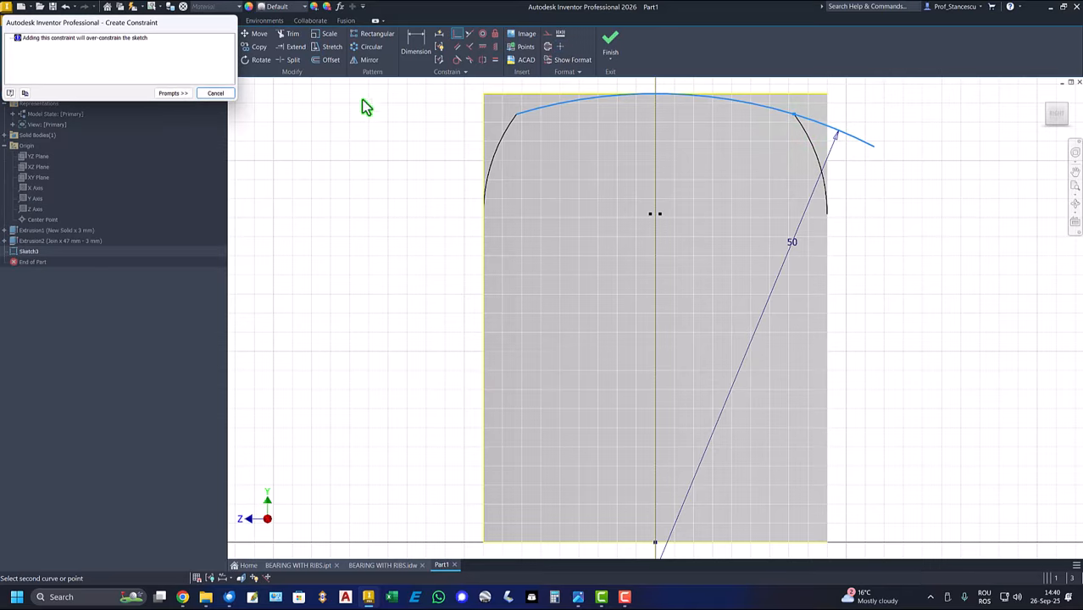
click(215, 93)
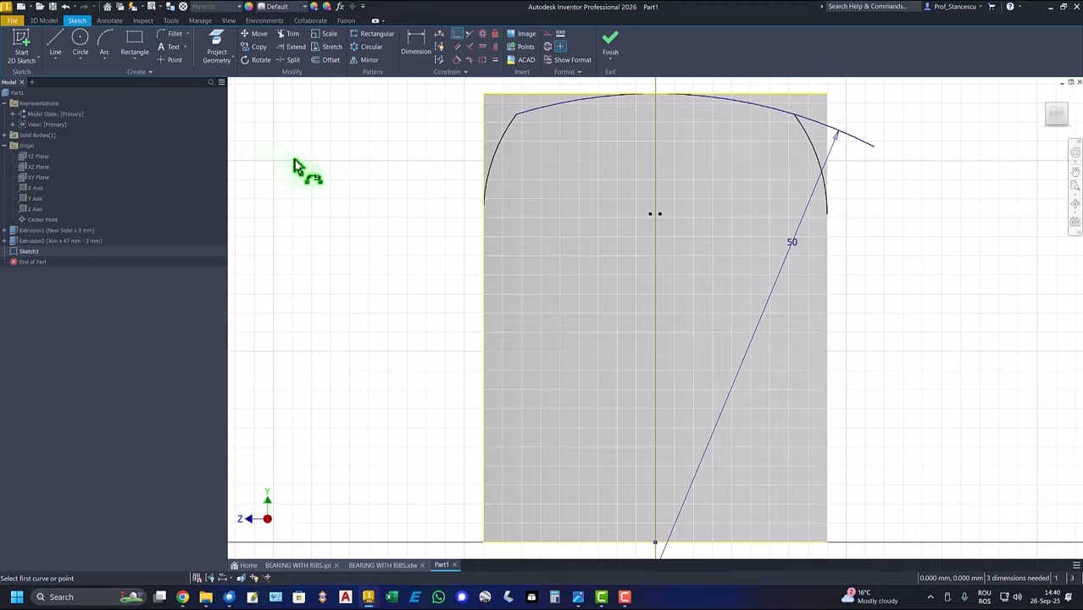
Trim the portion of the top arc that overhangs beyond the mirrored right side arc
click(291, 38)
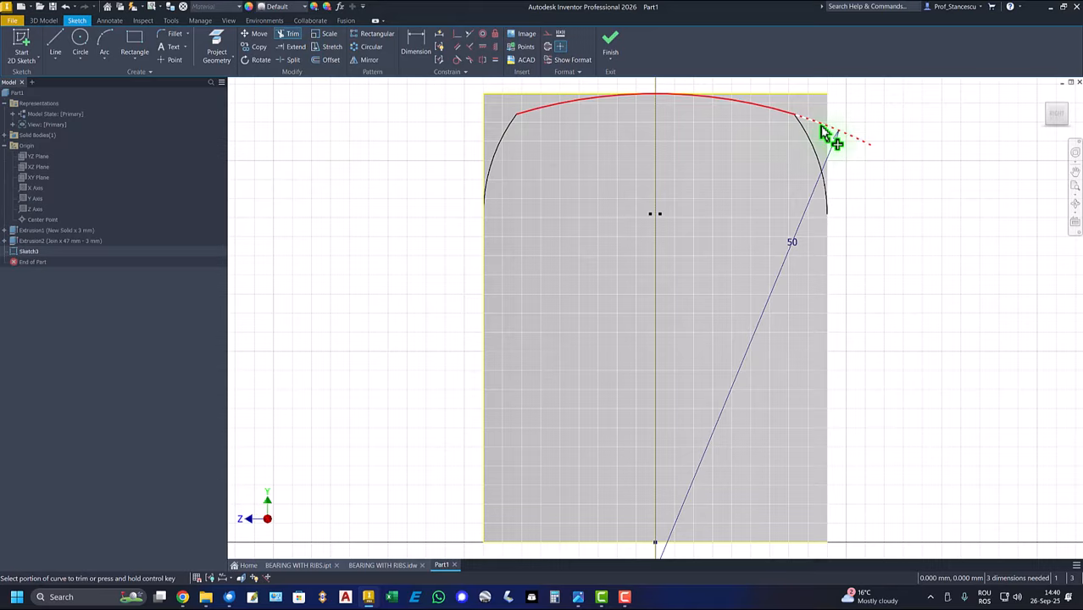
click(821, 131)
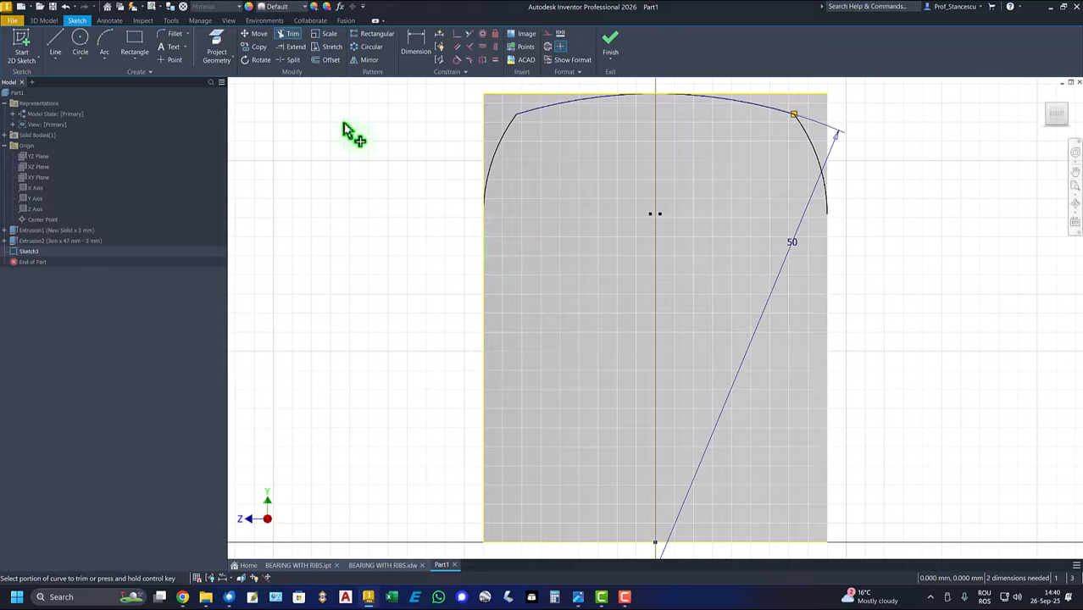
Dimension the horizontal distance from the left side arc's upper end to the wall's left edge as 3 mm
click(415, 44)
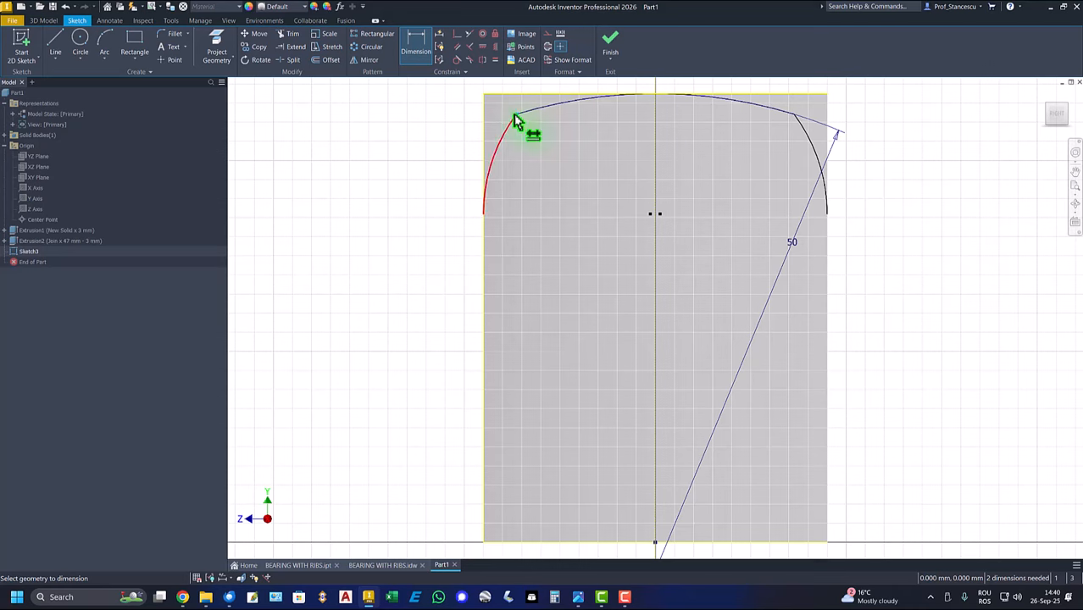
click(486, 119)
click(495, 96)
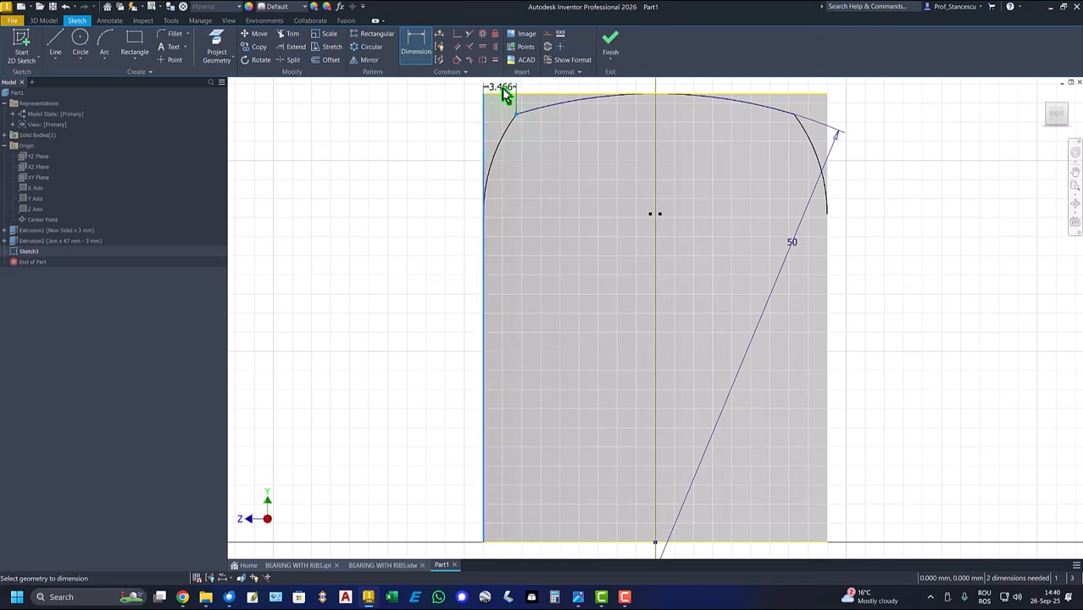
click(497, 94)
key(Return)
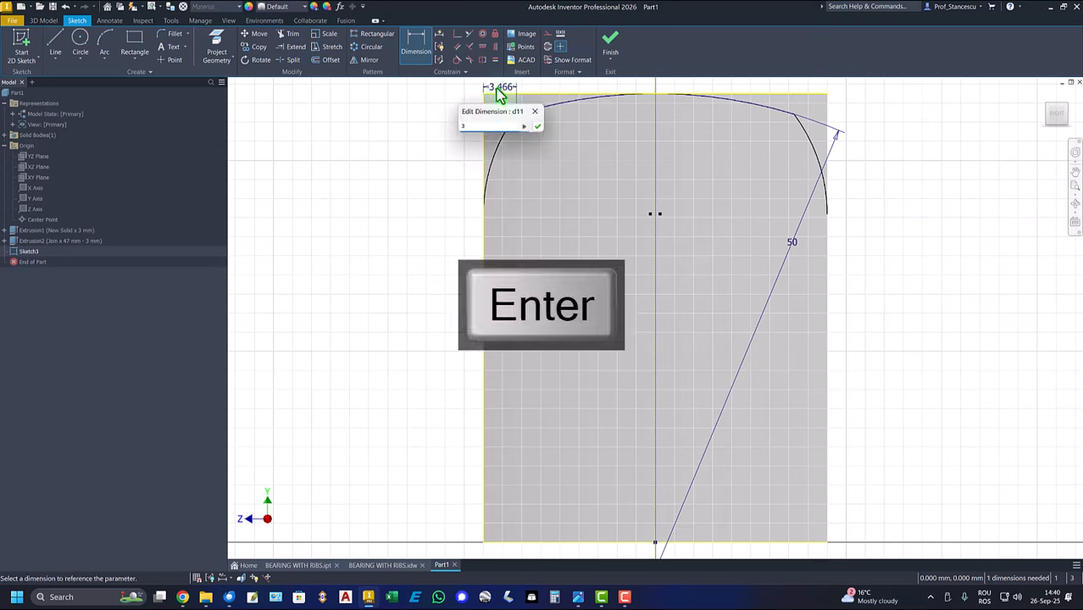
Dimension the vertical distance from the left side arc's lower end to the wall's top edge as 14 mm and finish the sketch
click(486, 208)
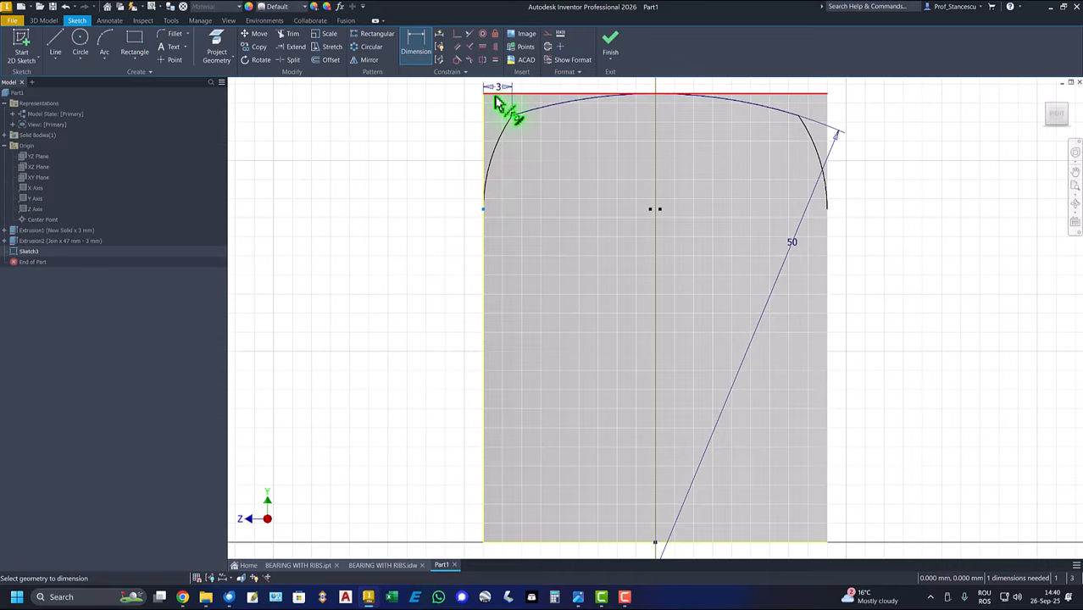
click(495, 100)
click(448, 144)
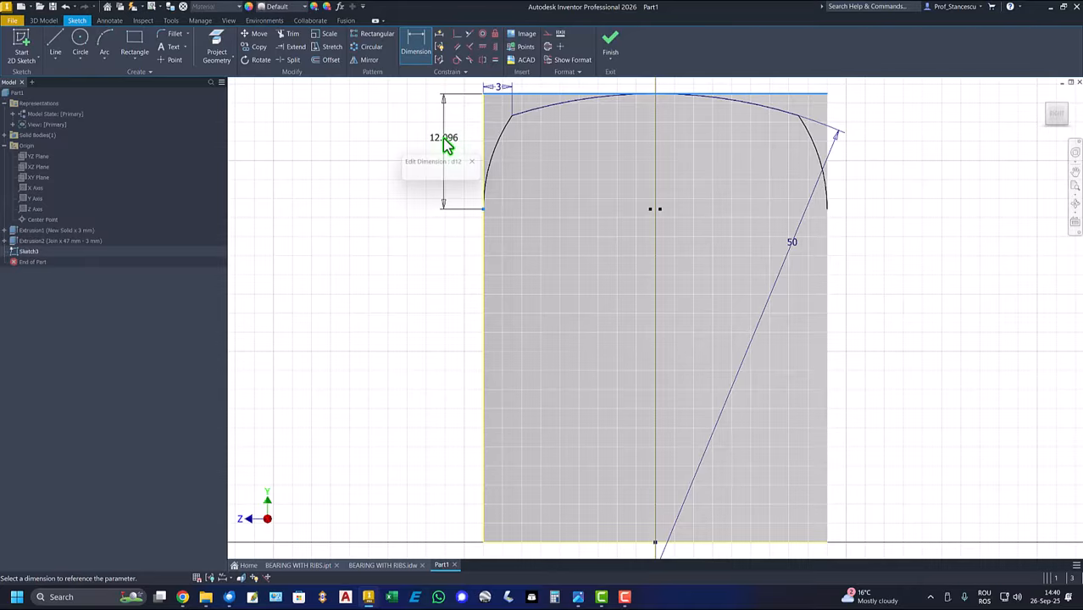
text(14)
key(Return)
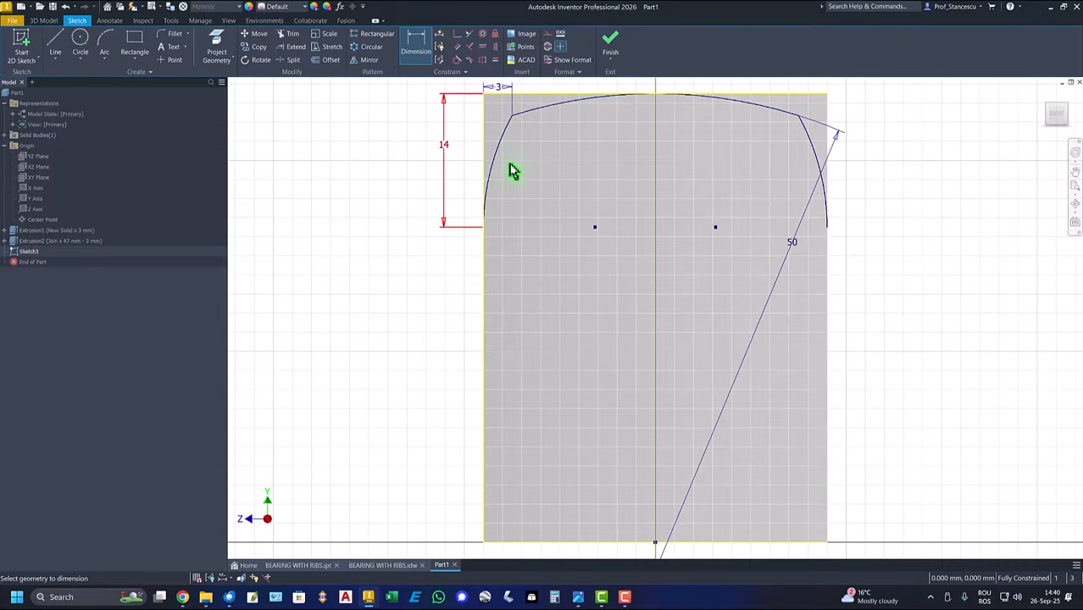
click(610, 47)
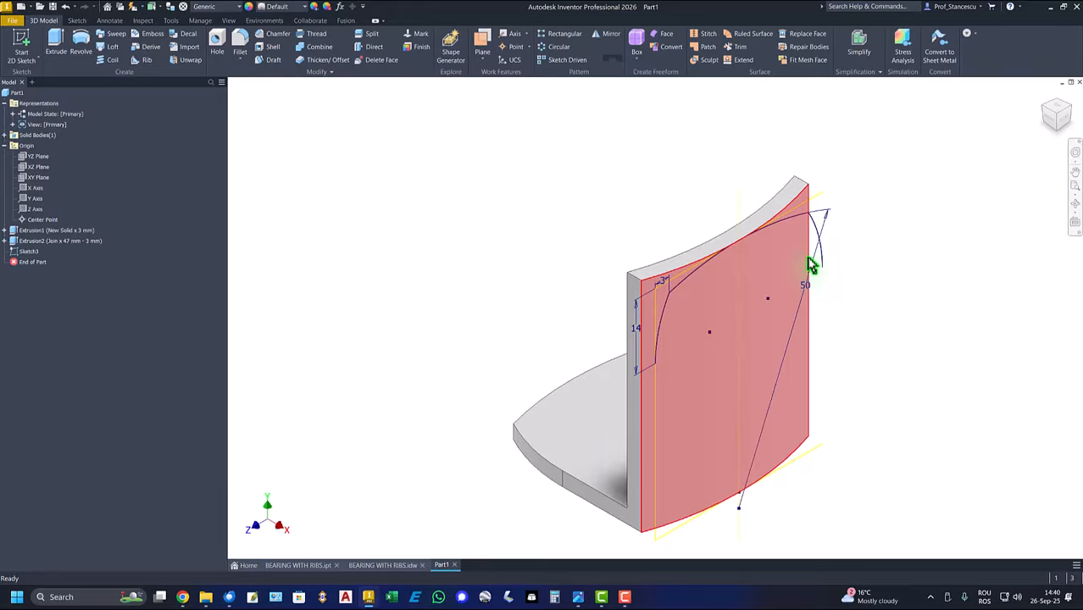
Reopen the wall outline sketch, project the wall's face into it and finish the sketch
double_click(20, 252)
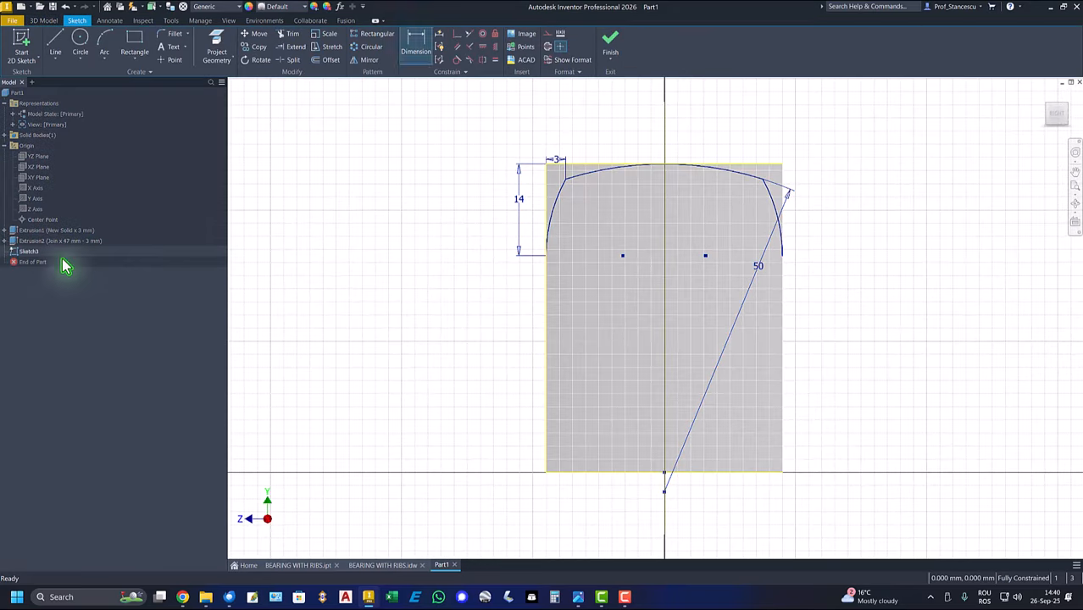
click(216, 51)
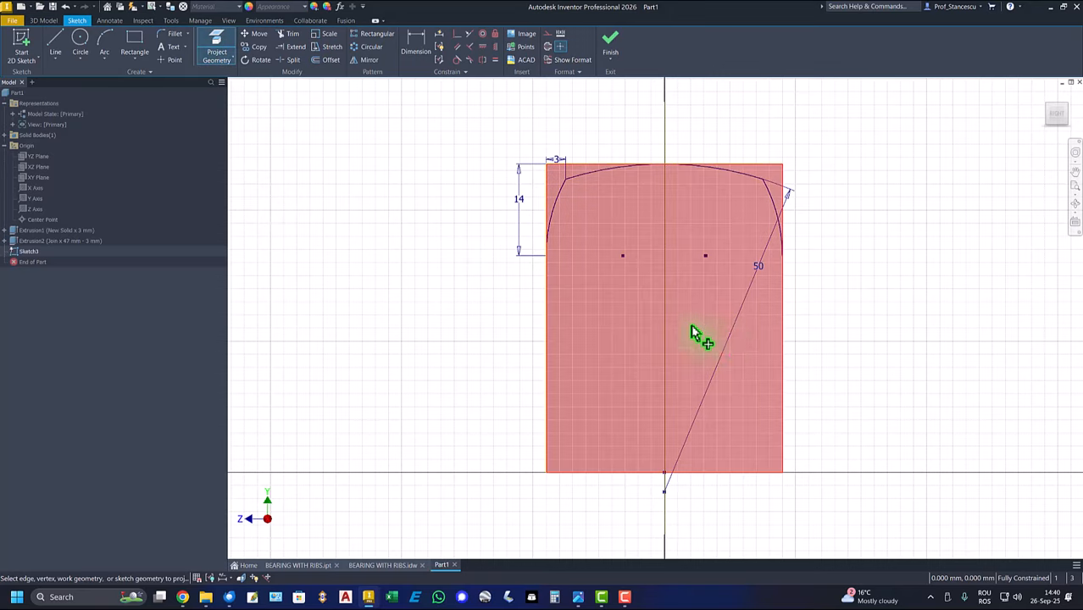
click(774, 348)
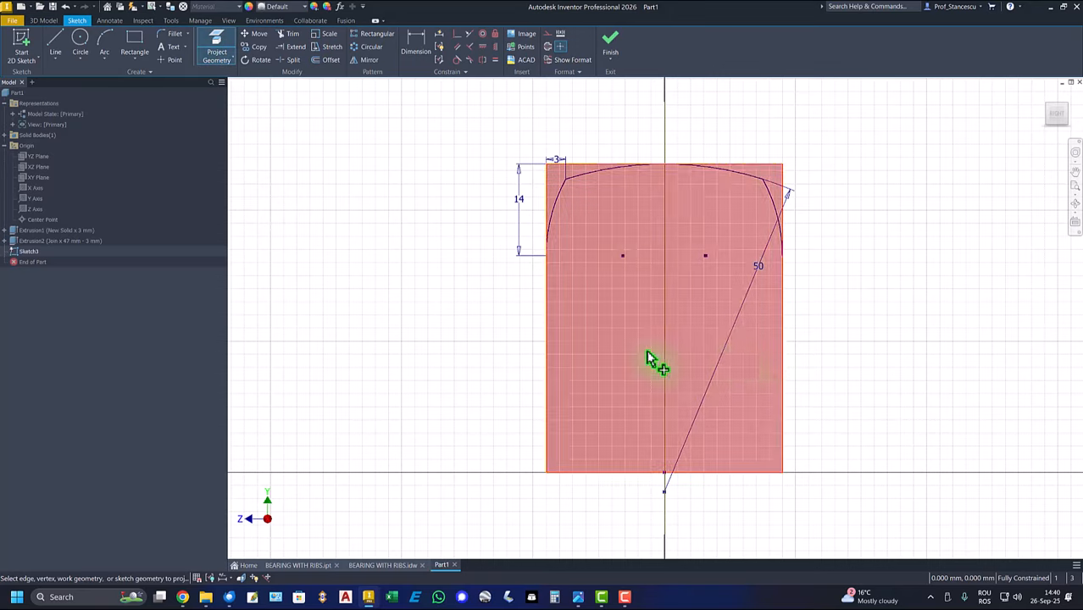
click(610, 46)
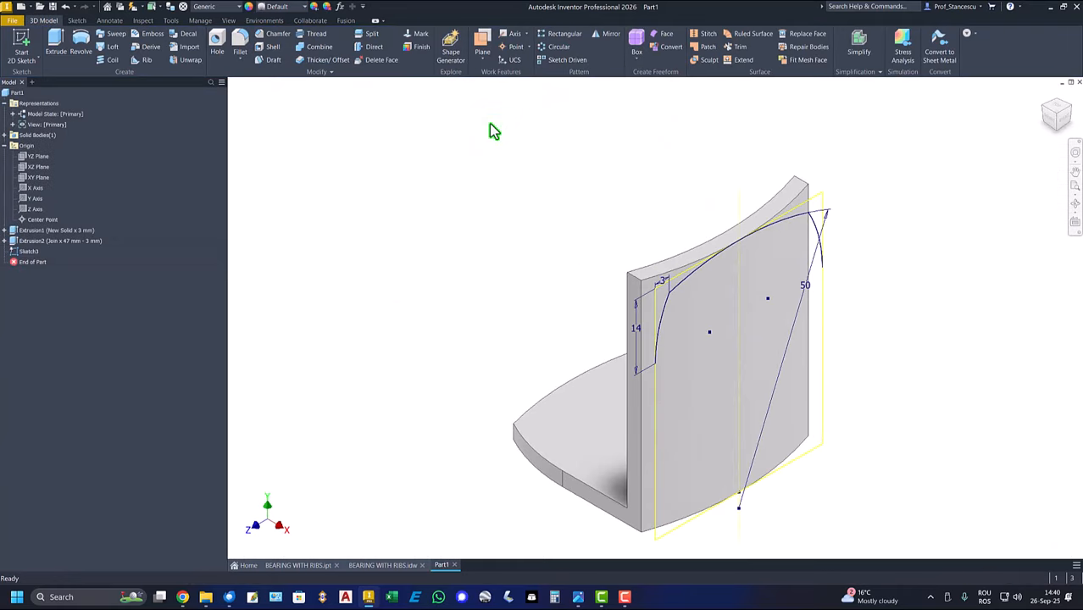
Cut the two corner profiles outside the arcs from the wall with a Through All extrusion in the flipped direction
click(55, 43)
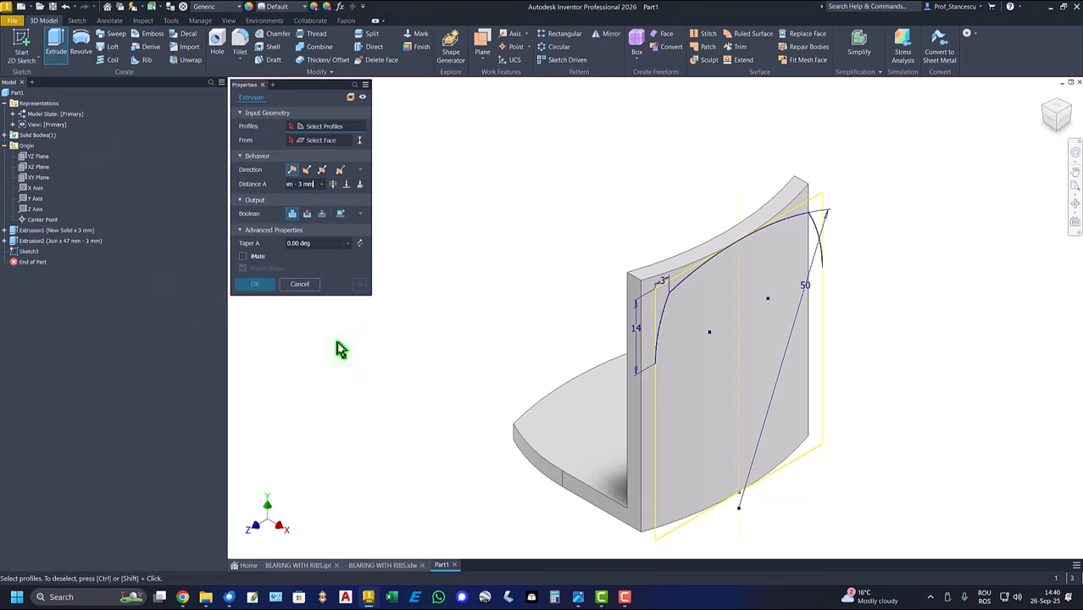
click(674, 307)
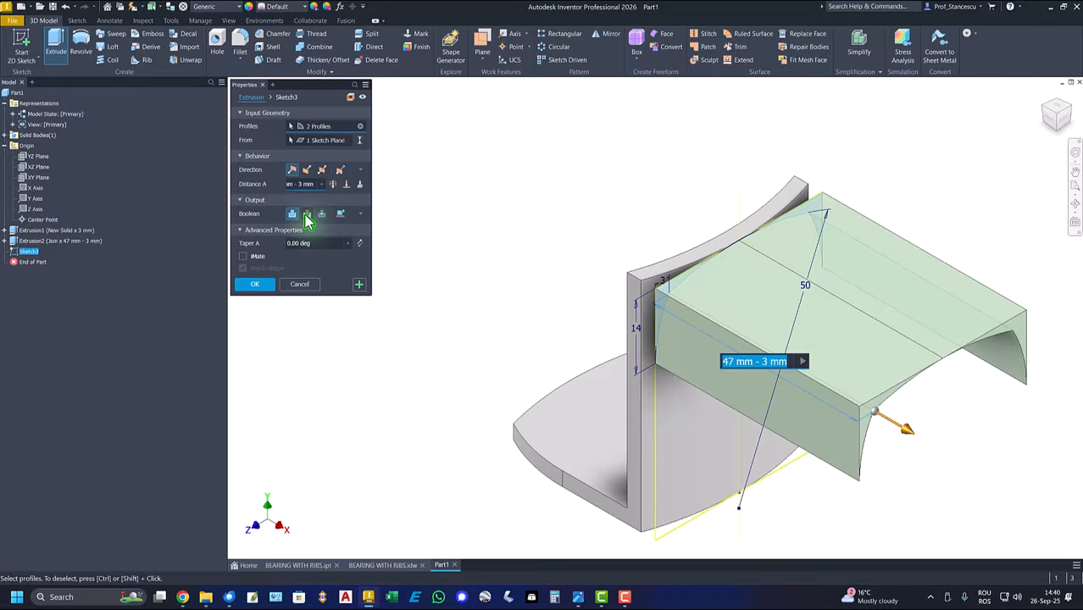
click(307, 214)
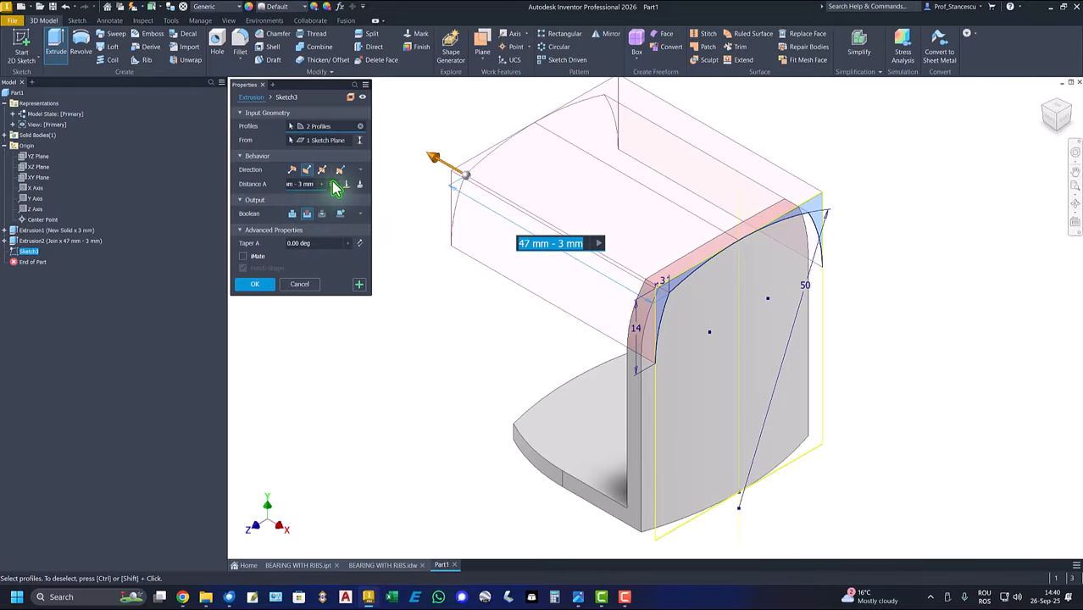
click(336, 188)
click(261, 285)
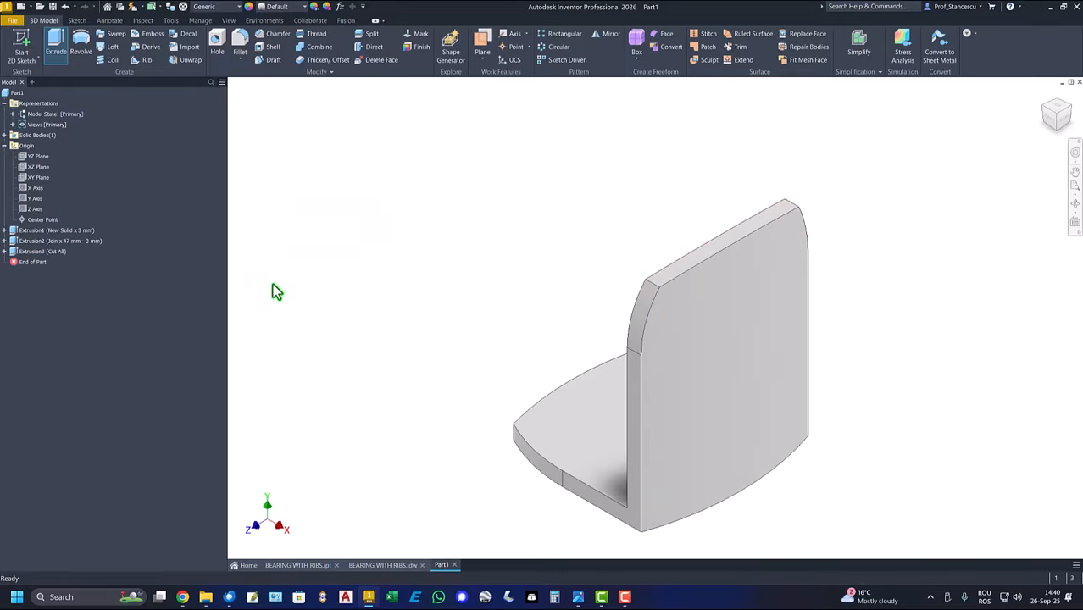
Check the wall's section view in the BEARING WITH RIBS drawing and create a work plane offset -2 mm from the YZ plane
key(F6)
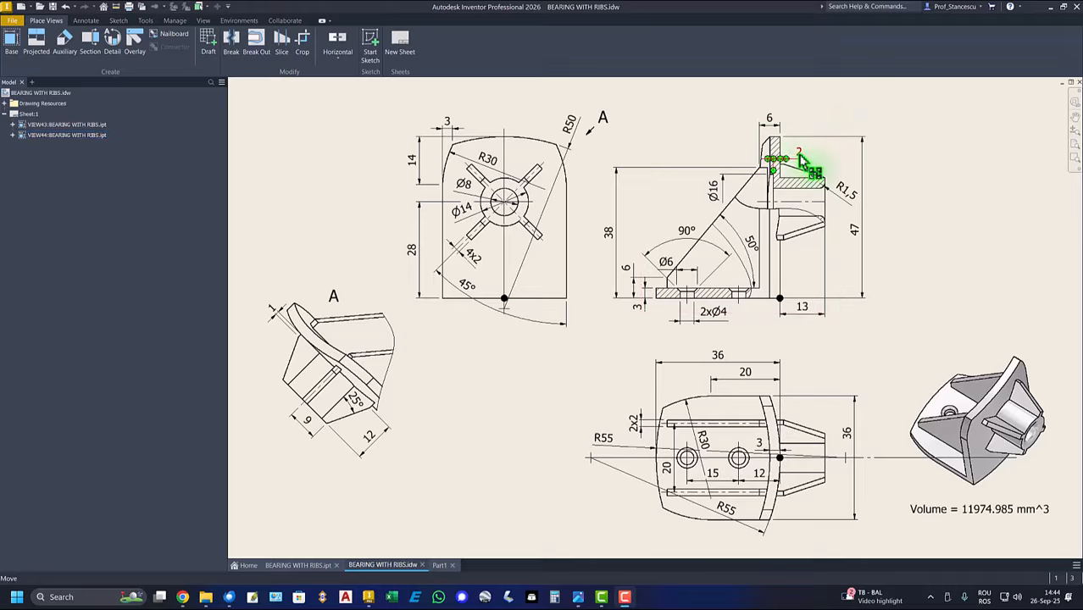
click(778, 263)
key(ctrl+Tab)
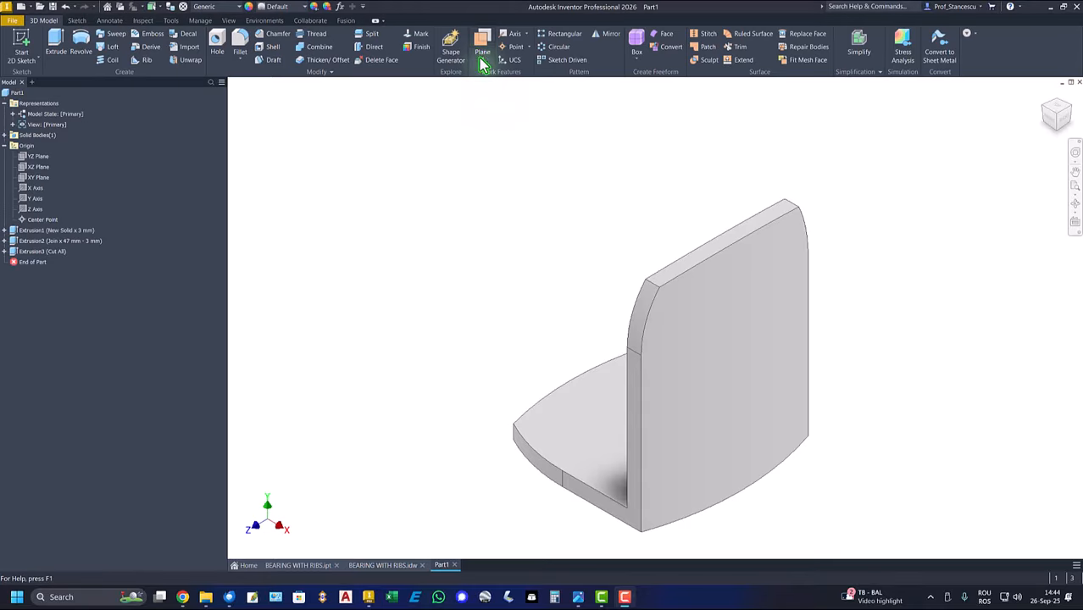
key(bracketright)
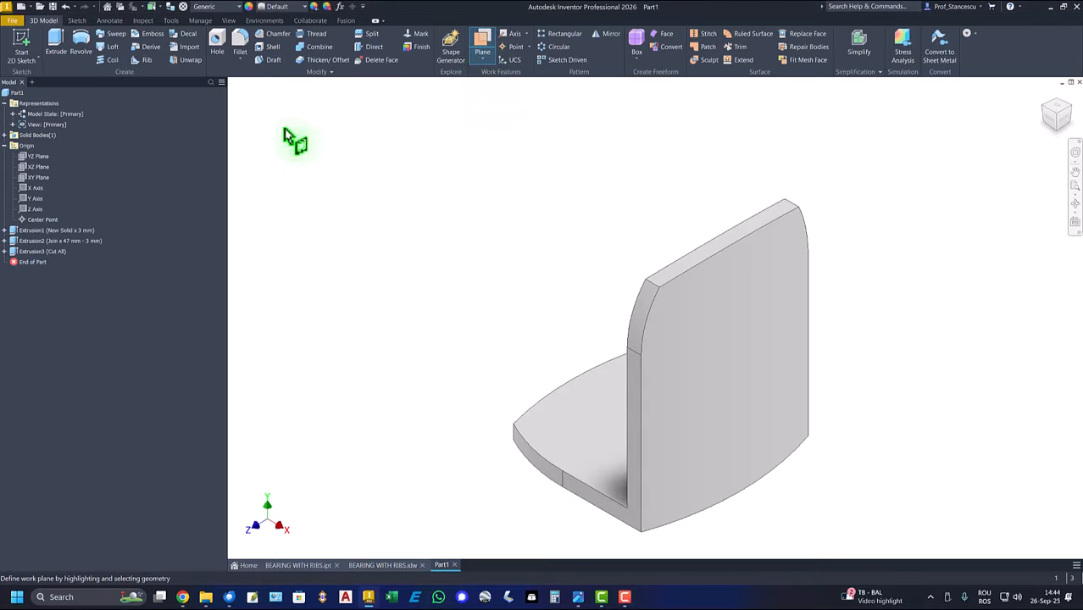
click(35, 157)
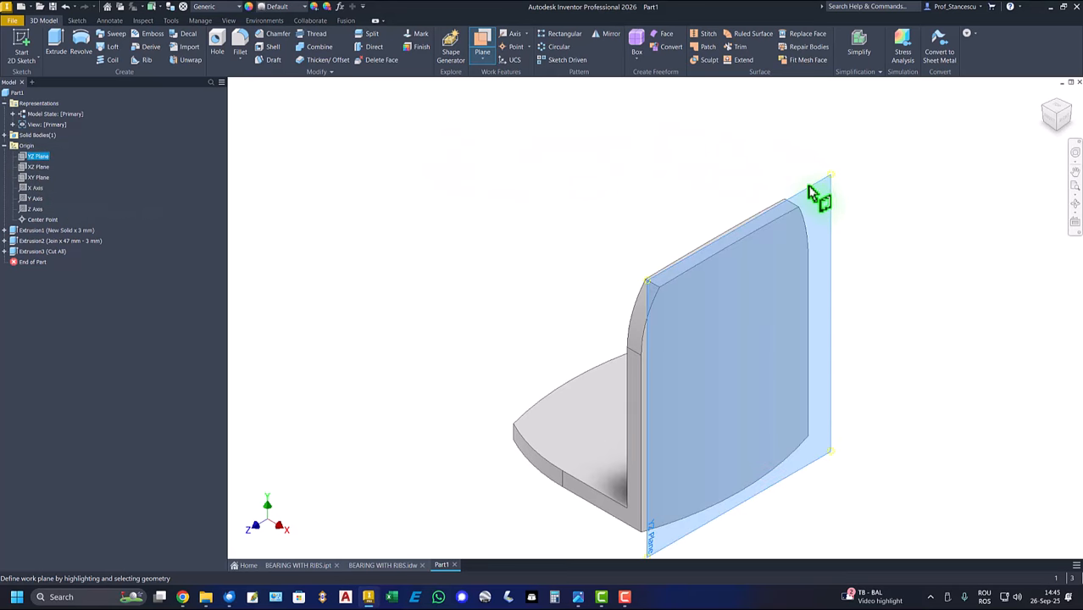
drag(812, 193, 791, 185)
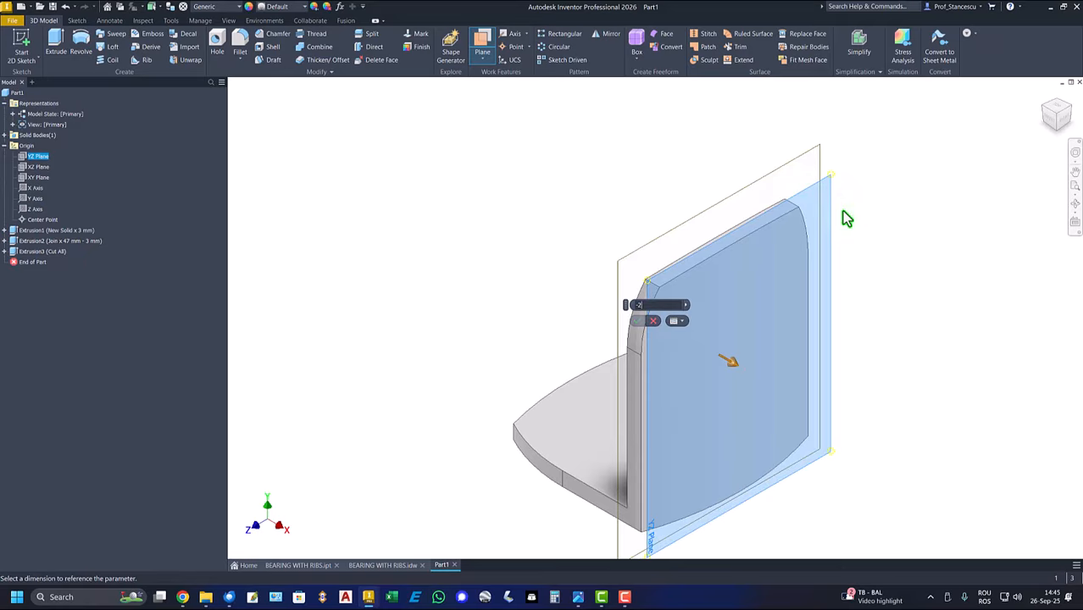
click(637, 320)
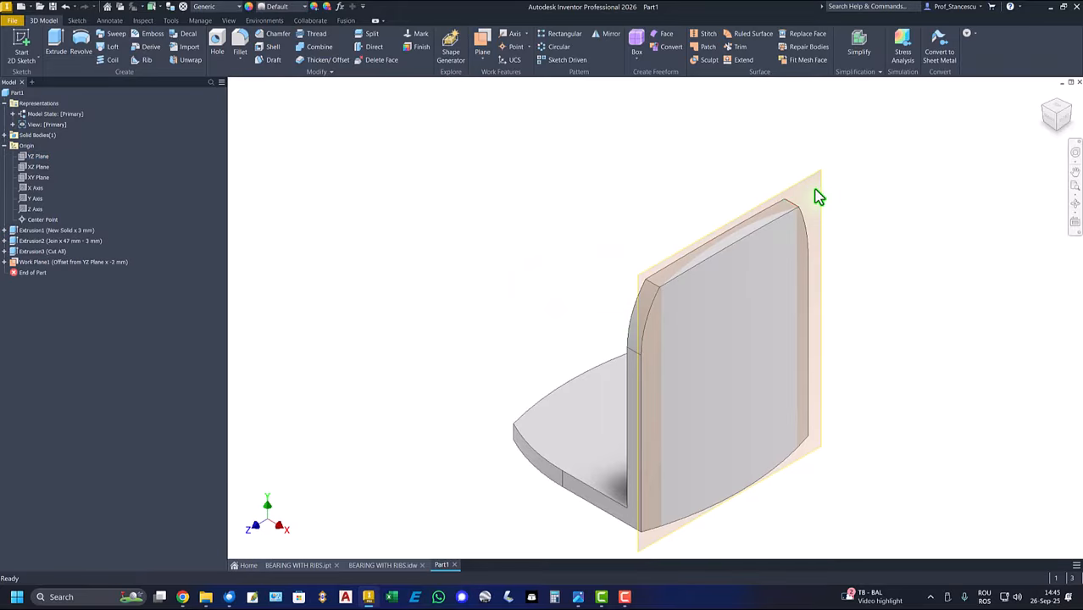
Start a sketch on the offset work plane with sliced graphics and draw a 14 mm diameter circle on the wall's upper half
click(839, 193)
click(851, 183)
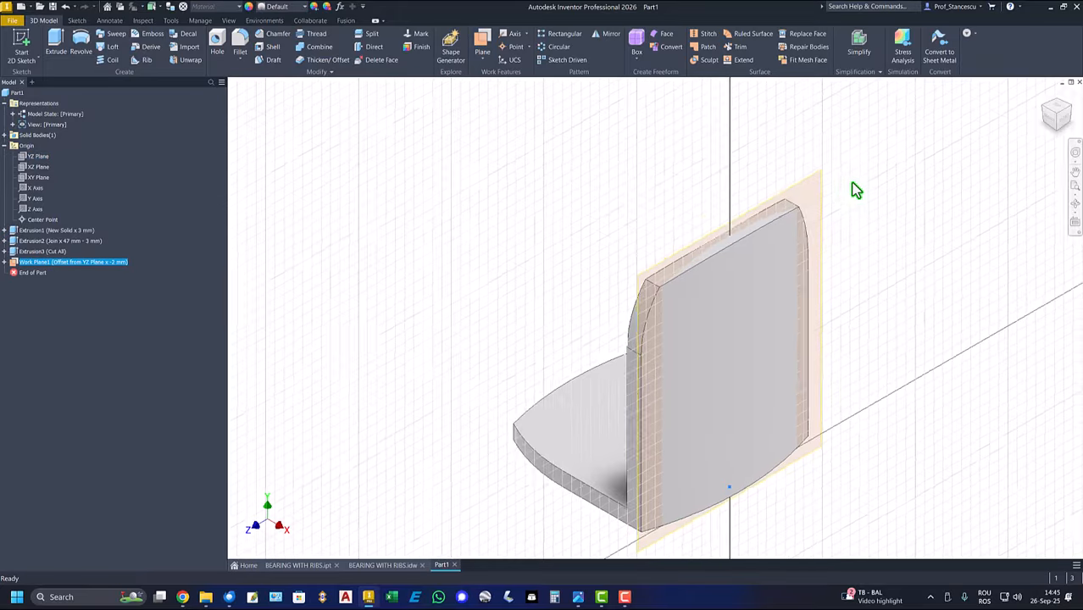
key(F7)
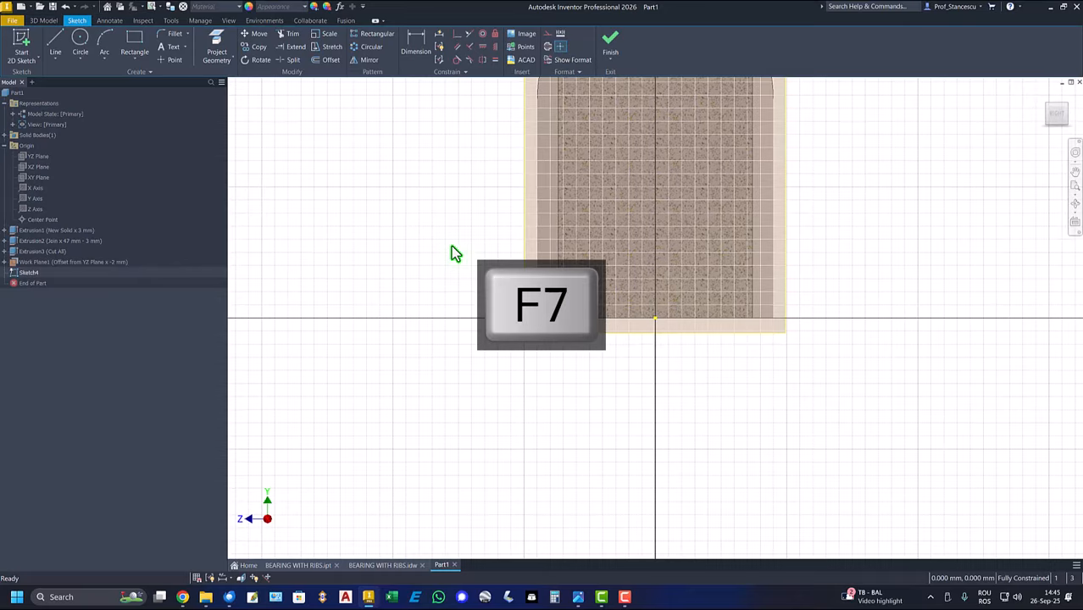
key(Home)
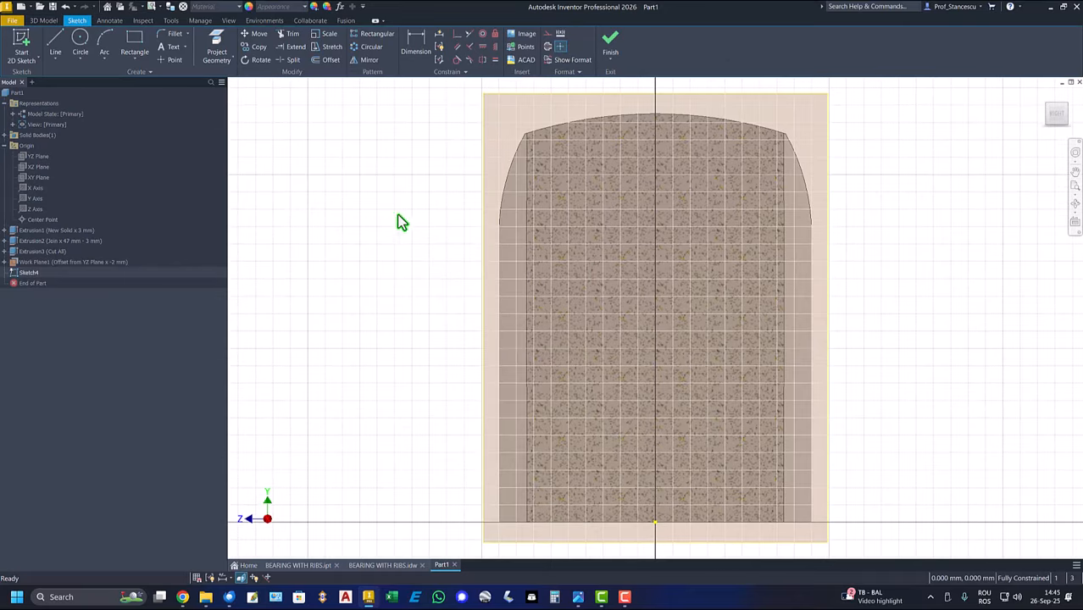
click(80, 44)
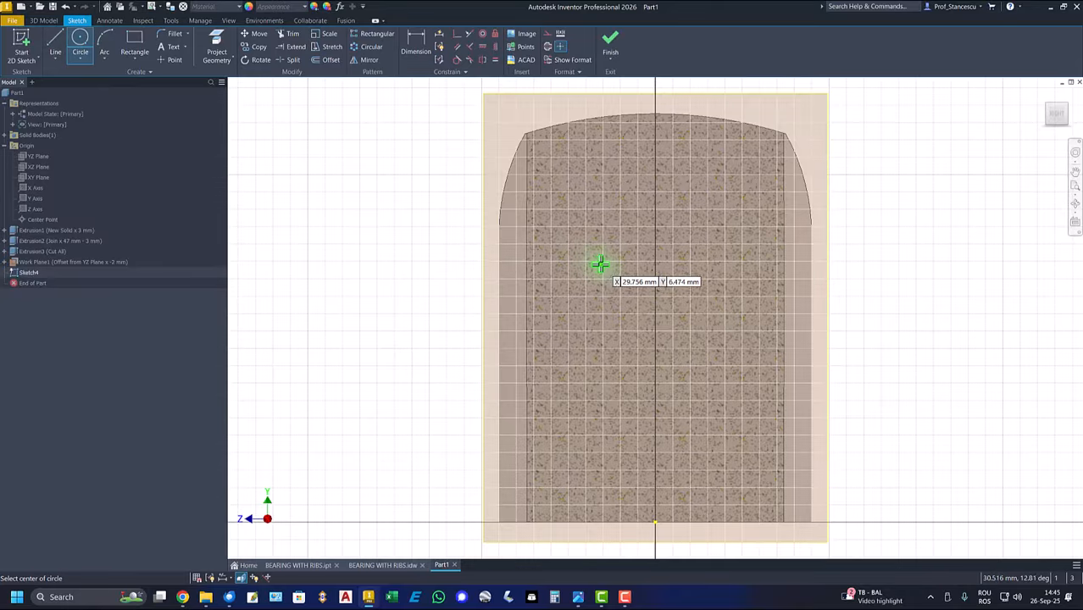
click(644, 273)
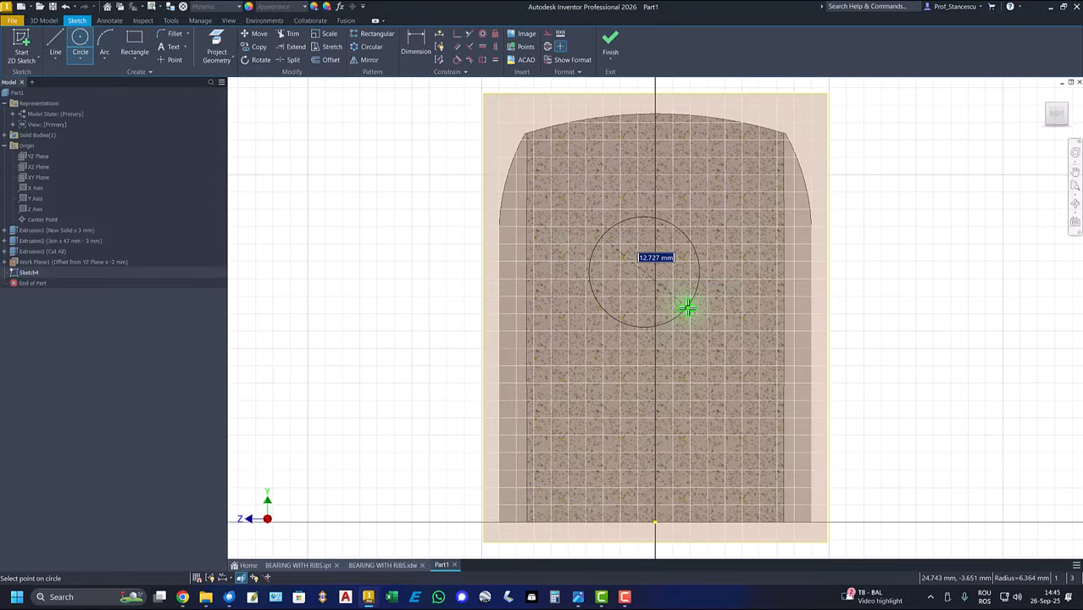
key(Return)
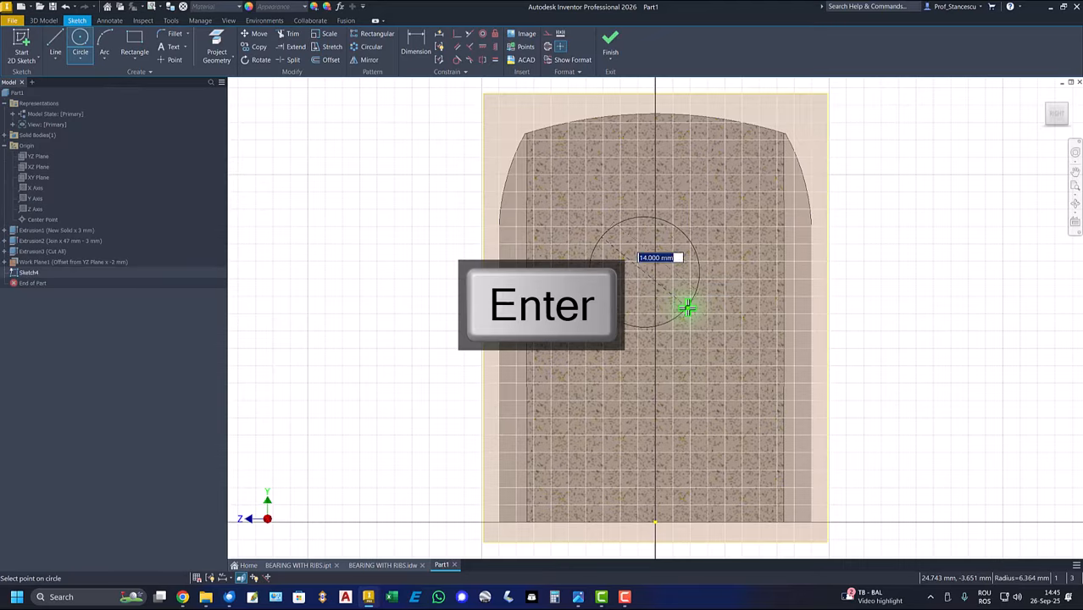
Add a Horizontal constraint between the circle's center and the sketch origin to align the circle with the wall's centerline
click(481, 47)
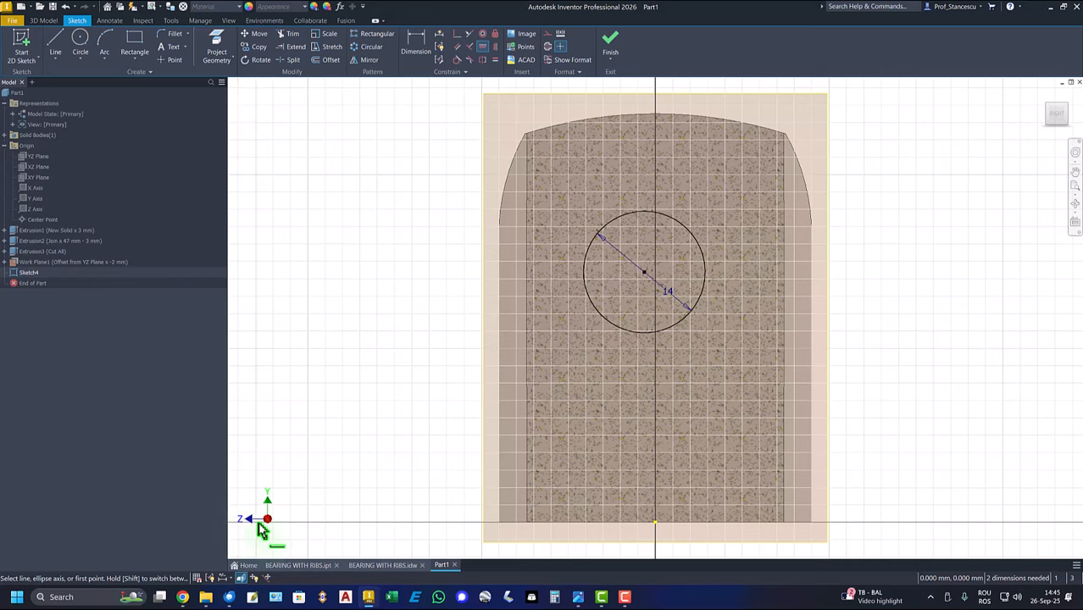
click(644, 275)
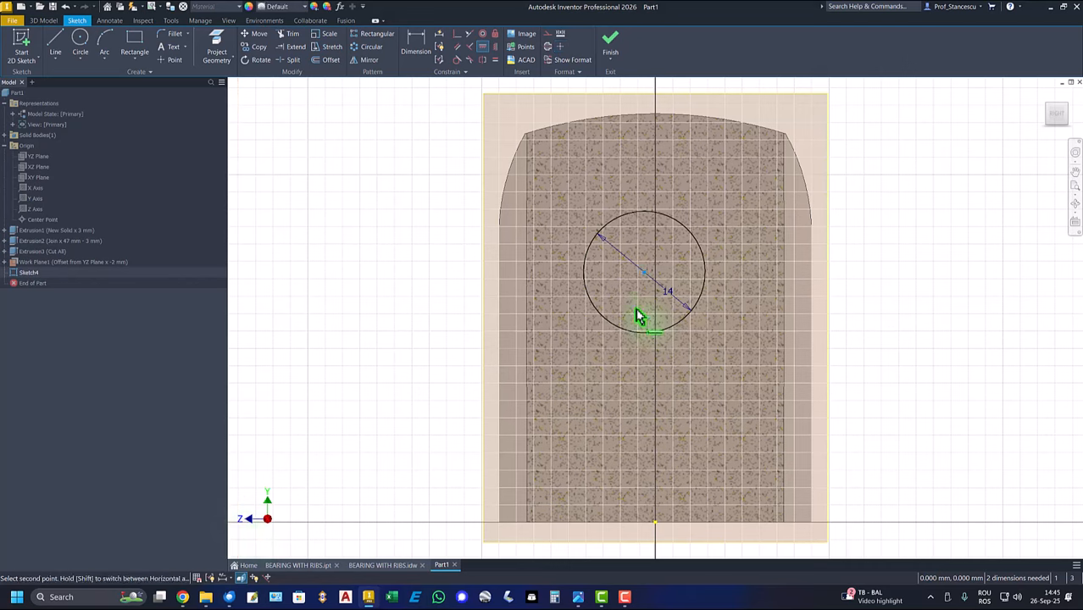
click(656, 524)
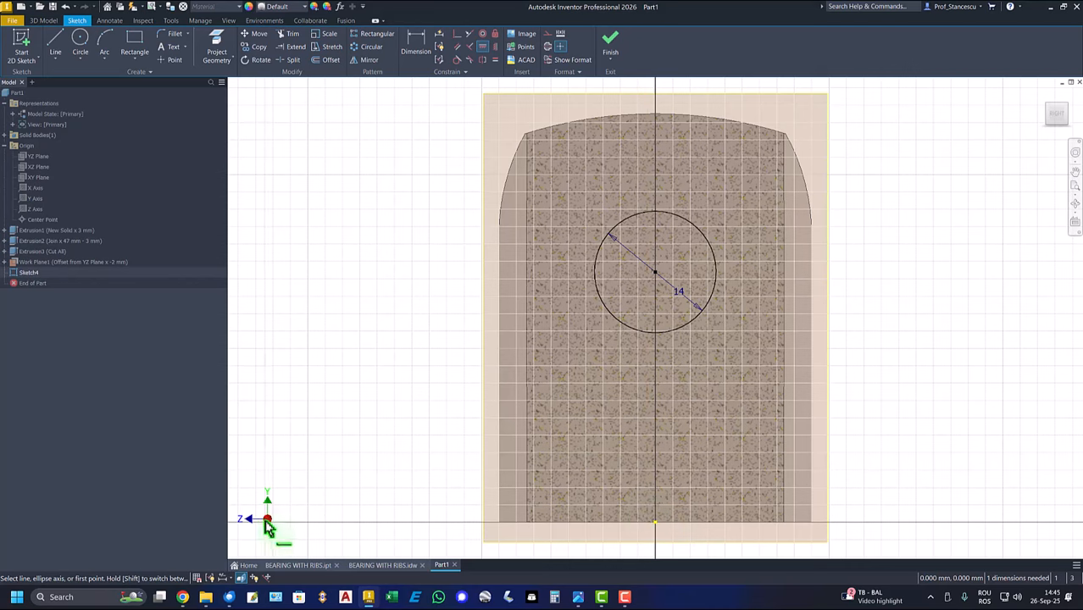
mouse_move(1034, 120)
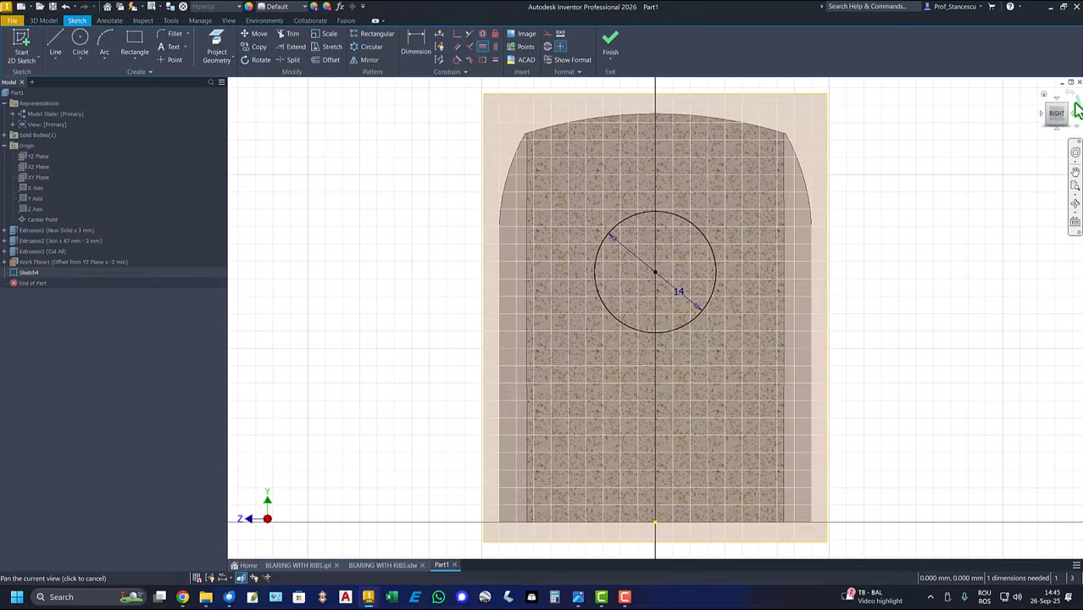
click(1076, 108)
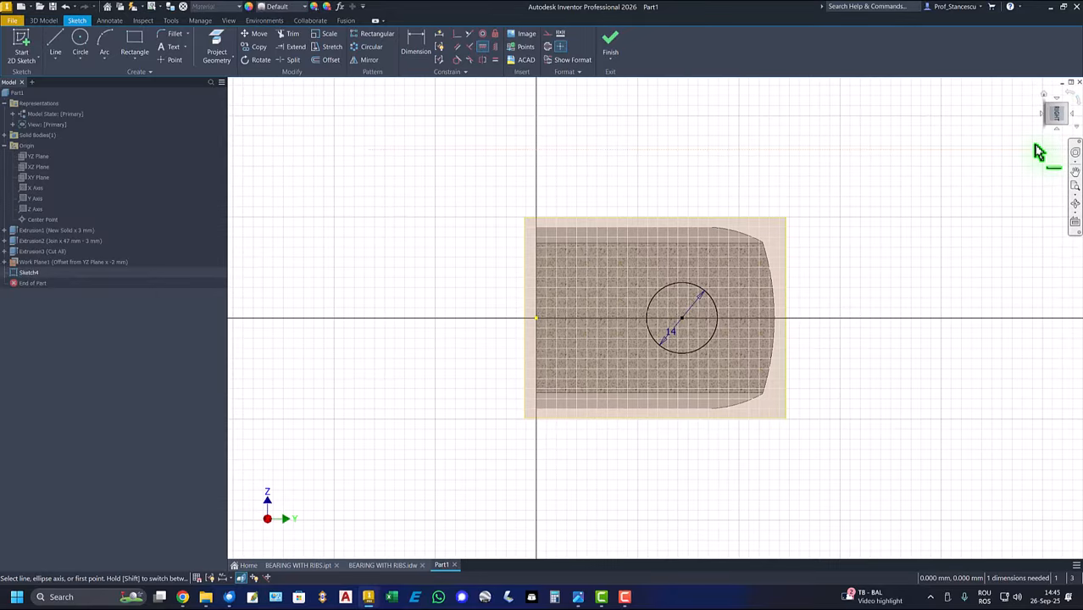
click(1070, 99)
key(Home)
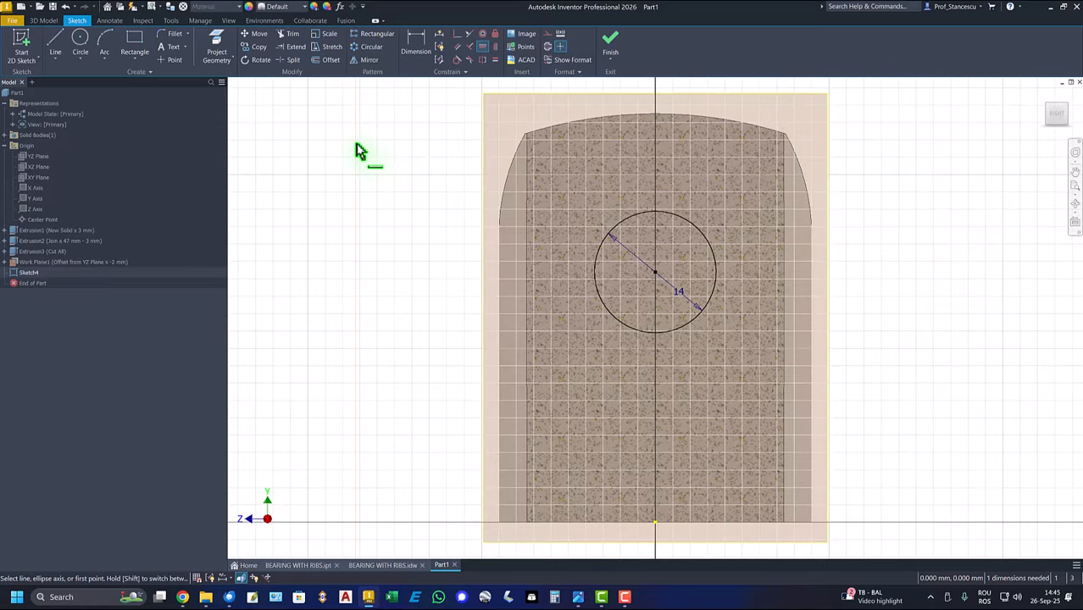
Dimension the circle center's height above the origin as 28 mm and finish the sketch
click(414, 46)
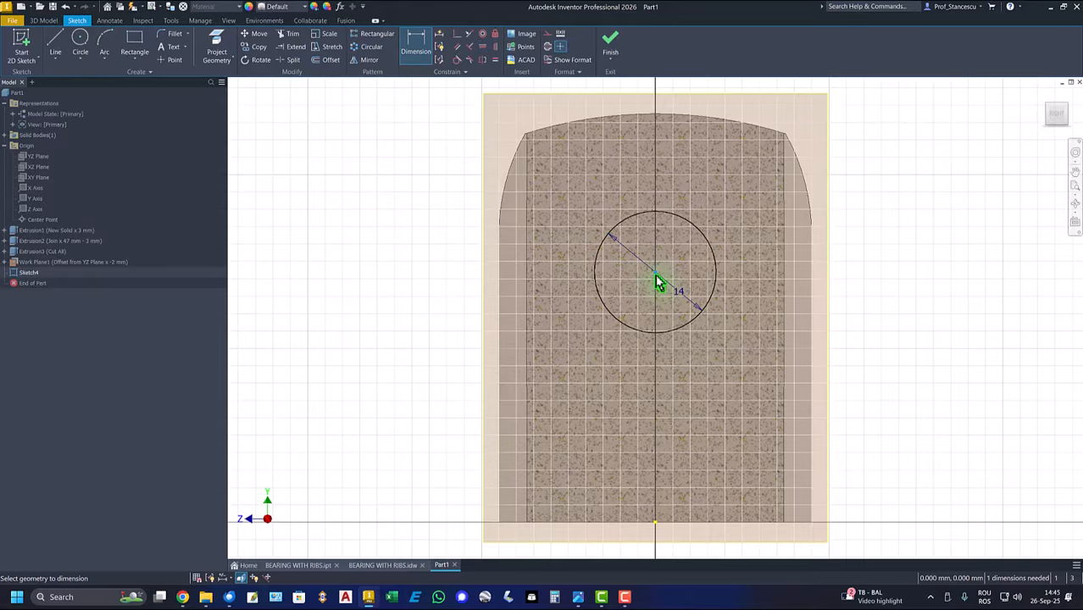
click(654, 523)
click(401, 394)
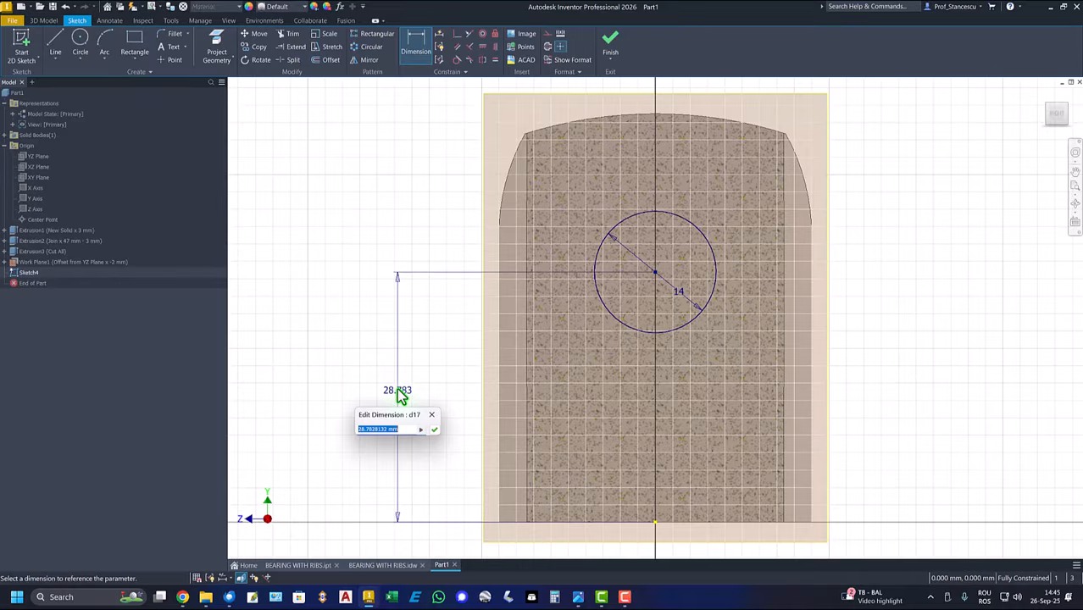
text(28)
key(Return)
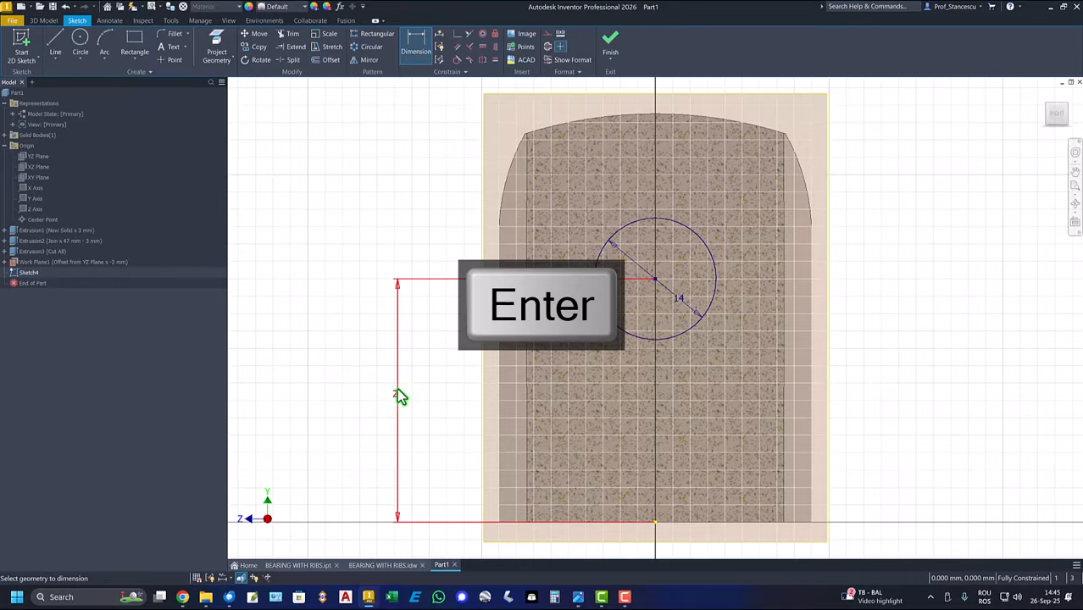
click(610, 43)
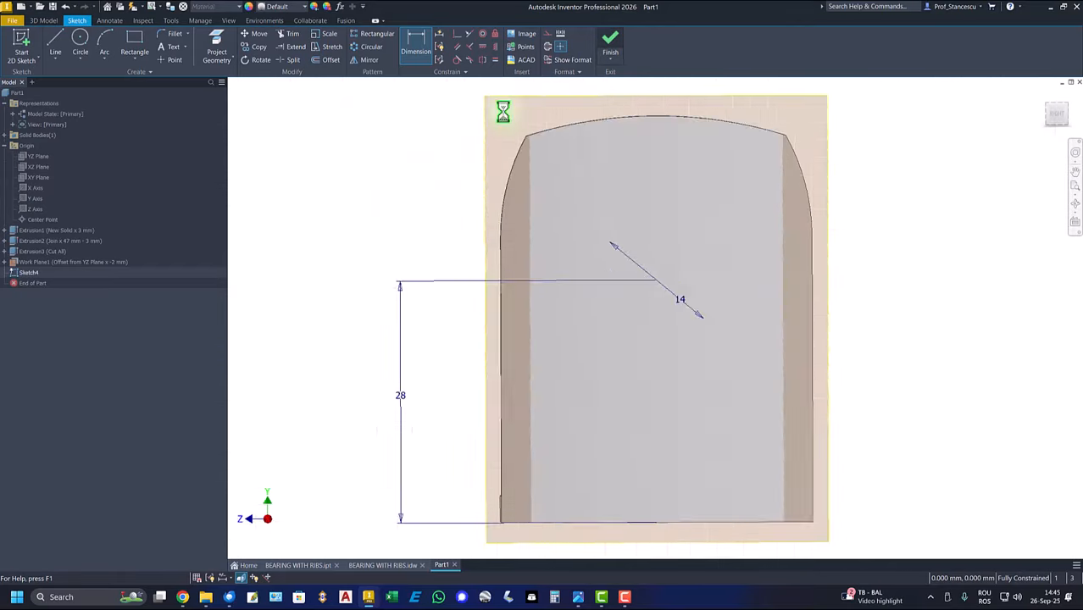
Extrude the 14 mm circle 13+2 mm outward from the offset work plane and join it to the wall
click(55, 44)
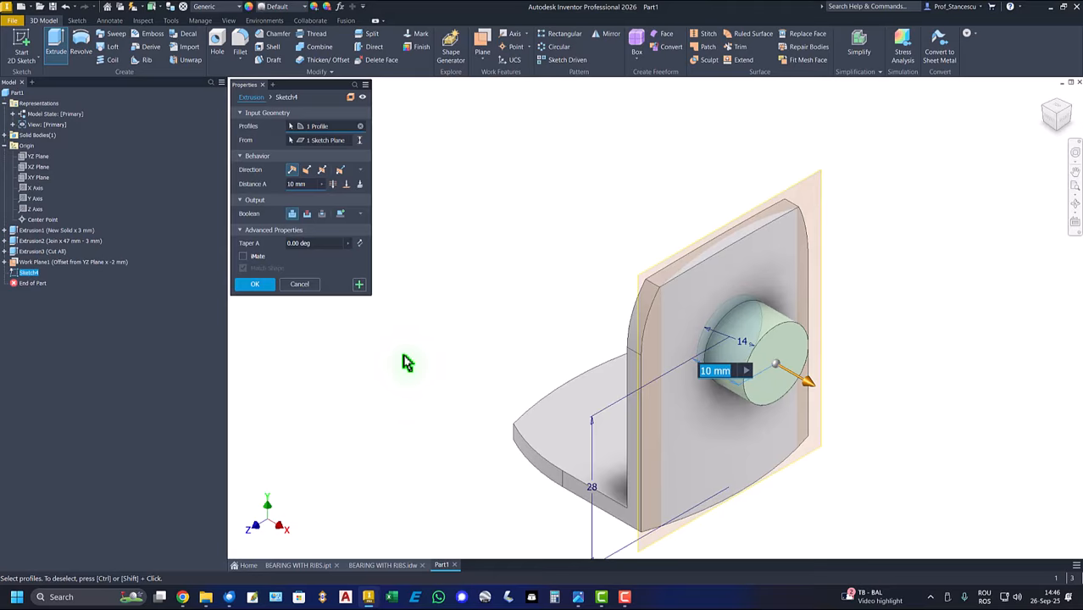
text(13+)
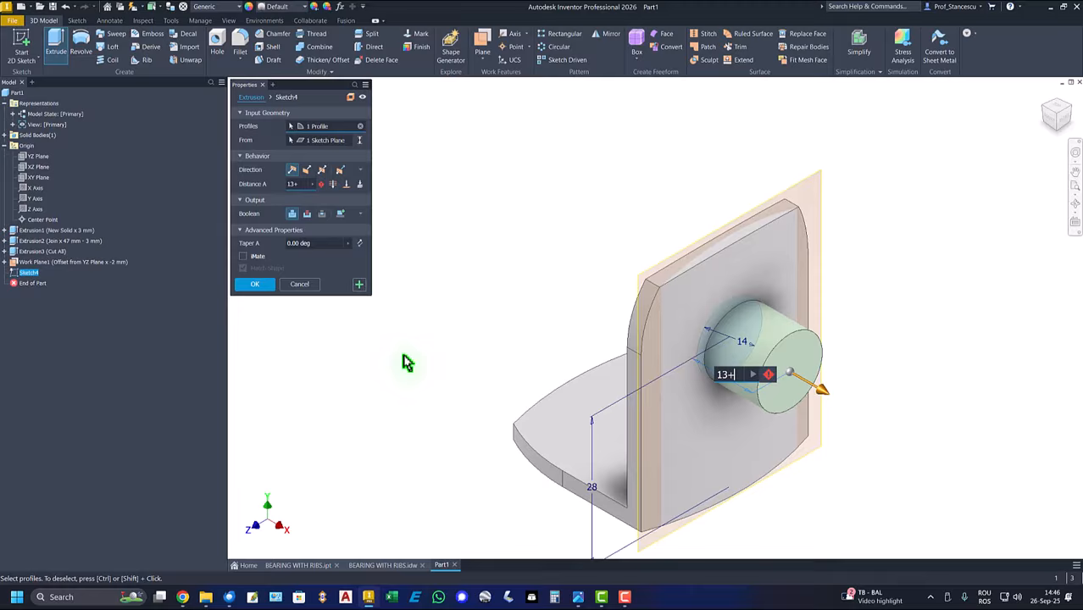
key(Return)
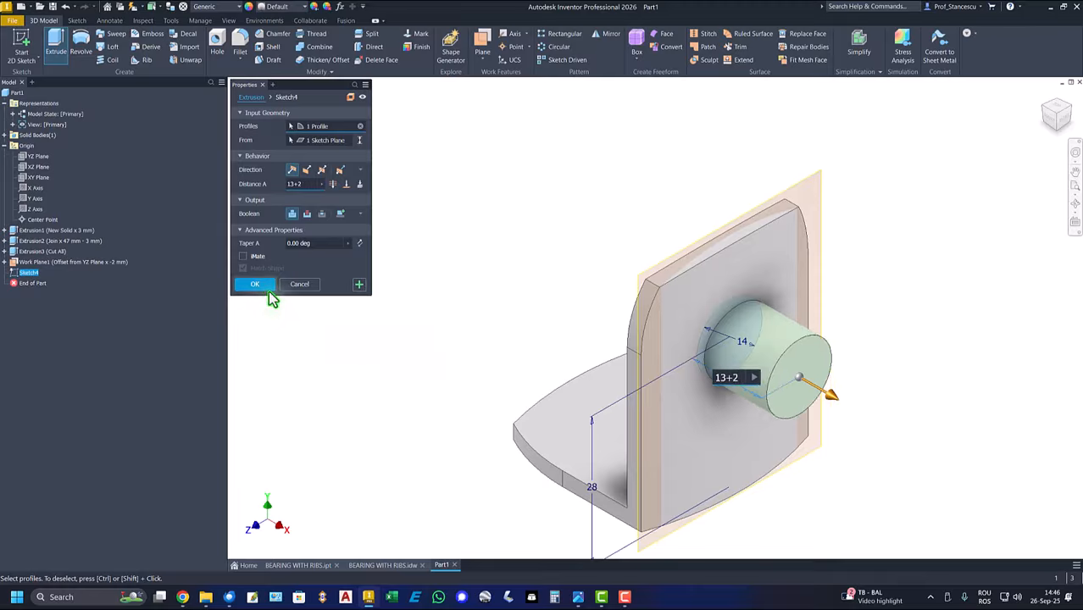
click(268, 287)
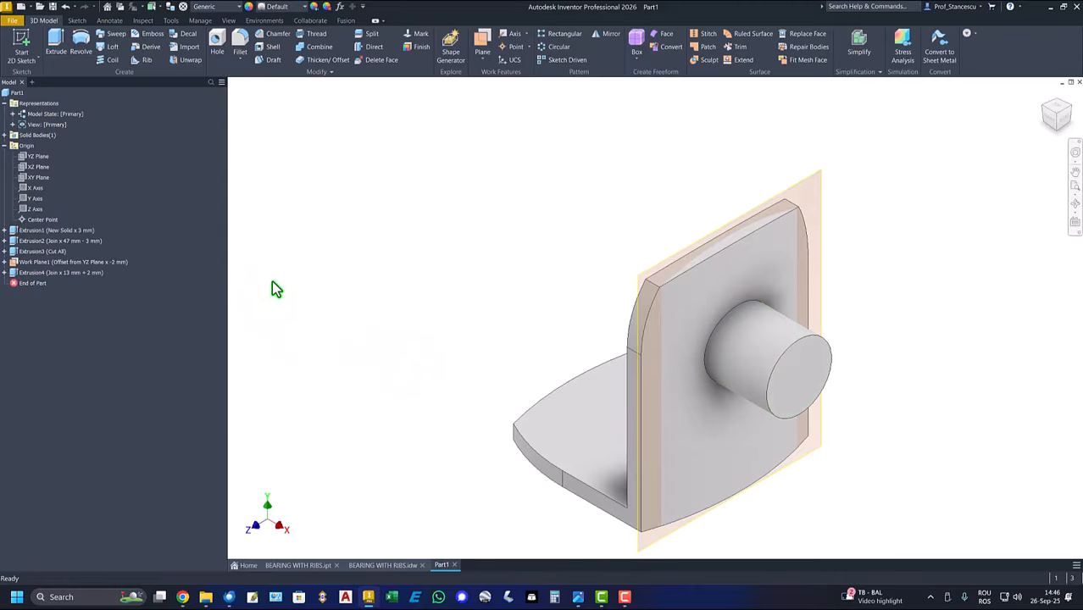
Check the bore in the BEARING WITH RIBS drawing and add a simple 8 mm through-all hole without seat, concentric with the boss's end face
click(377, 565)
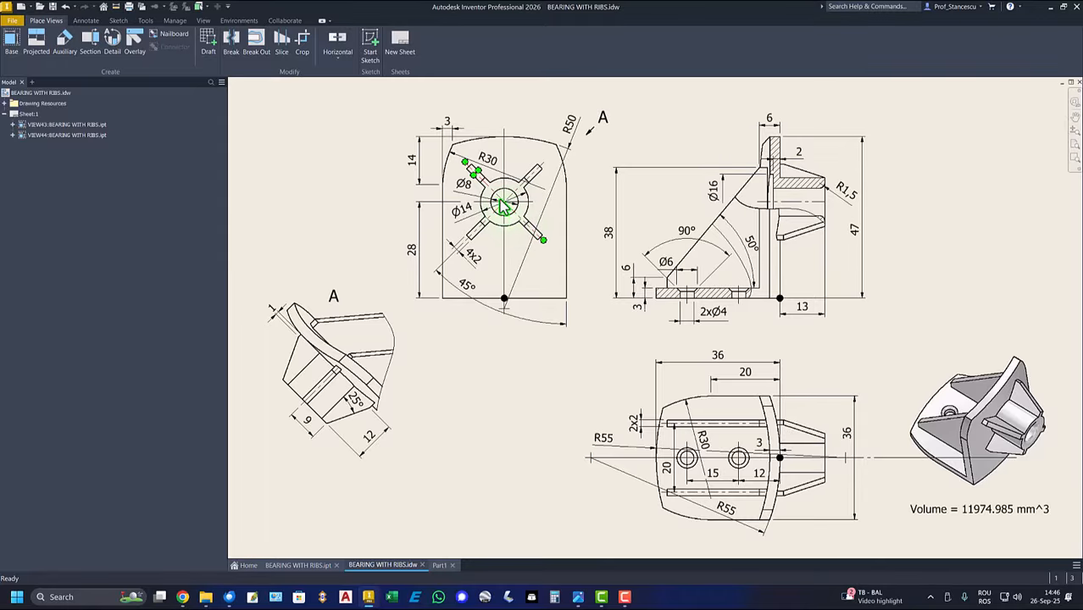
click(439, 565)
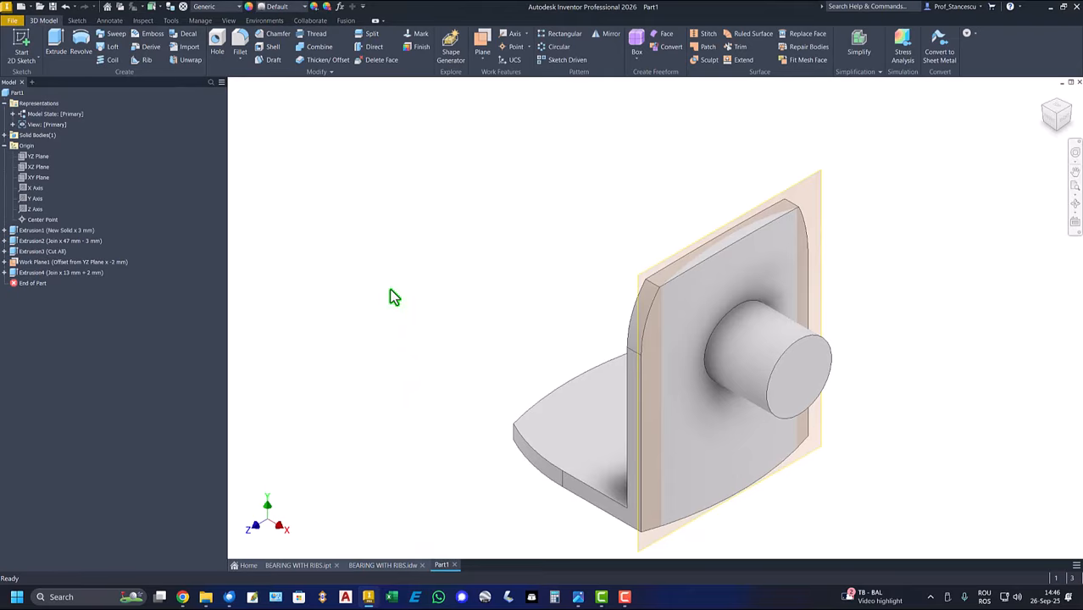
click(217, 42)
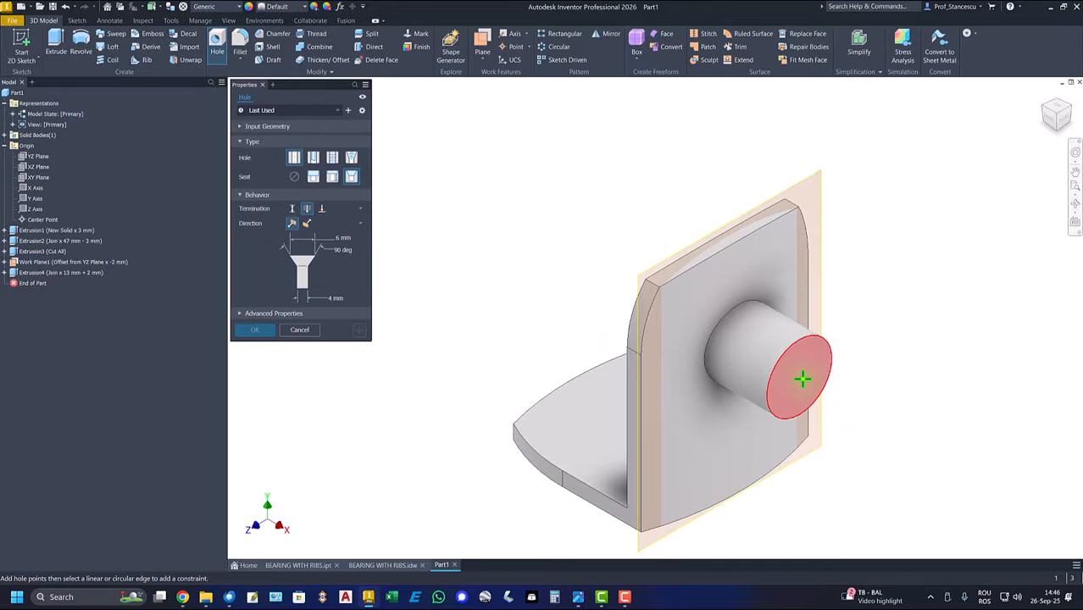
click(798, 377)
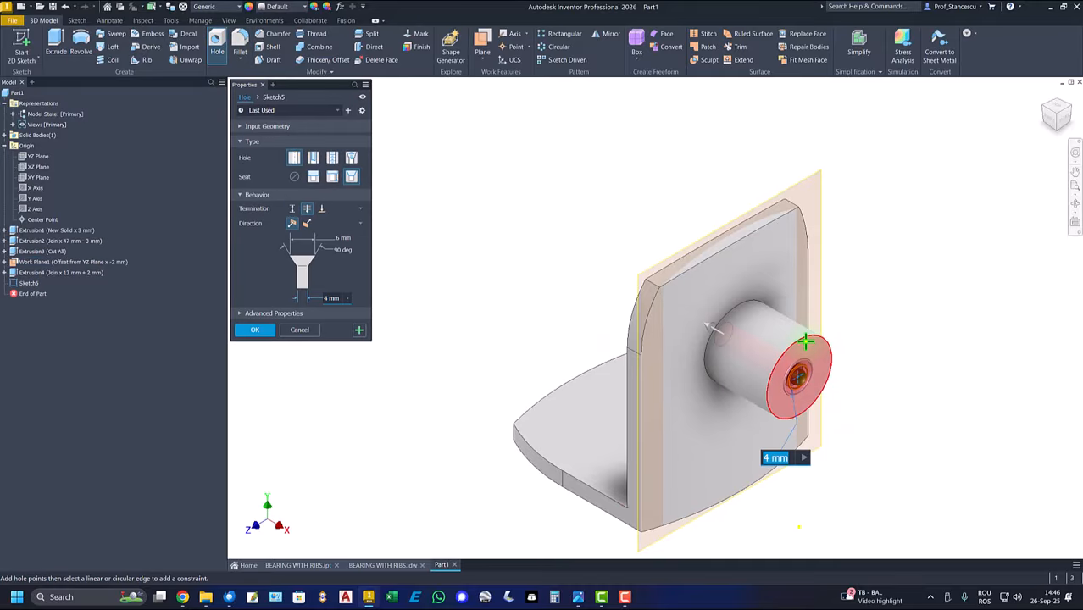
click(806, 341)
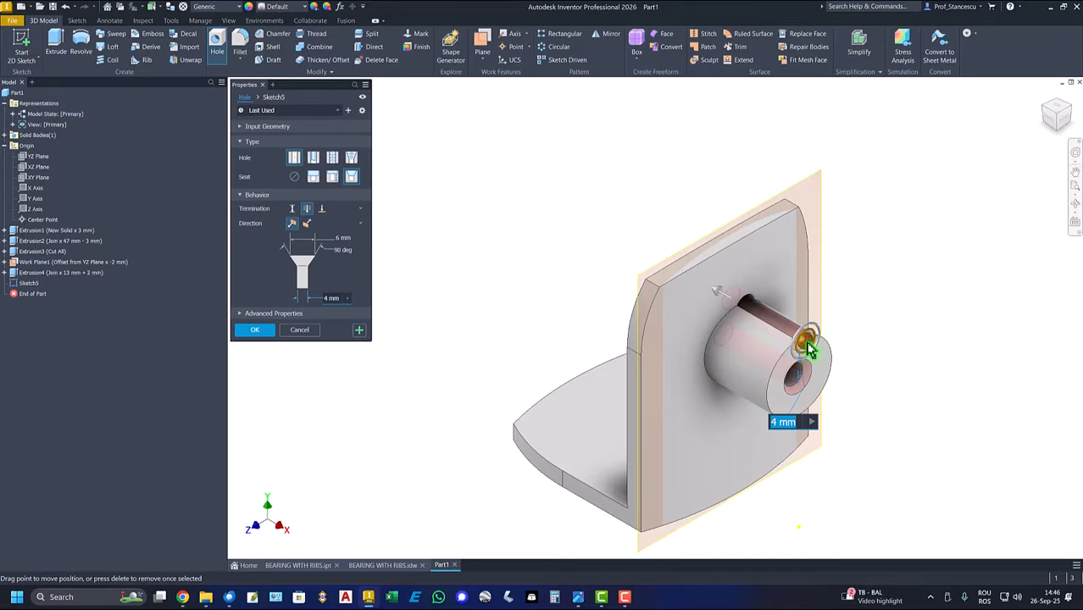
click(293, 176)
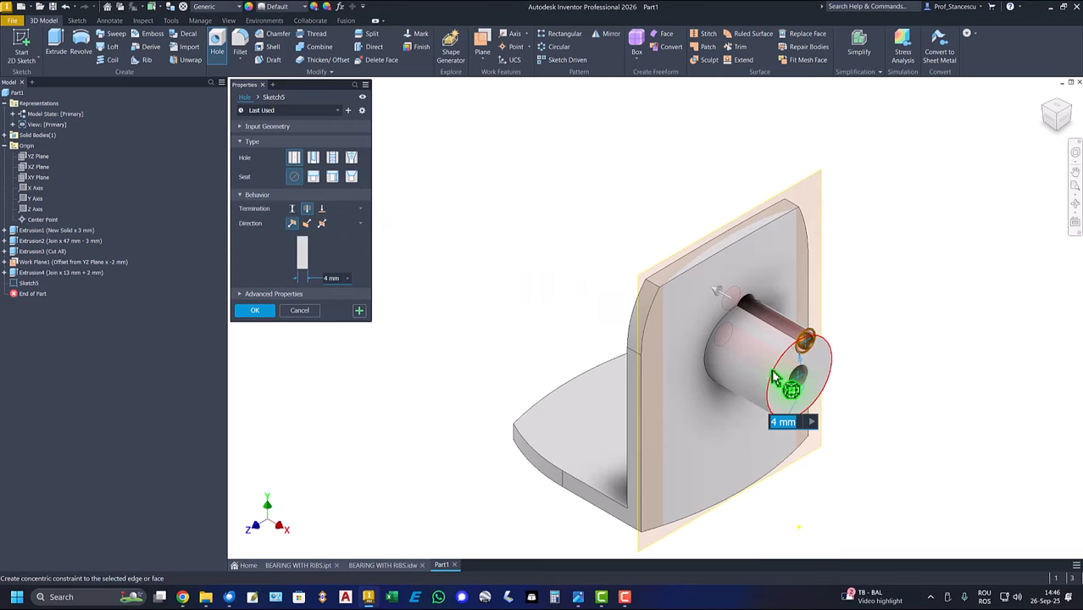
click(774, 377)
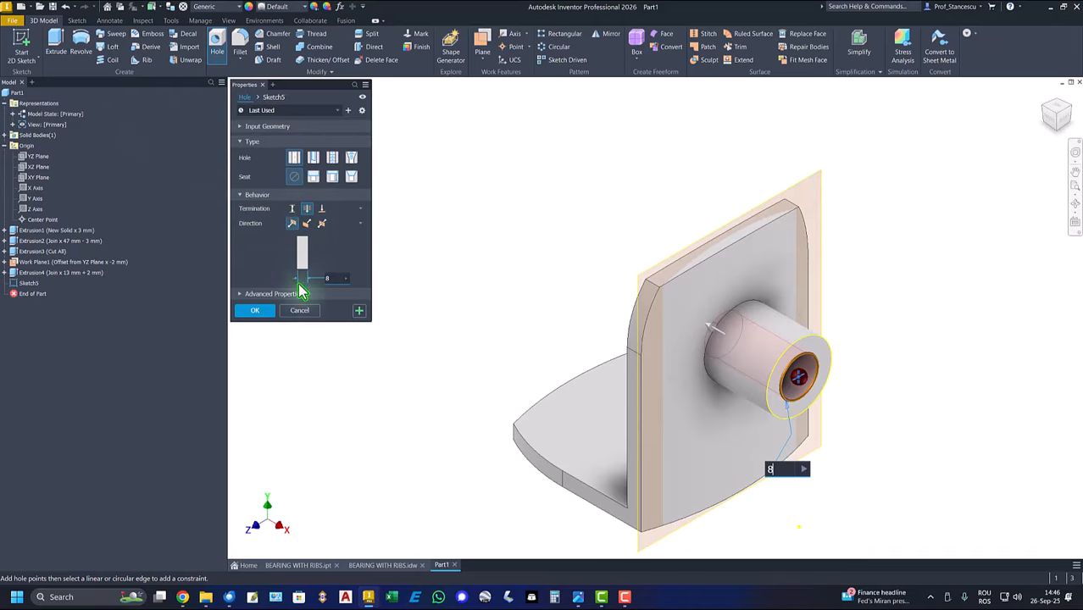
click(267, 310)
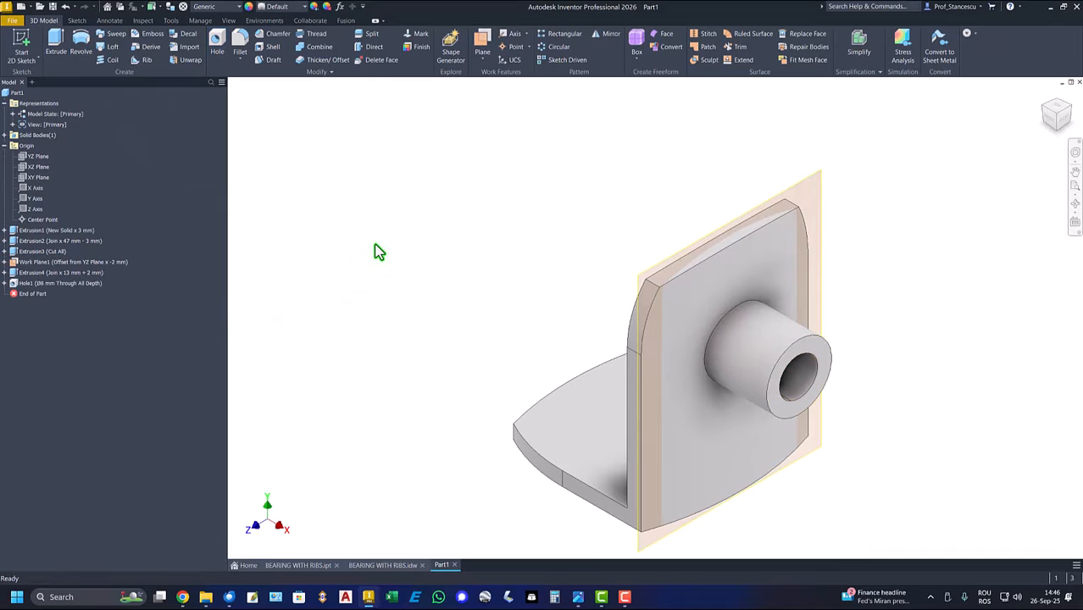
Check the wall recess in the drawing and the finished part, and start a sketch with sliced graphics on the offset work plane
click(385, 565)
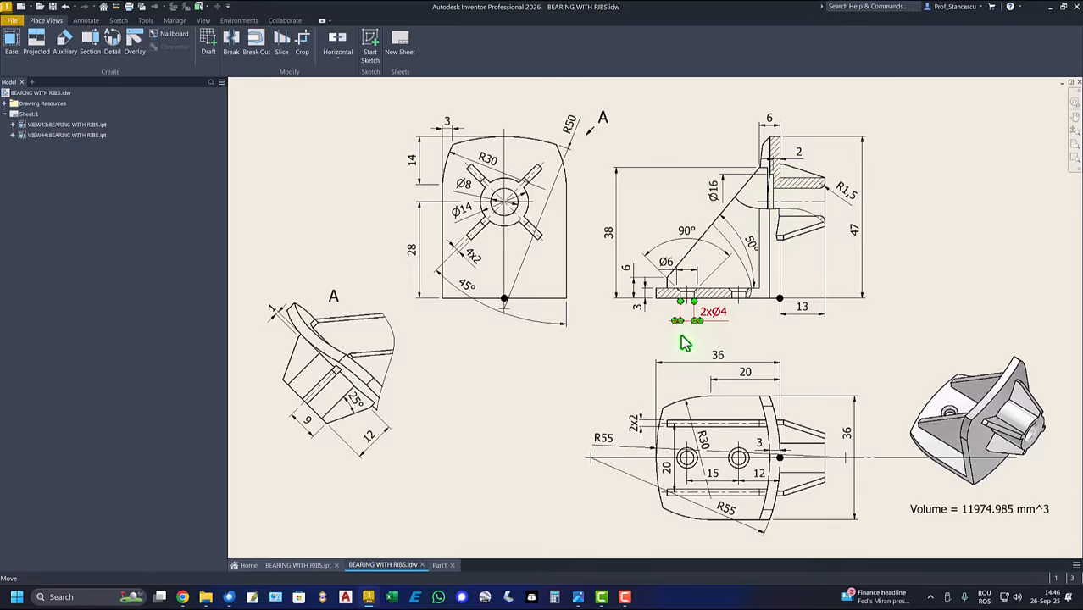
click(299, 565)
mouse_move(374, 519)
shift+middle_down()
mouse_move(394, 428)
mouse_move(578, 399)
mouse_move(710, 318)
mouse_move(714, 368)
mouse_move(733, 333)
mouse_move(624, 264)
mouse_move(616, 309)
mouse_move(780, 317)
mouse_move(641, 415)
mouse_move(331, 547)
mouse_move(457, 586)
mouse_move(436, 577)
shift+middle_up()
click(381, 565)
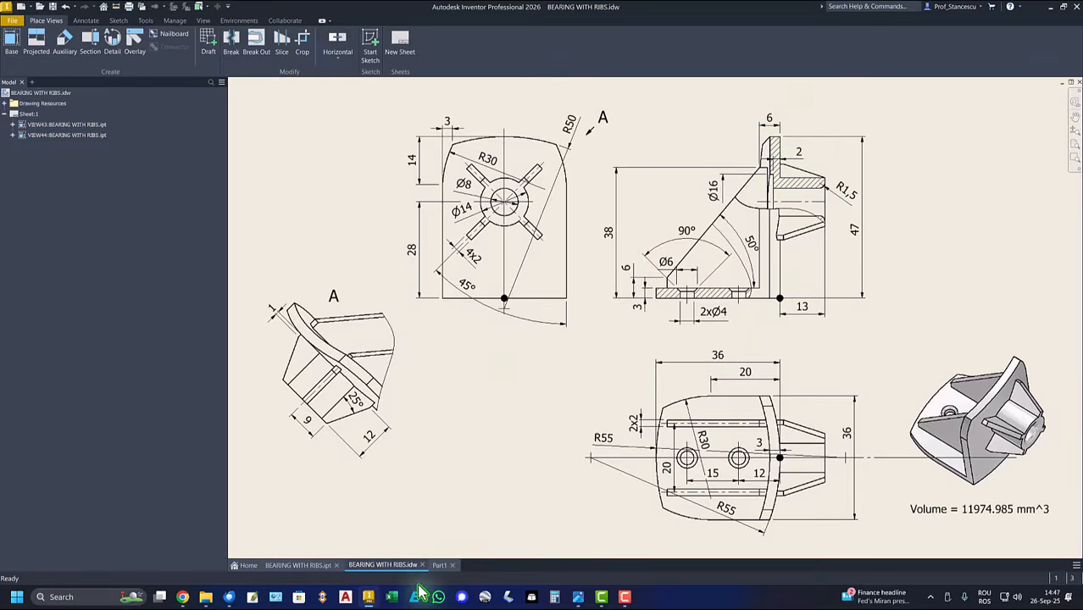
click(439, 565)
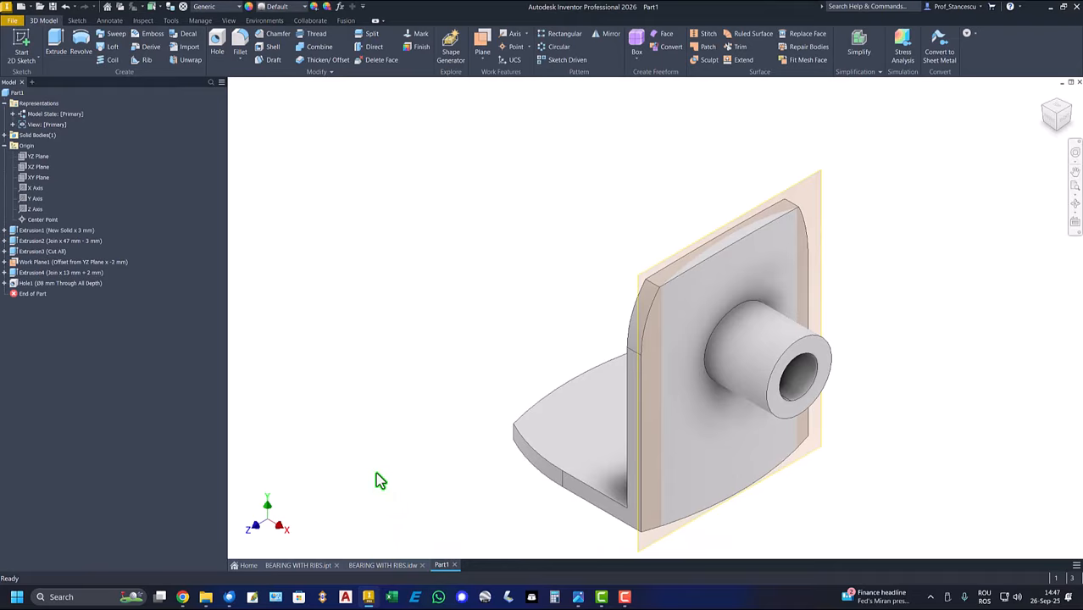
key(F6)
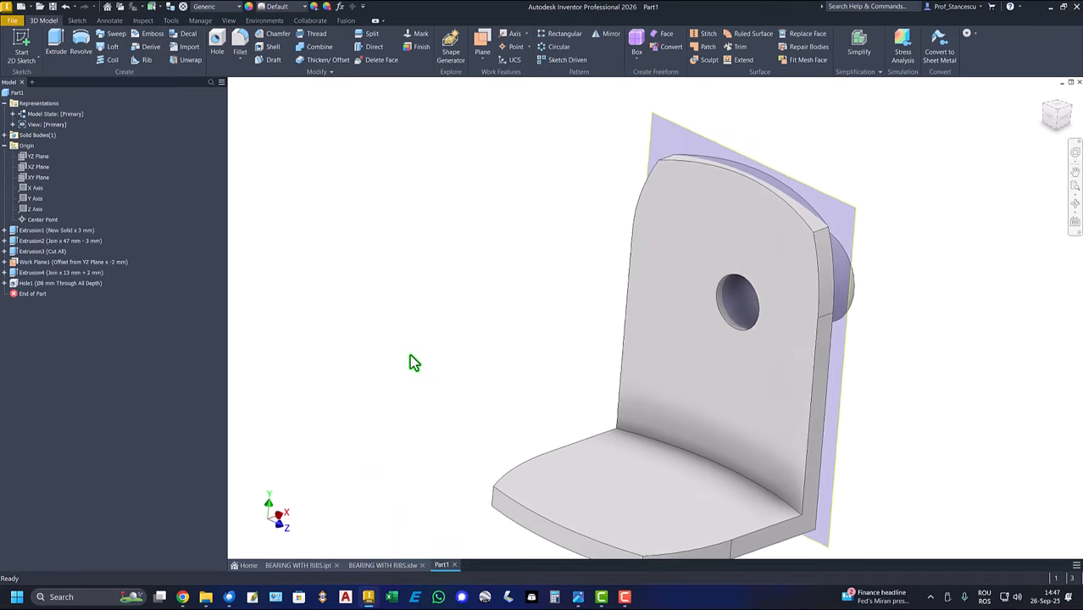
click(642, 161)
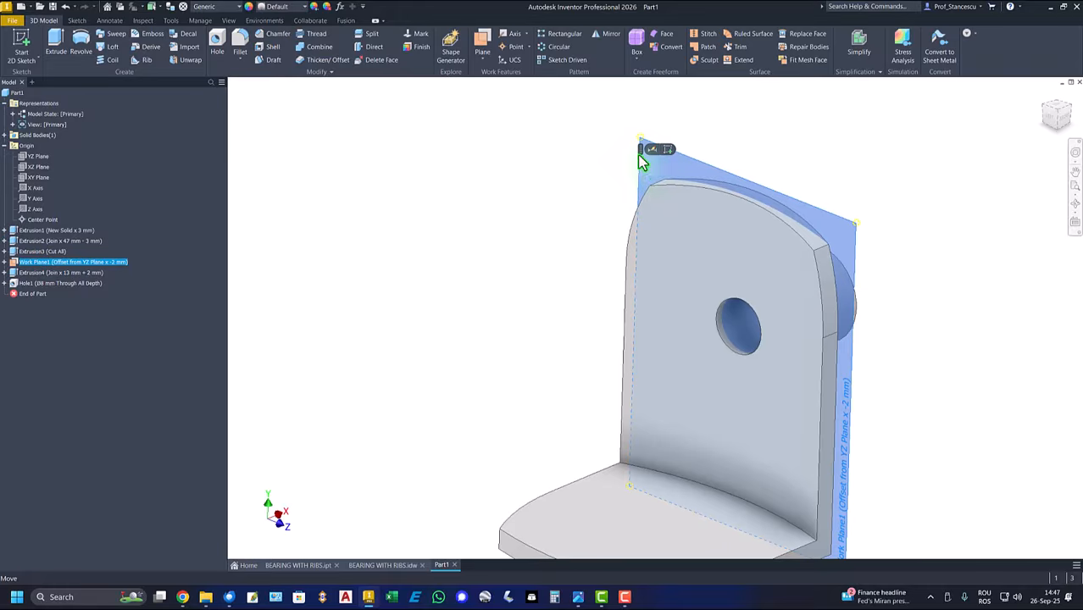
click(669, 150)
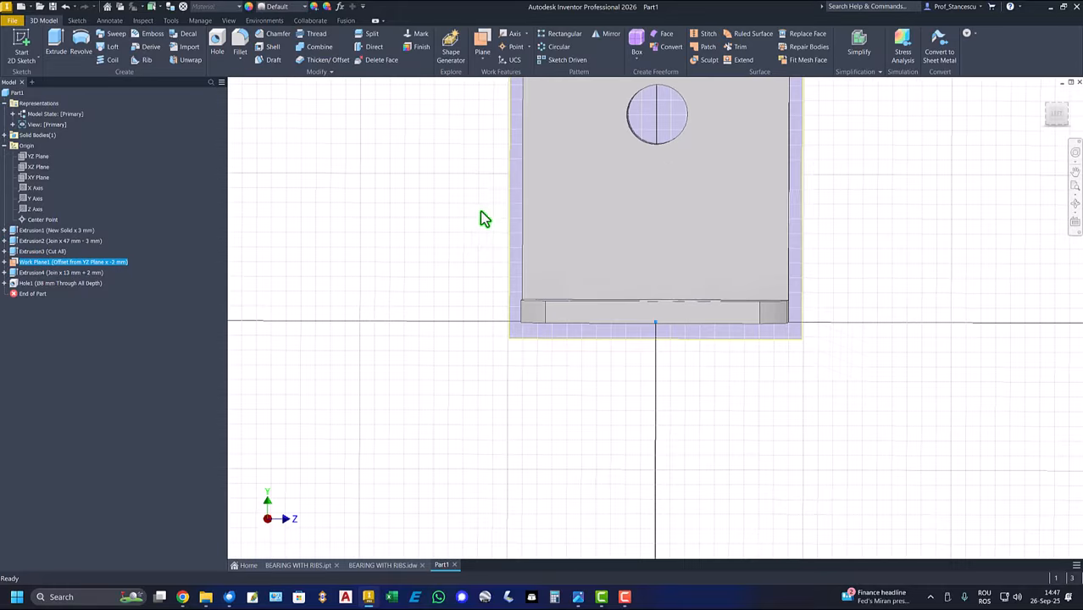
key(Home)
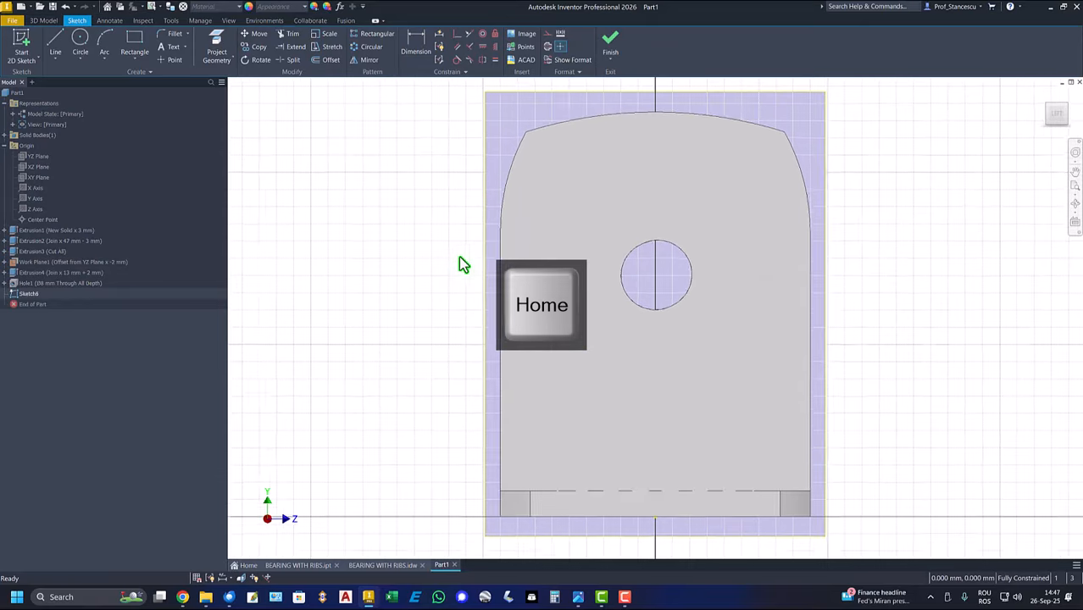
key(F7)
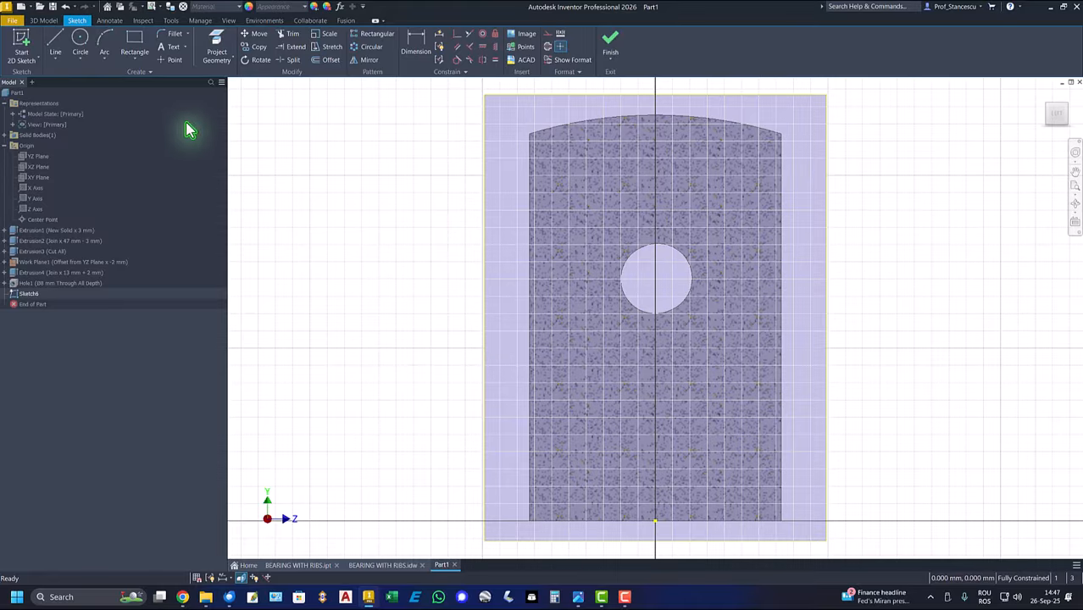
Project the 8 mm hole's edge into the sketch and draw a 16 mm diameter circle near its center
click(216, 44)
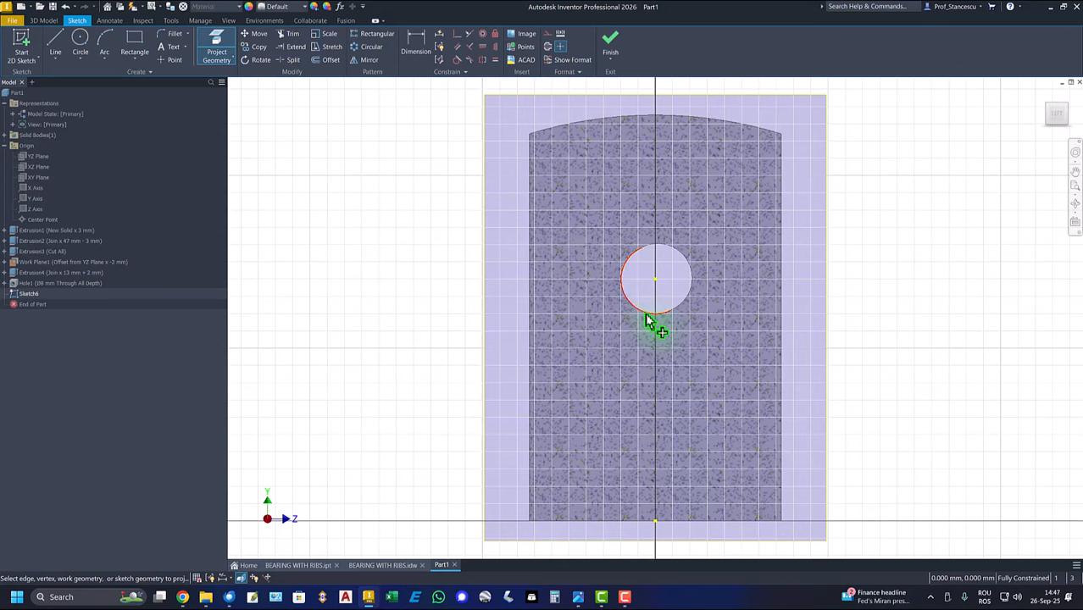
click(646, 315)
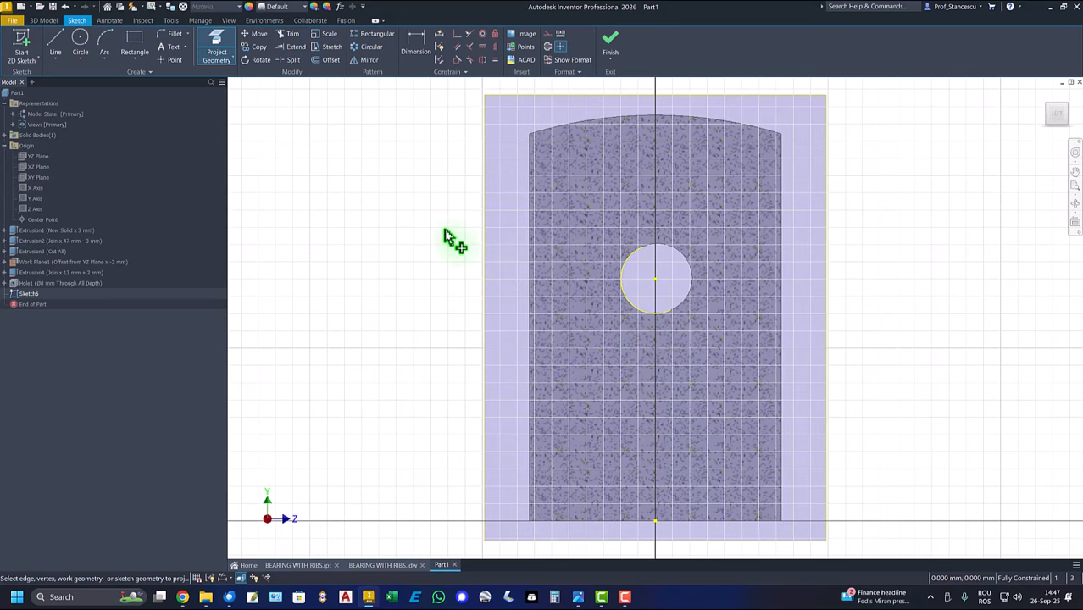
click(81, 39)
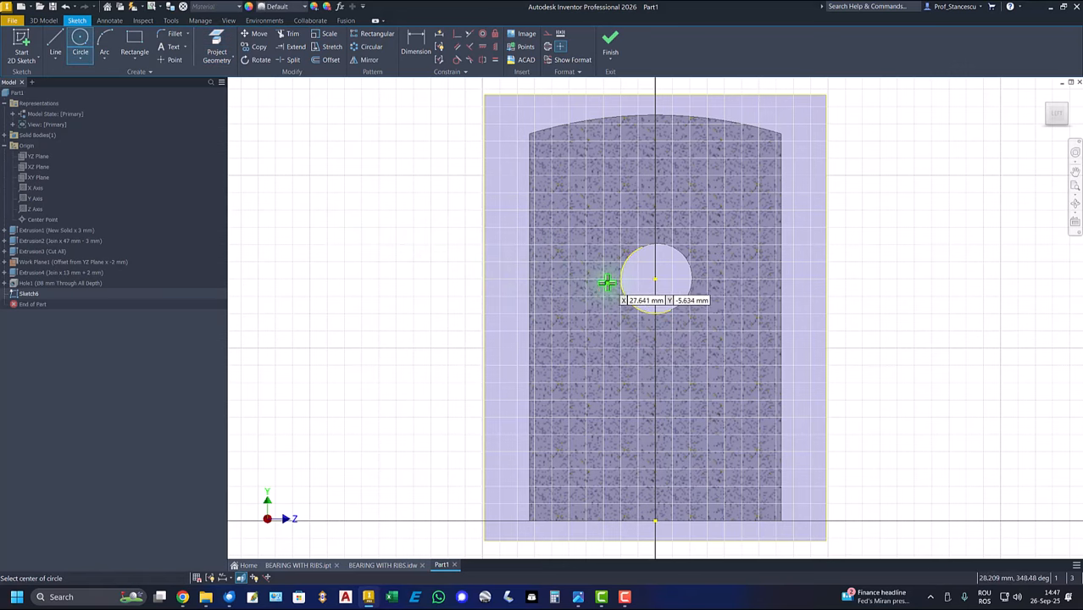
click(653, 280)
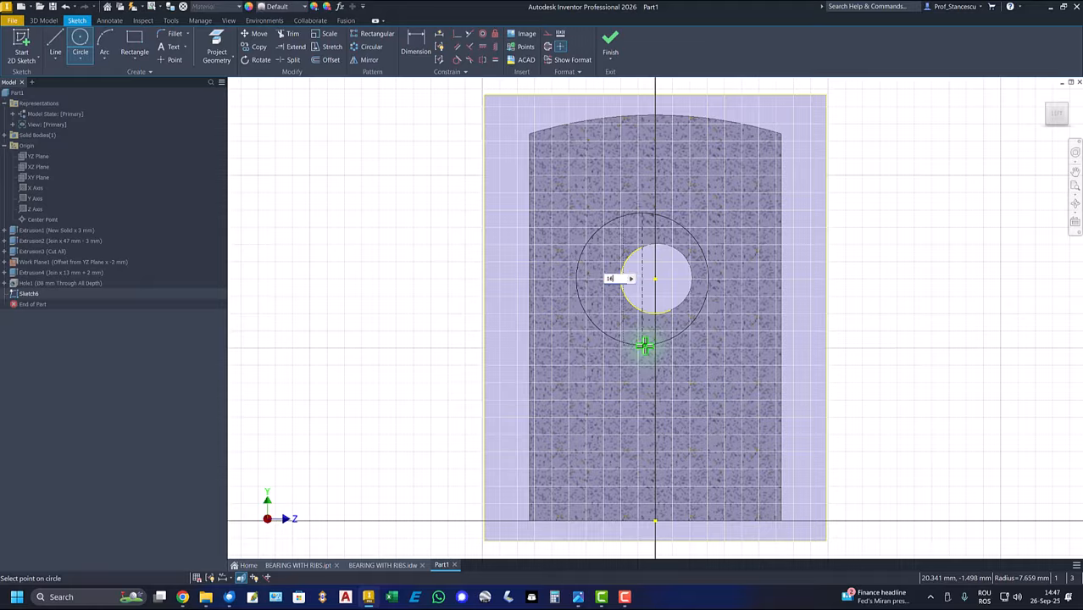
key(Return)
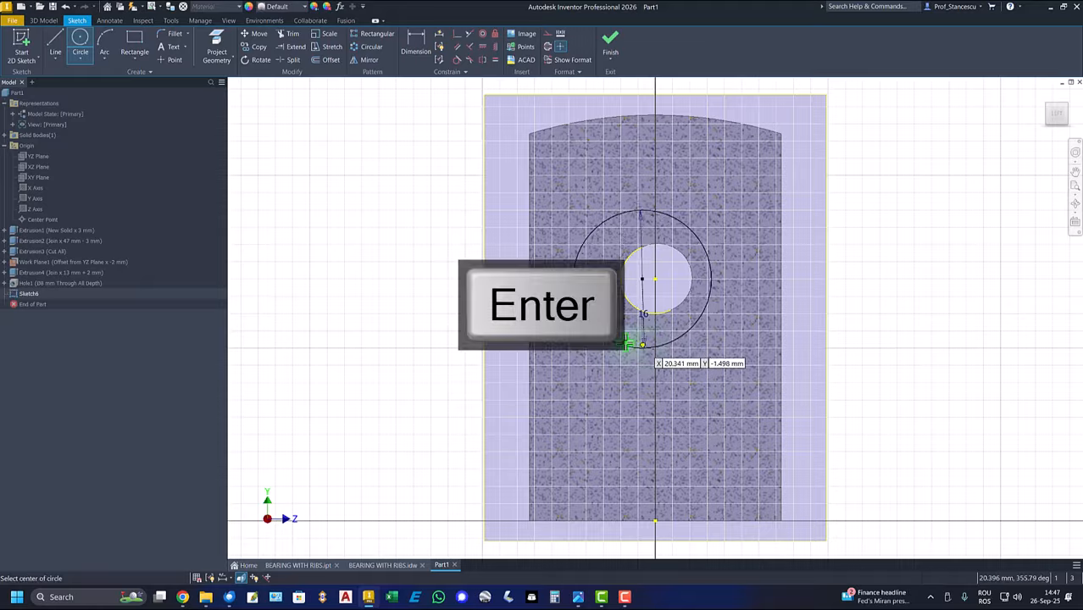
Apply a Coincident constraint between the 16 mm circle's center and the projected hole's center, and finish the sketch
click(457, 35)
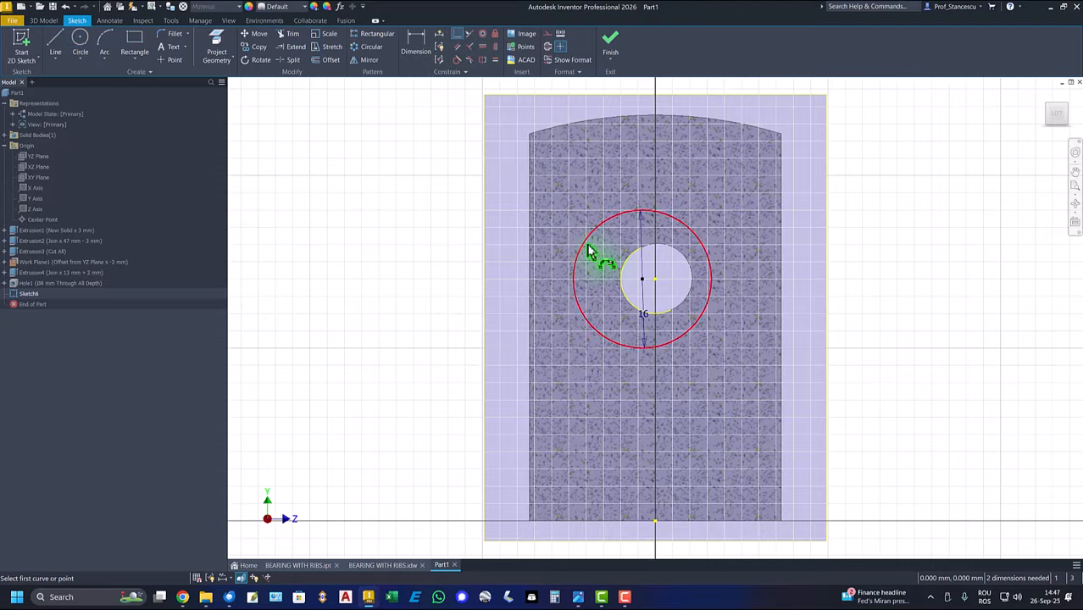
click(644, 285)
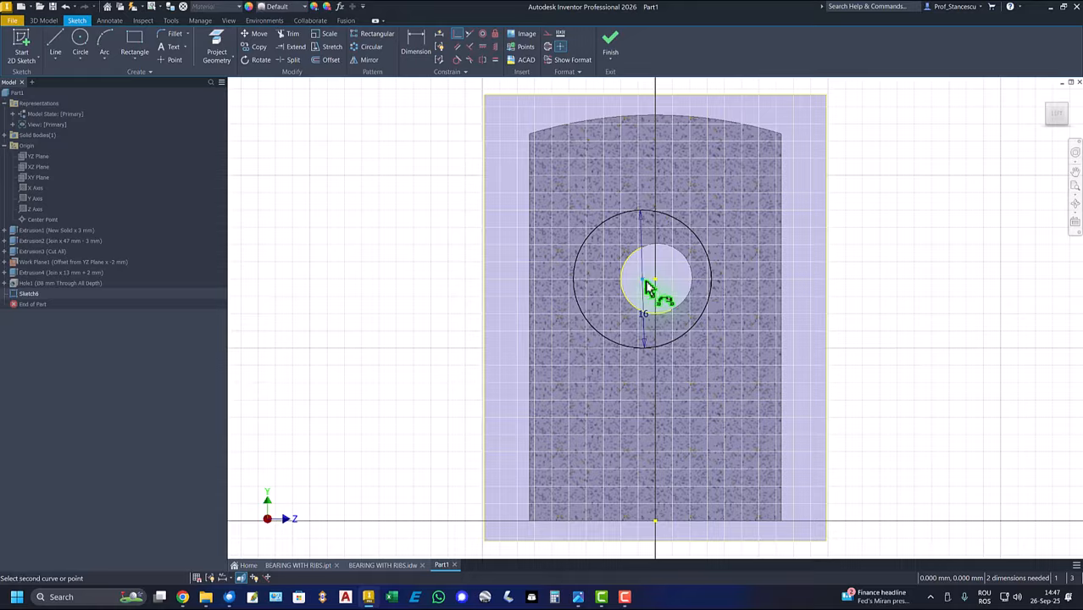
click(655, 279)
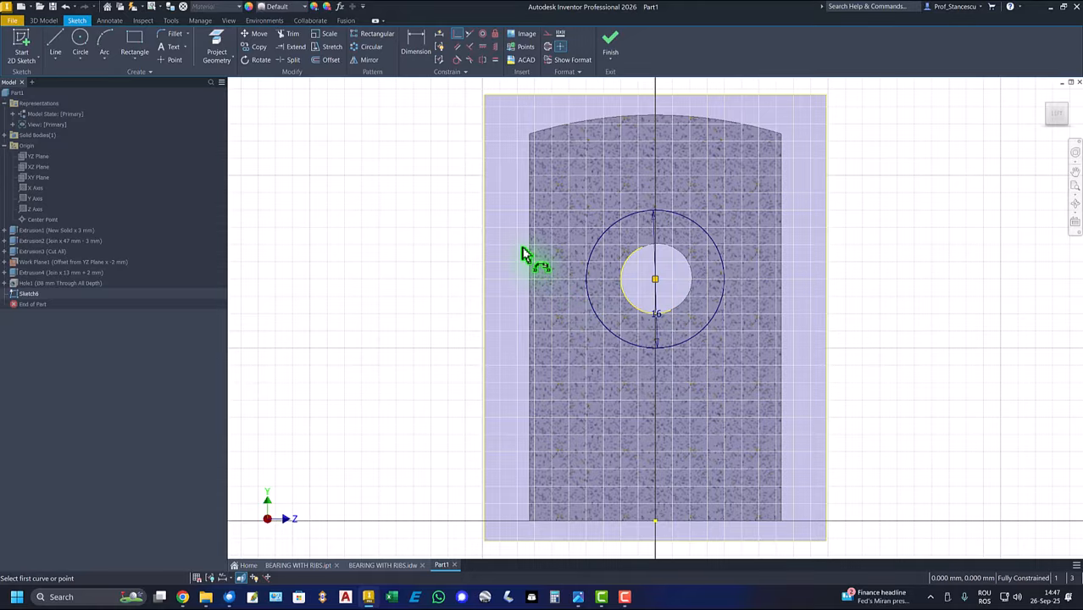
click(611, 40)
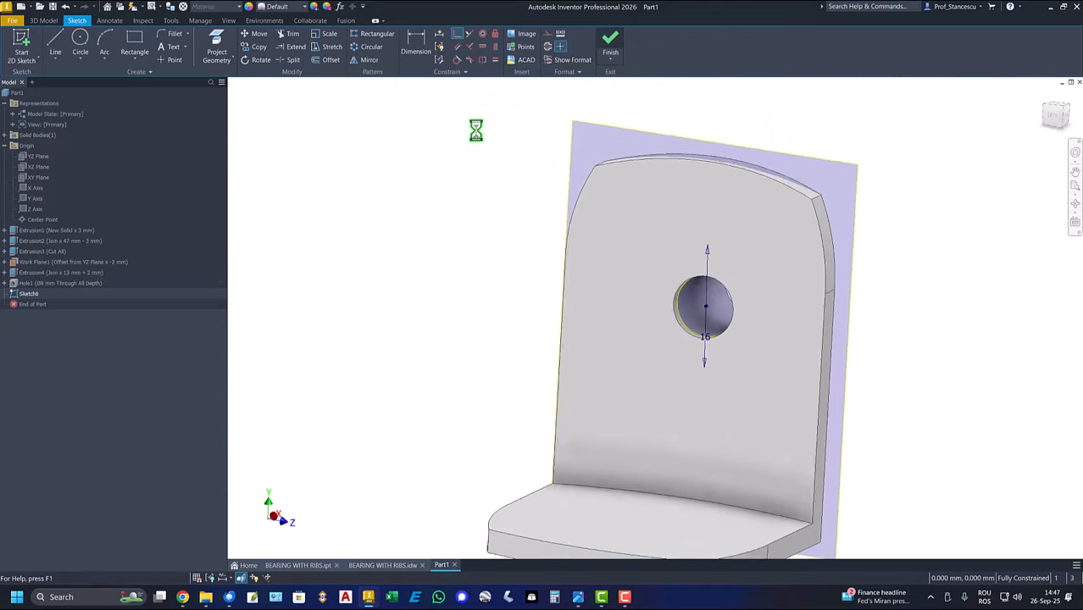
Extrude the 16 mm circle as a through-all cut toward the base-plate side to form the recess in the wall
click(55, 41)
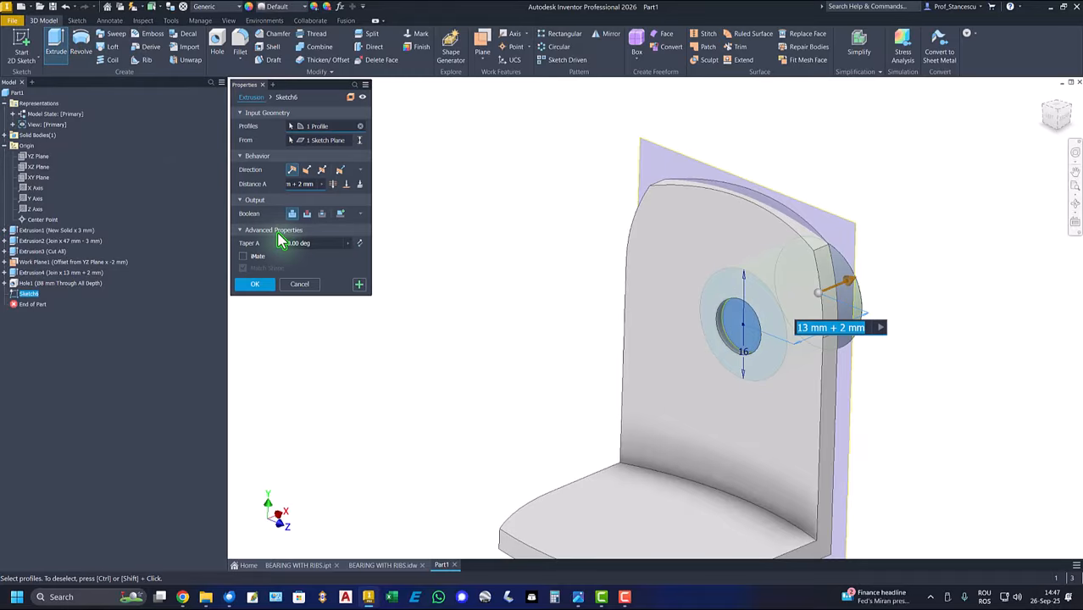
text(10)
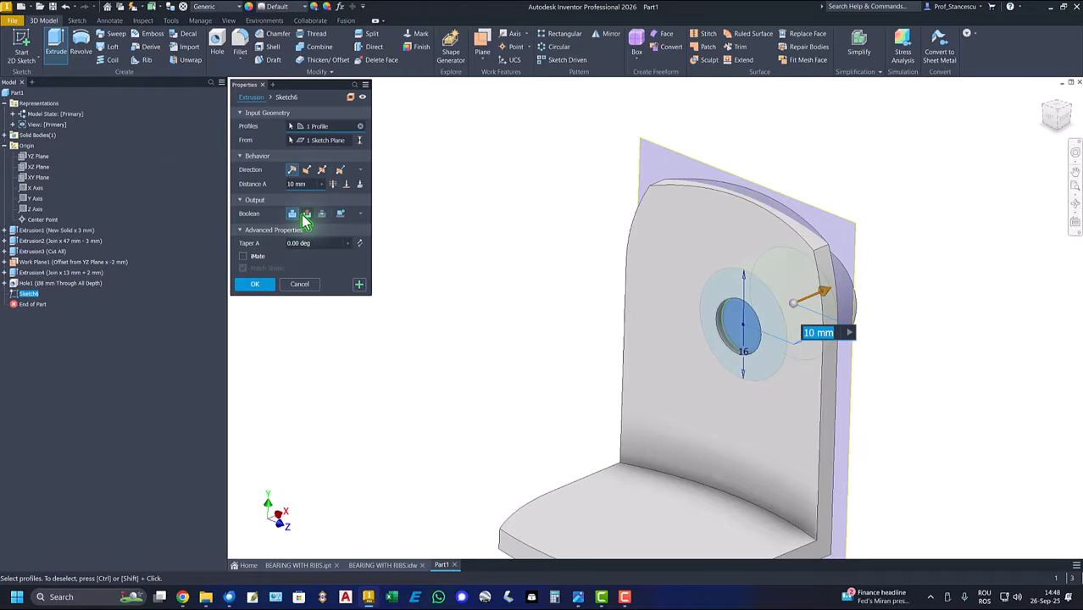
click(307, 217)
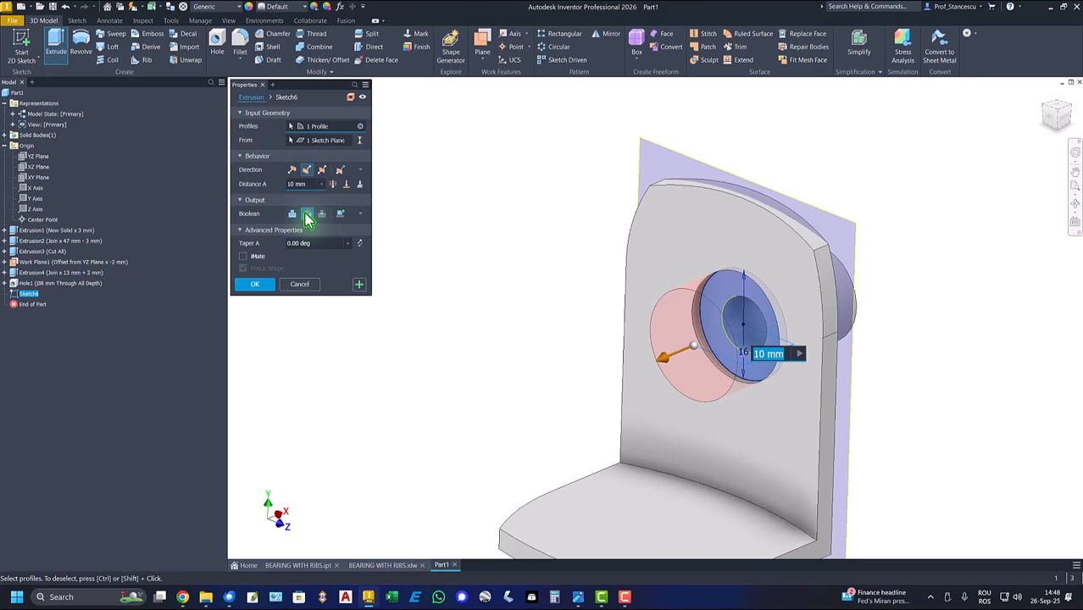
click(332, 184)
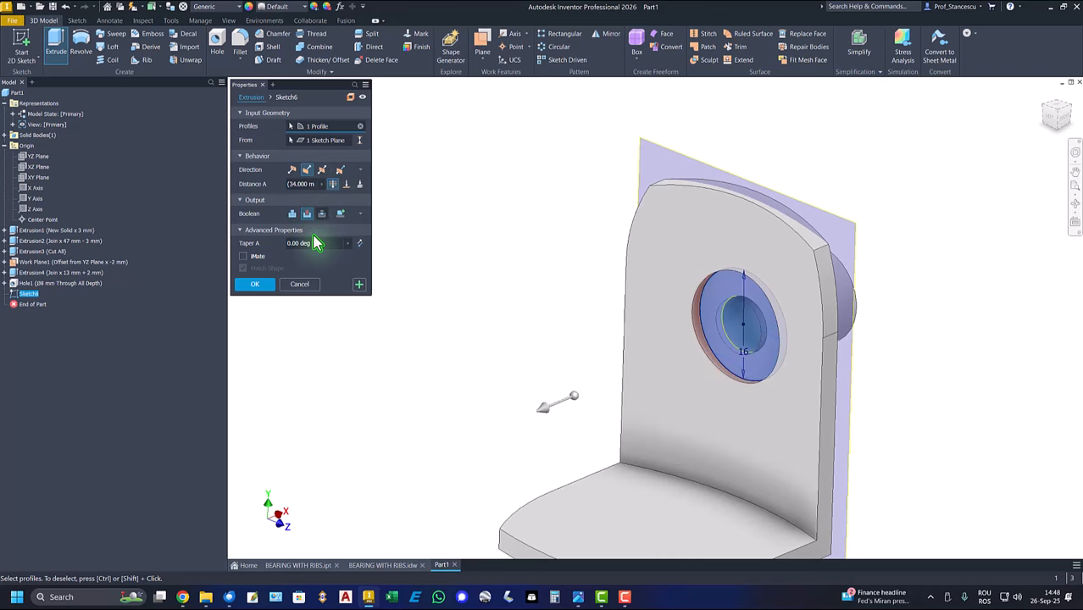
click(255, 285)
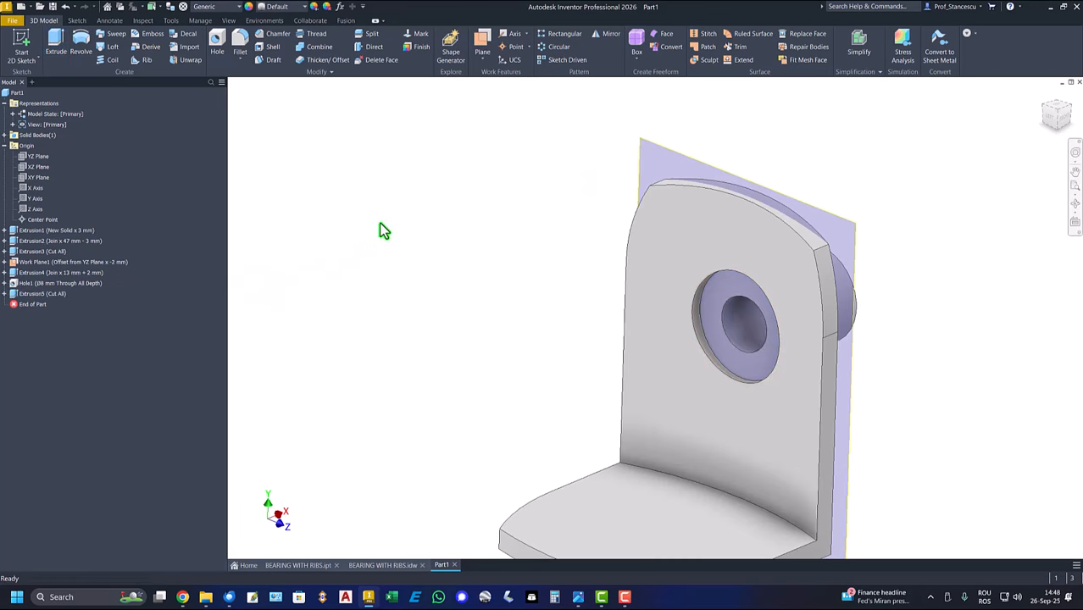
Hide the offset work plane behind the wall and return the model to the home view
right_click(648, 159)
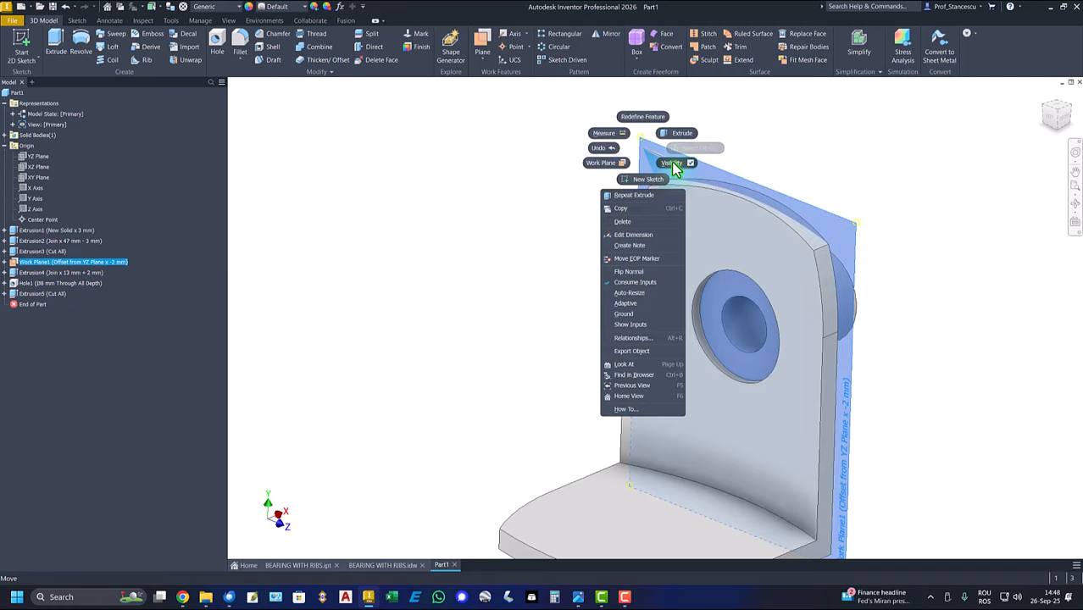
click(672, 162)
key(F6)
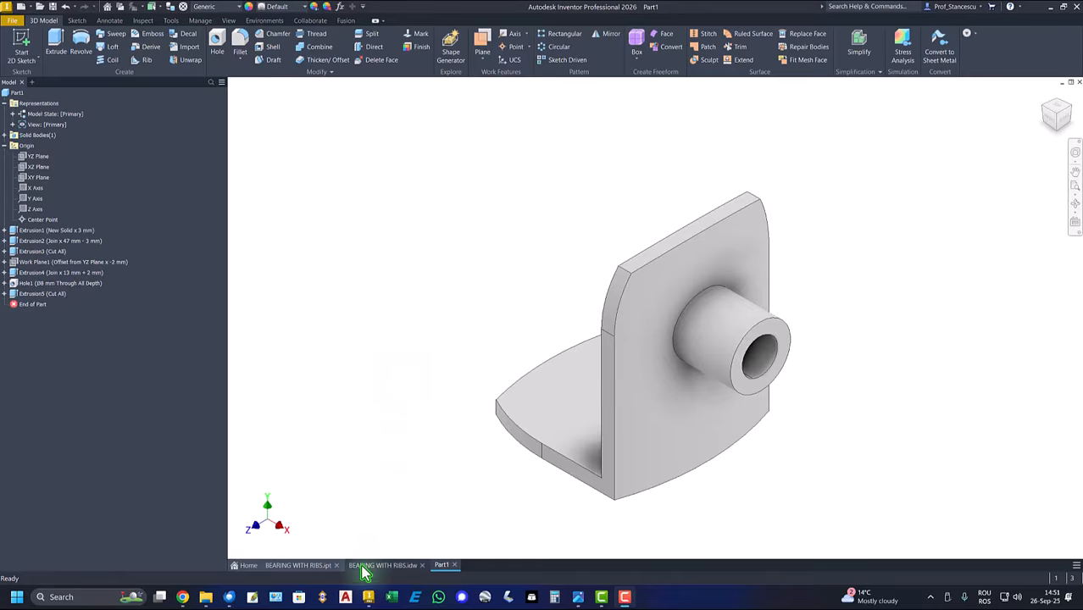
Check the boss radius in the drawing and fillet the bore's edge at the boss's free end with a 1.5 mm radius
click(372, 565)
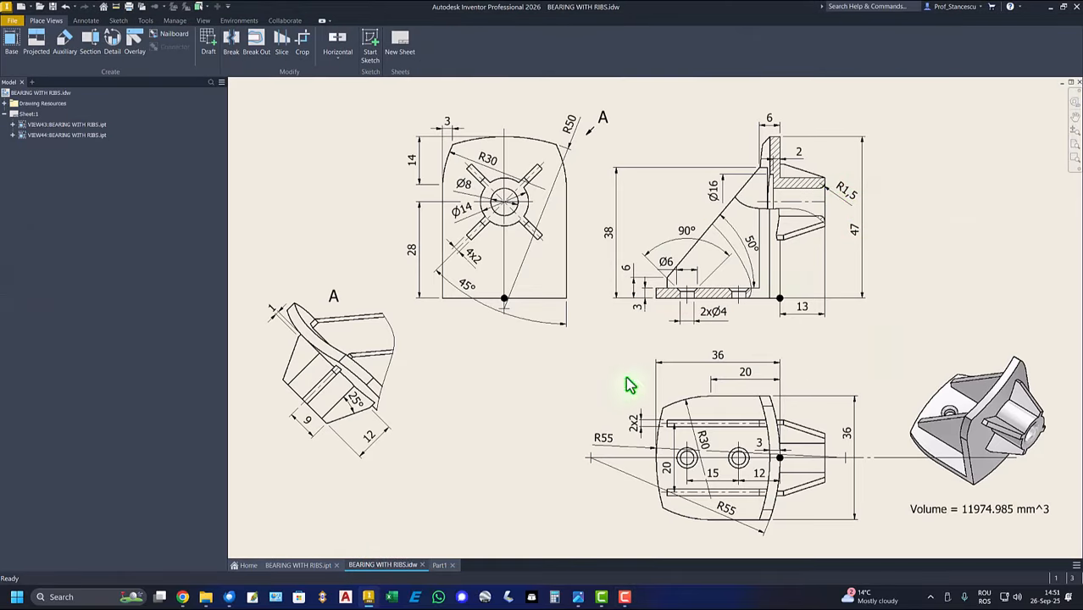
click(438, 565)
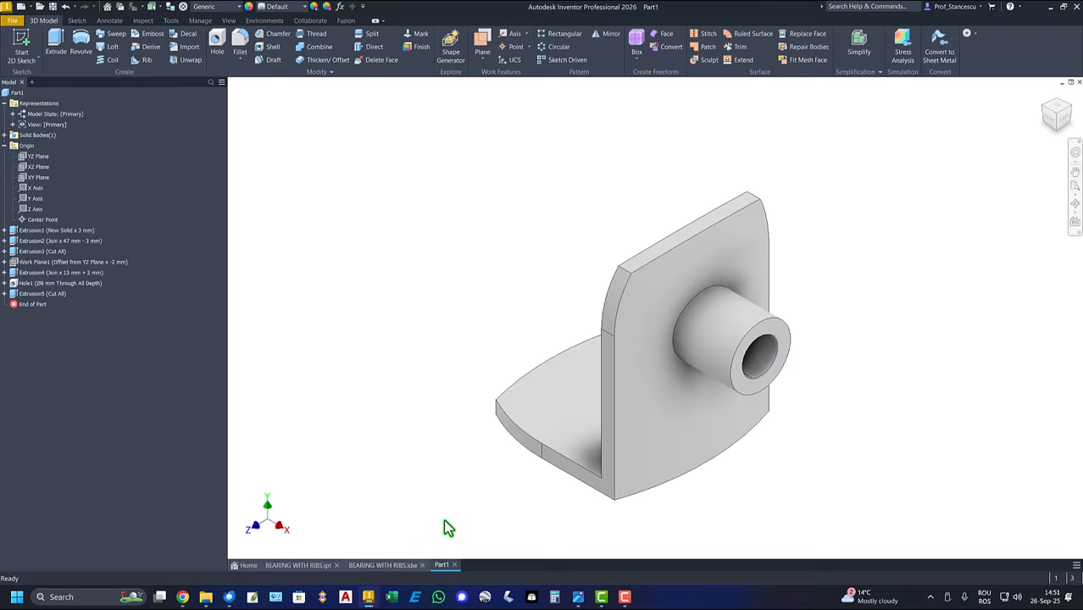
click(781, 349)
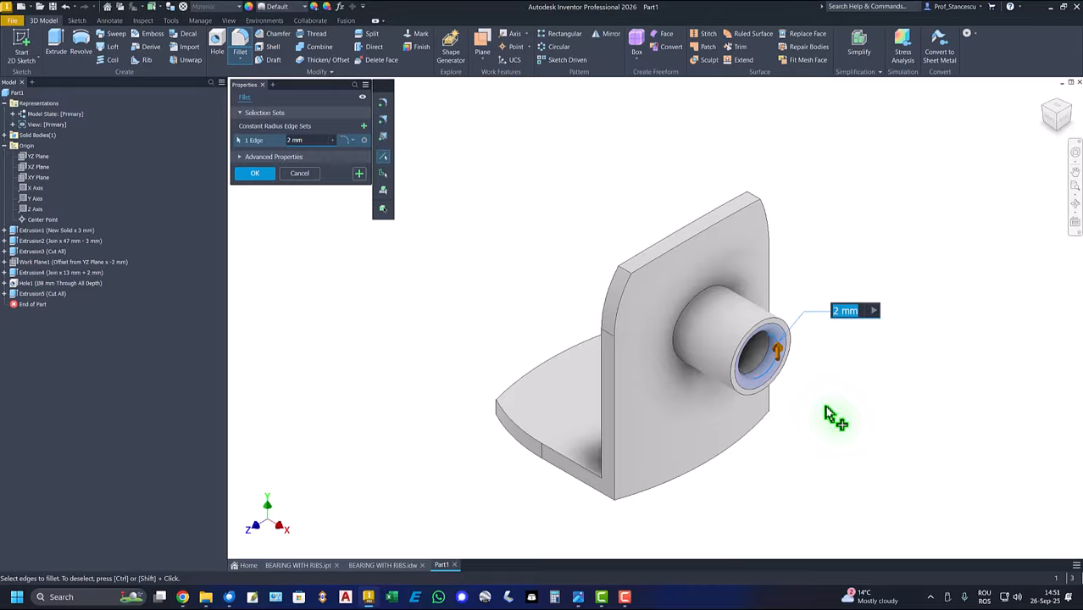
text(1,5)
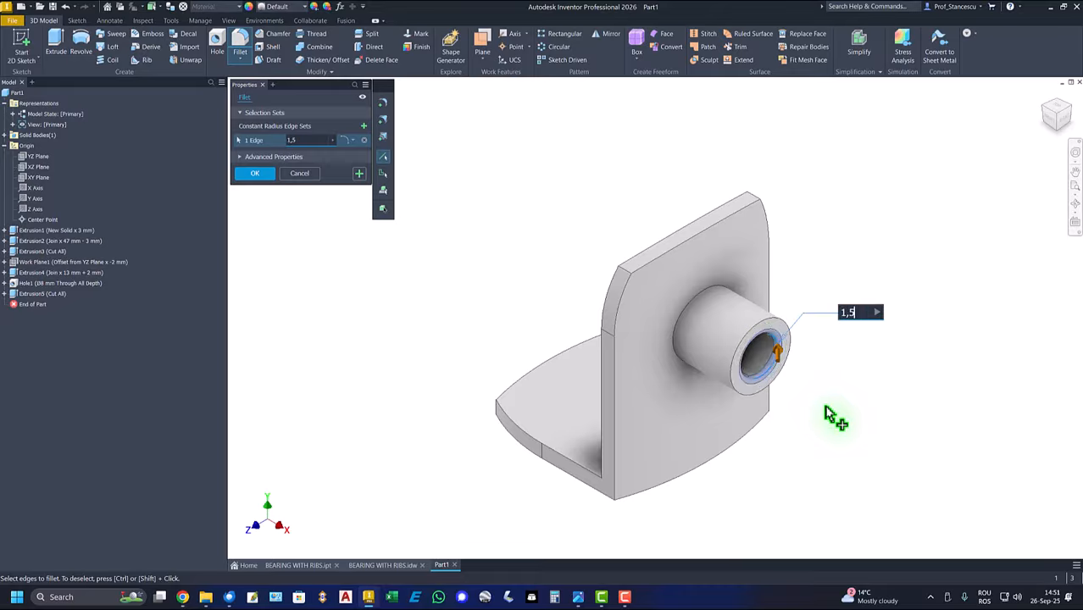
click(253, 173)
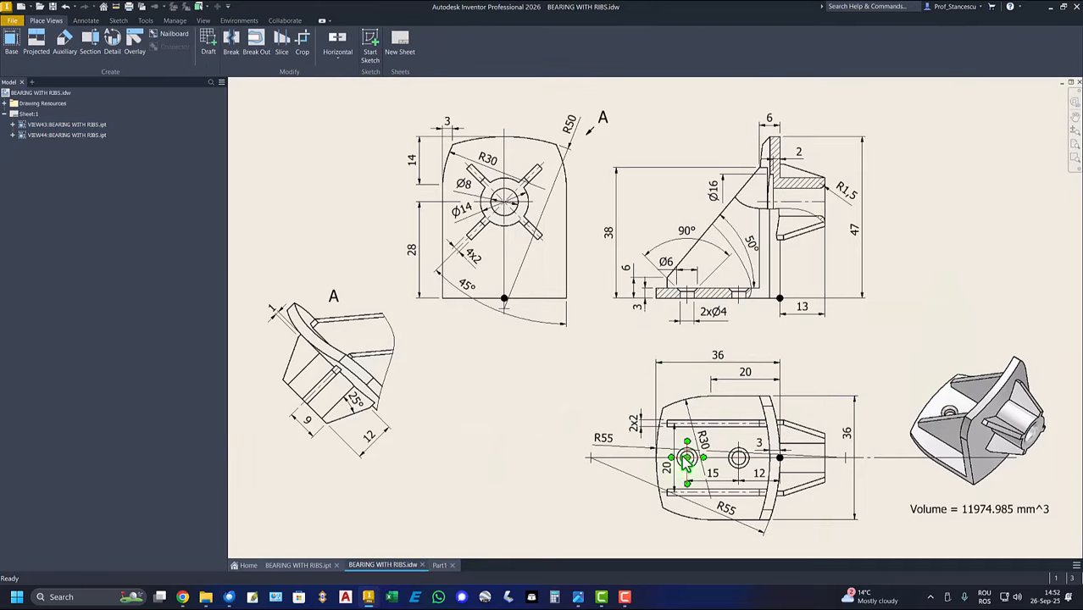
Start a sketch on the base plate's upper face and place two center points for the mounting holes
click(739, 466)
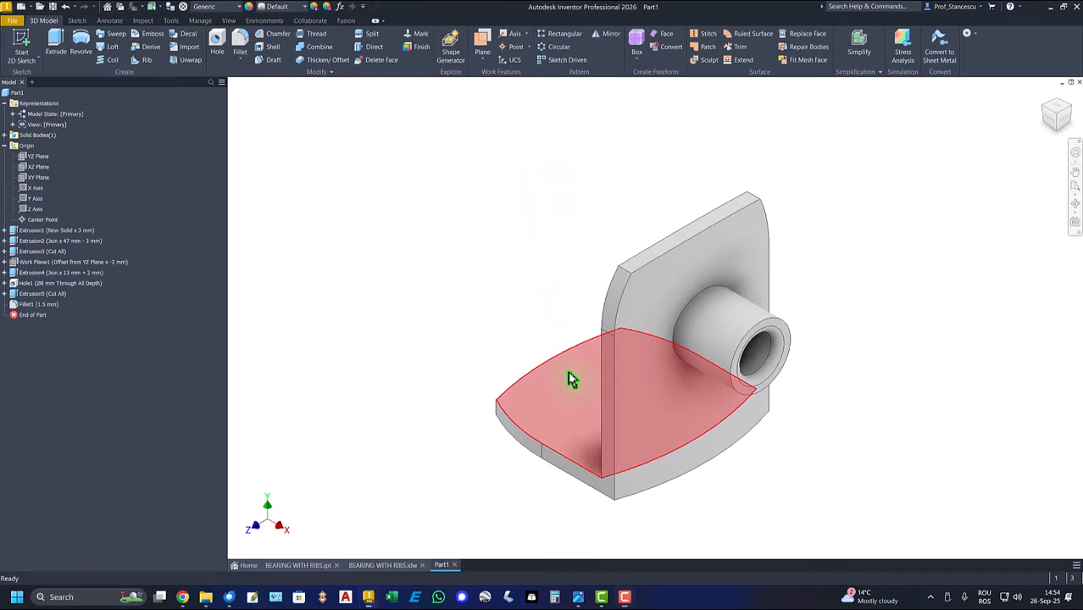
click(572, 380)
click(630, 367)
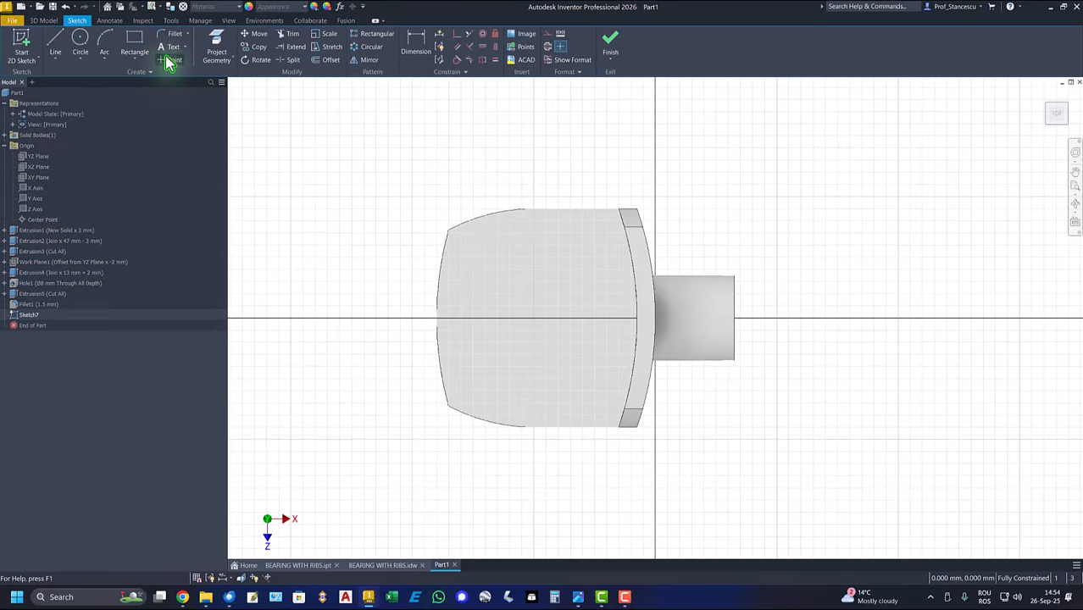
click(169, 59)
click(509, 297)
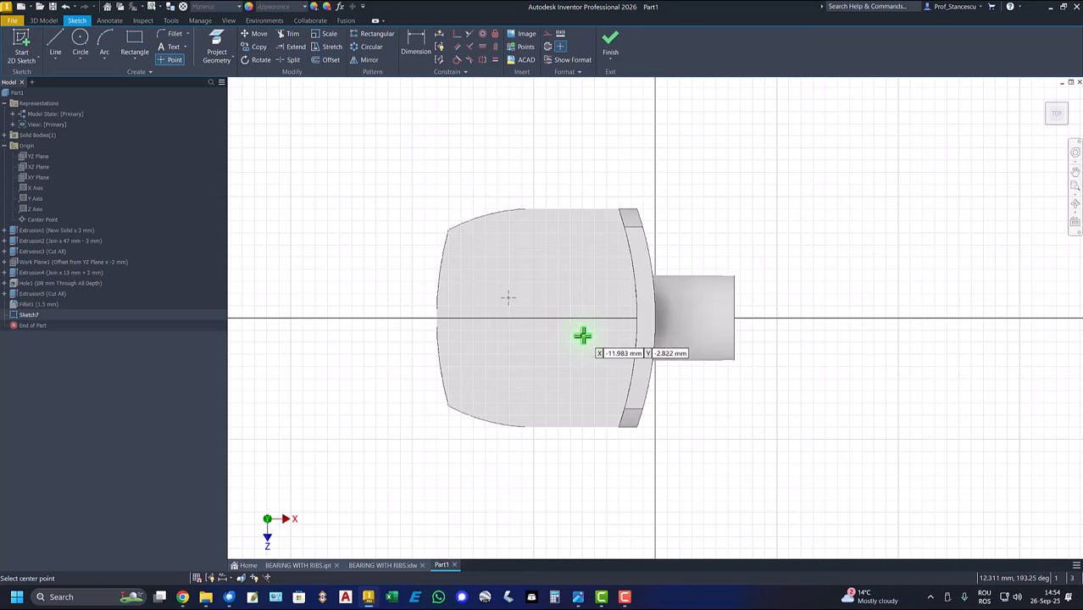
click(582, 336)
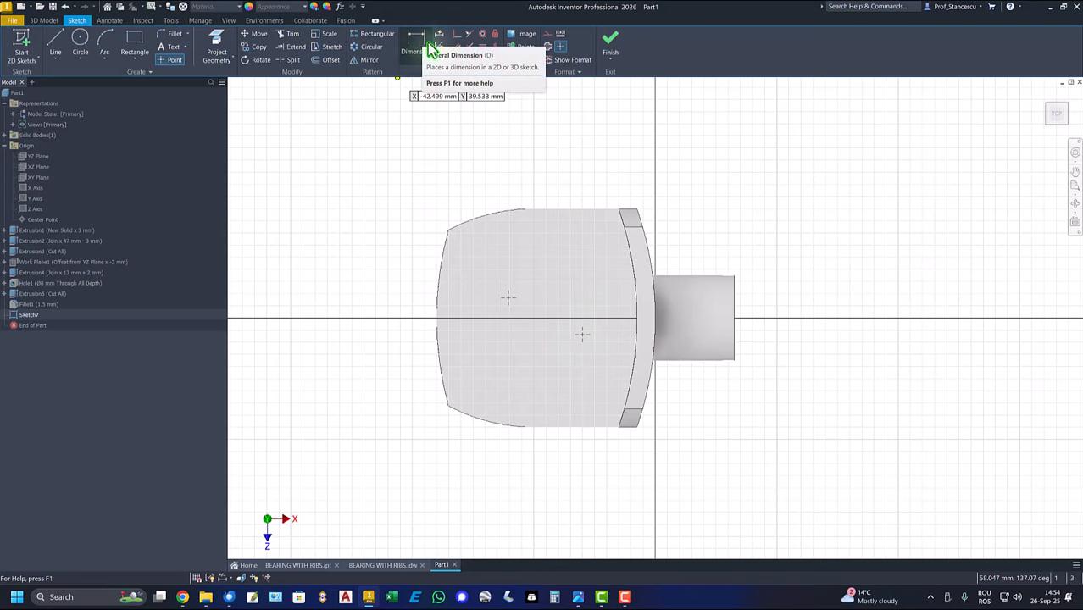
Apply Horizontal constraints to align the two hole points with each other and with the sketch origin
click(485, 50)
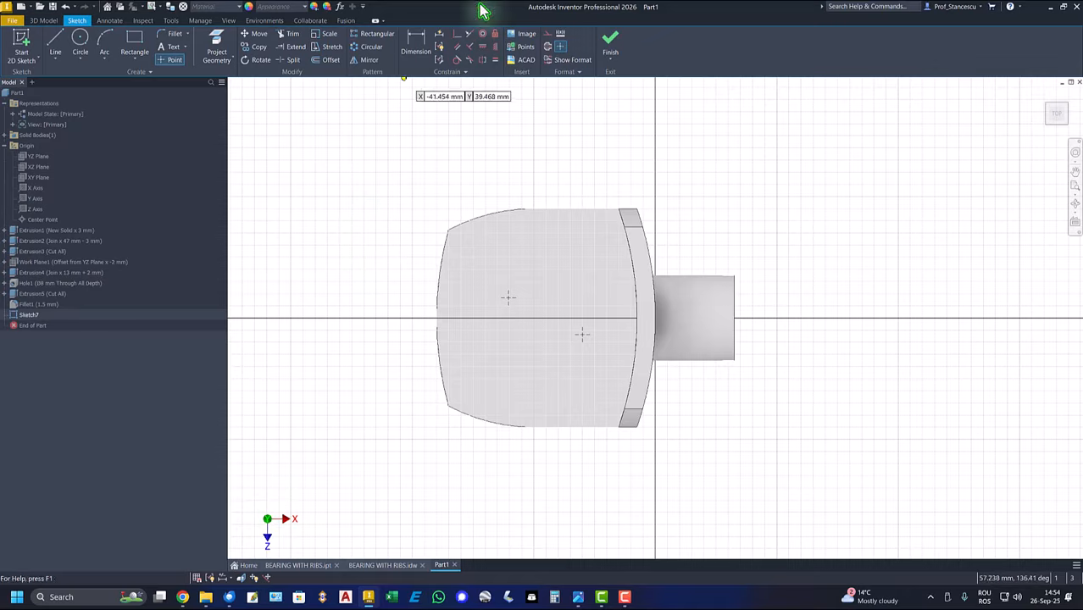
click(484, 48)
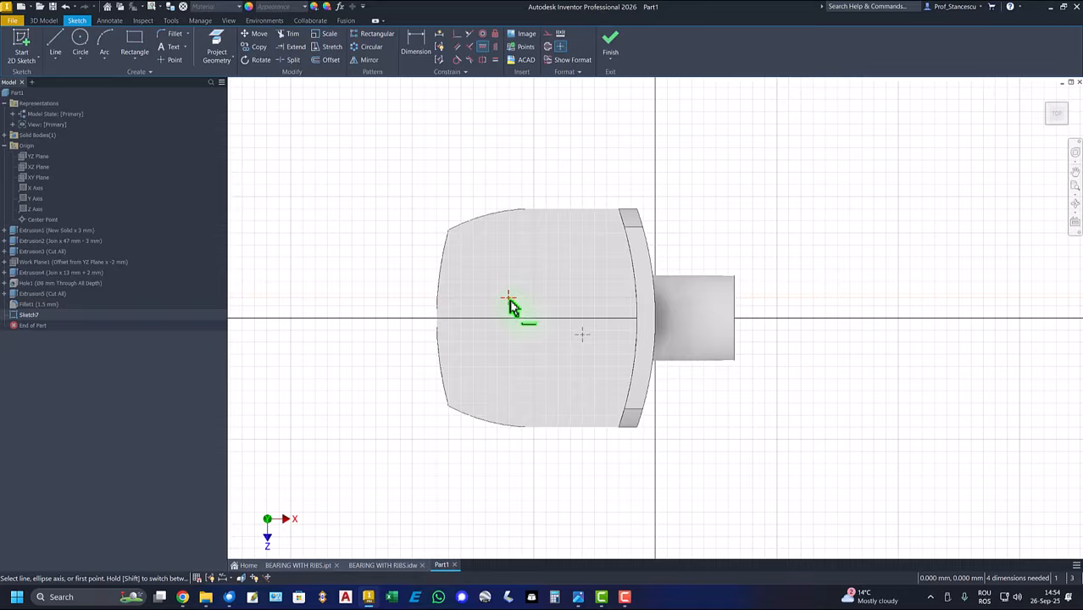
click(508, 296)
click(583, 334)
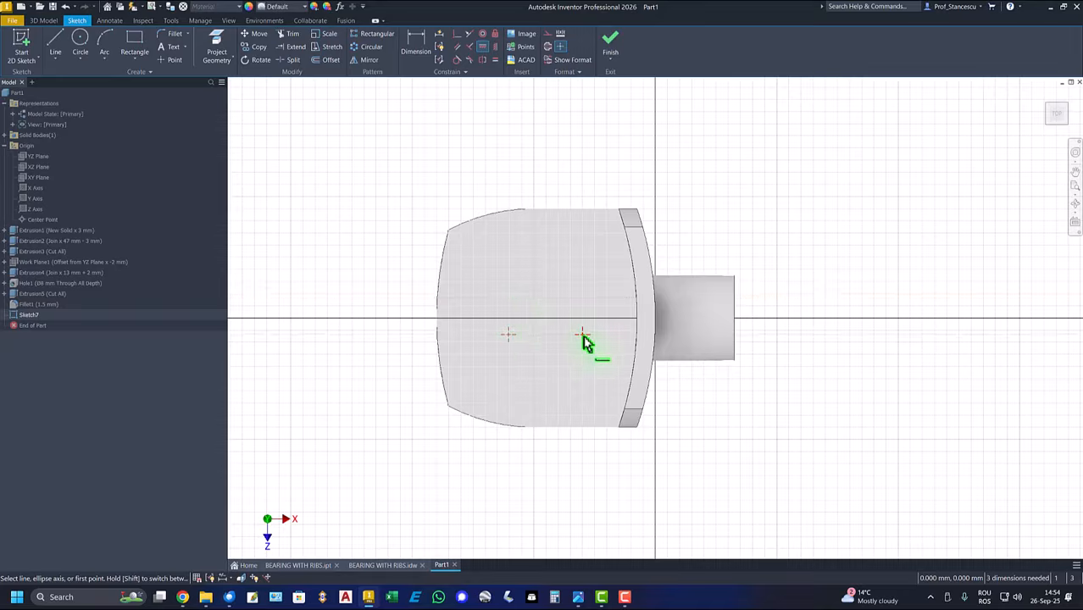
click(583, 334)
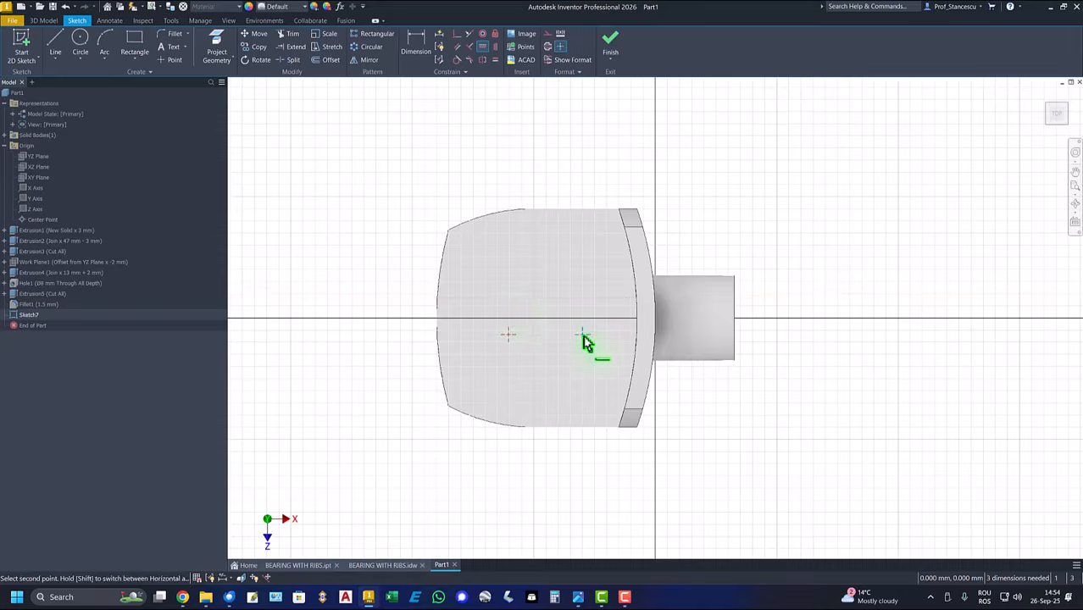
click(656, 322)
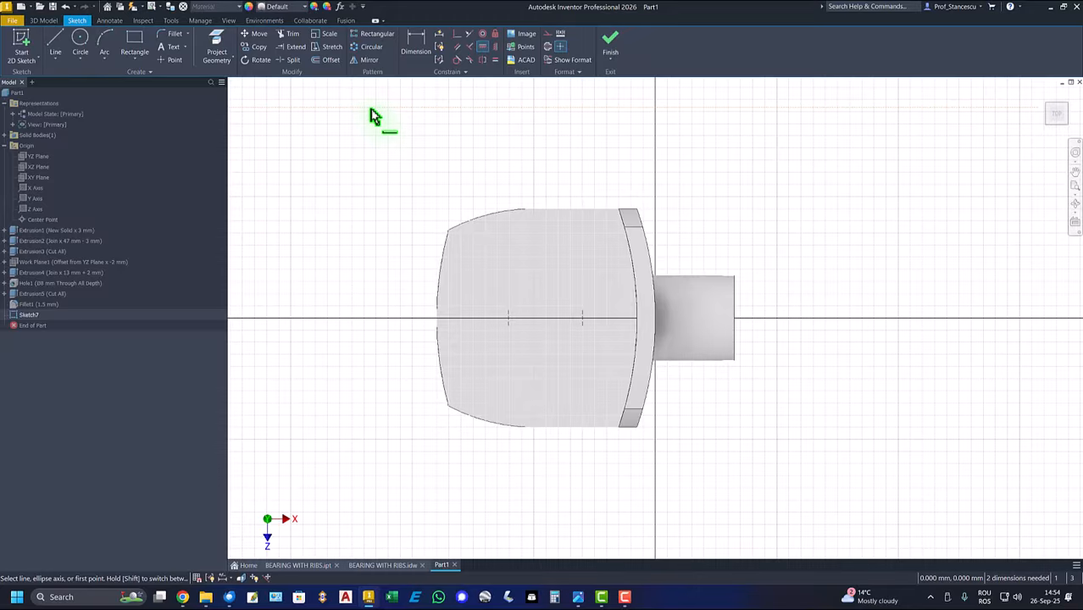
Convert the projected origin from a center point to a regular sketch point using sliced graphics, and finish the sketch
key(F7)
scroll(653, 333, up, 5)
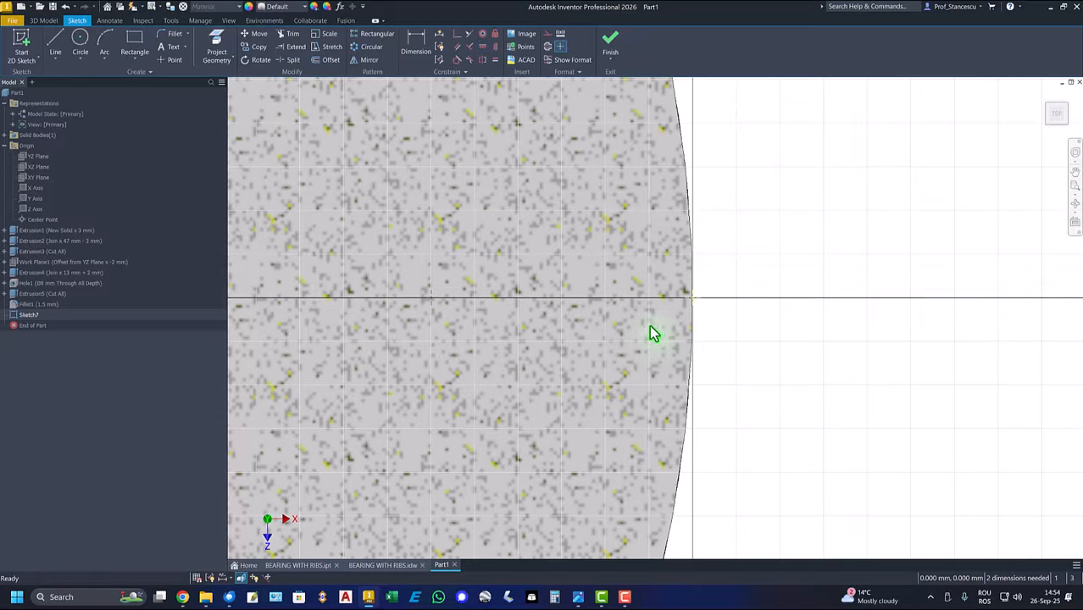
scroll(652, 333, up, 2)
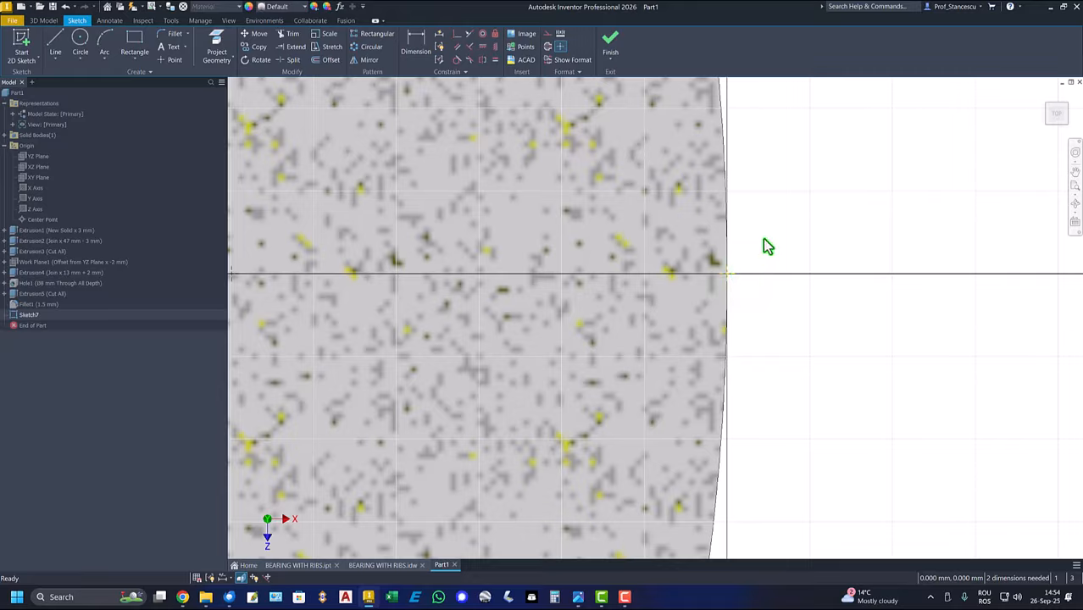
click(734, 277)
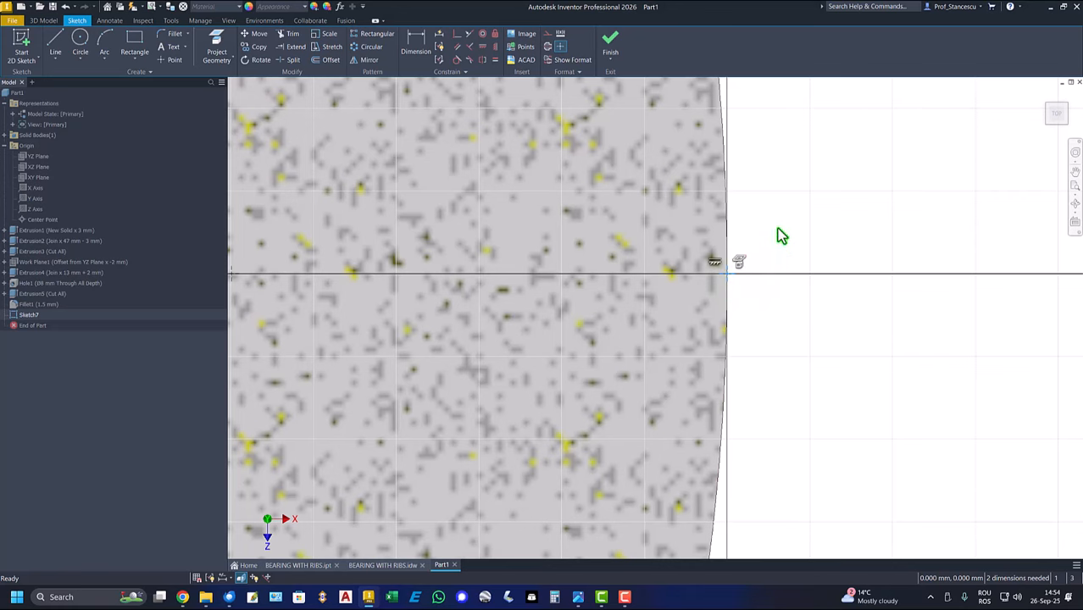
click(560, 51)
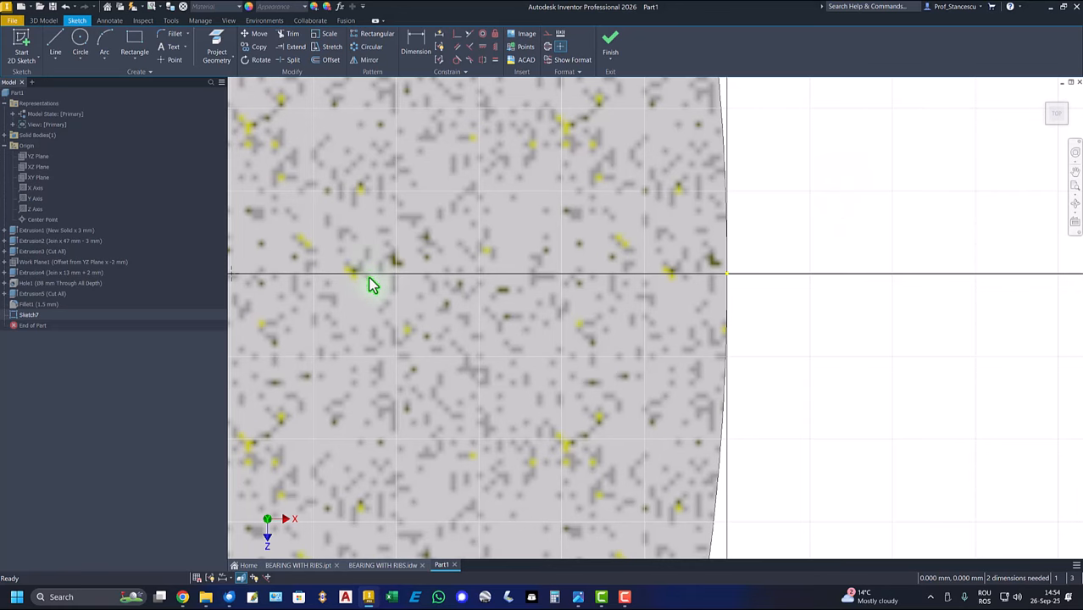
key(Home)
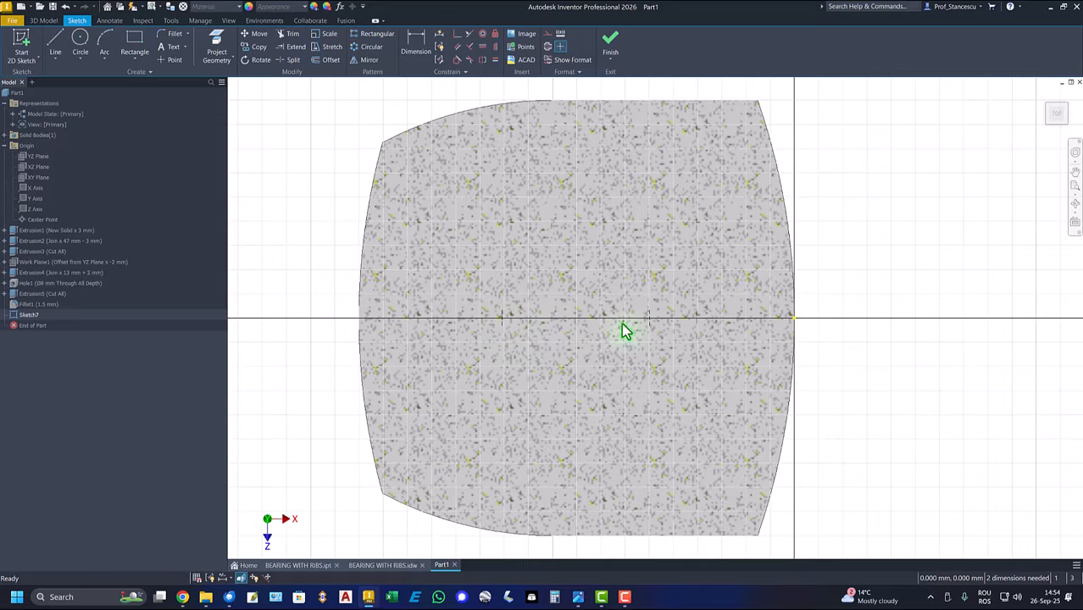
click(794, 318)
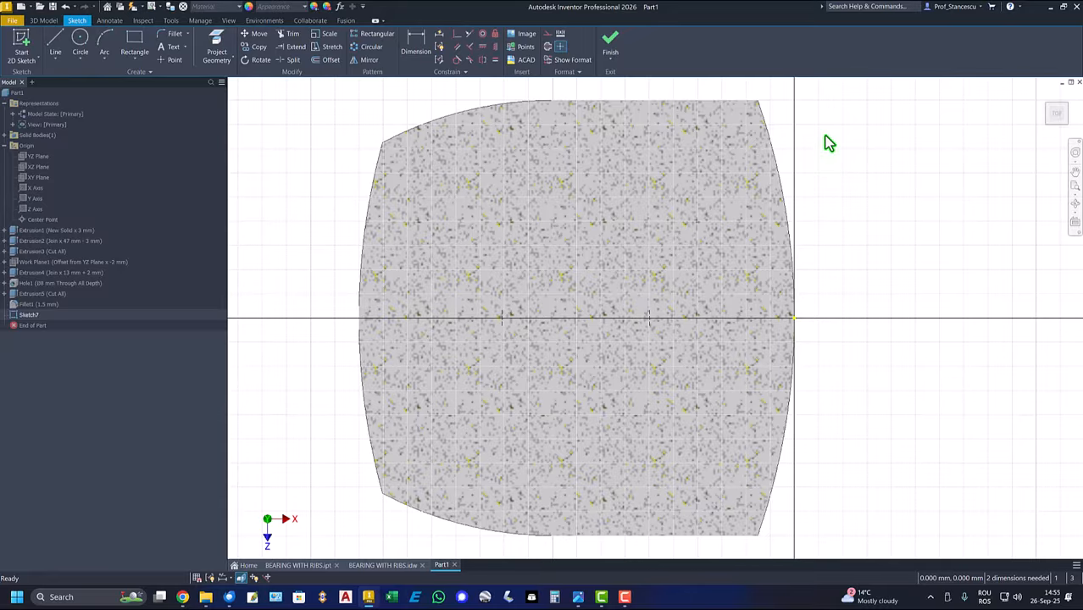
click(609, 49)
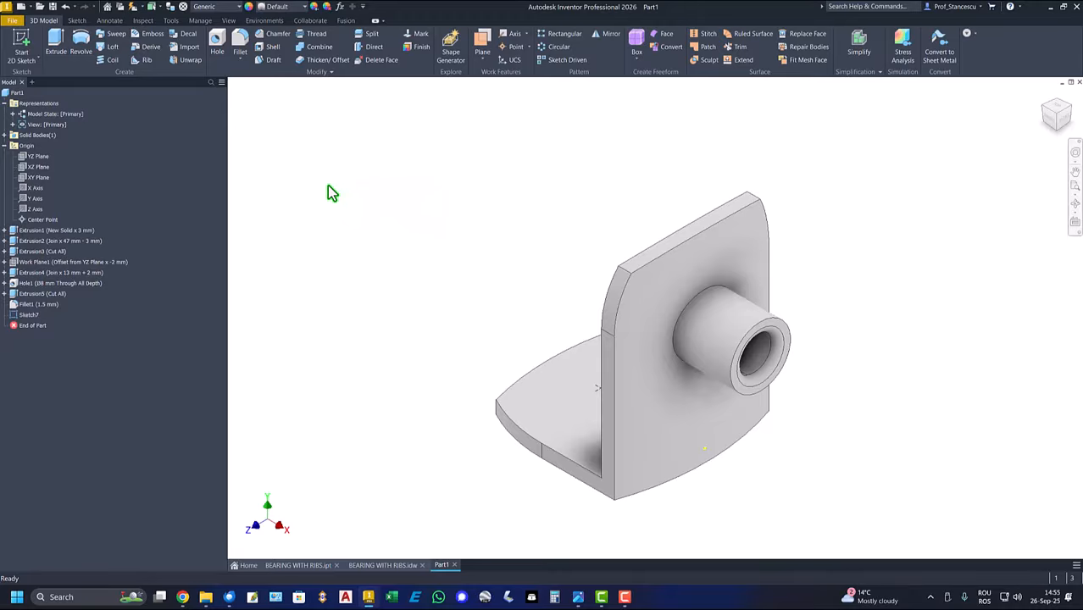
Create two through-all countersunk holes at the sketch points, with 4 mm hole diameter, 6 mm countersink diameter and 90-degree angle
click(217, 42)
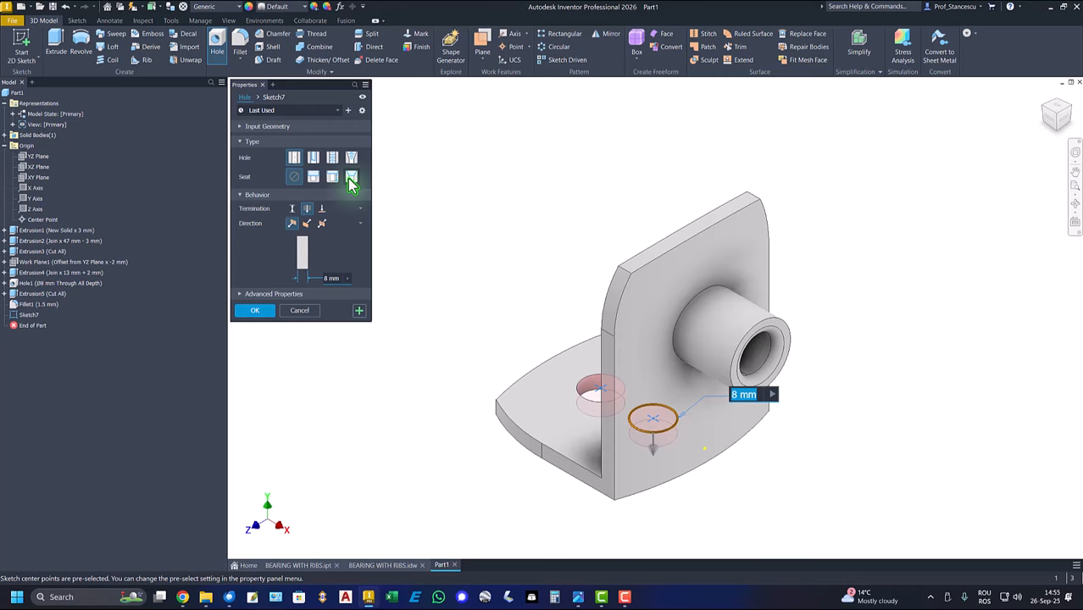
click(351, 178)
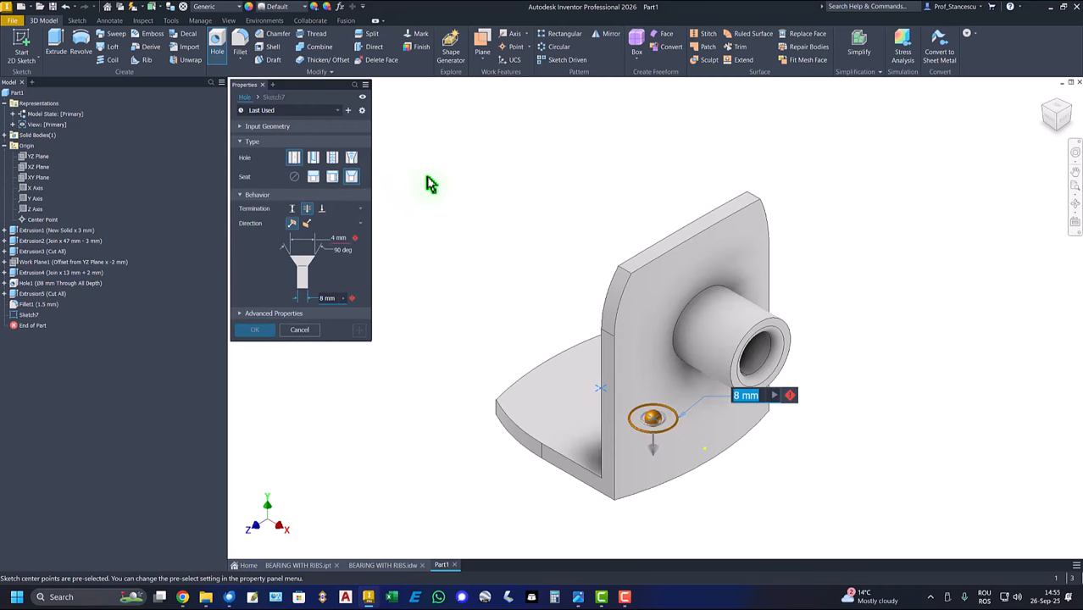
click(337, 239)
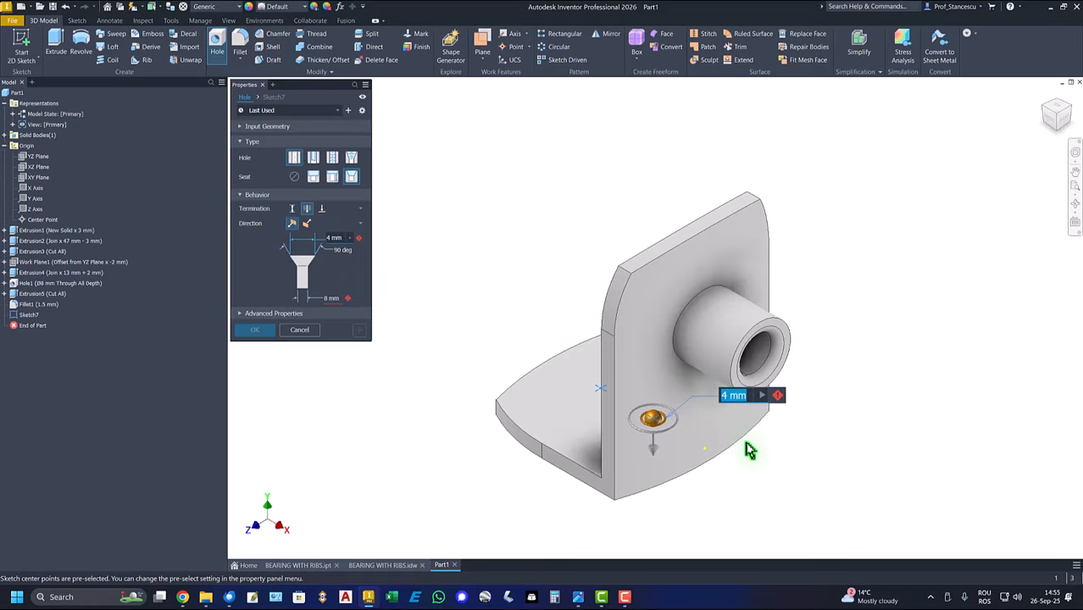
text(6)
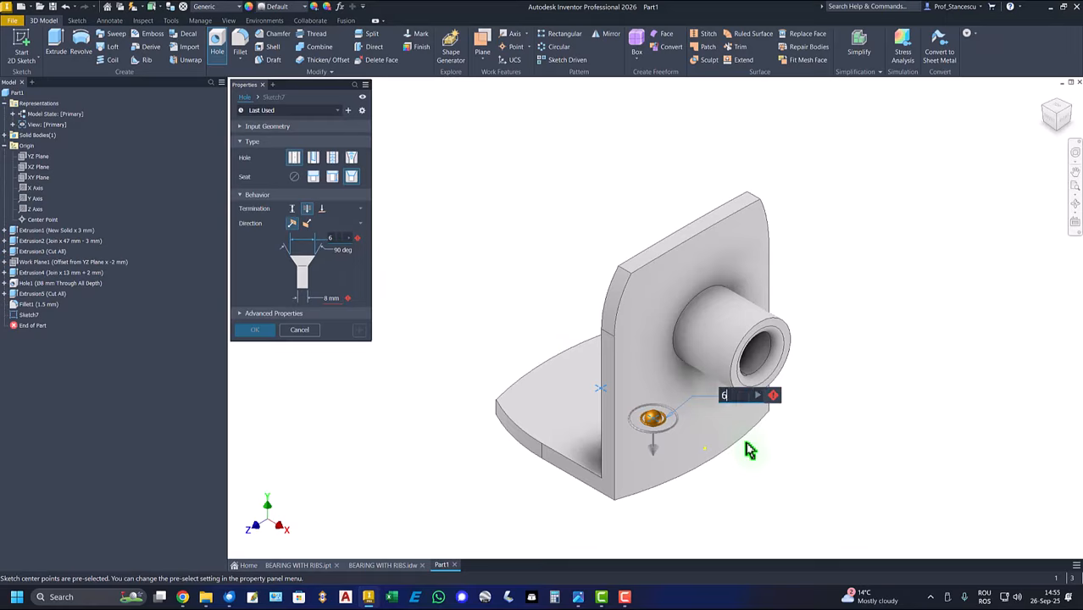
click(330, 298)
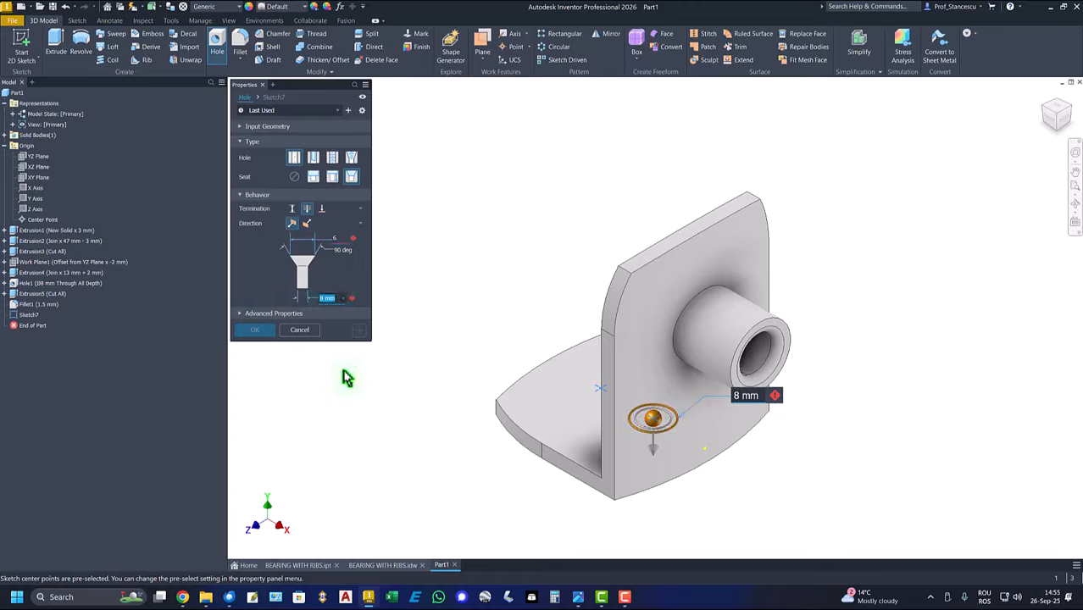
text(4)
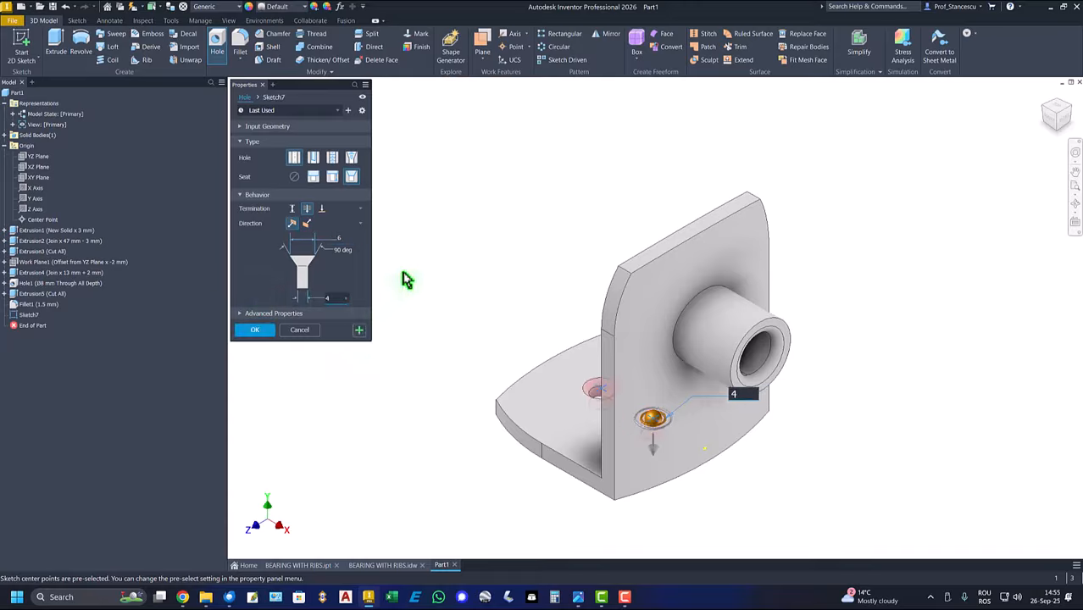
click(258, 332)
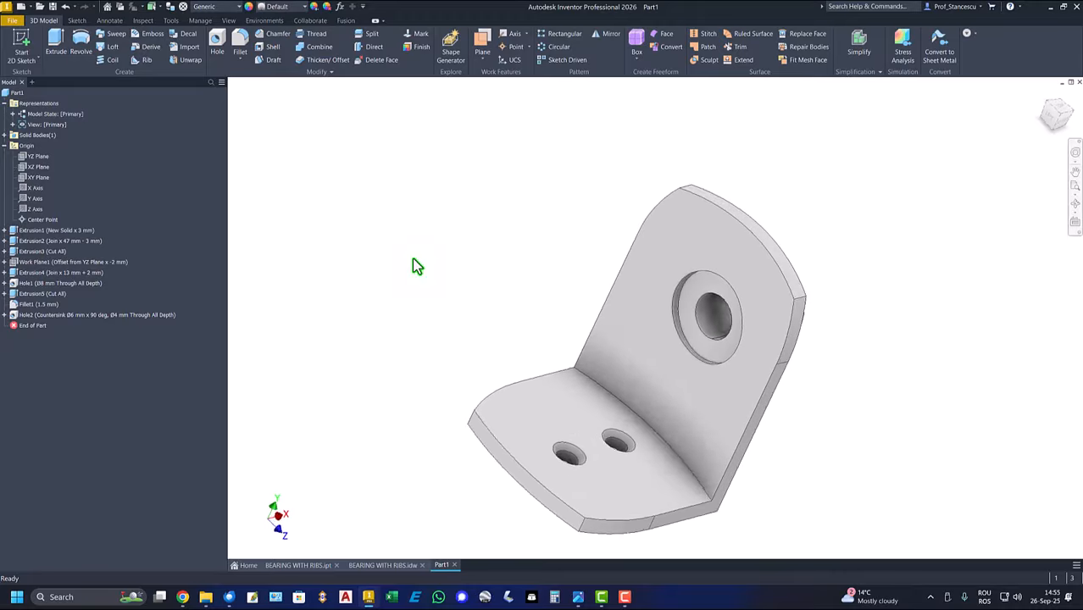
key(F6)
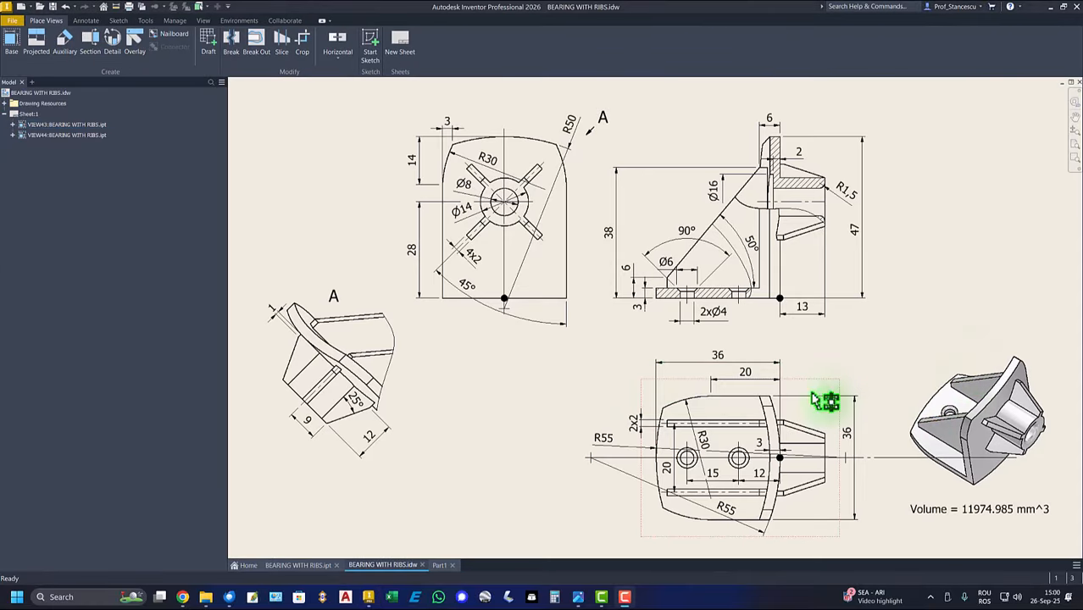
Return to the part model and create a work plane offset 20/2 mm from the XY plane
click(633, 431)
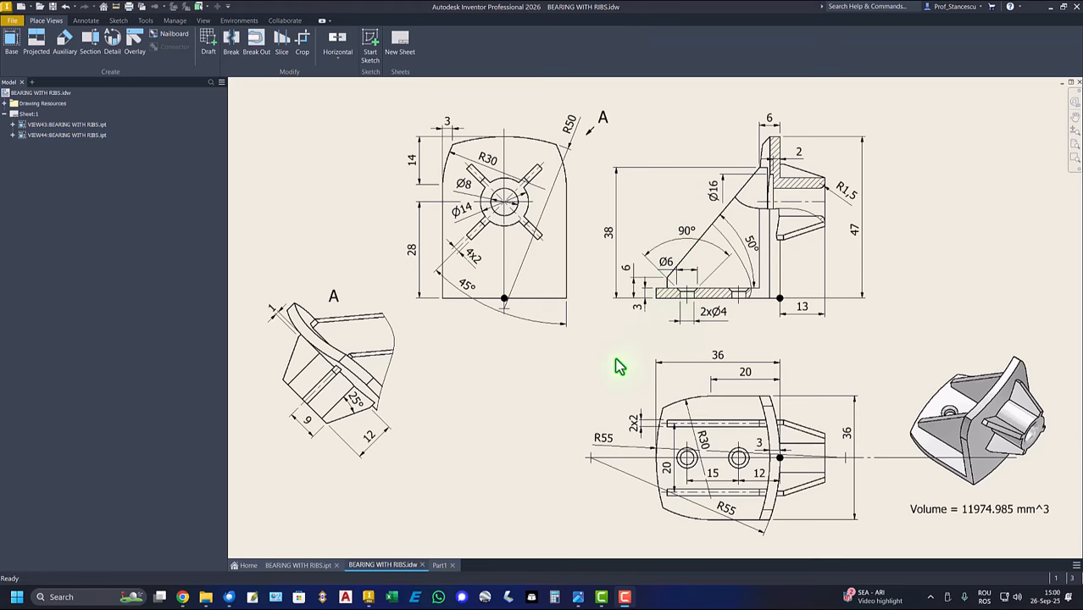
click(439, 565)
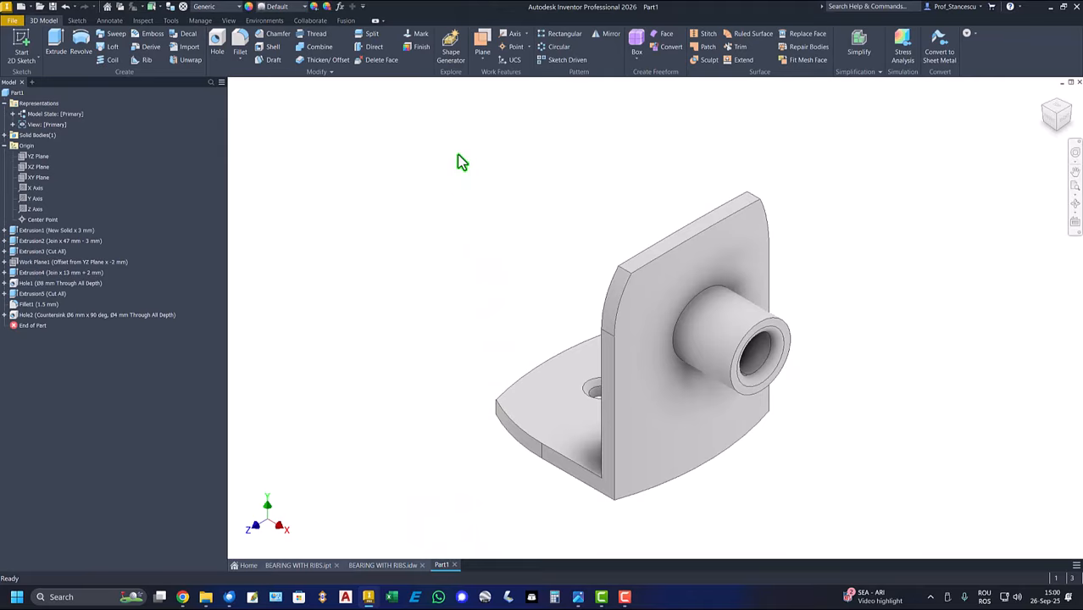
click(482, 53)
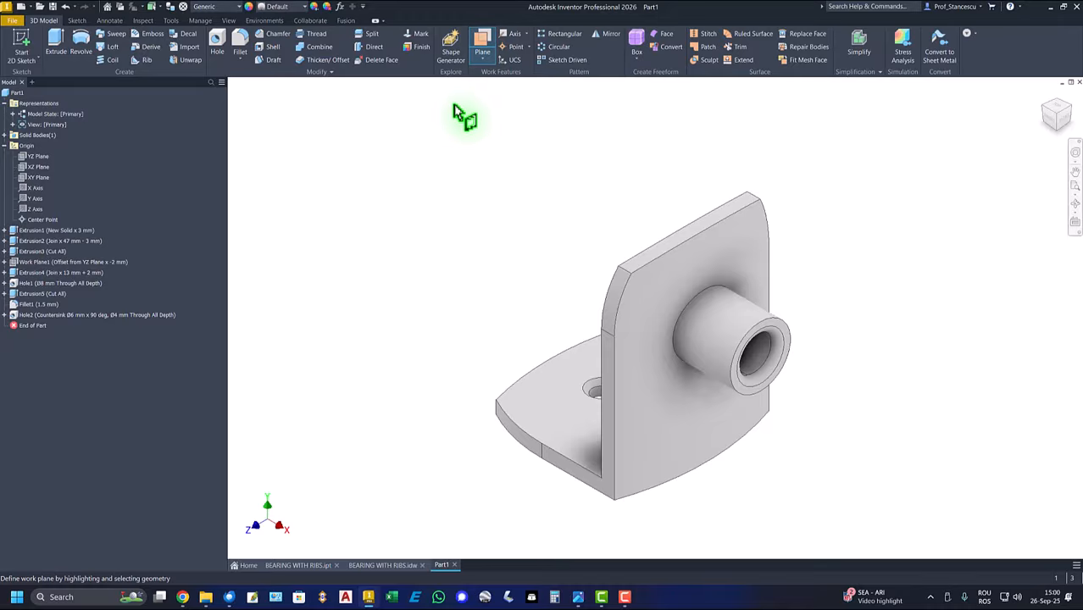
click(39, 177)
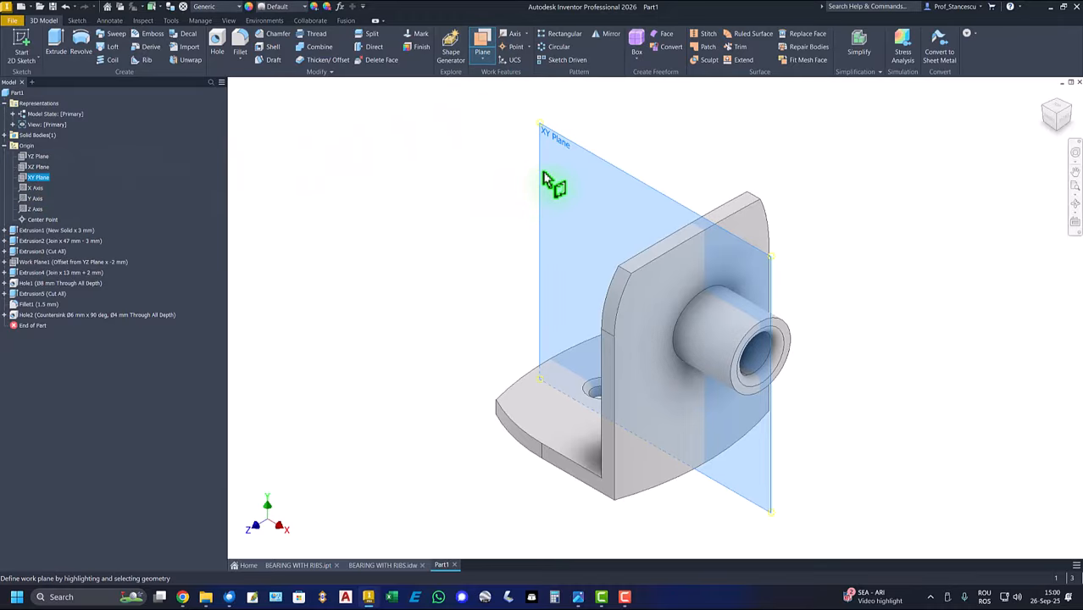
drag(549, 187, 511, 195)
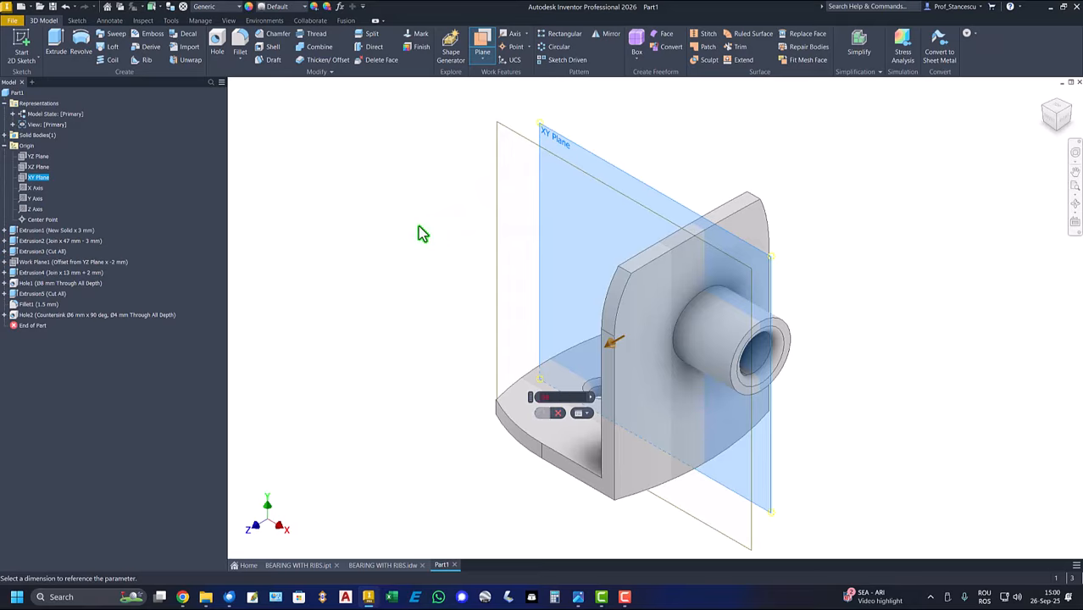
text(20/2)
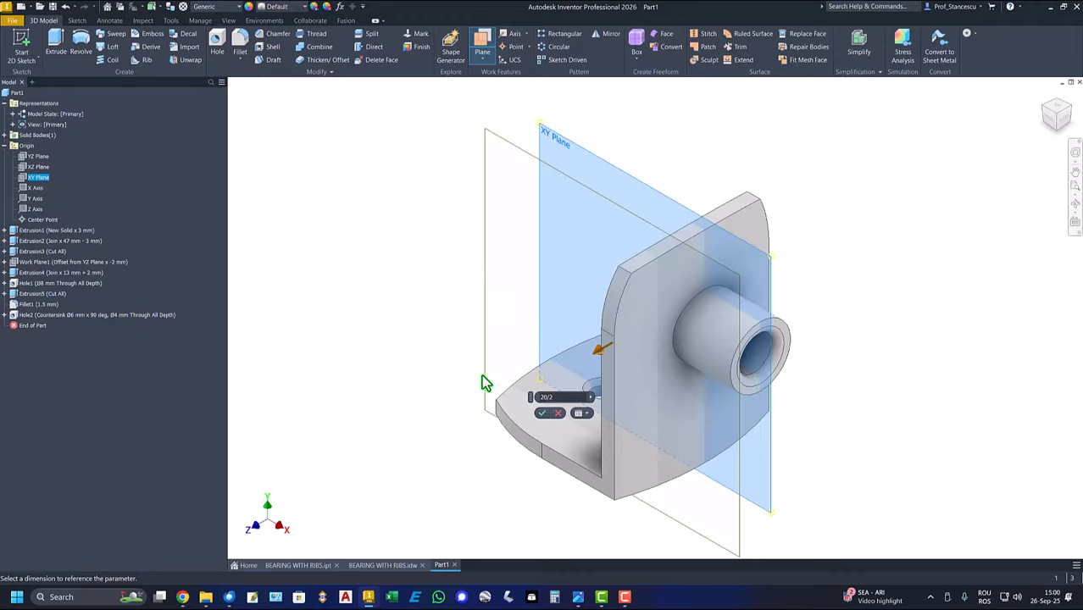
click(543, 415)
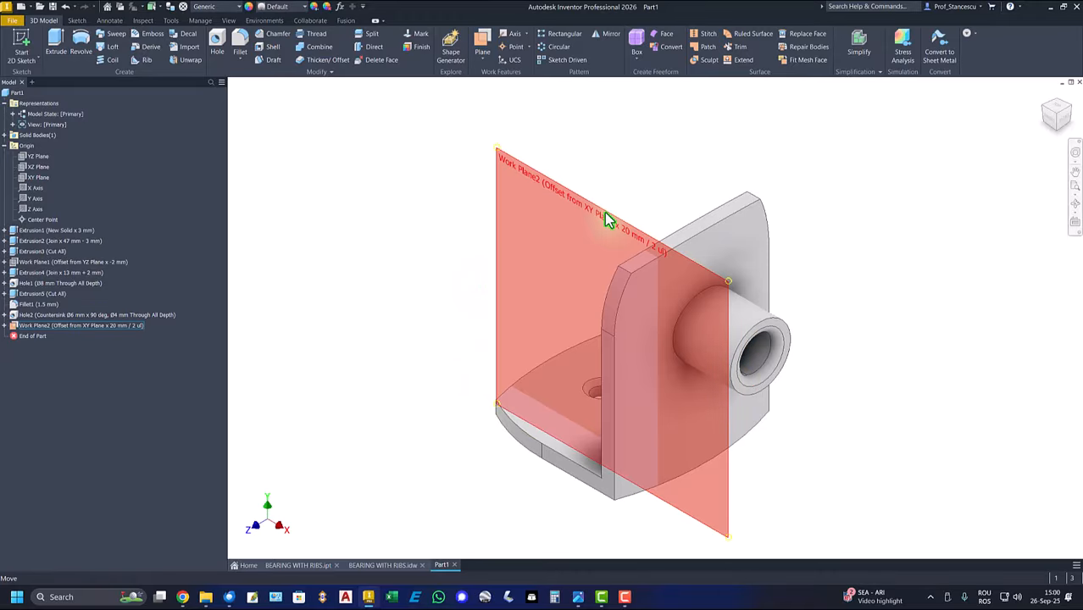
Sketch an open rib profile on the offset plane using sliced graphics: a vertical line about 2.6 mm, a sloped line and a horizontal line about 2.8 mm
click(607, 219)
click(632, 207)
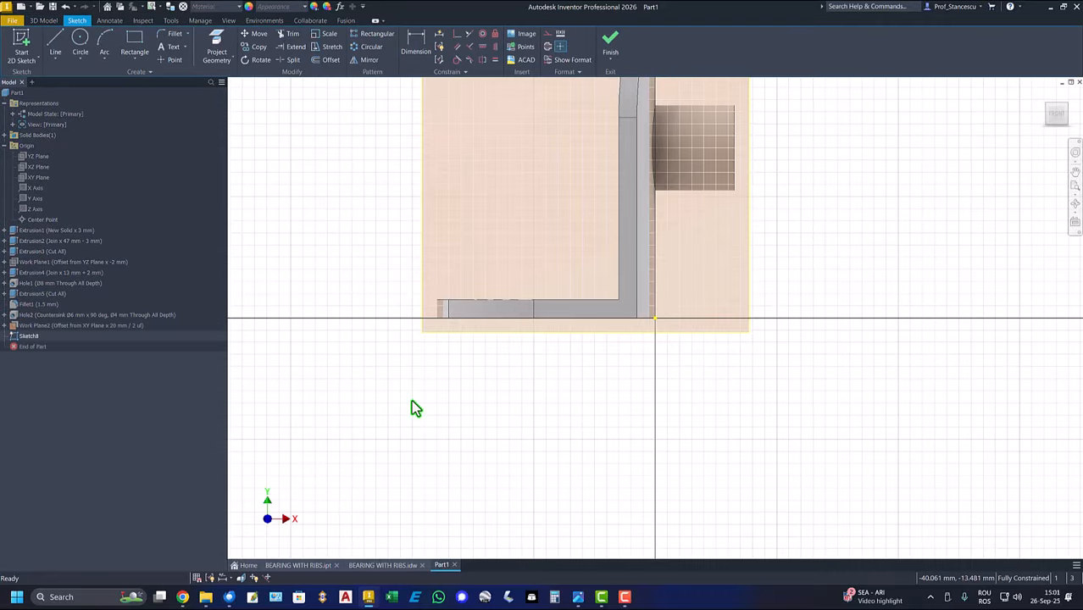
key(Home)
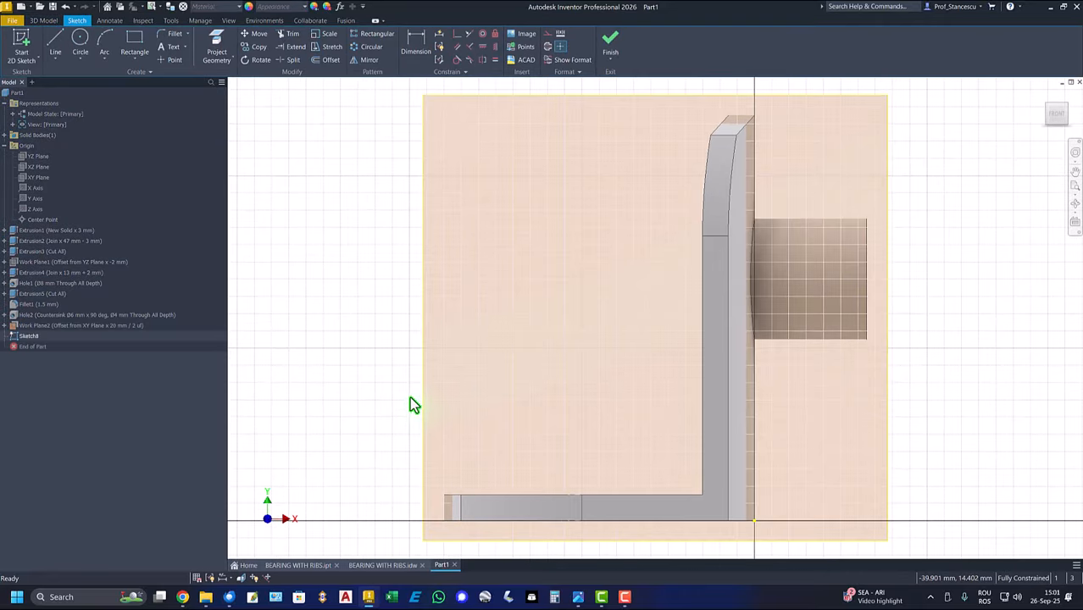
key(F7)
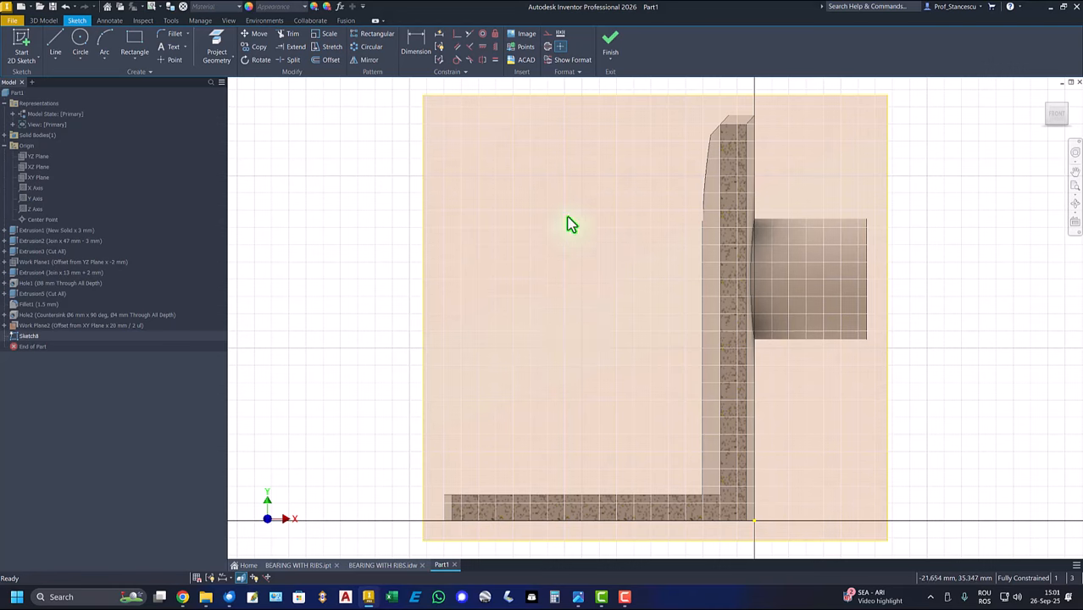
click(55, 39)
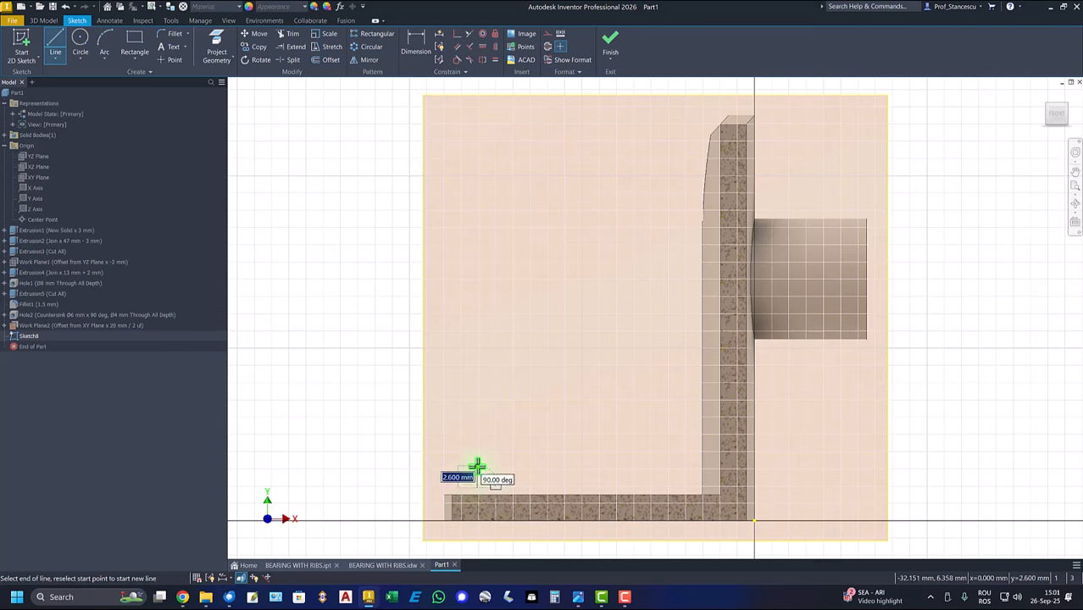
click(477, 465)
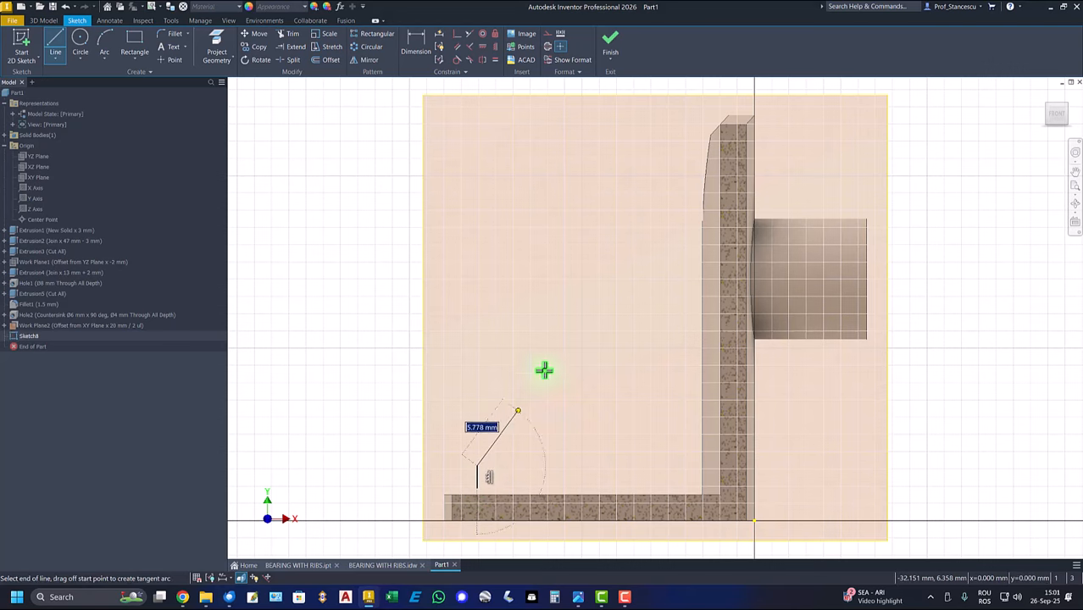
click(674, 230)
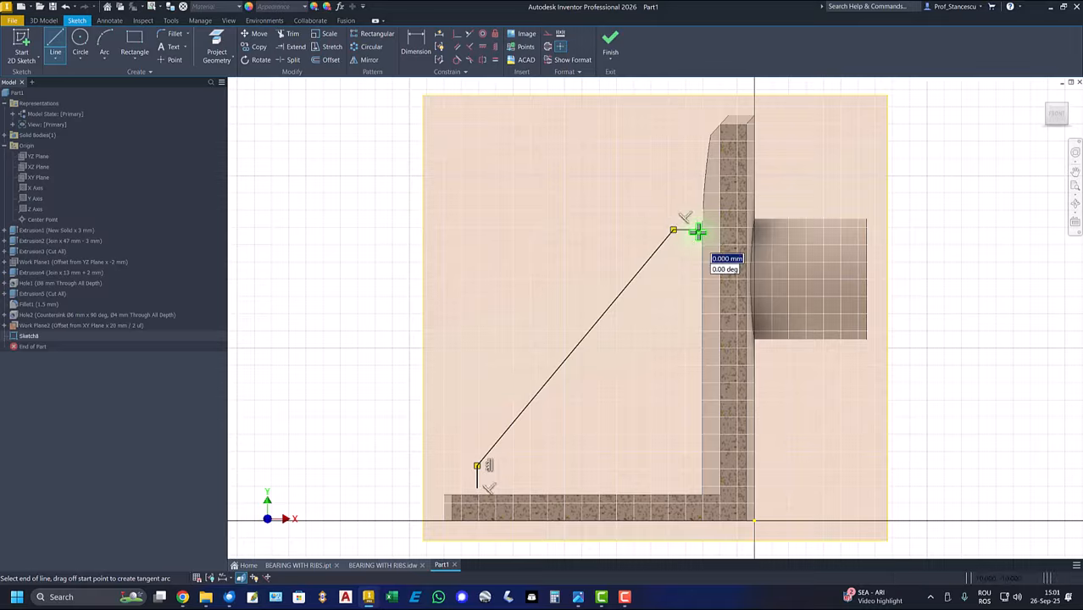
click(673, 229)
right_click(652, 314)
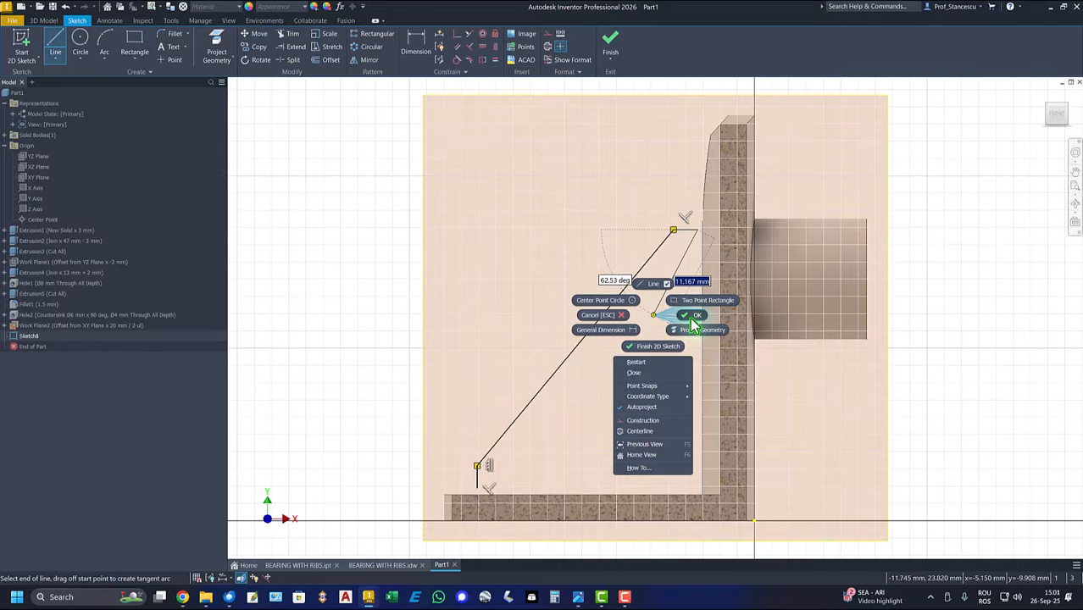
click(693, 318)
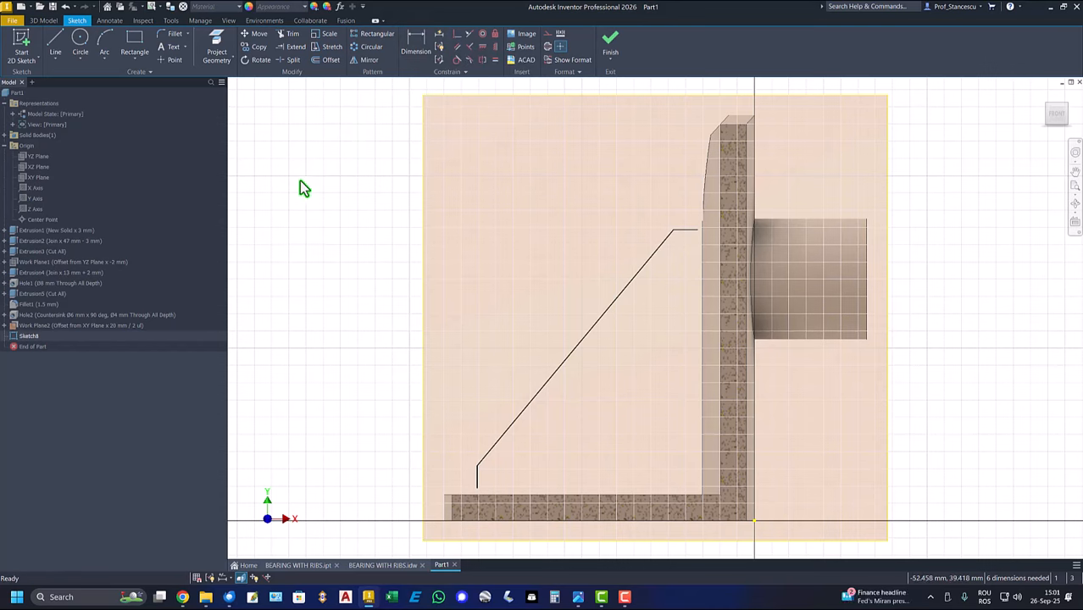
Project the base plate's bottom edge and dimension the angle between it and the sloped rib line as 50 degrees
click(216, 47)
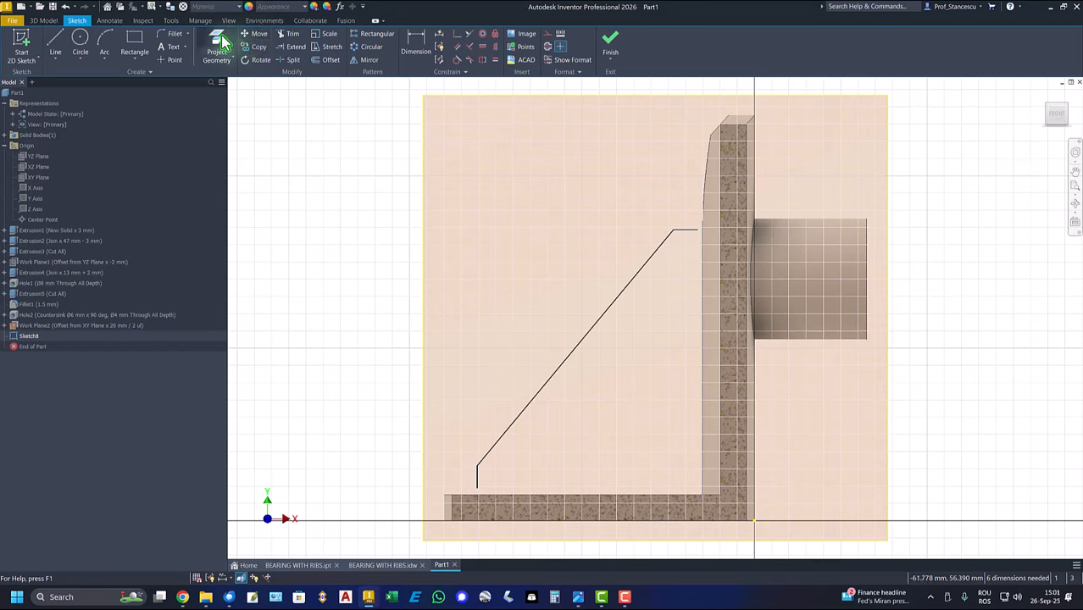
click(592, 527)
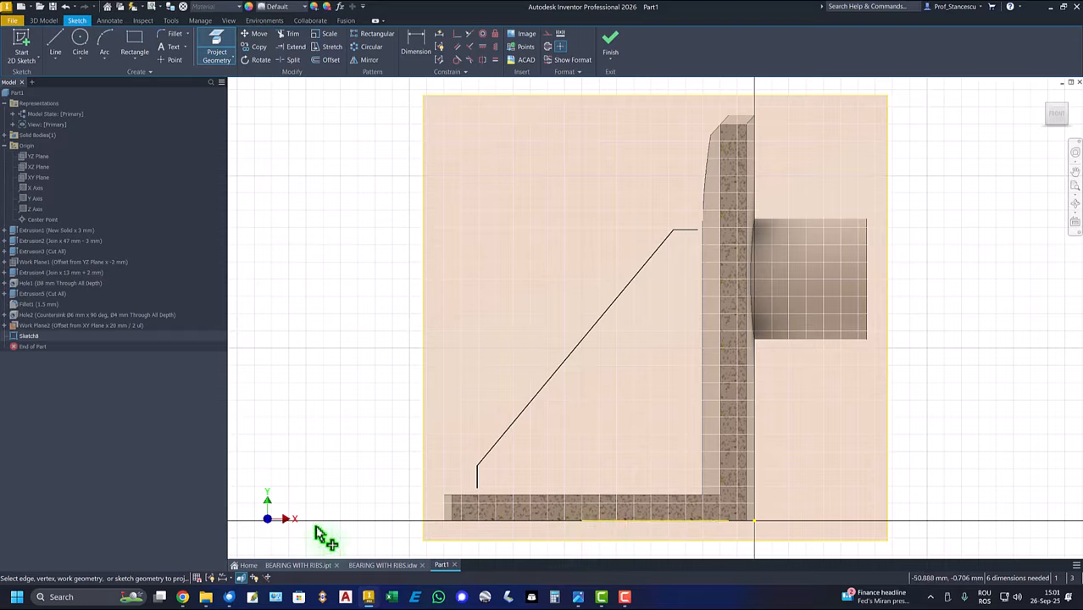
click(419, 47)
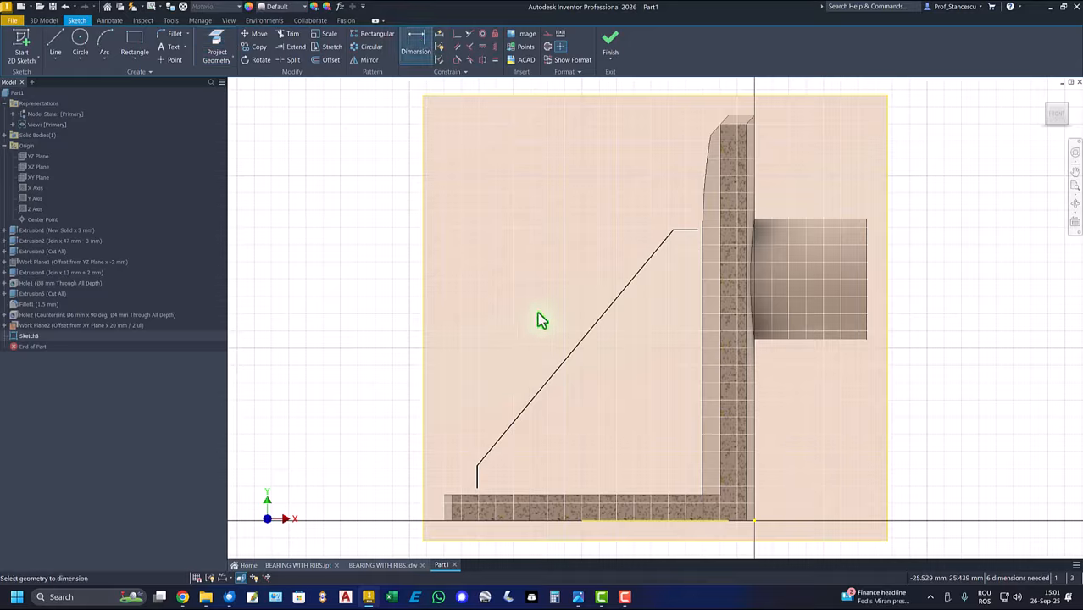
click(566, 373)
click(642, 518)
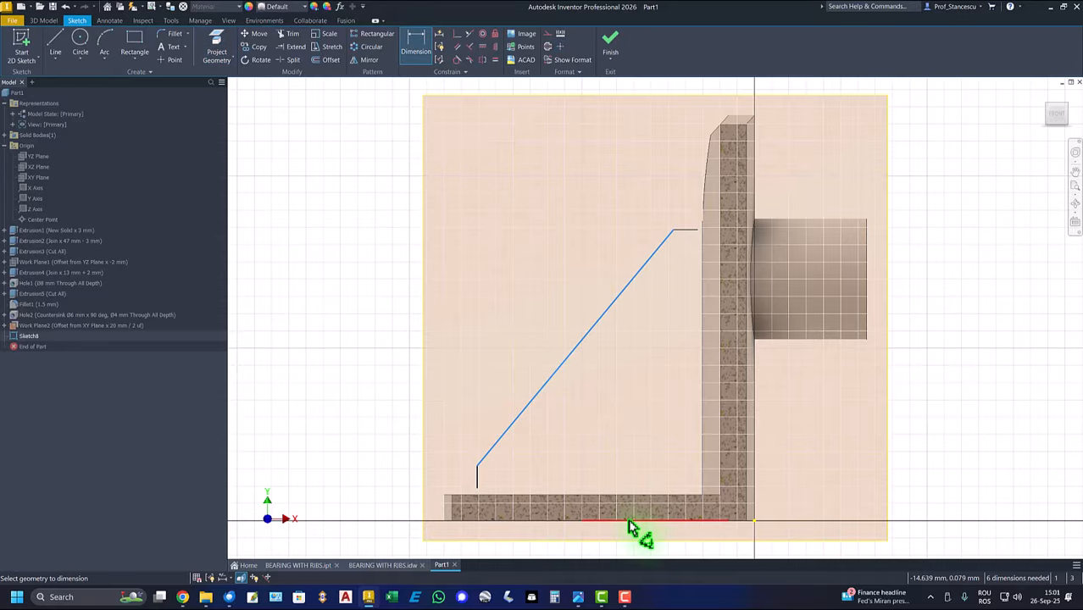
click(640, 426)
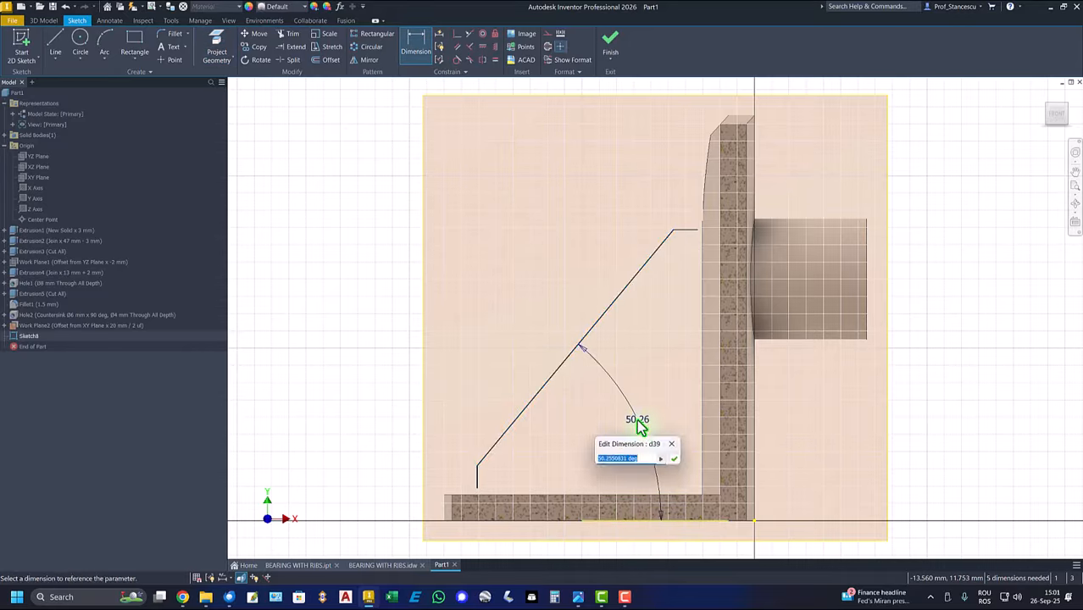
text(50)
key(Return)
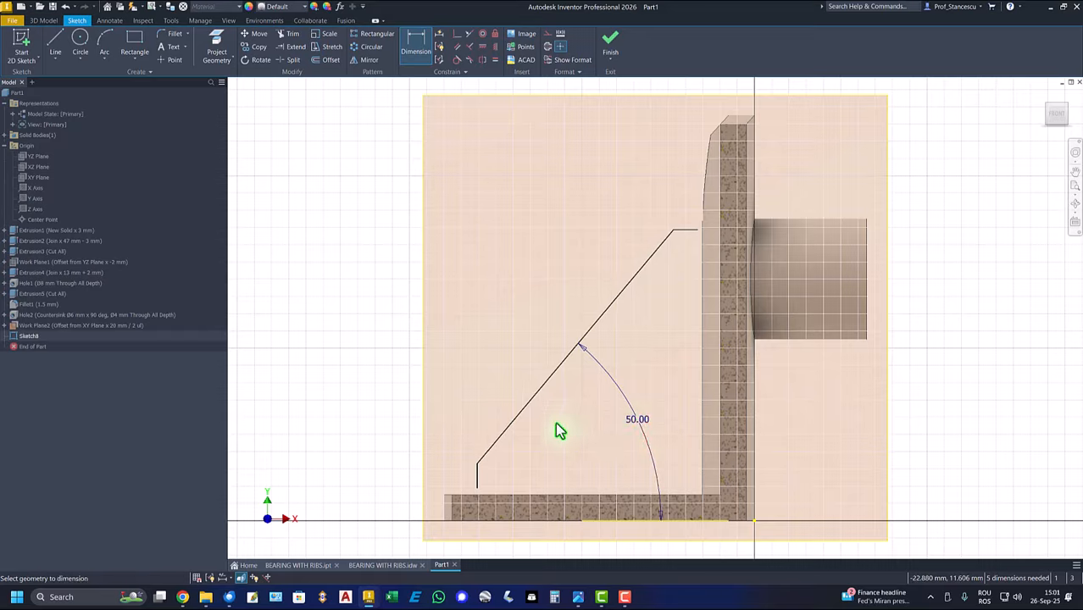
Dimension the sloped line's lower end 6 mm and the upper horizontal line 38 mm above the projected bottom edge
click(477, 466)
click(610, 519)
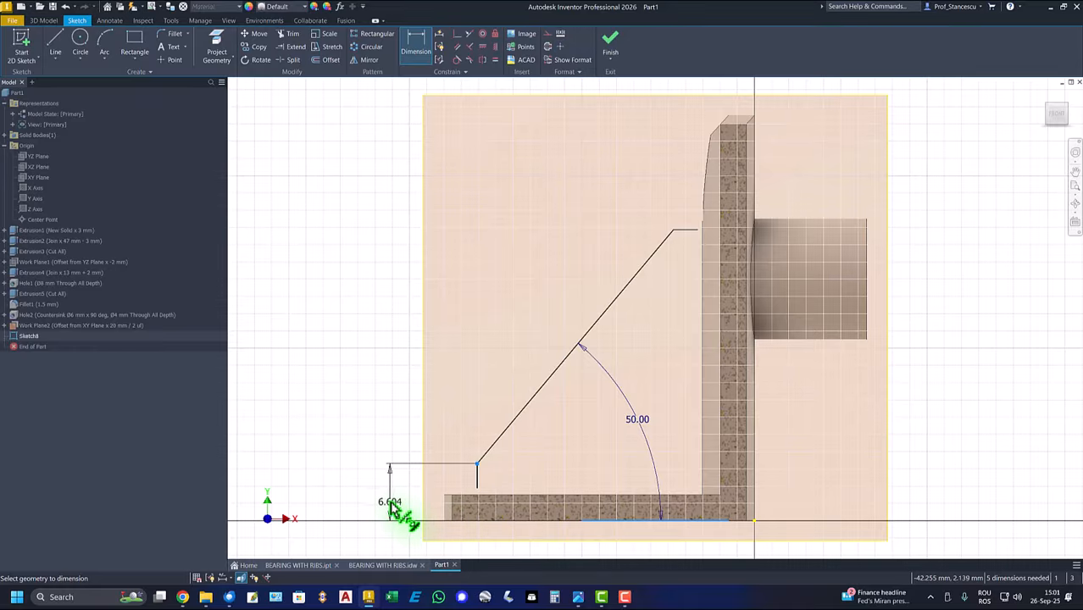
click(388, 503)
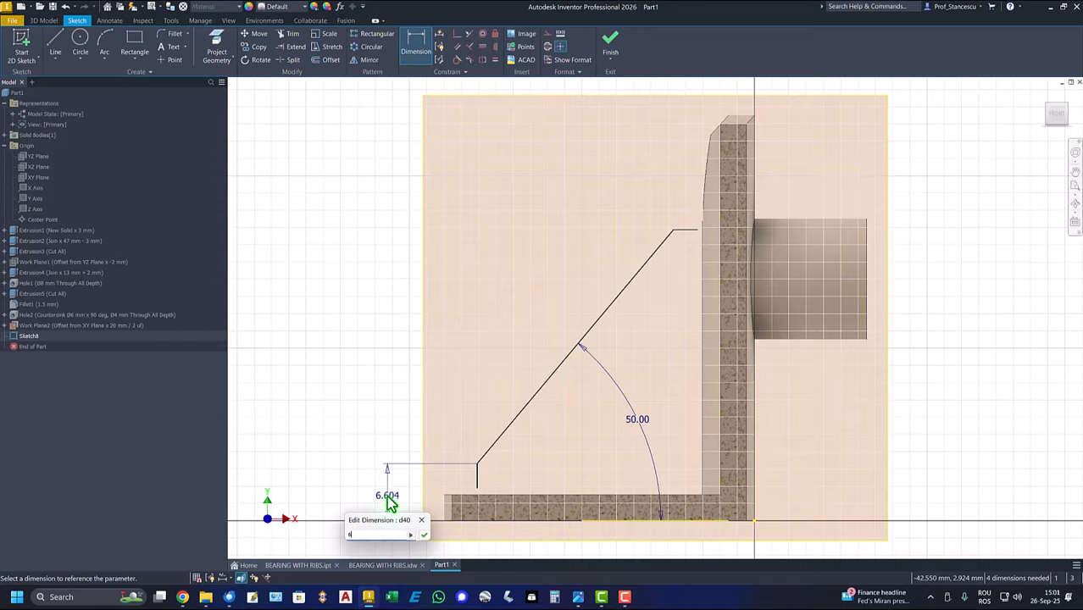
key(Return)
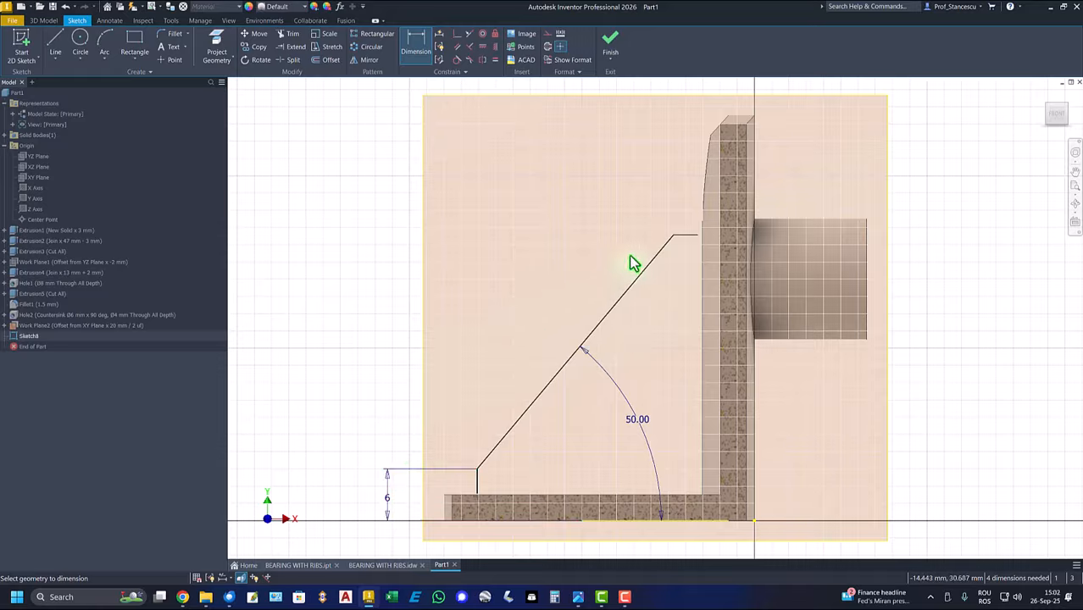
click(679, 238)
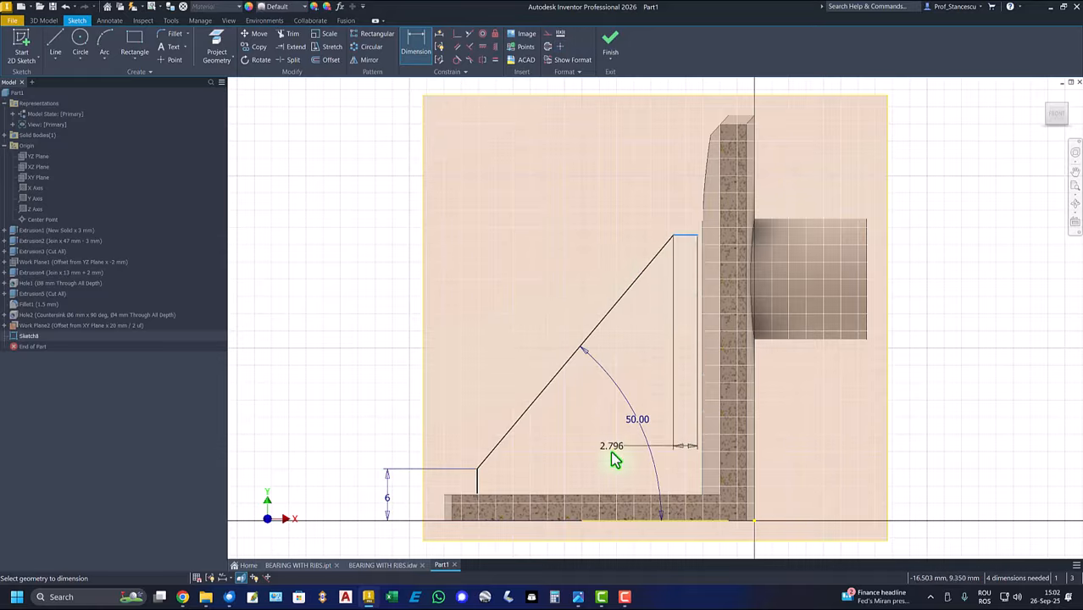
click(663, 526)
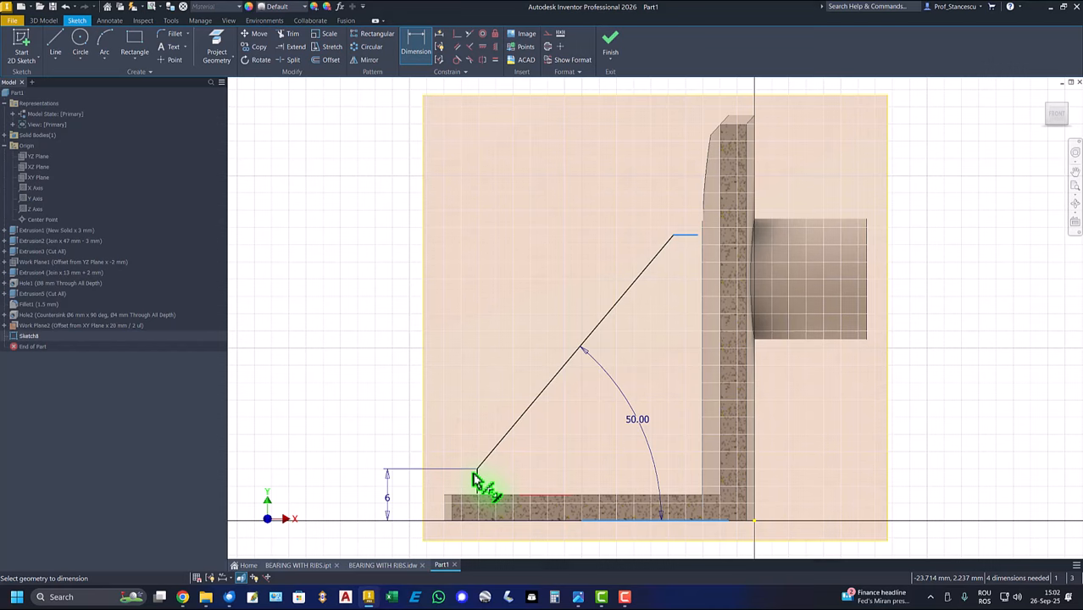
click(341, 385)
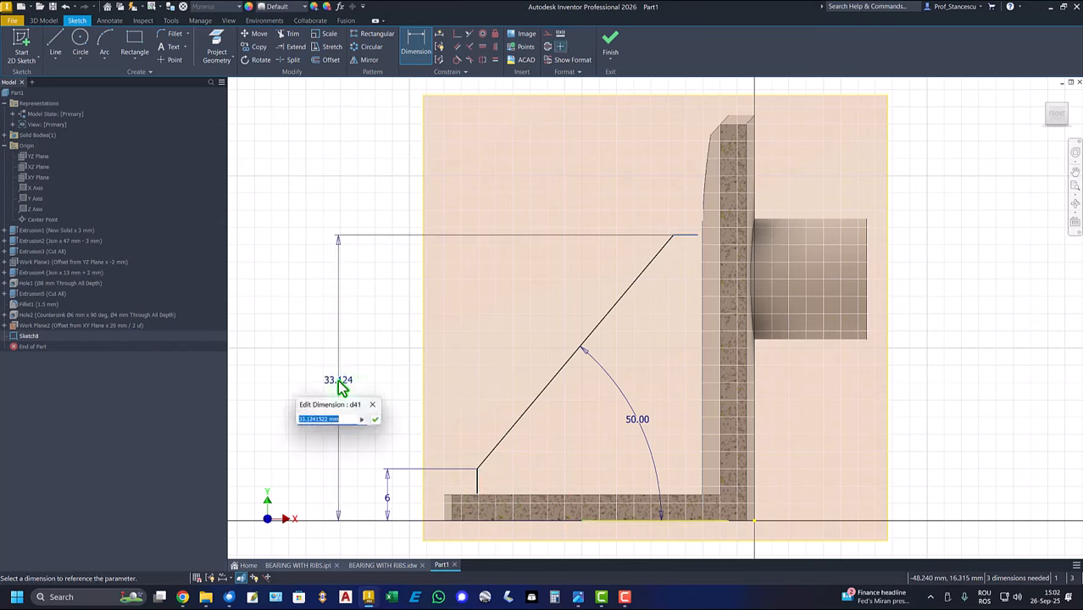
text(38)
key(Return)
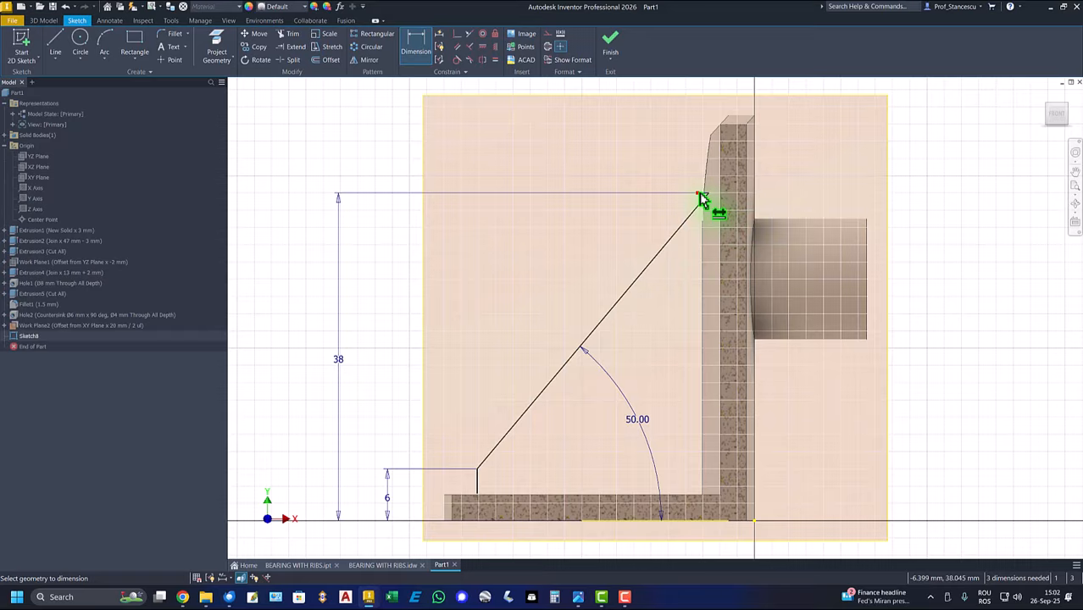
Reposition the profile's free ends so the horizontal line points toward the wall and the vertical line stops short of the base plate
right_click(374, 153)
click(400, 140)
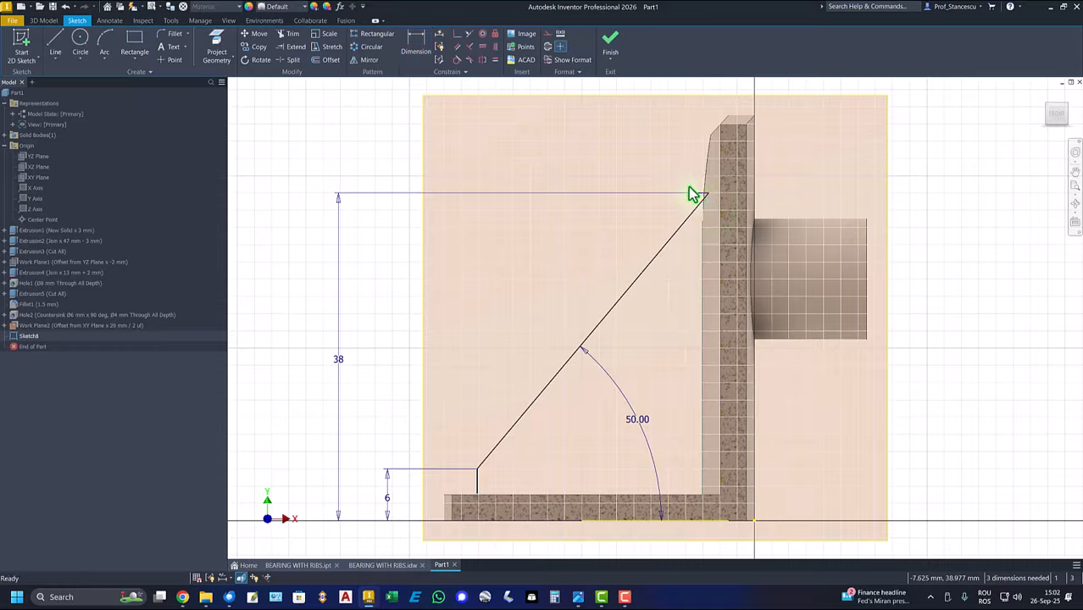
drag(699, 196, 711, 194)
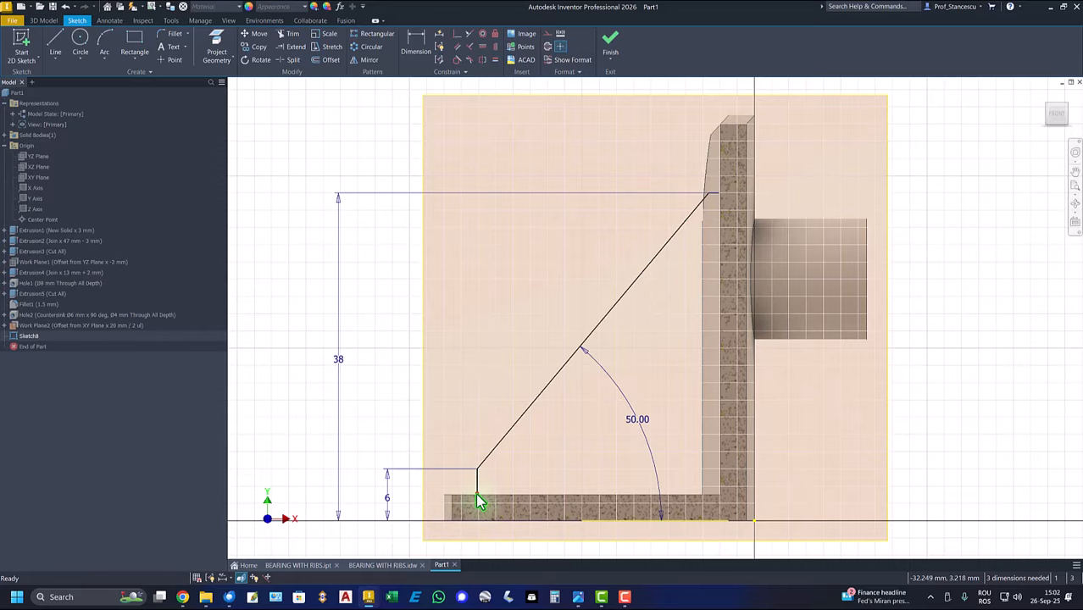
drag(478, 502, 479, 485)
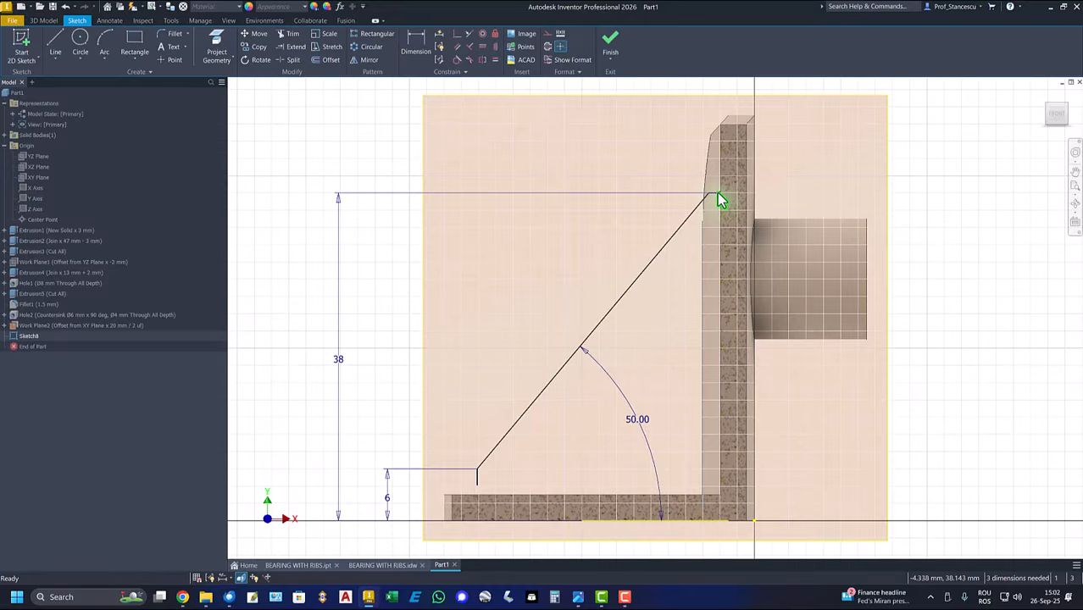
drag(718, 199, 710, 196)
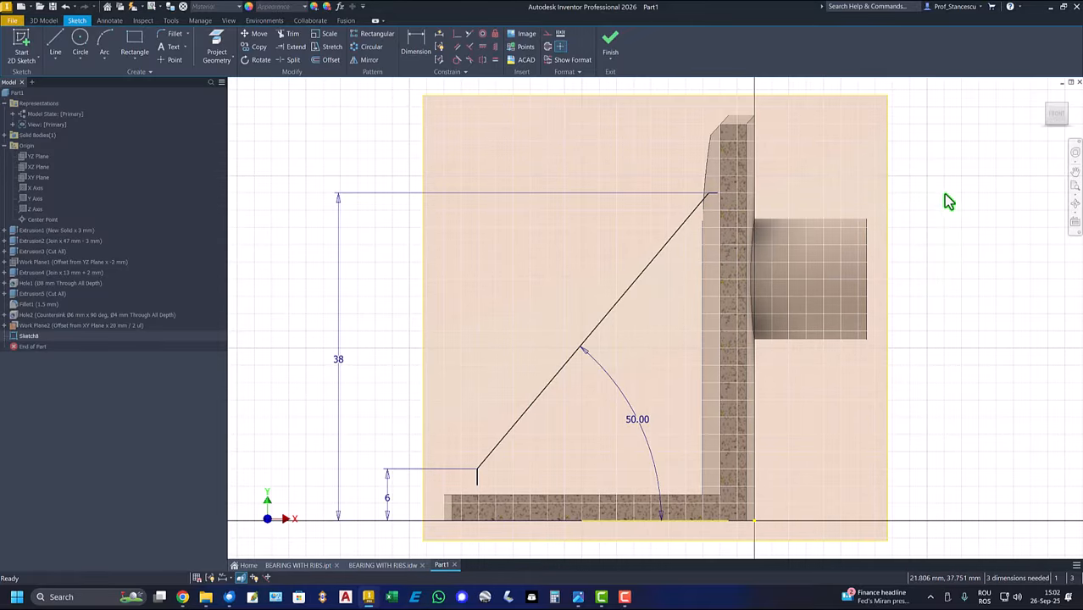
Finish the rib sketch and hide the offset work plane
click(611, 44)
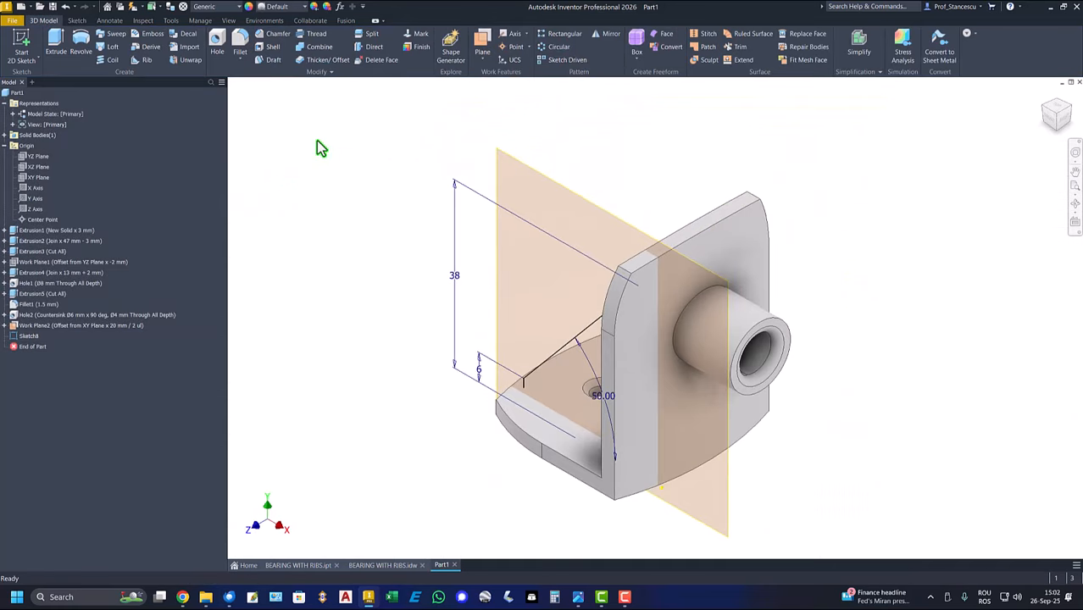
click(1051, 117)
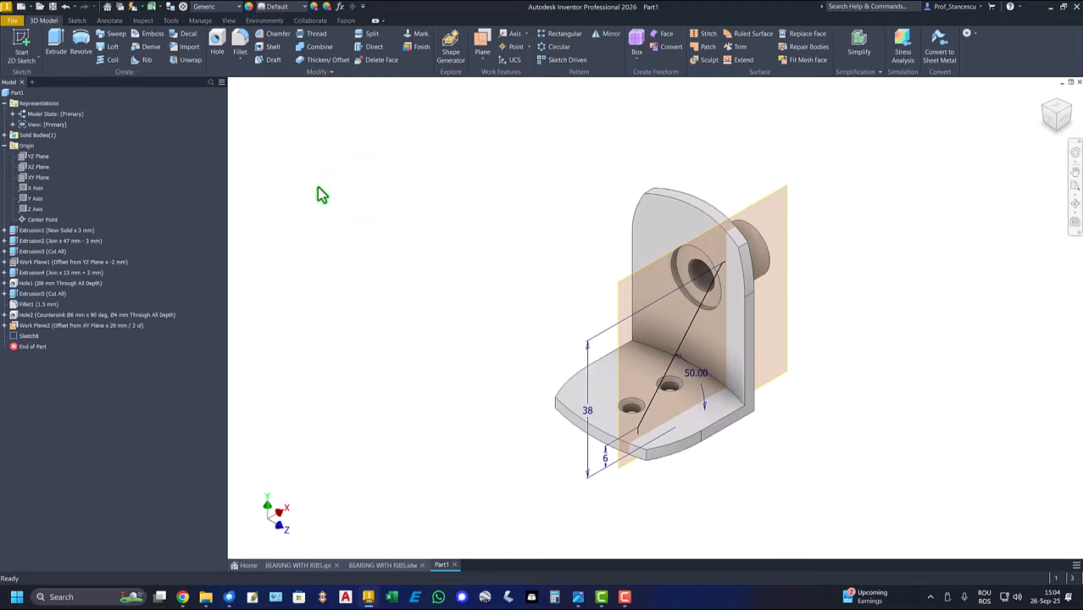
right_click(774, 205)
click(798, 219)
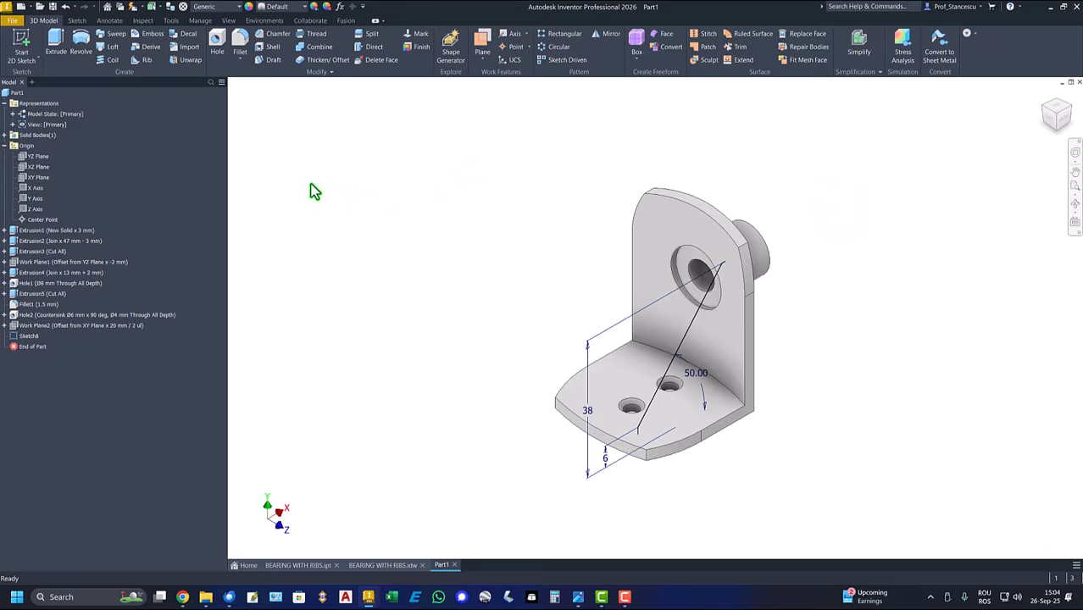
Create a 2 mm thick rib parallel to the sketch plane from the sloped profile, filling toward the wall and base plate
click(140, 63)
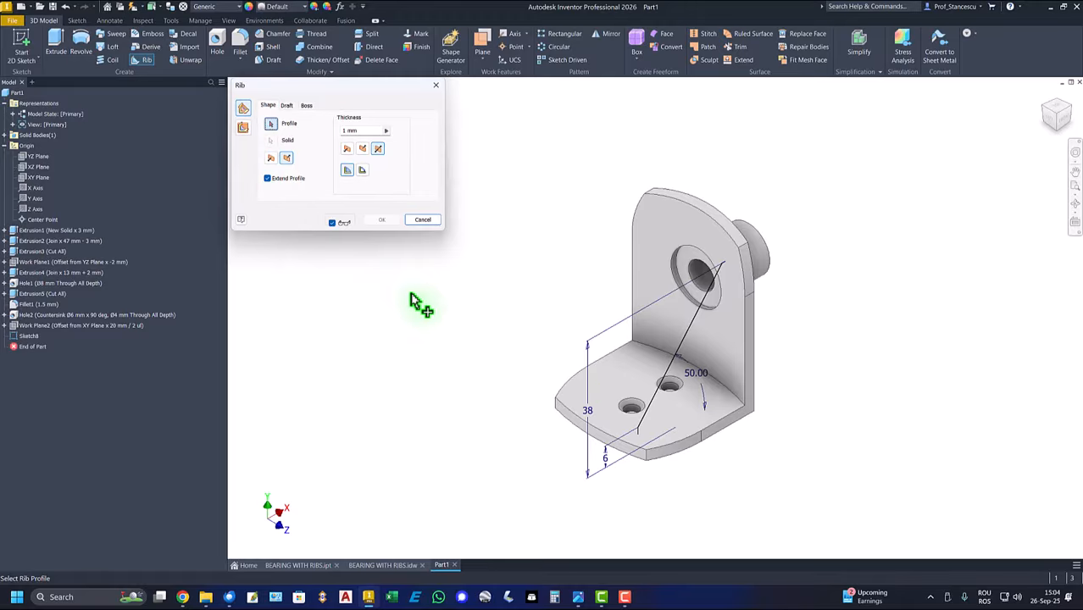
click(689, 347)
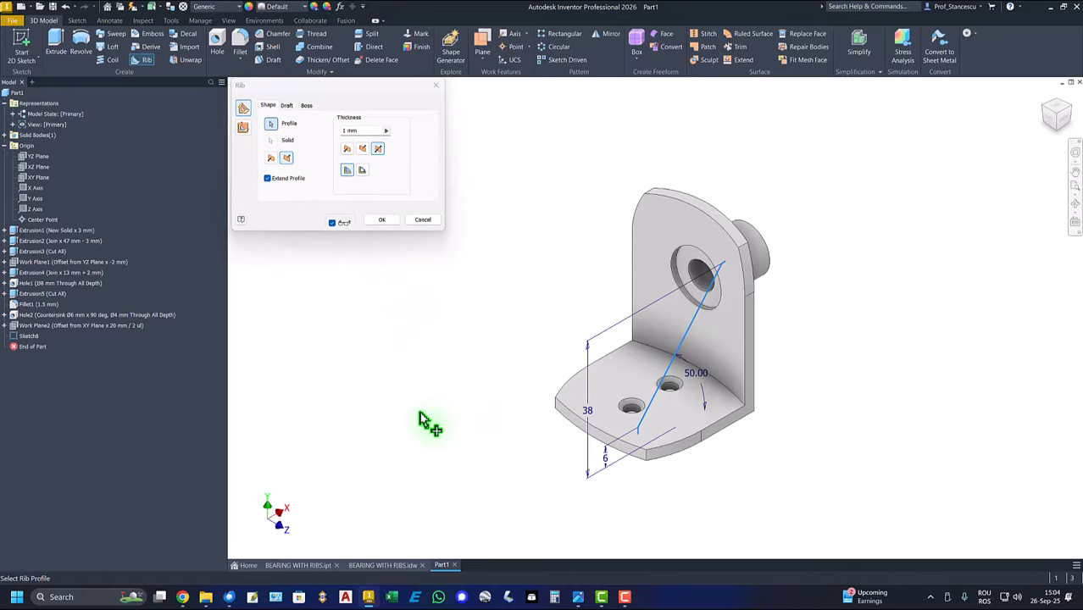
click(241, 131)
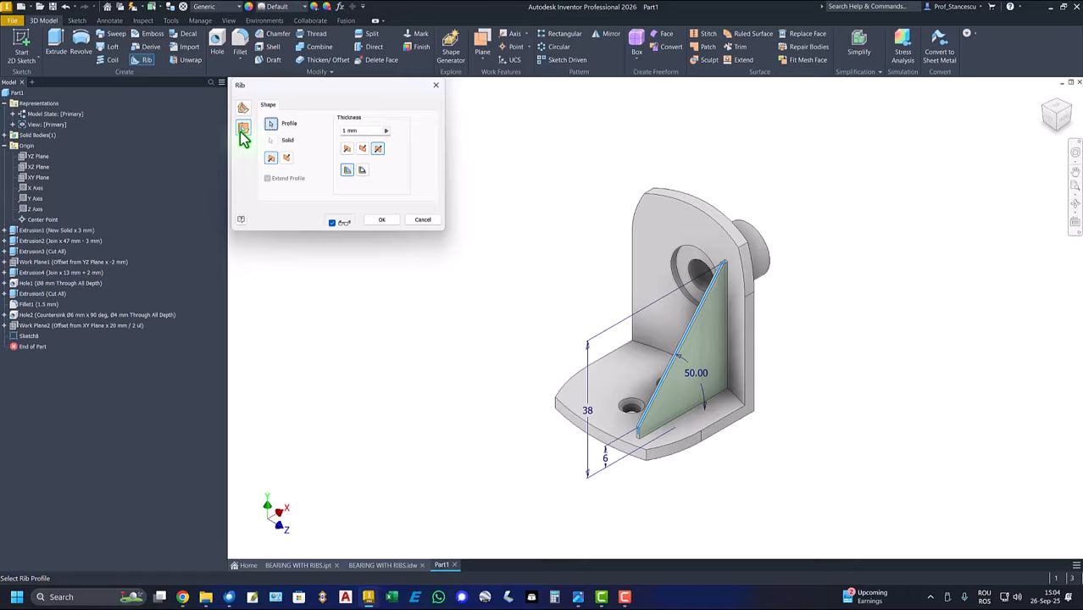
click(356, 133)
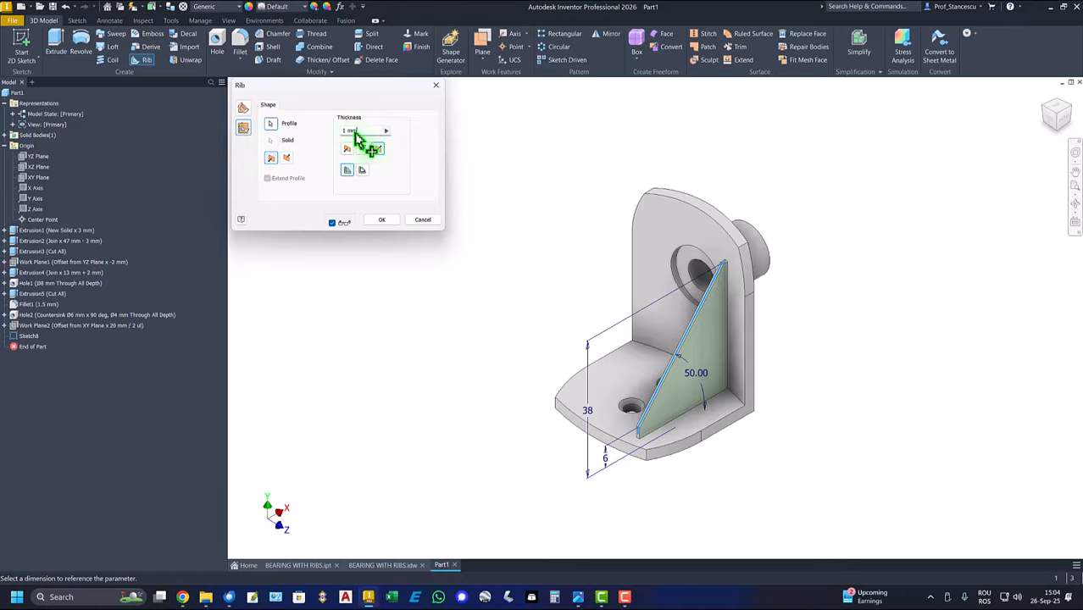
double_click(355, 132)
text(3)
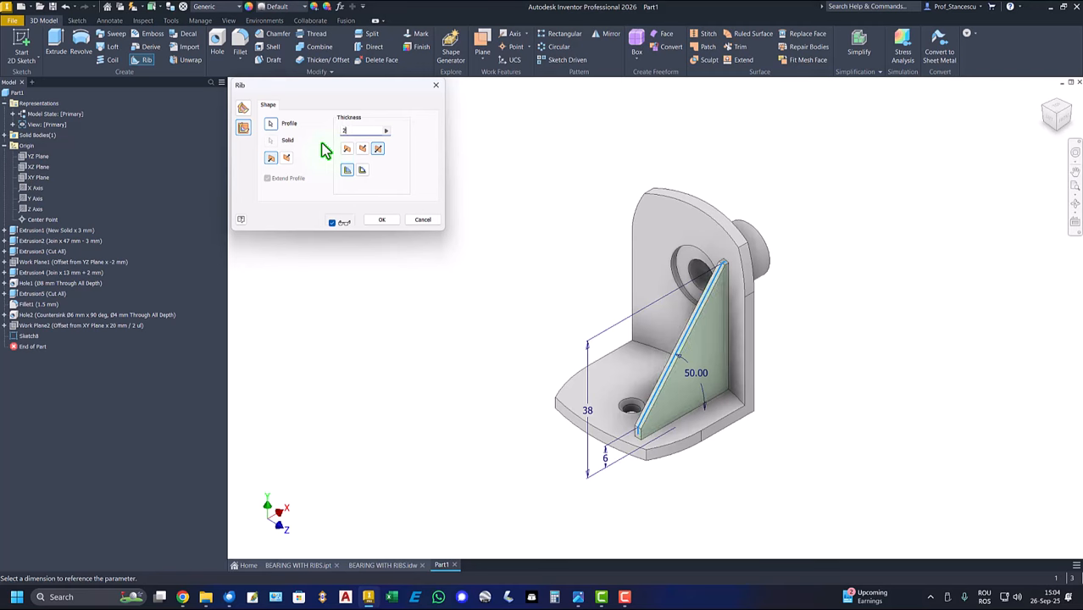
click(381, 220)
Mirror the rib about the XY Plane to add a matching rib on the other side
shift+middle_drag(788, 338, 628, 449)
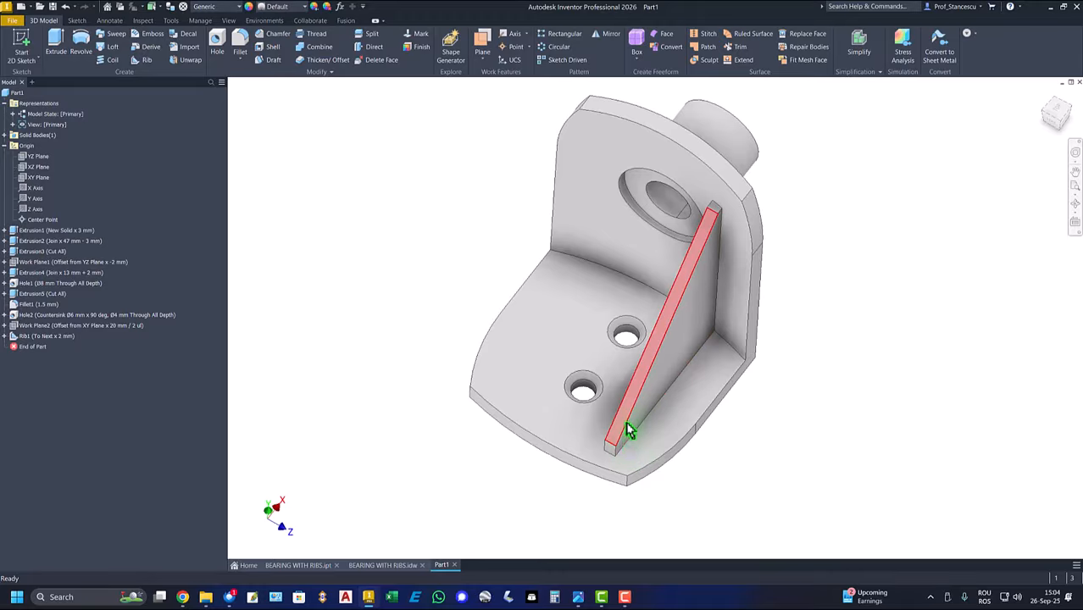
shift+middle_drag(725, 303, 382, 242)
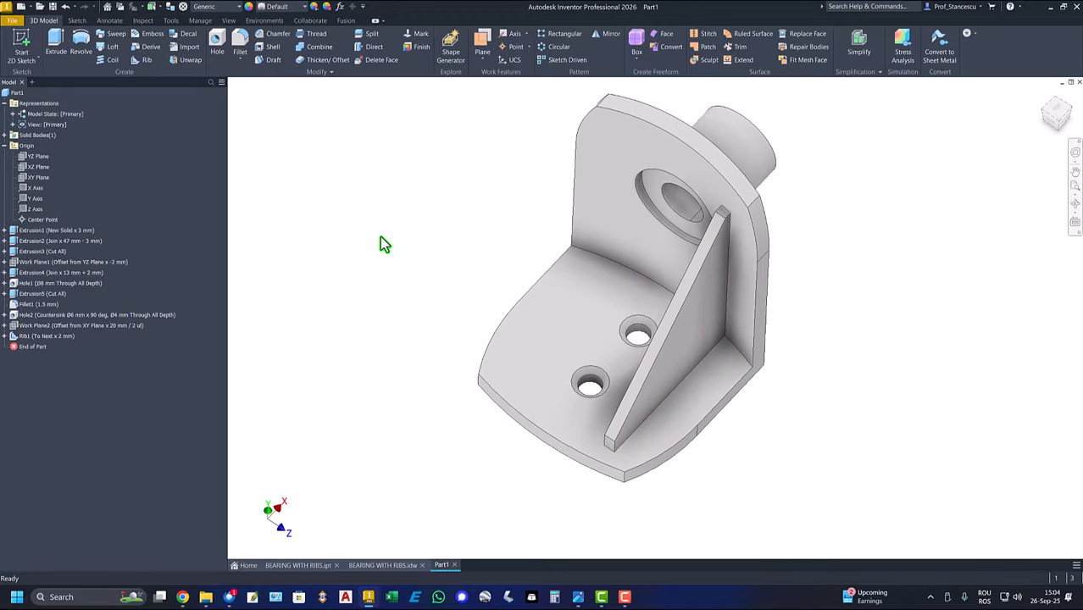
key(F6)
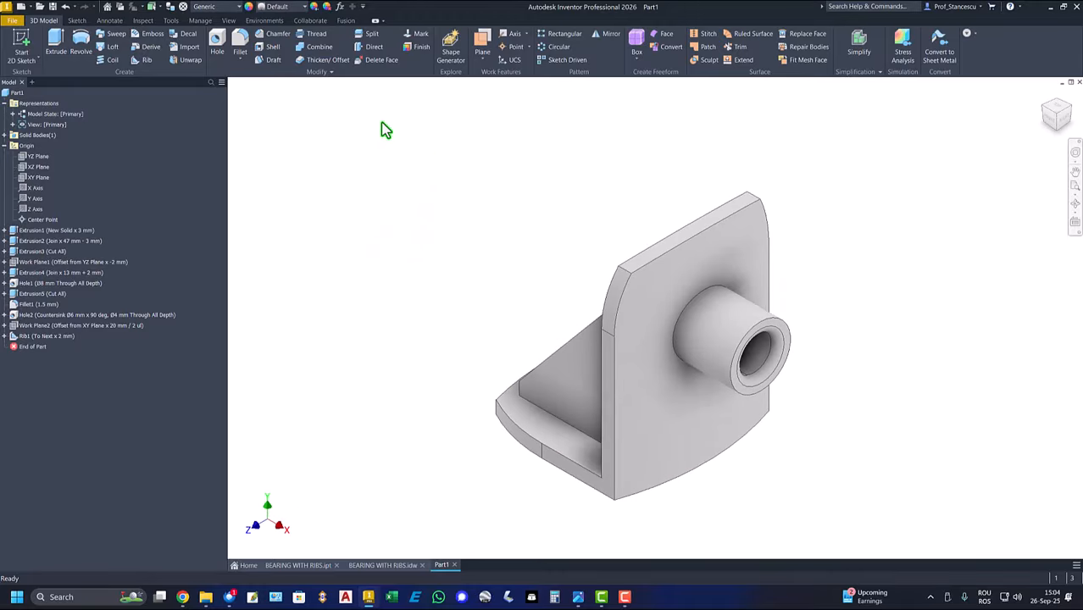
click(610, 34)
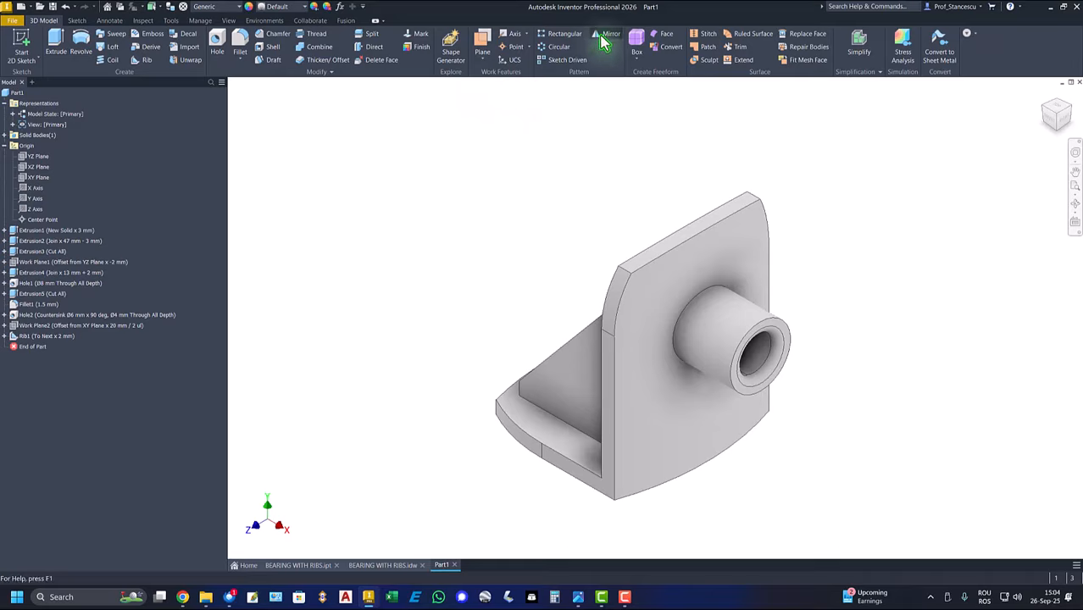
click(47, 336)
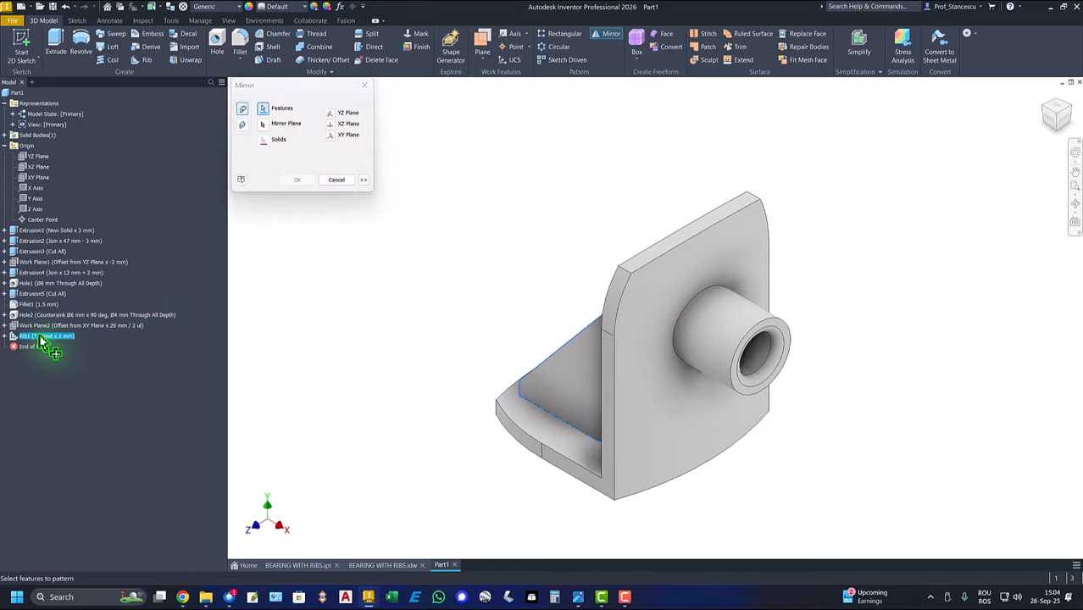
click(263, 126)
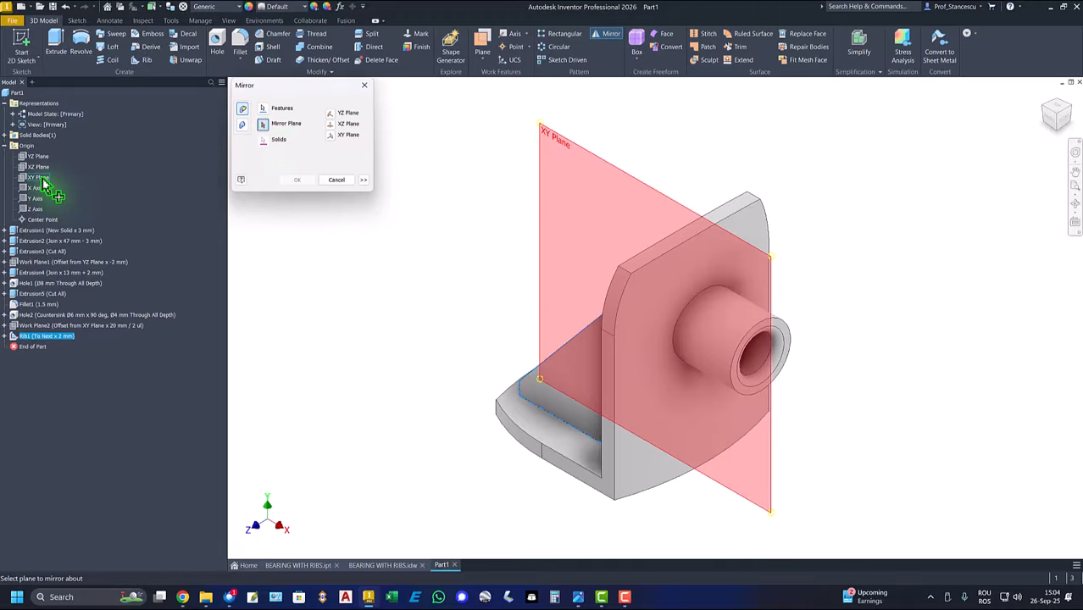
click(41, 178)
click(298, 181)
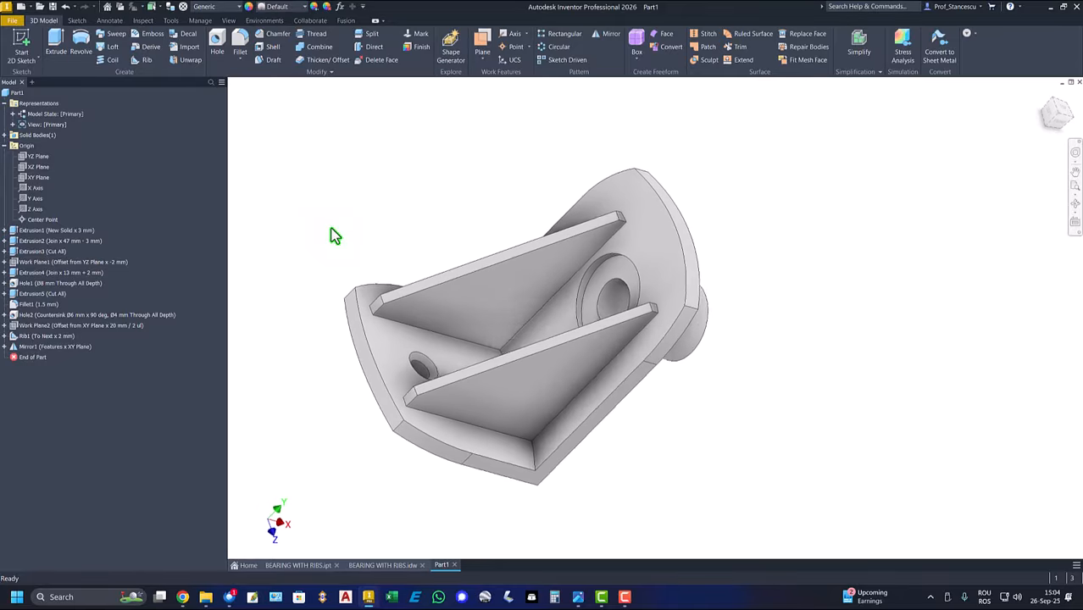
key(F6)
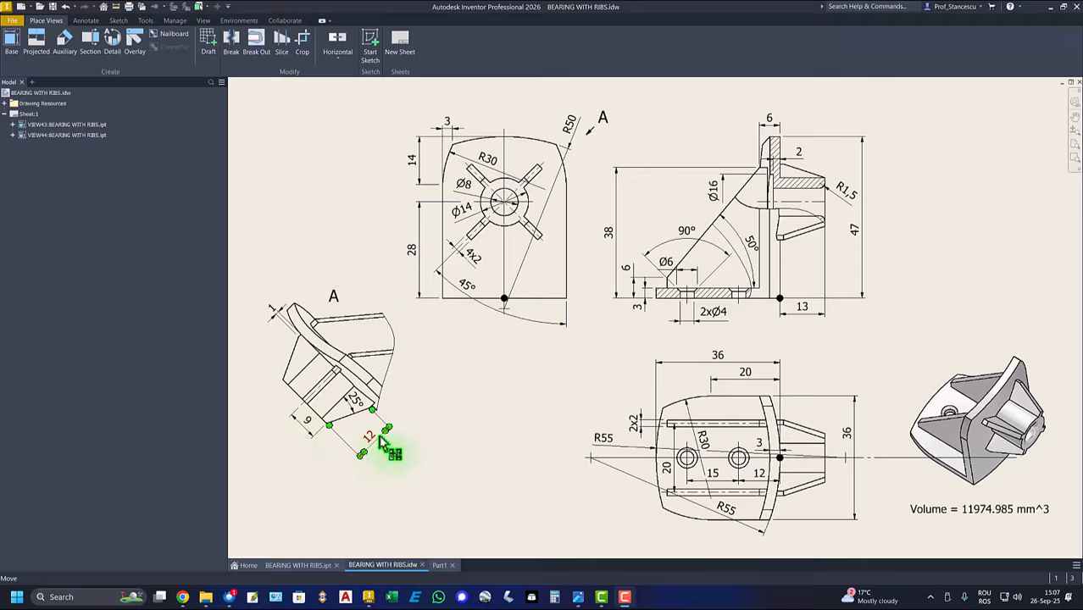
Examine the dimensions of the small ribs around the boss in view A and the section view of the bearing drawing
drag(379, 440, 354, 406)
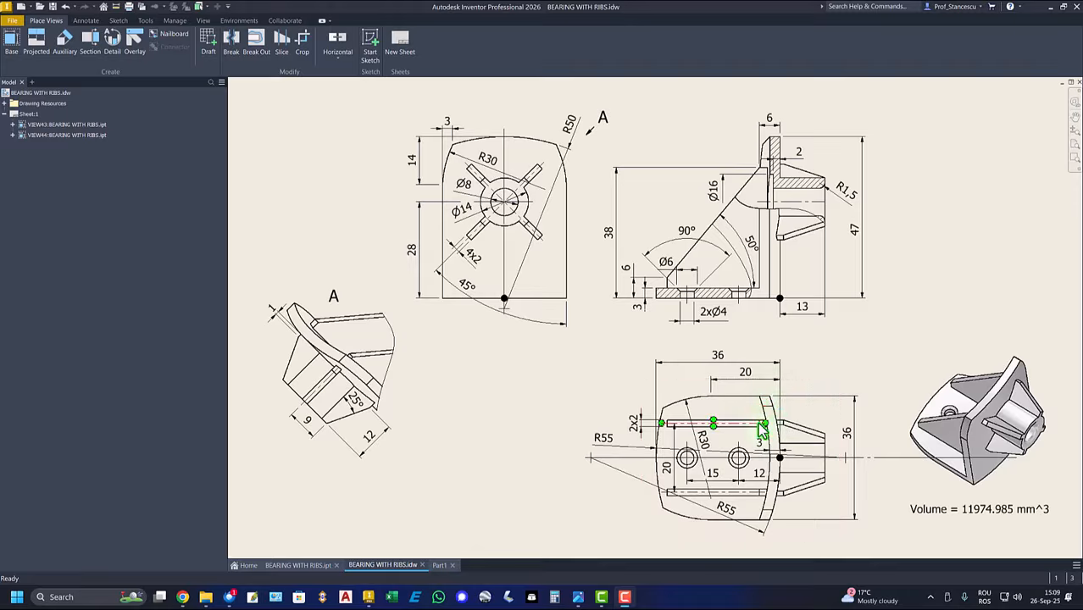
click(780, 164)
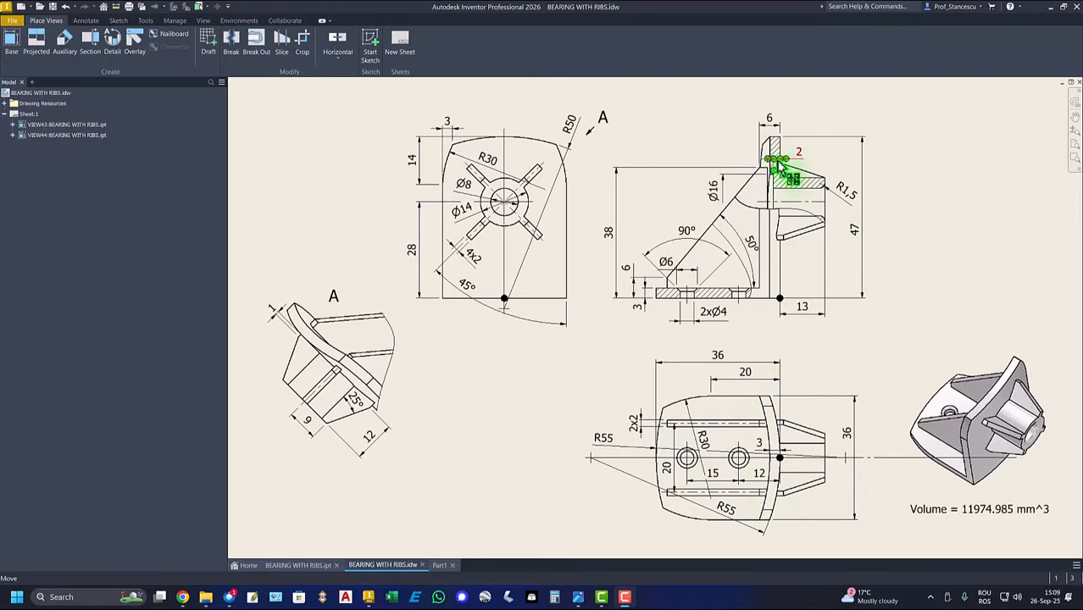
click(336, 167)
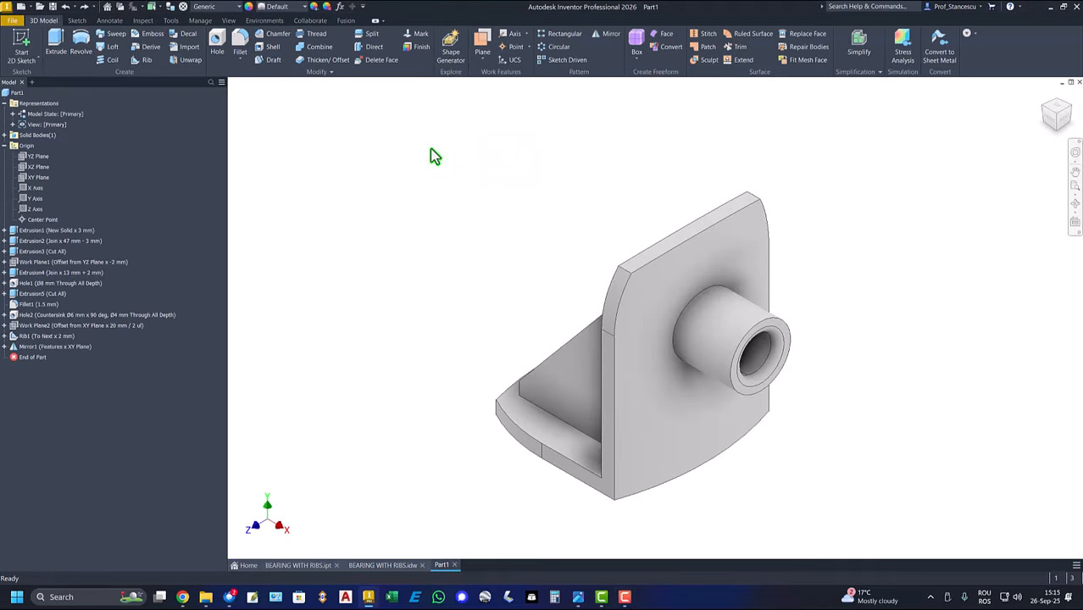
Make the work plane offset -2 mm from the YZ Plane visible and create a work axis through the cylindrical boss
right_click(24, 267)
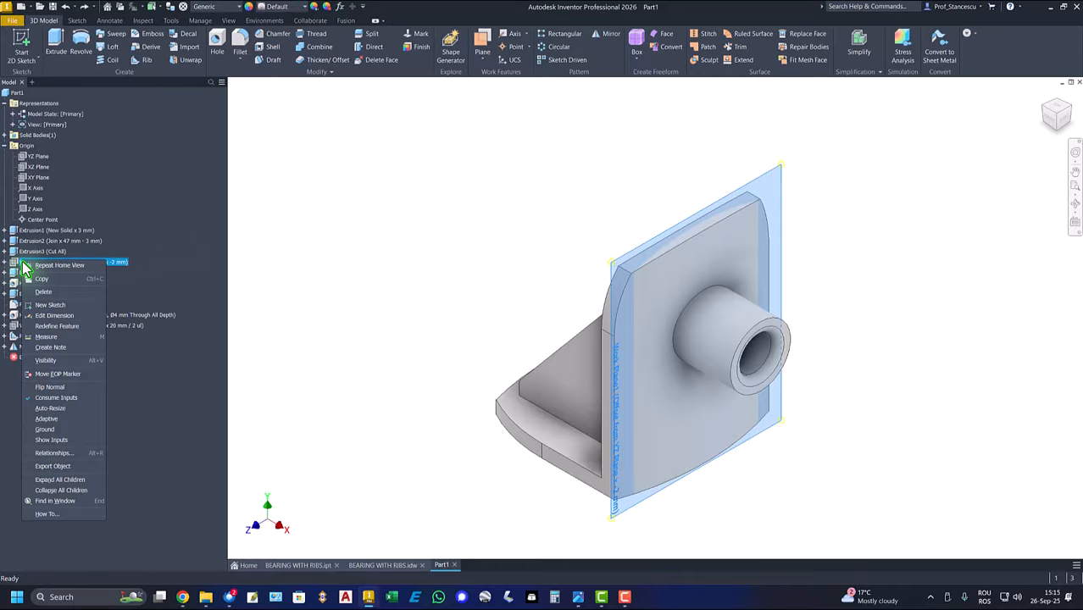
click(48, 387)
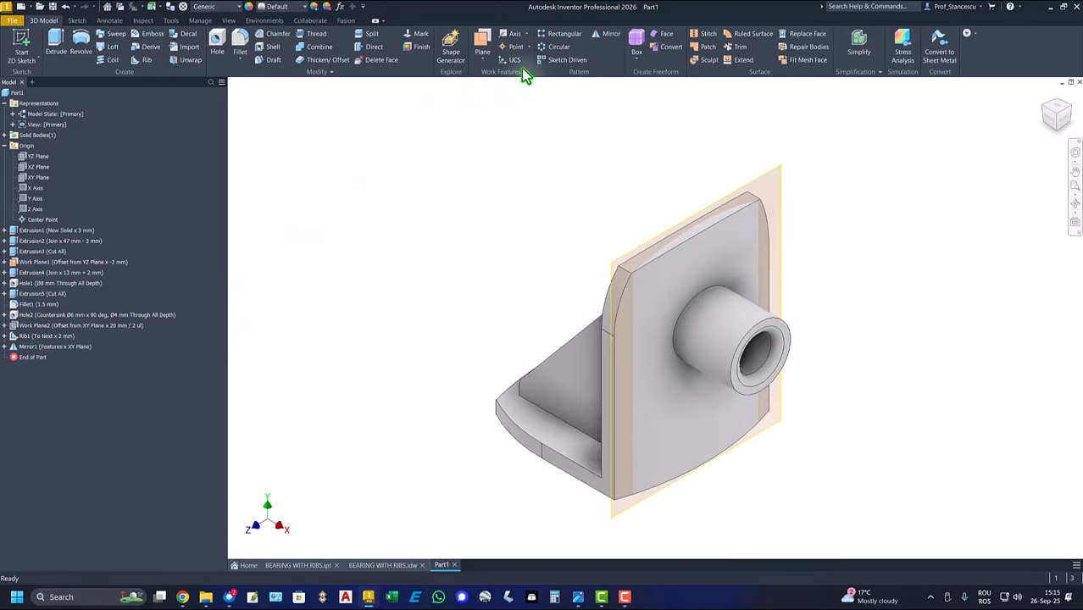
click(513, 34)
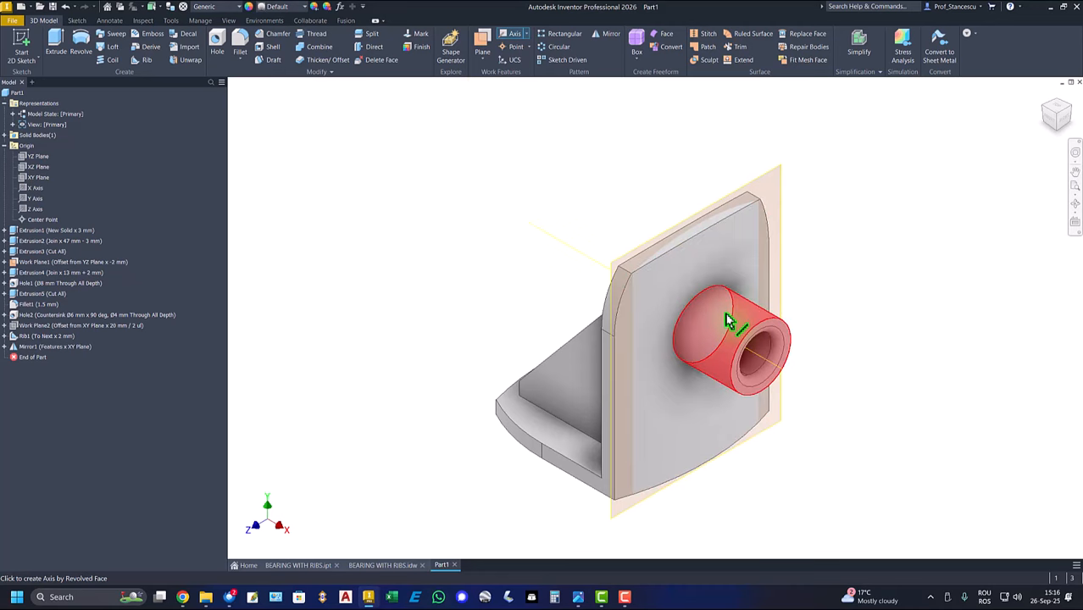
click(701, 325)
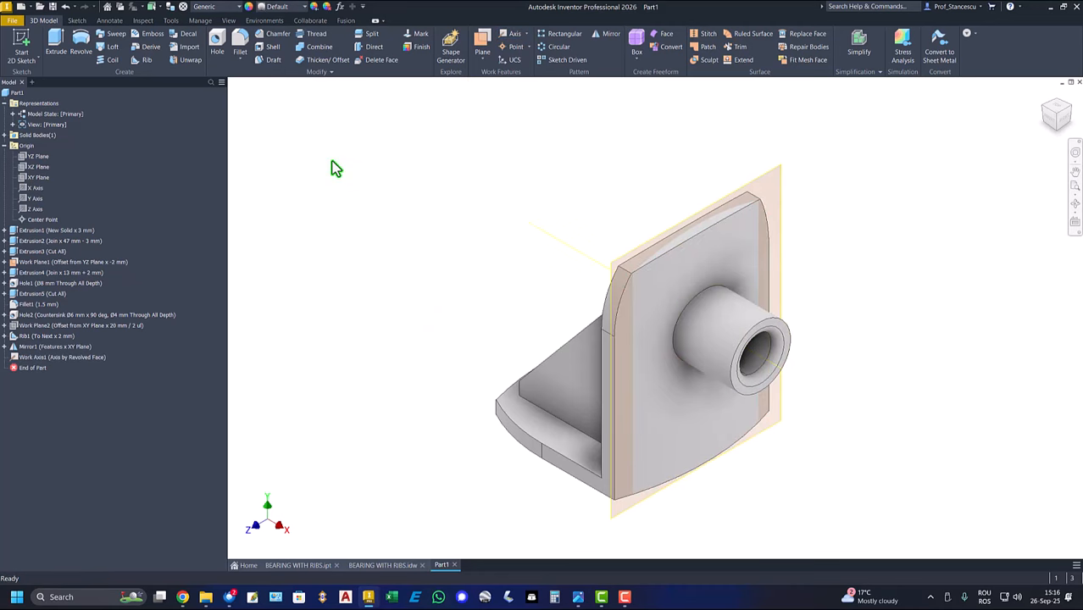
Create a work plane through the boss axis at -45 degrees to the XY Plane
click(481, 44)
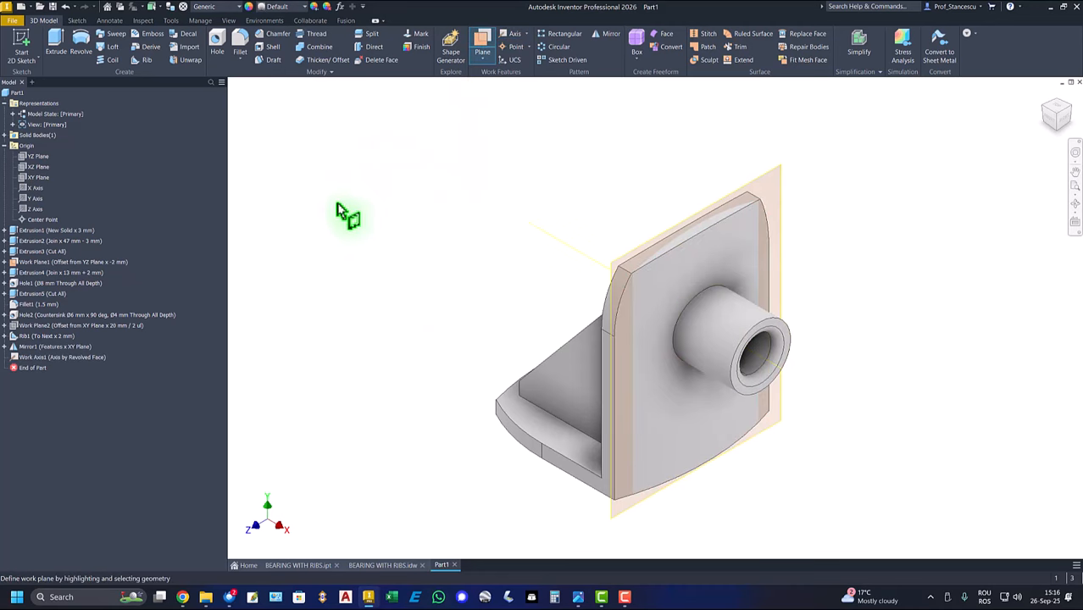
click(36, 178)
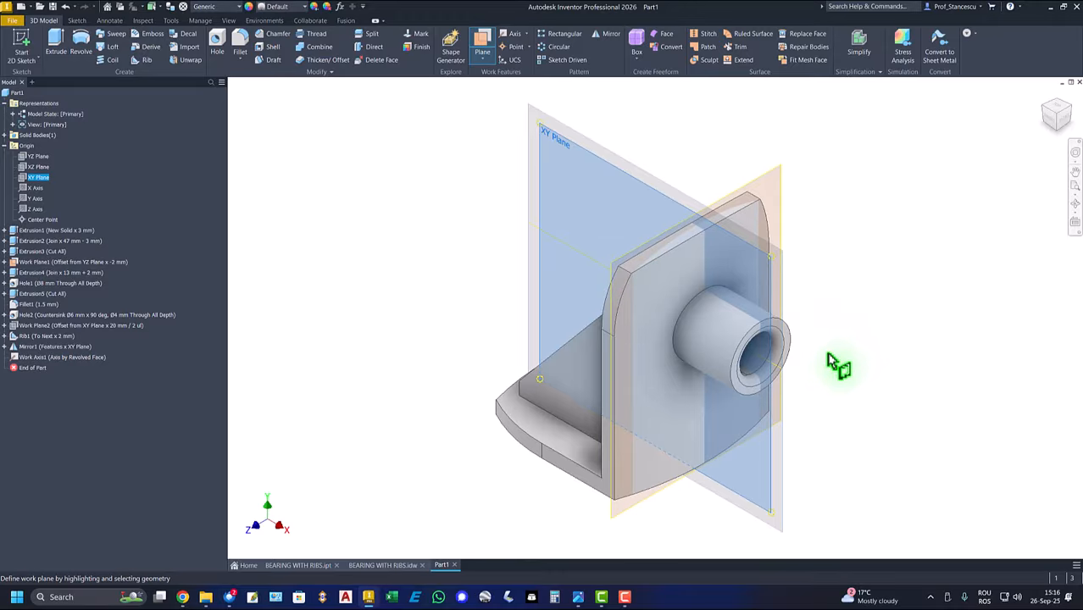
click(778, 370)
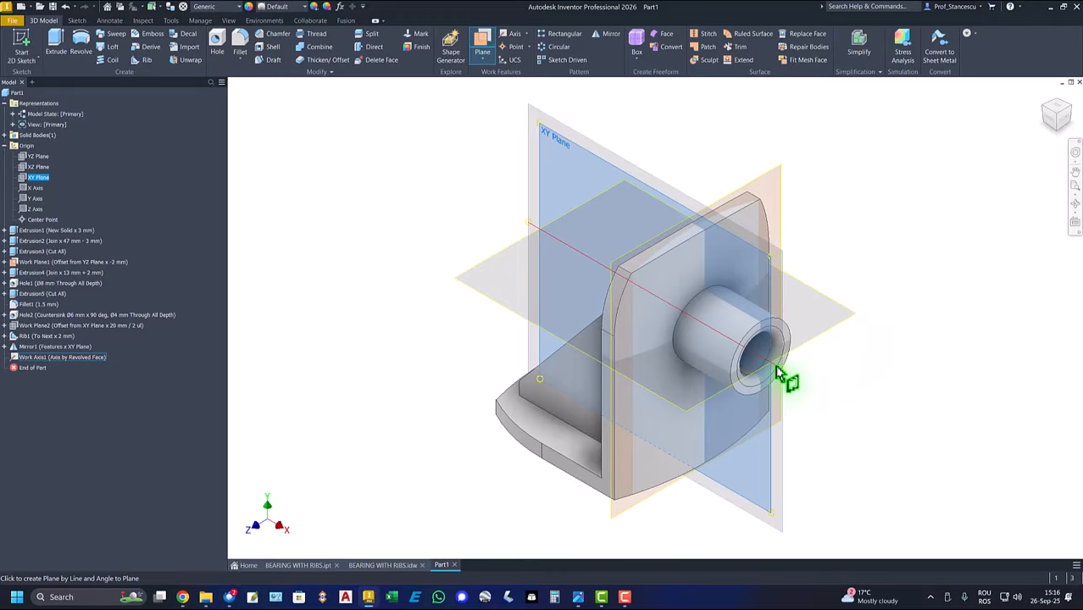
click(778, 371)
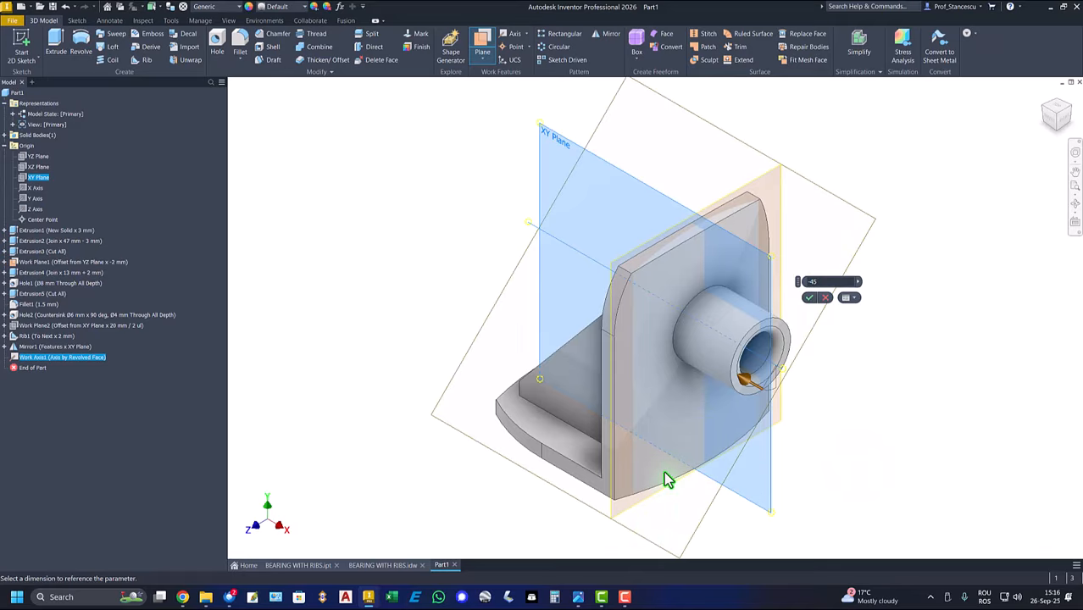
click(809, 299)
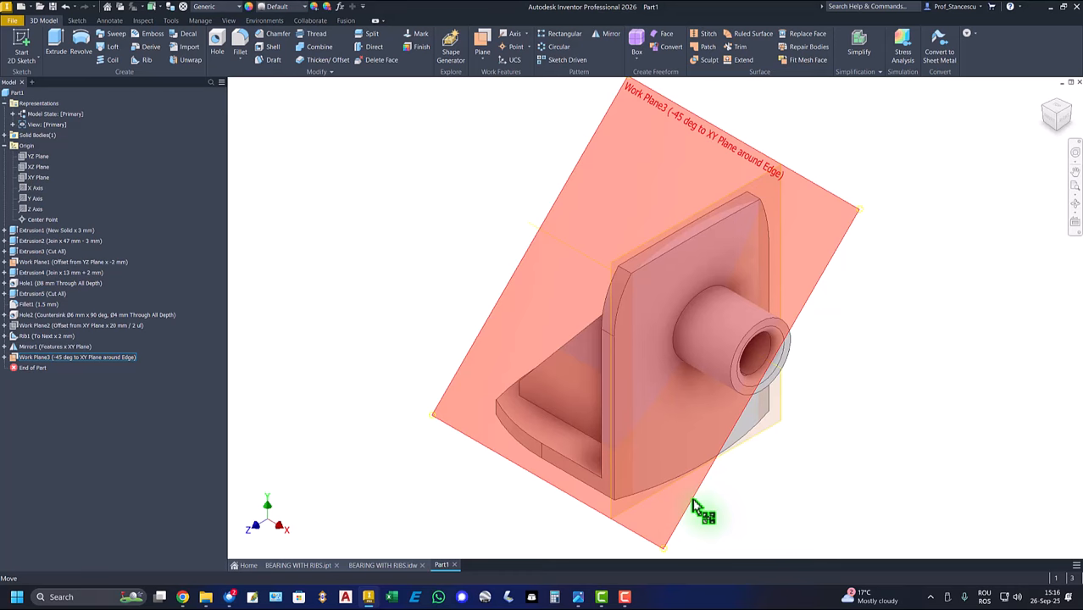
Start a sketch on the -45 degree work plane and slice the model graphics at the sketch plane
click(693, 507)
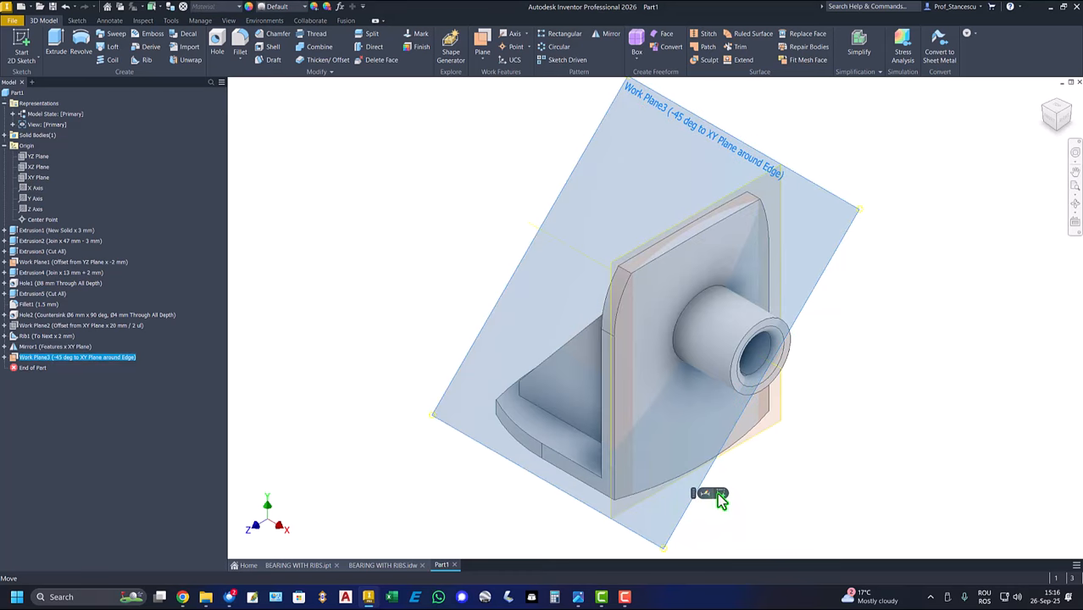
key(Page_Up)
key(s)
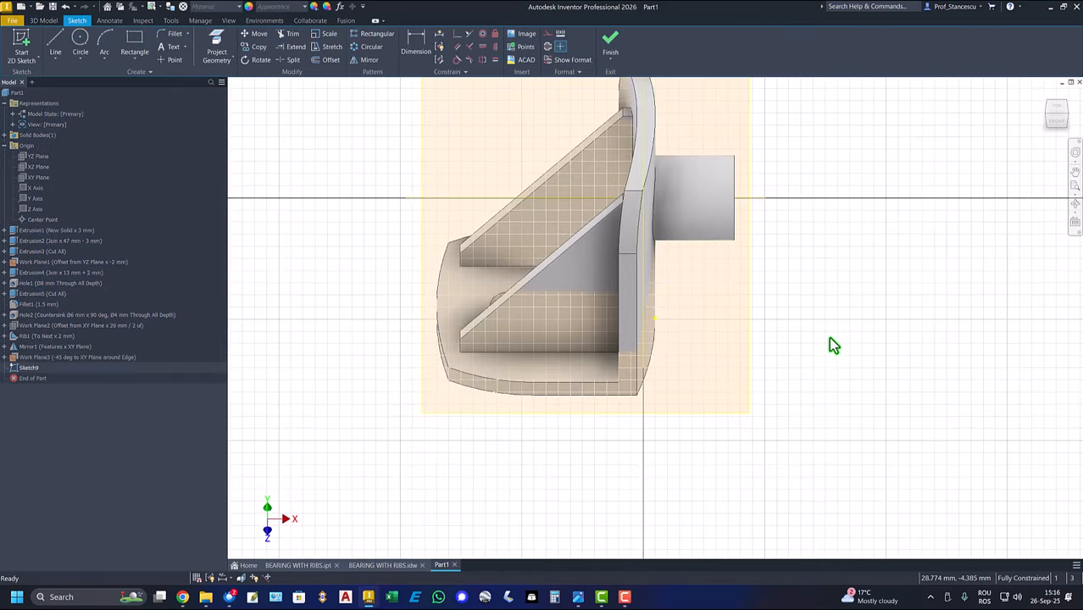
key(F7)
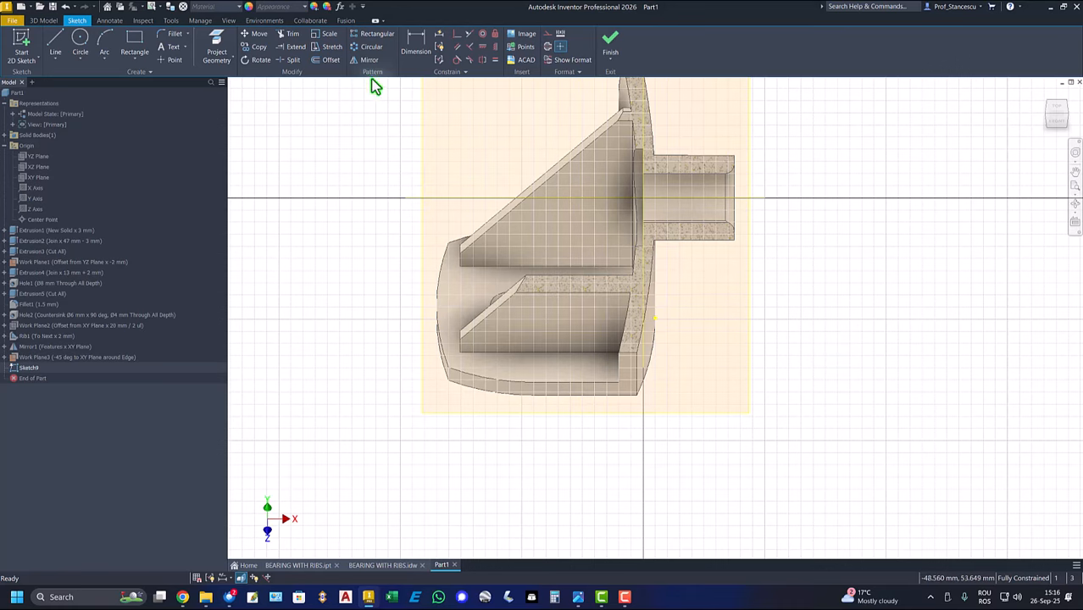
Project the -2 mm offset work plane and the boss's end face into the sketch as reference lines
click(216, 53)
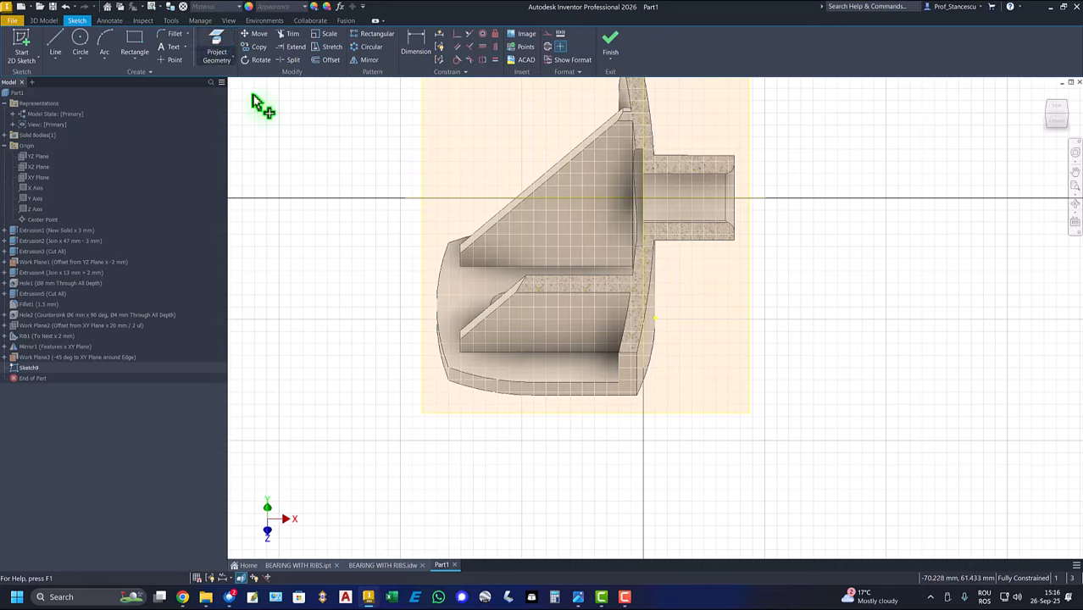
scroll(696, 275, down, 5)
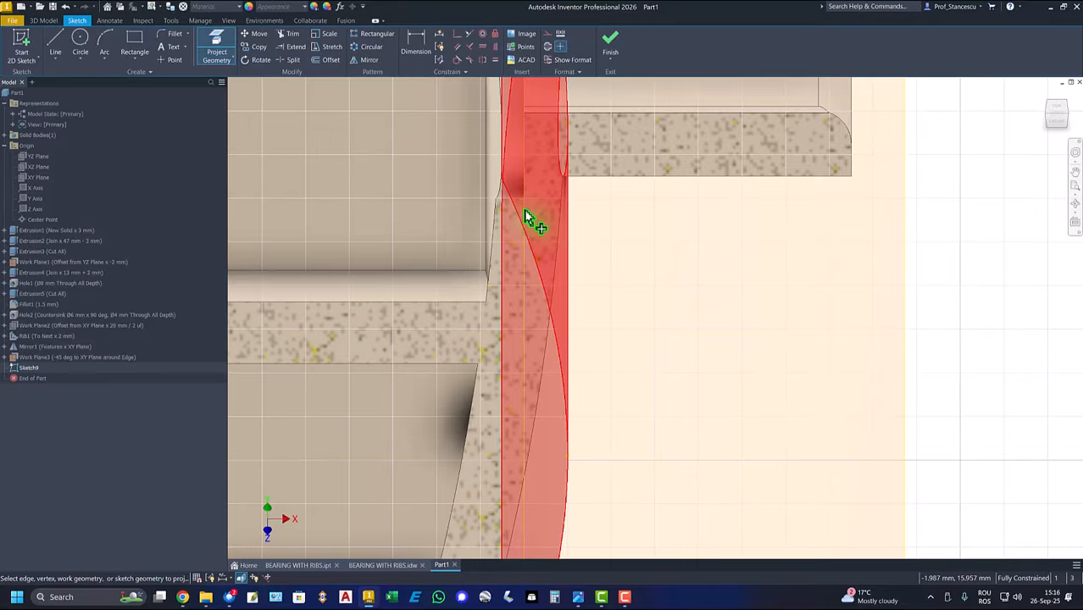
click(526, 111)
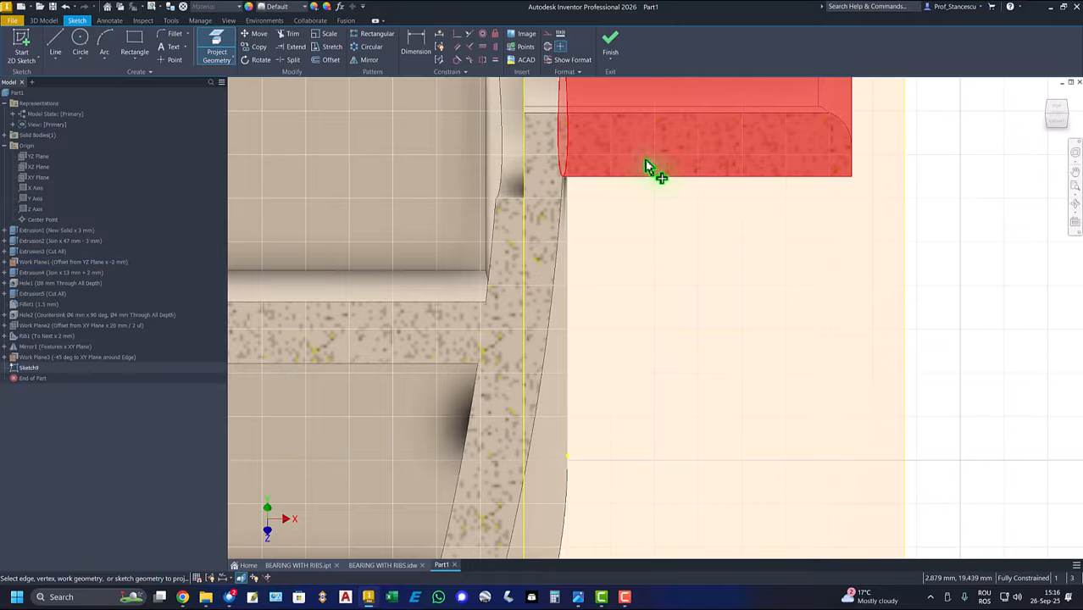
click(853, 166)
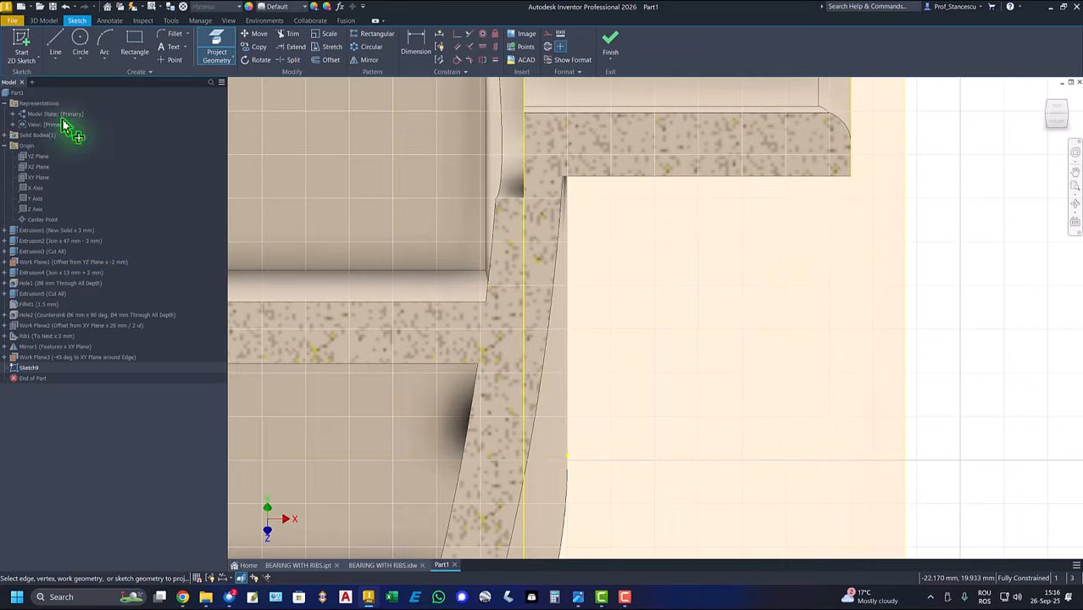
Sketch an open rib profile beneath the boss: a vertical line about 2 mm long, a slope toward the plate, and a horizontal line about 0.7 mm long
click(57, 44)
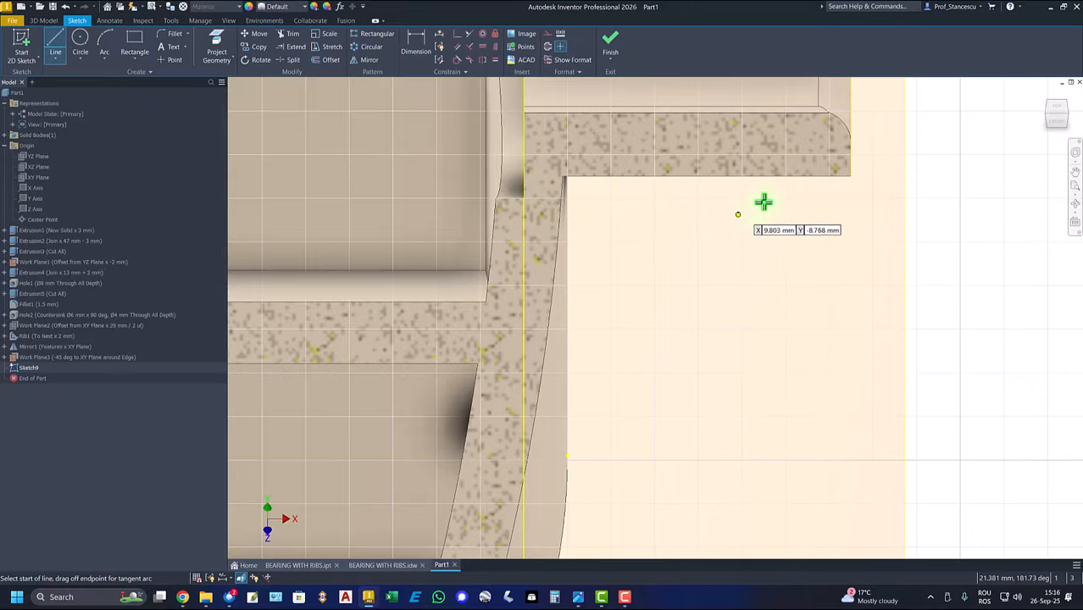
click(851, 191)
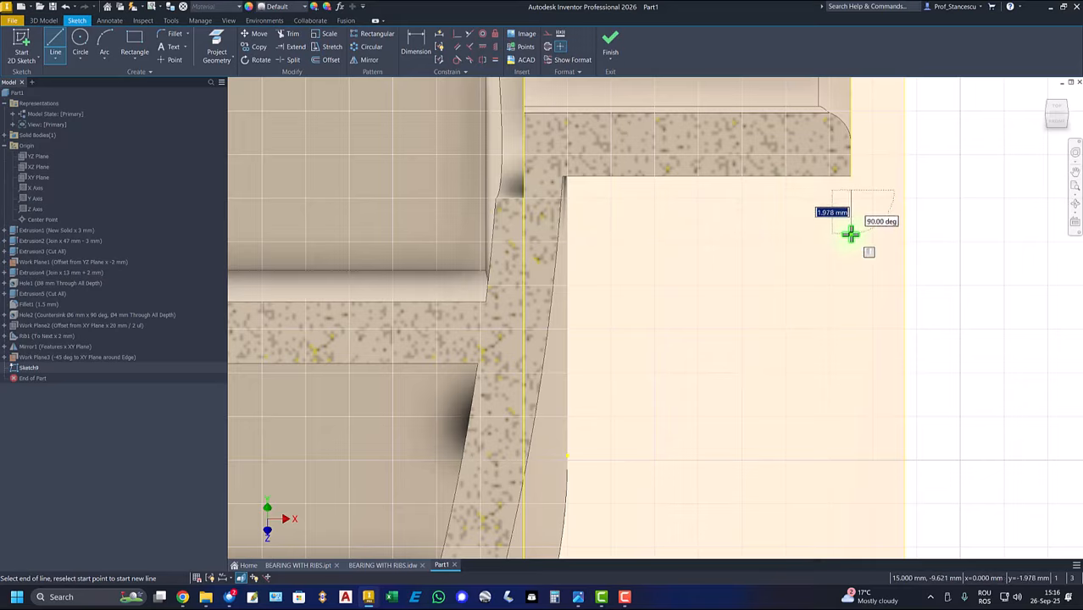
click(851, 233)
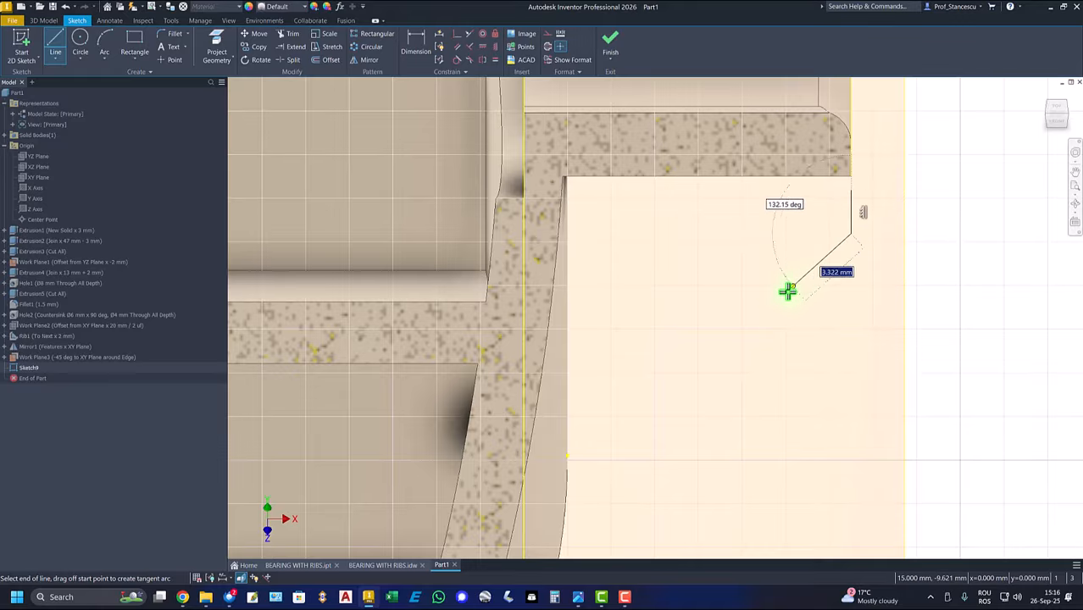
click(586, 372)
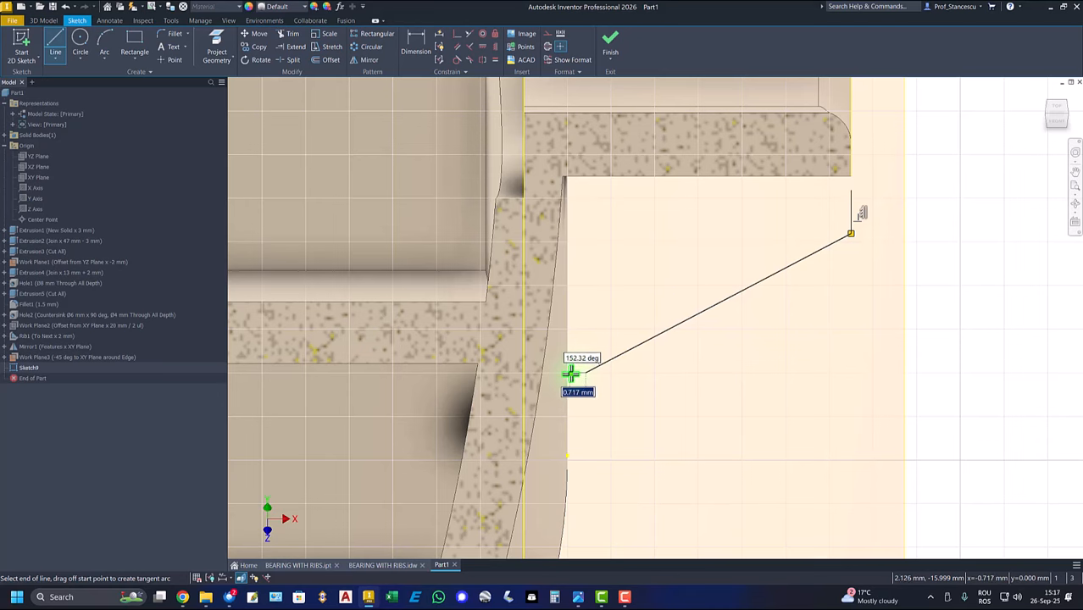
right_click(660, 363)
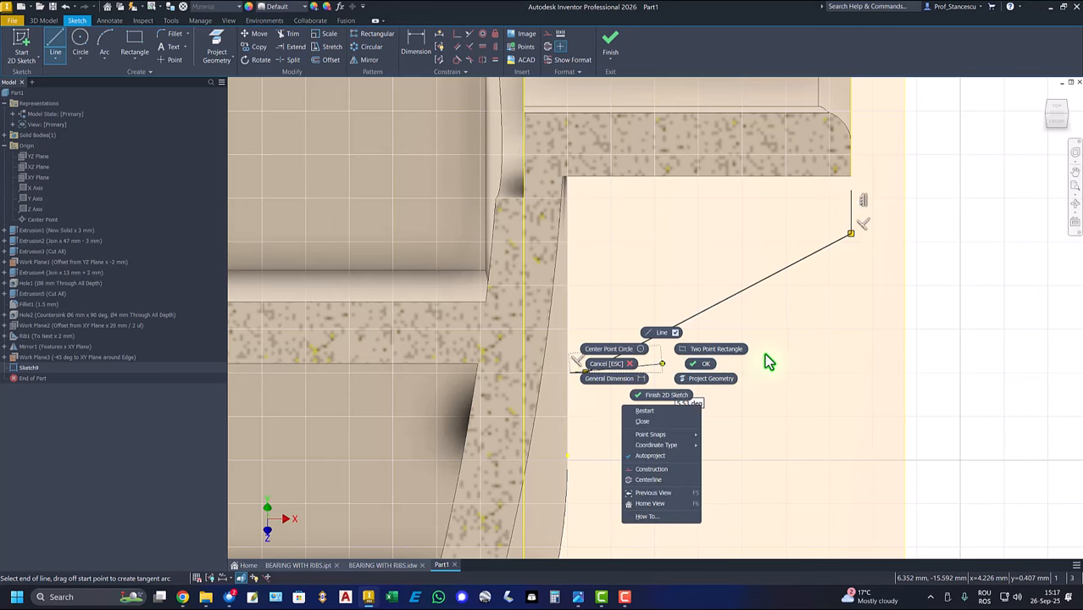
click(700, 365)
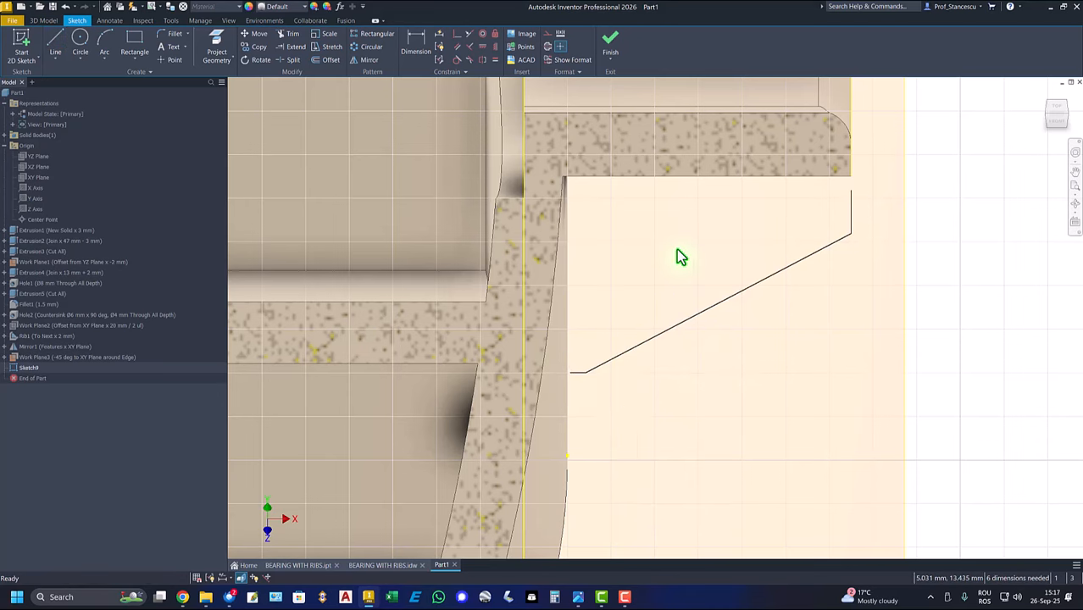
Dimension the outer end of the sloped line at 9 mm from the projected boss axis
click(416, 43)
middle_drag(679, 222, 666, 331)
click(837, 354)
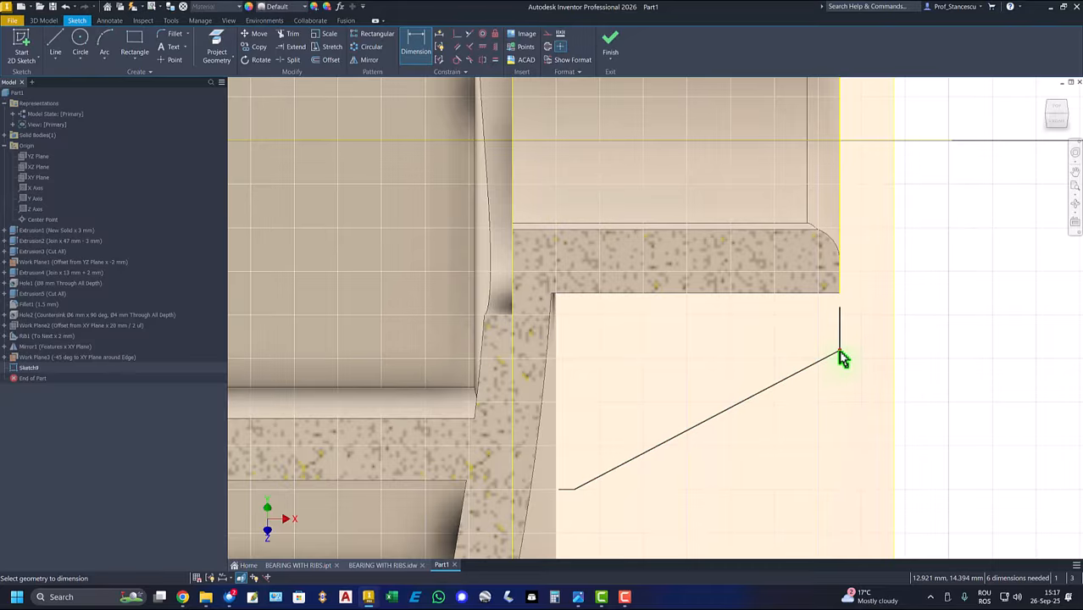
click(844, 144)
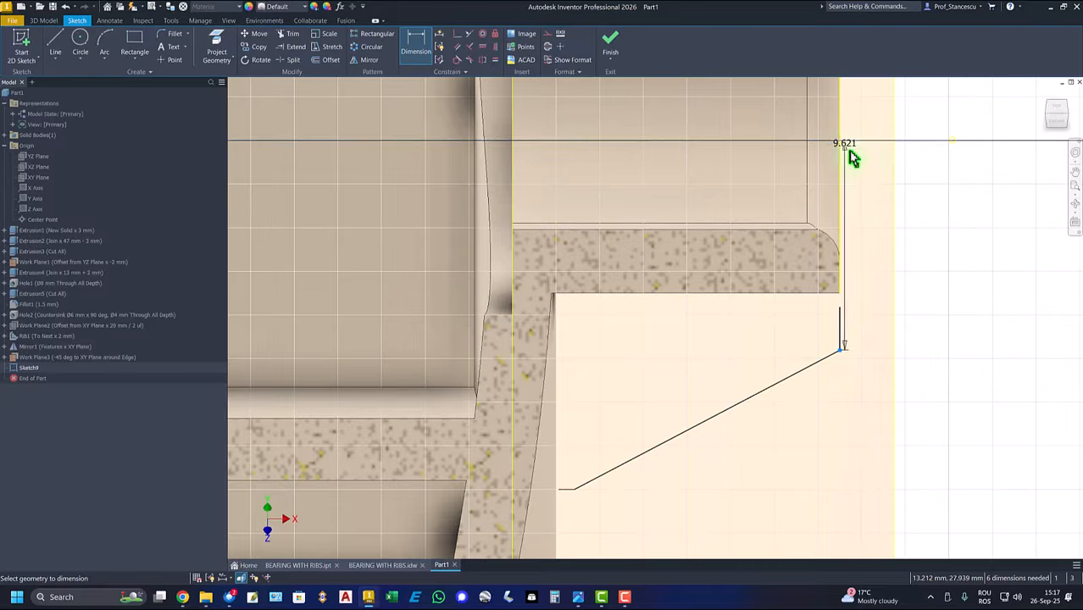
click(915, 263)
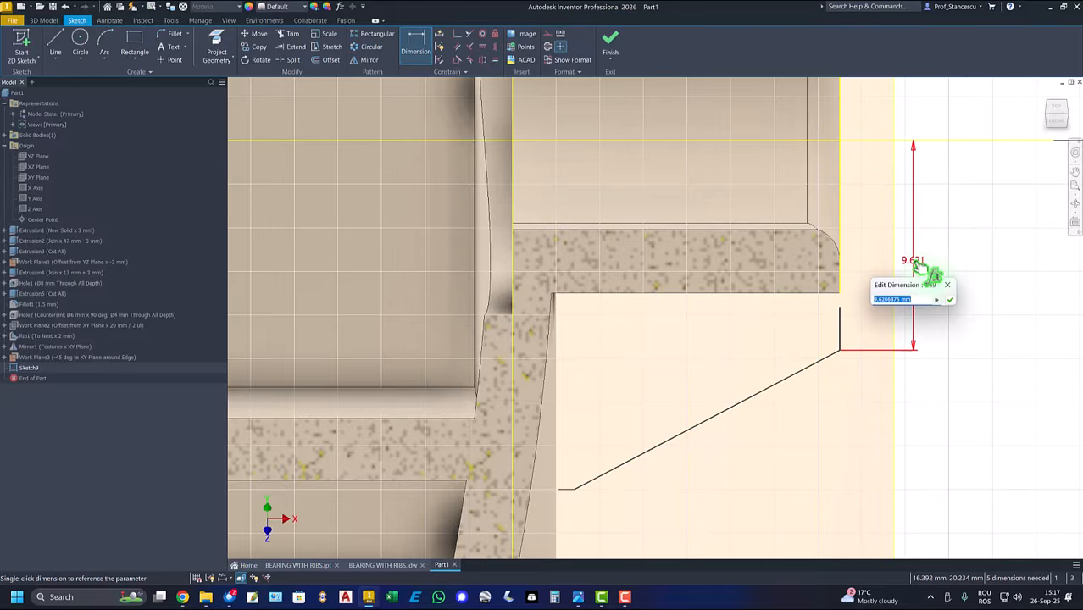
key(Return)
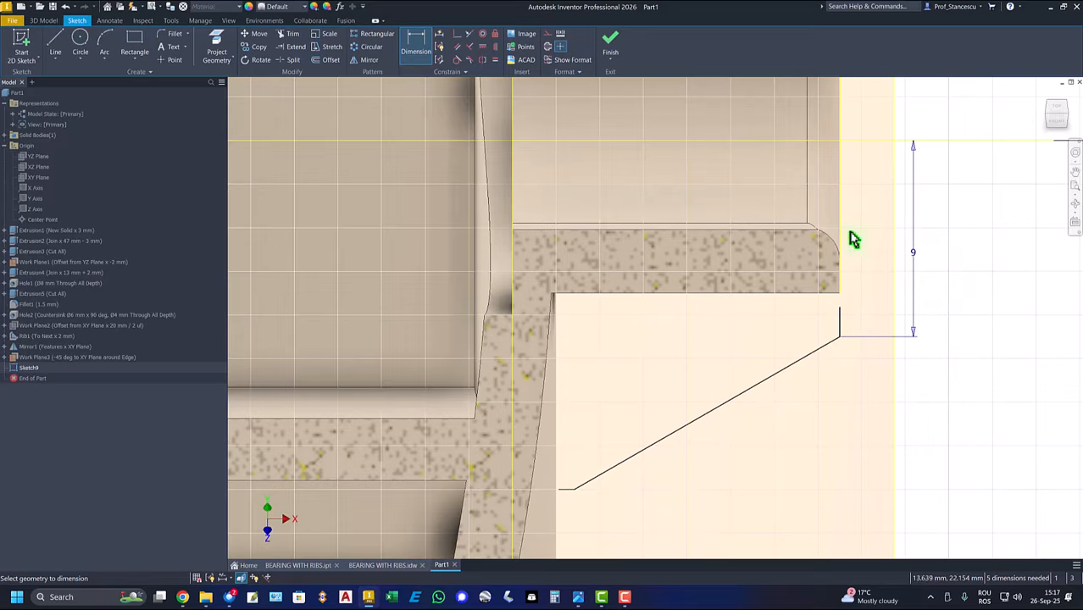
Set the angle between the sloped line and the projected boss axis to 25 degrees
click(778, 379)
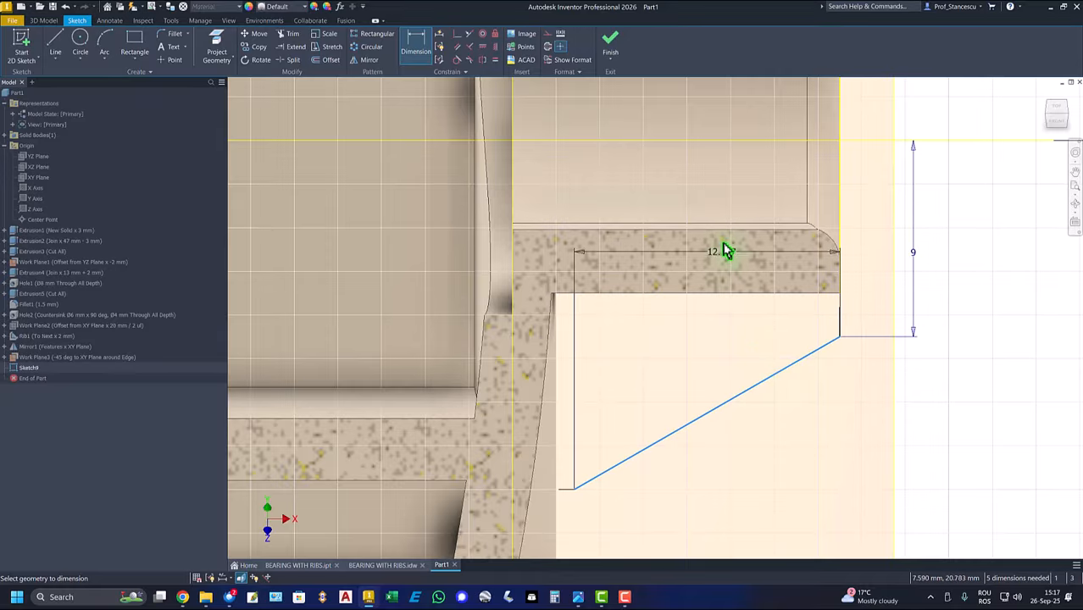
click(735, 146)
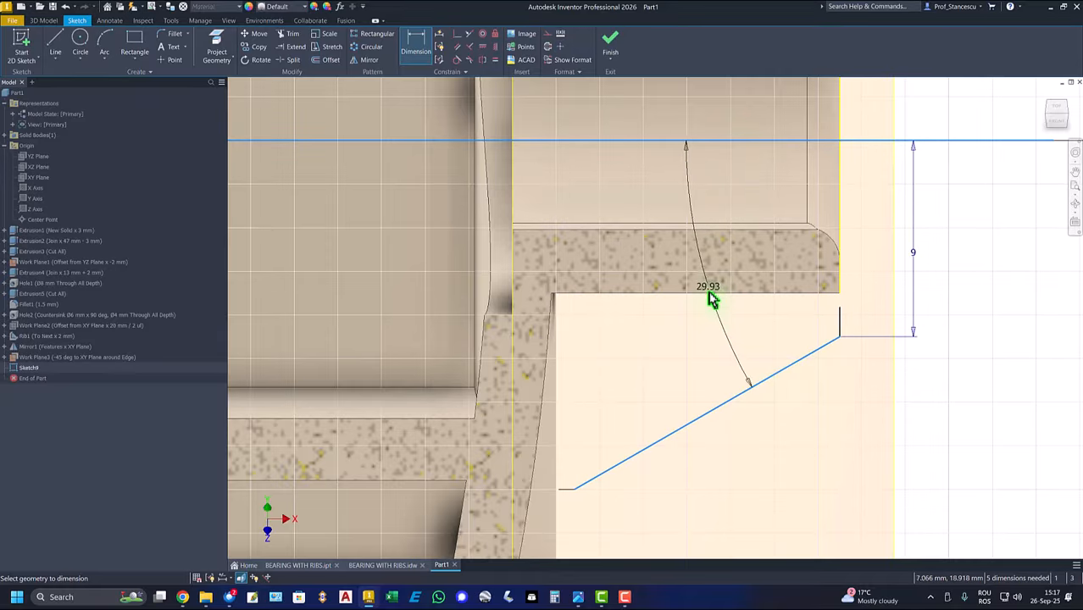
click(697, 329)
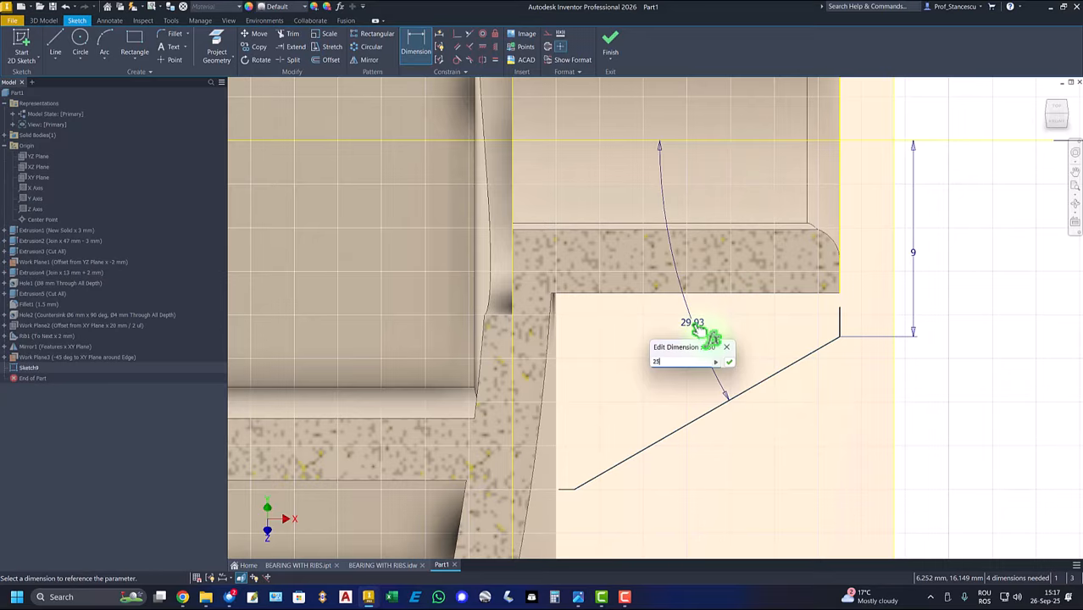
key(Return)
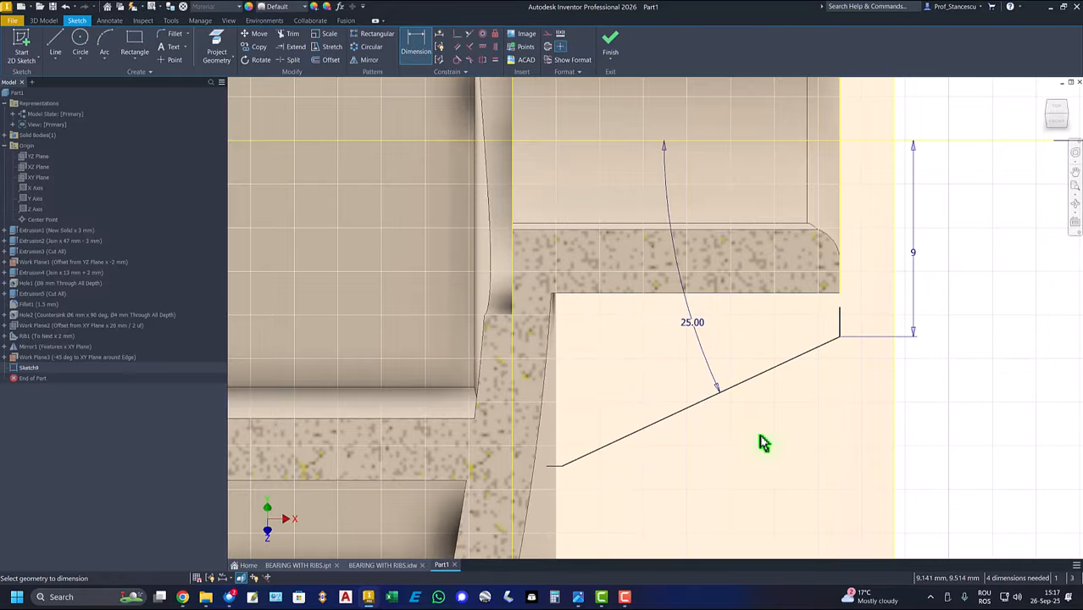
Dimension the inner end of the sloped line at 1 mm from the projected -2 mm offset work plane
click(562, 466)
click(515, 484)
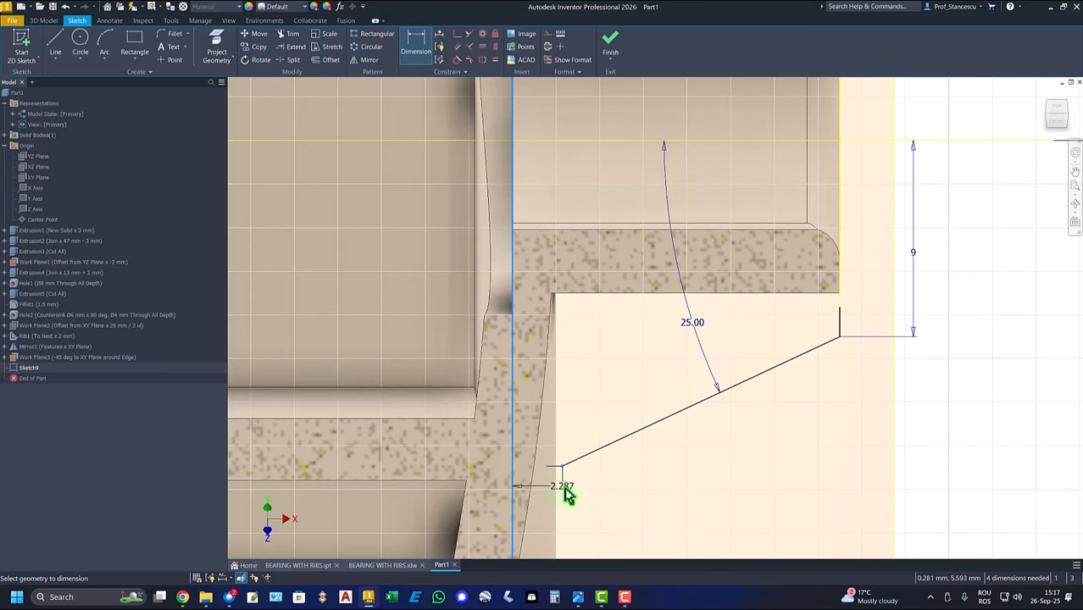
click(612, 506)
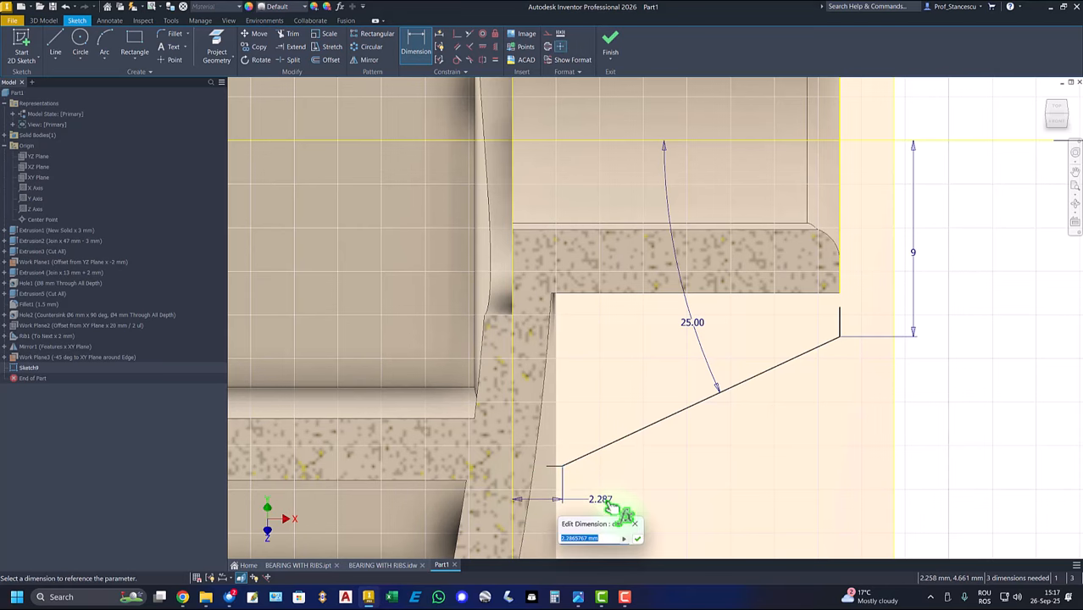
text(1)
key(Return)
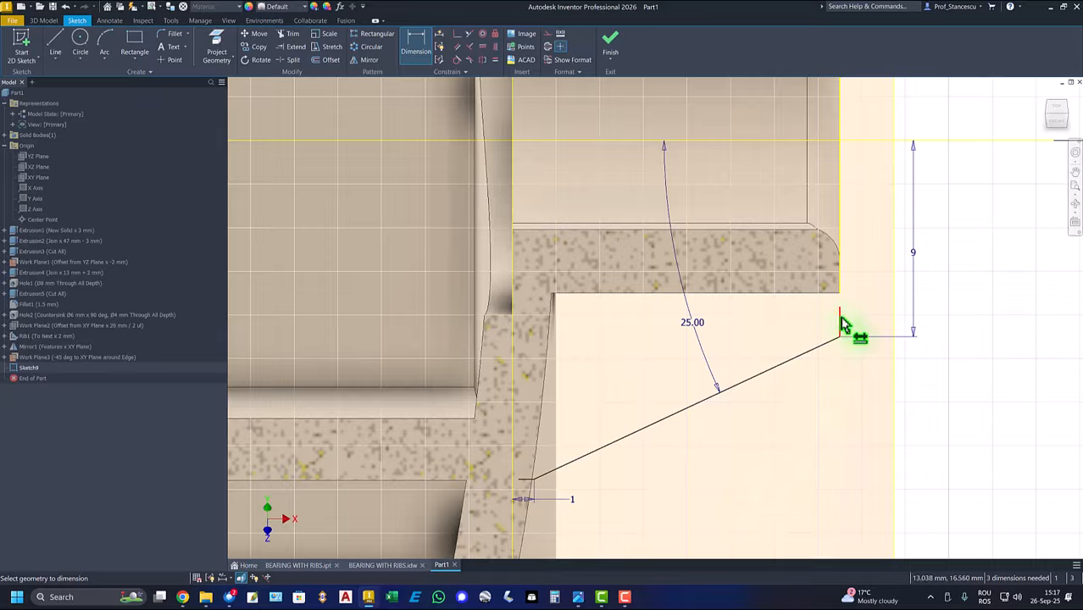
Make the short vertical line collinear with the boss's projected end face and finish the sketch
click(469, 34)
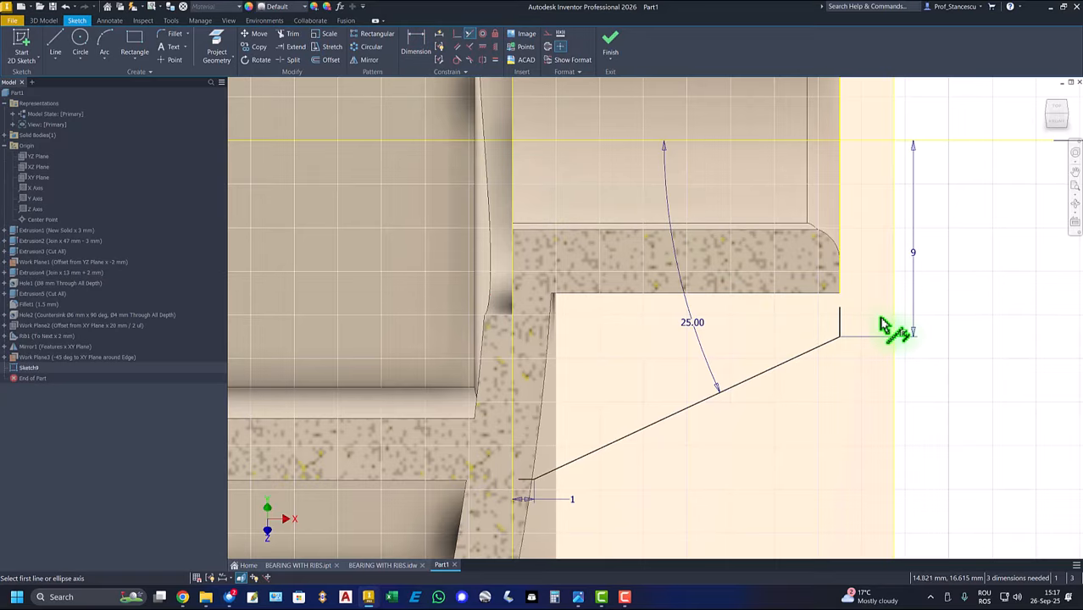
click(842, 327)
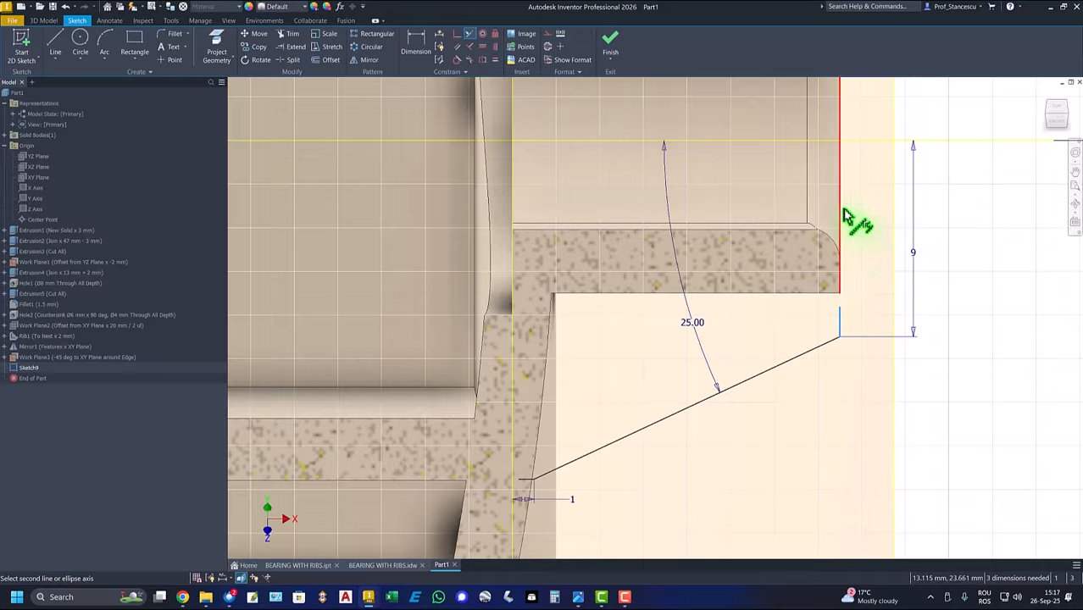
click(843, 219)
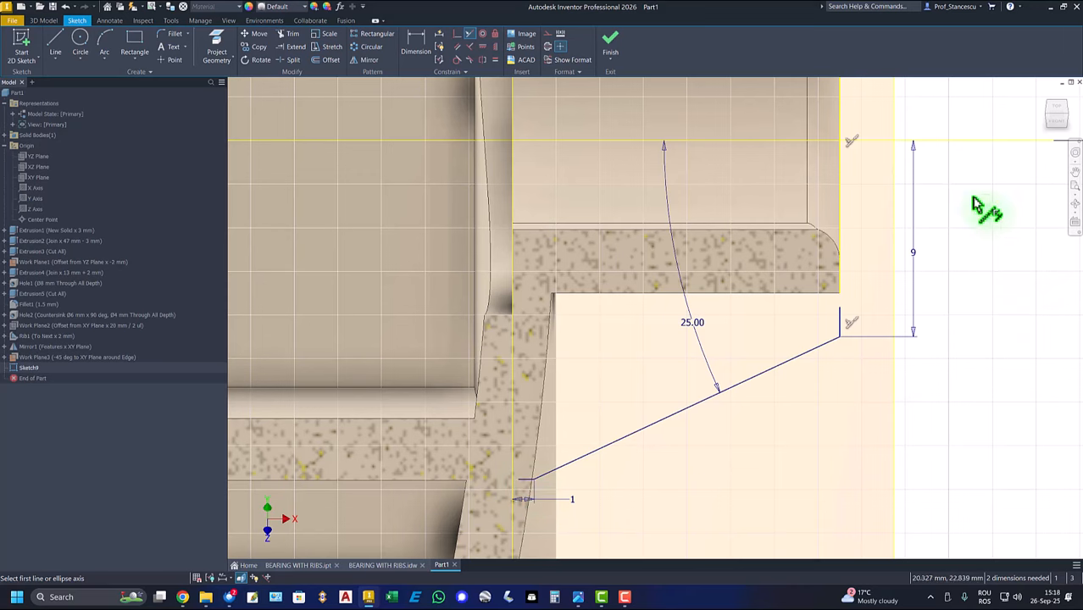
click(611, 44)
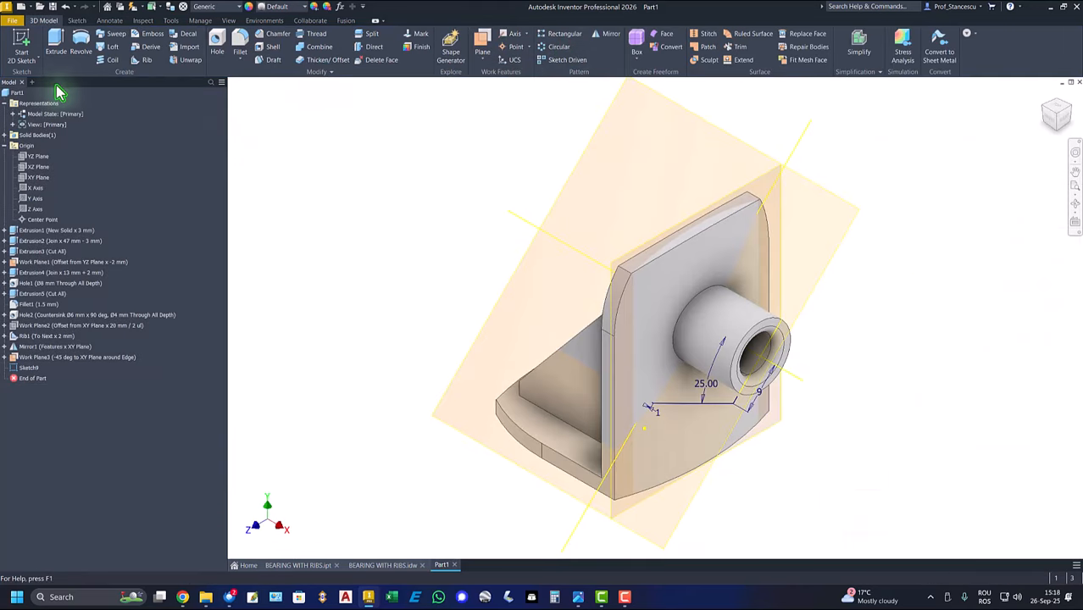
Create a 2 mm thick rib from the sketched profile, parallel to the sketch plane, using Direction 1 so it fills toward the boss
click(144, 61)
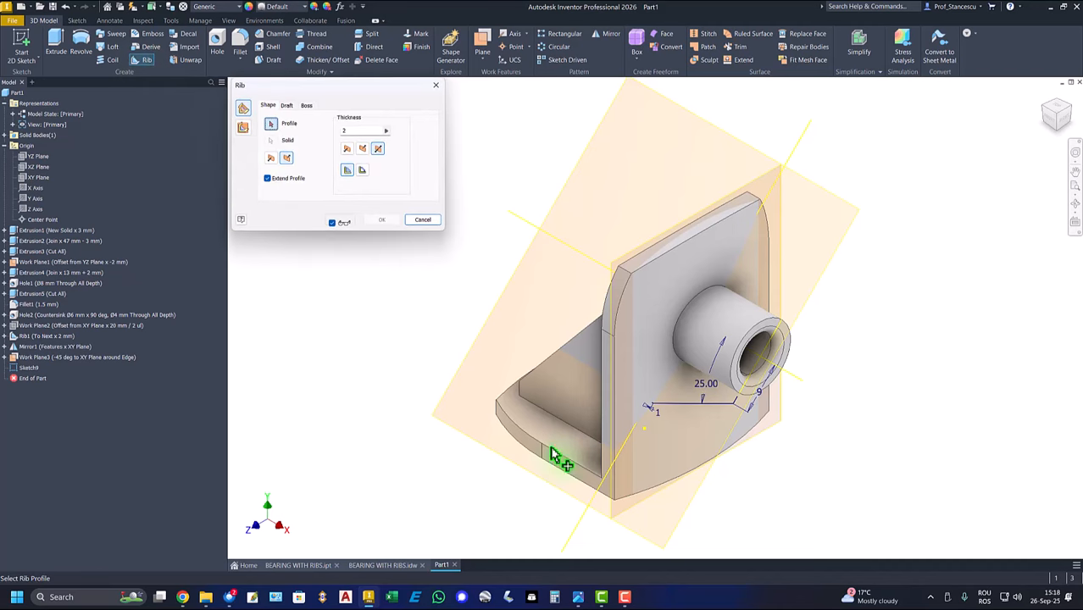
click(712, 410)
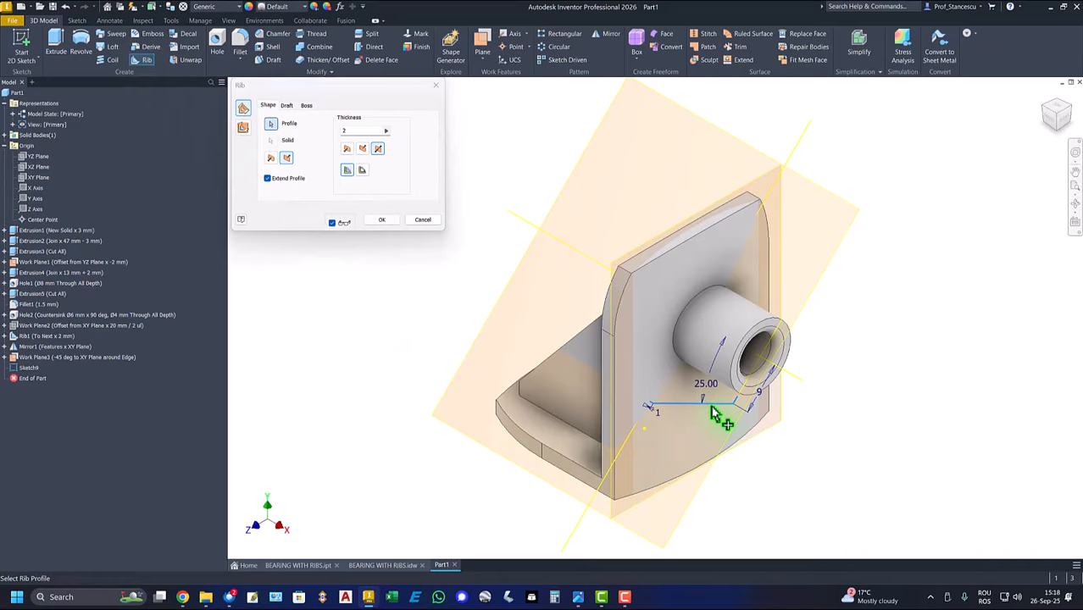
click(242, 129)
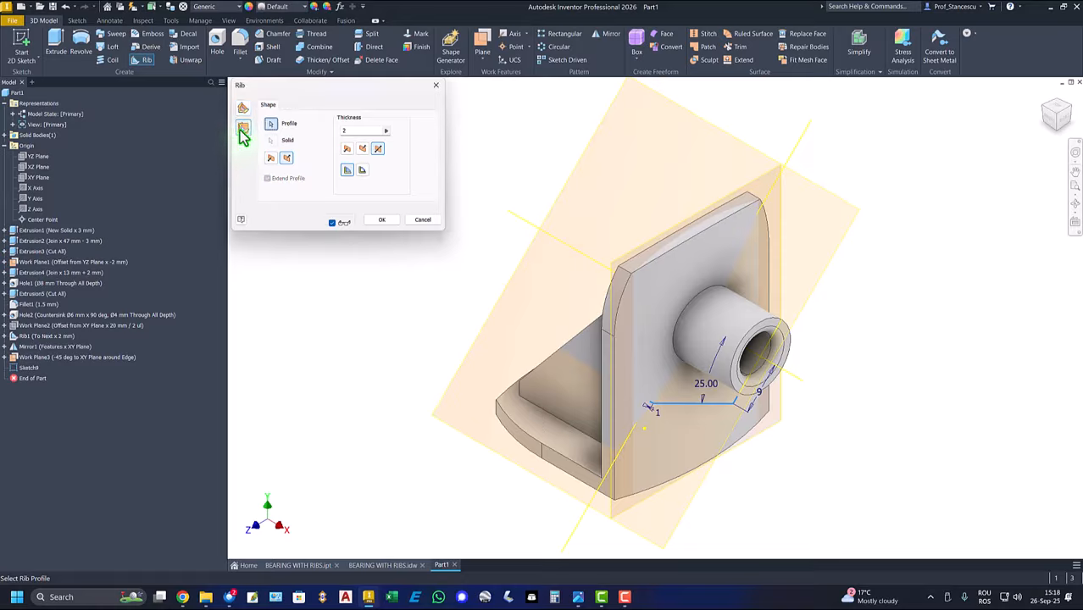
click(271, 161)
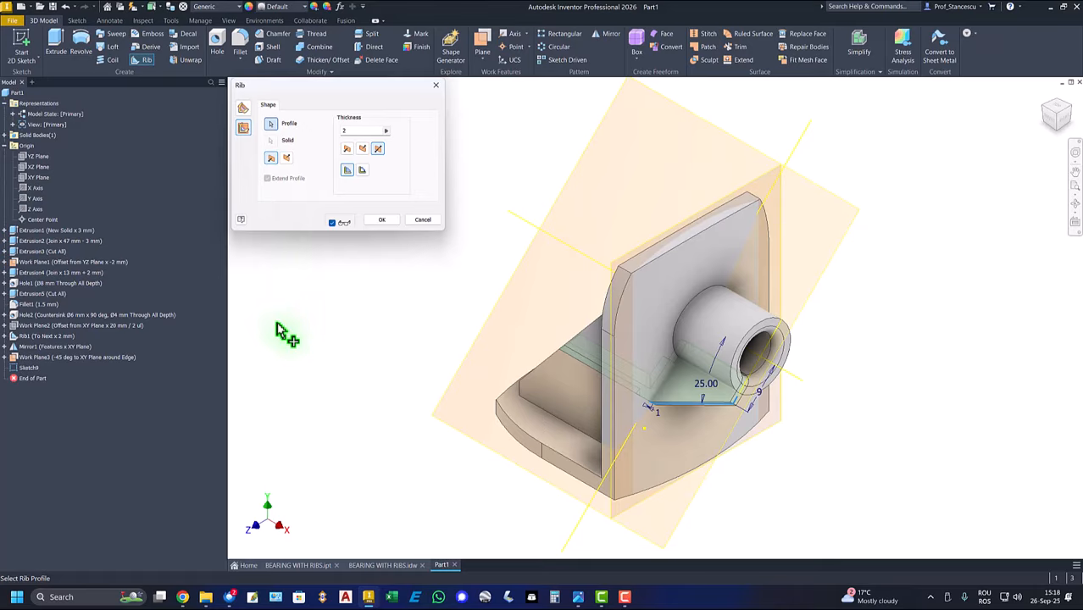
shift+middle_drag(1034, 507, 389, 257)
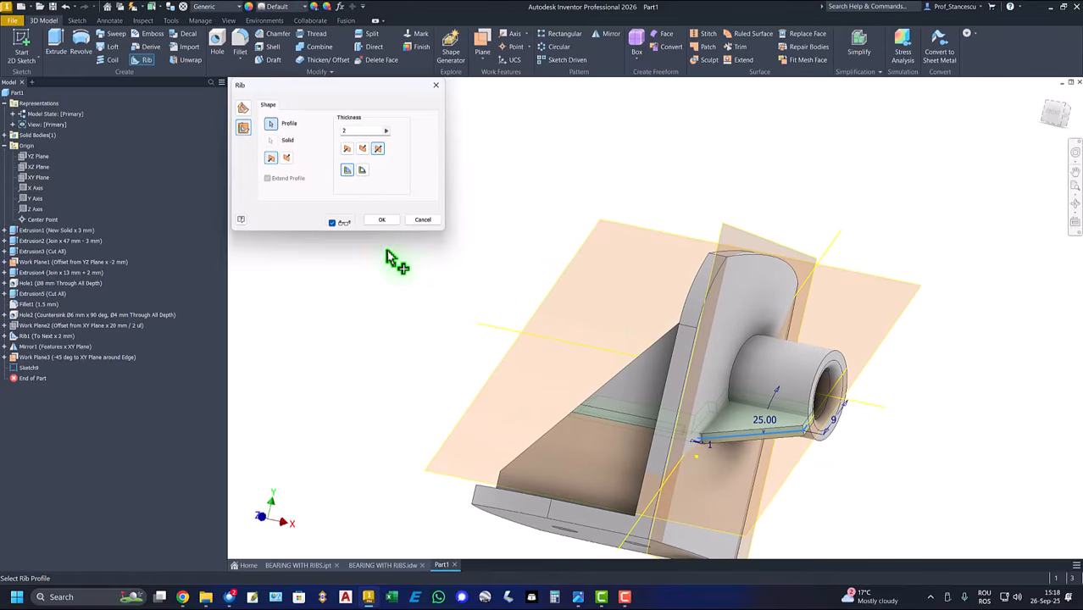
click(380, 222)
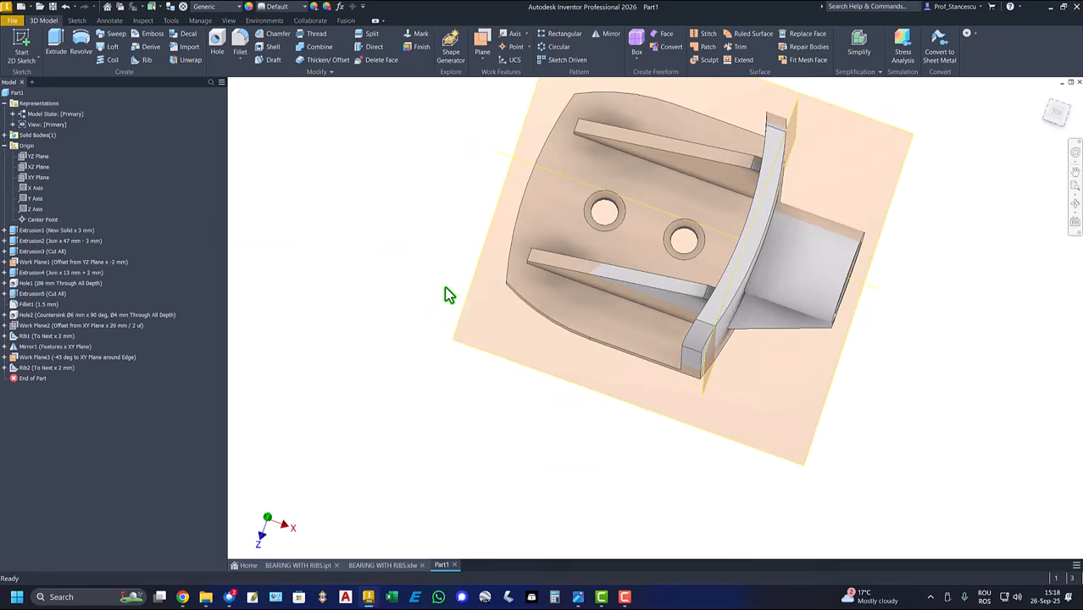
Hide the -45 degree work plane, the -2 mm offset work plane and the work axis through the boss
key(F6)
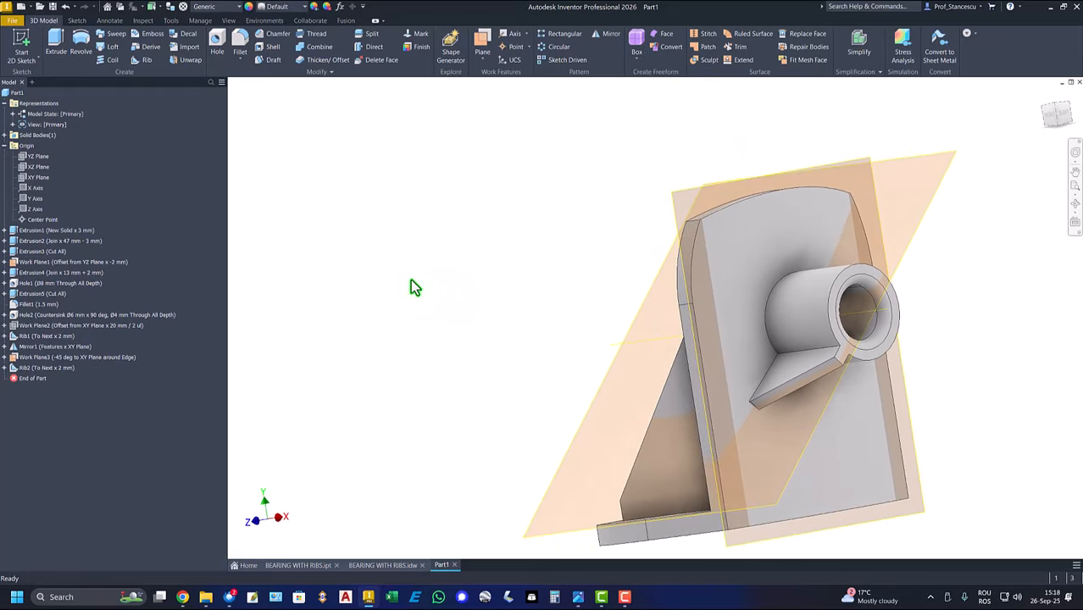
key(F6)
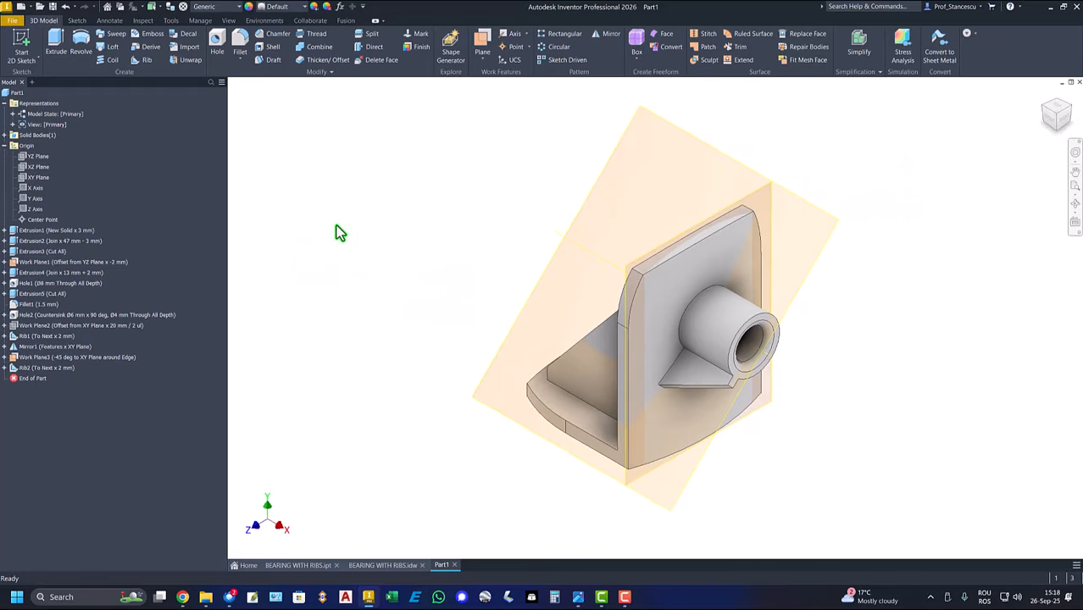
right_click(15, 364)
click(45, 426)
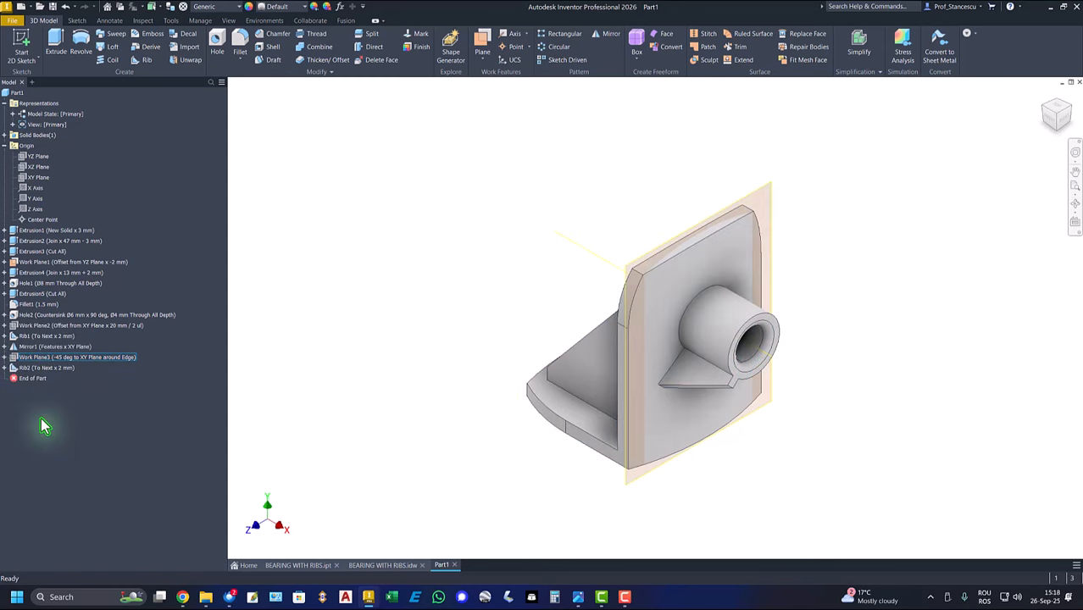
right_click(34, 263)
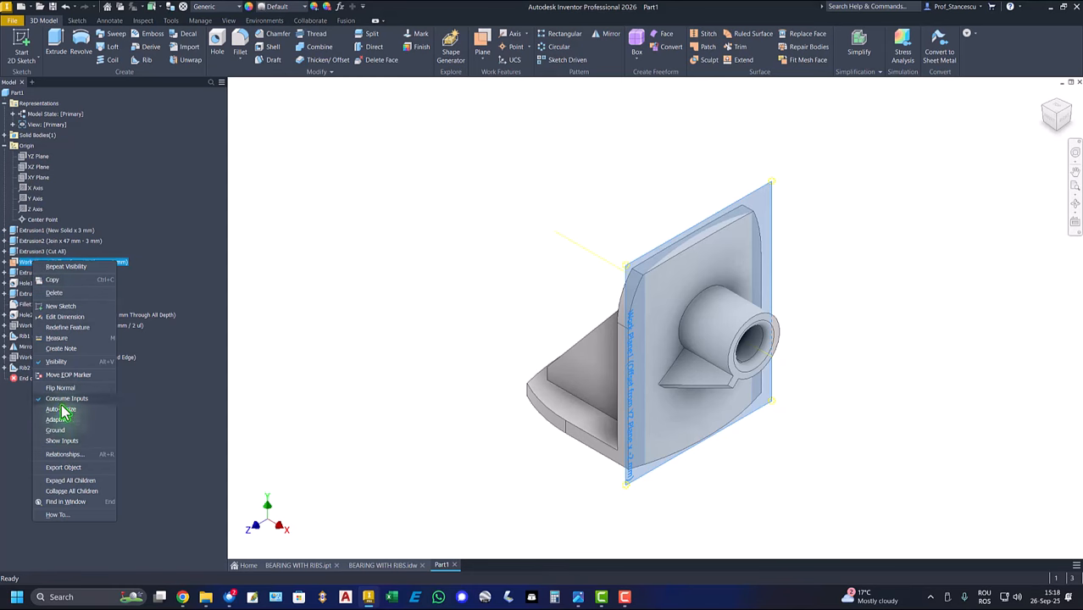
click(58, 362)
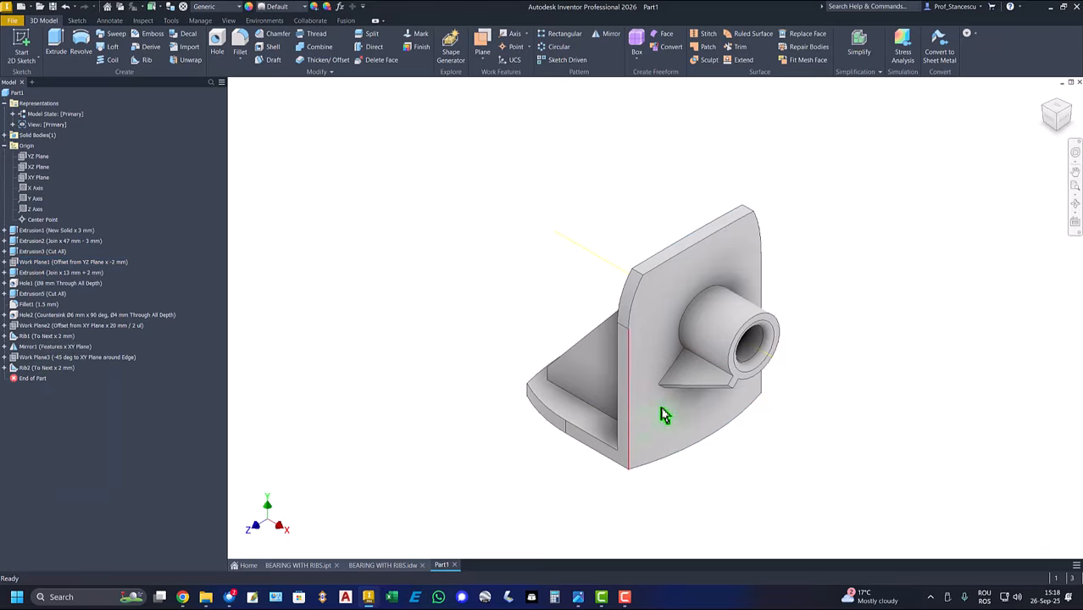
right_click(765, 357)
key(Escape)
key(F6)
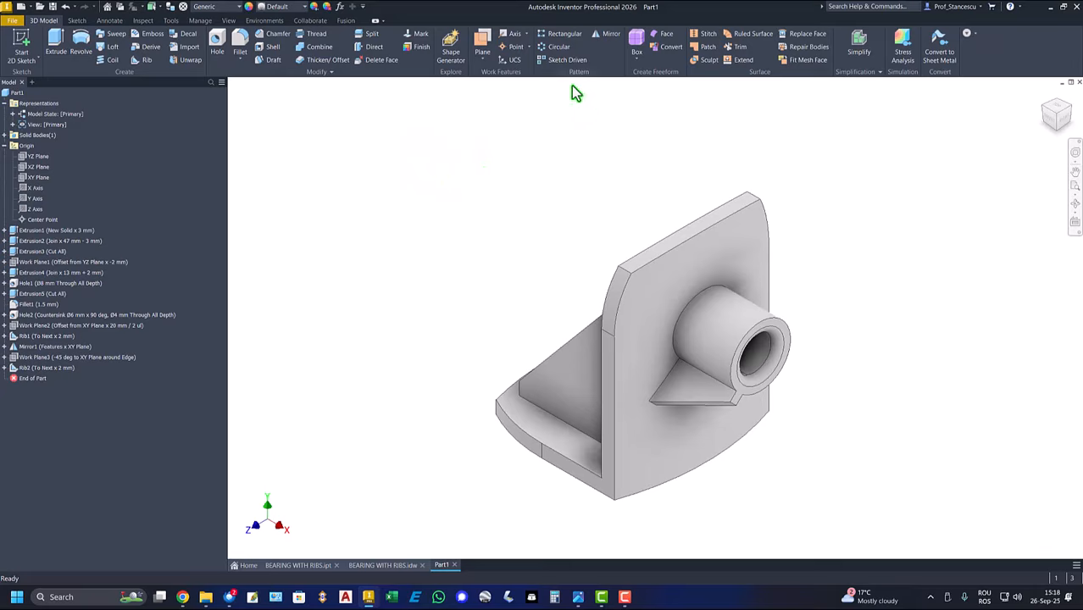
Circularly pattern the small boss rib around the boss's cylindrical axis with a count of 4 over 360 degrees
click(552, 47)
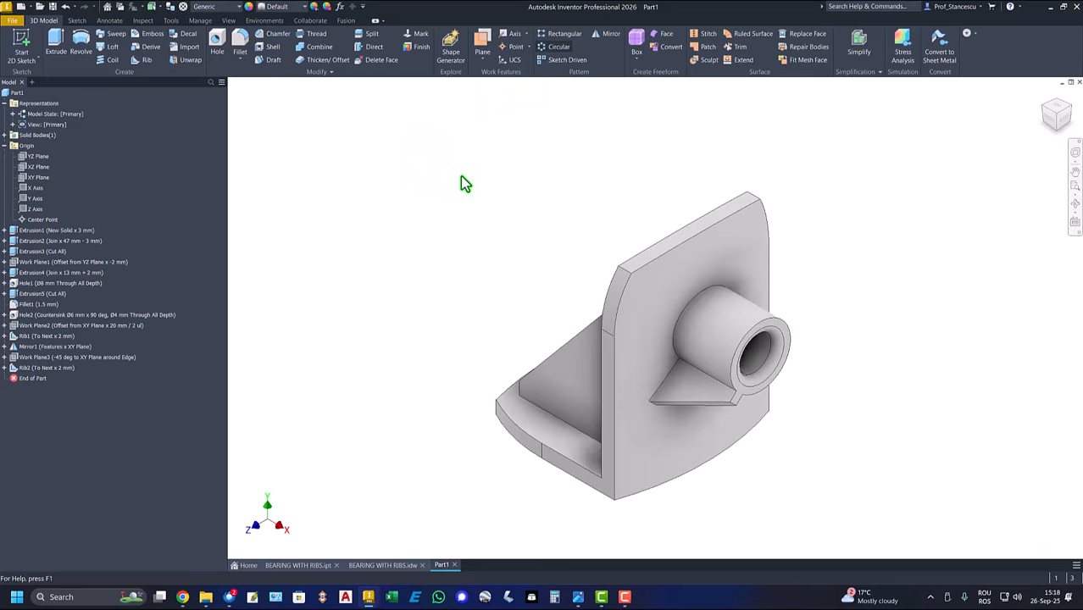
click(44, 368)
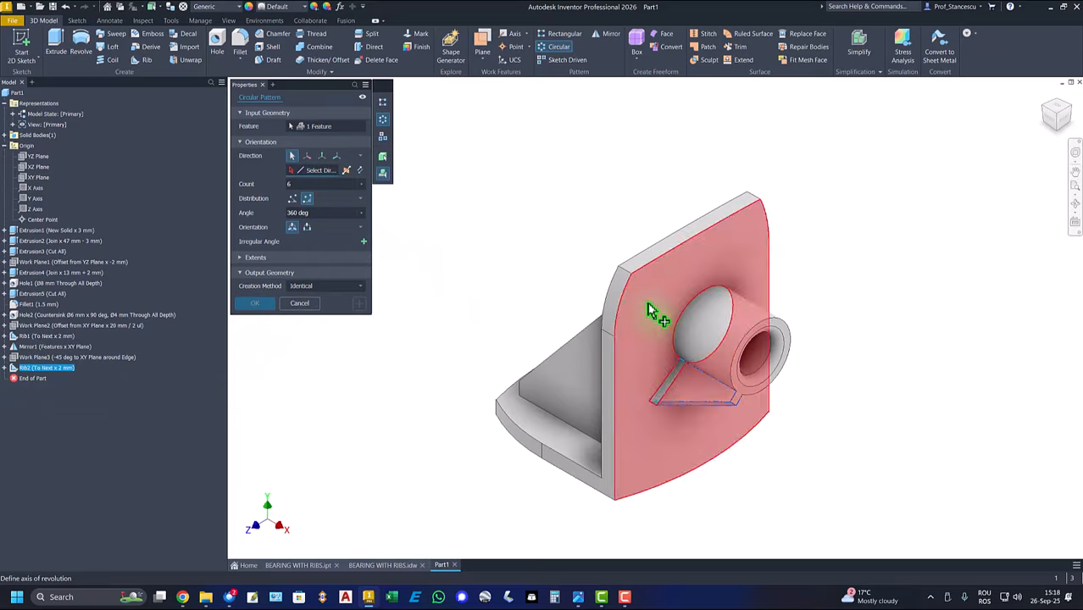
click(708, 317)
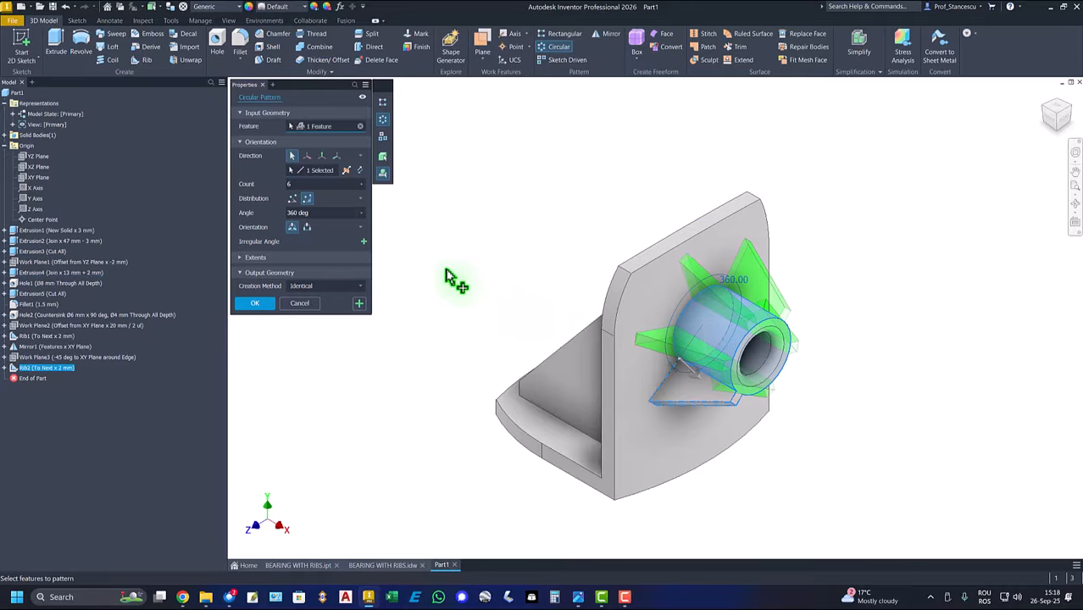
double_click(297, 184)
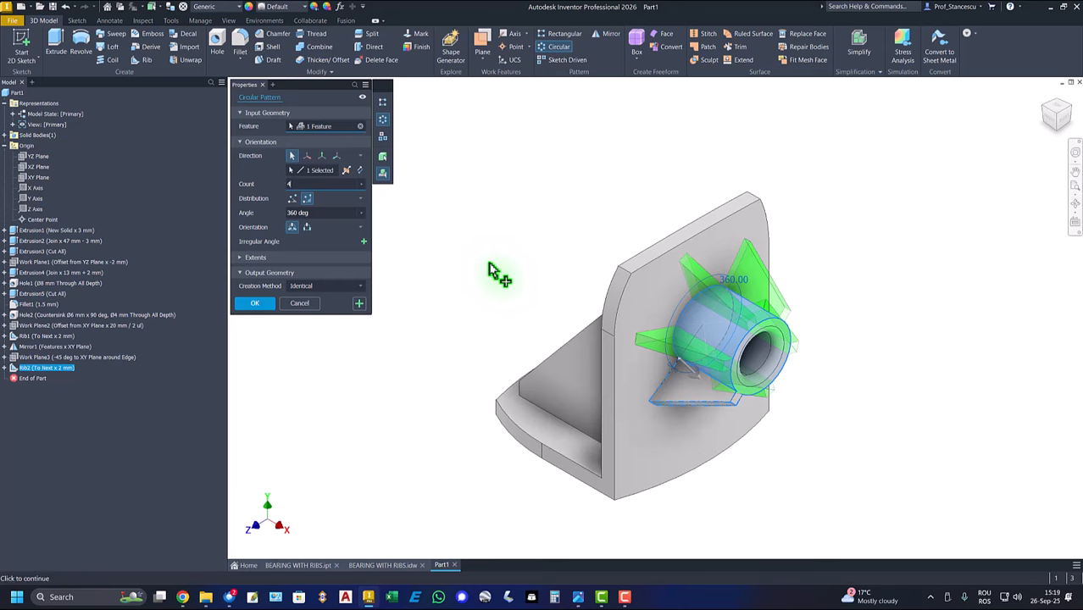
click(251, 304)
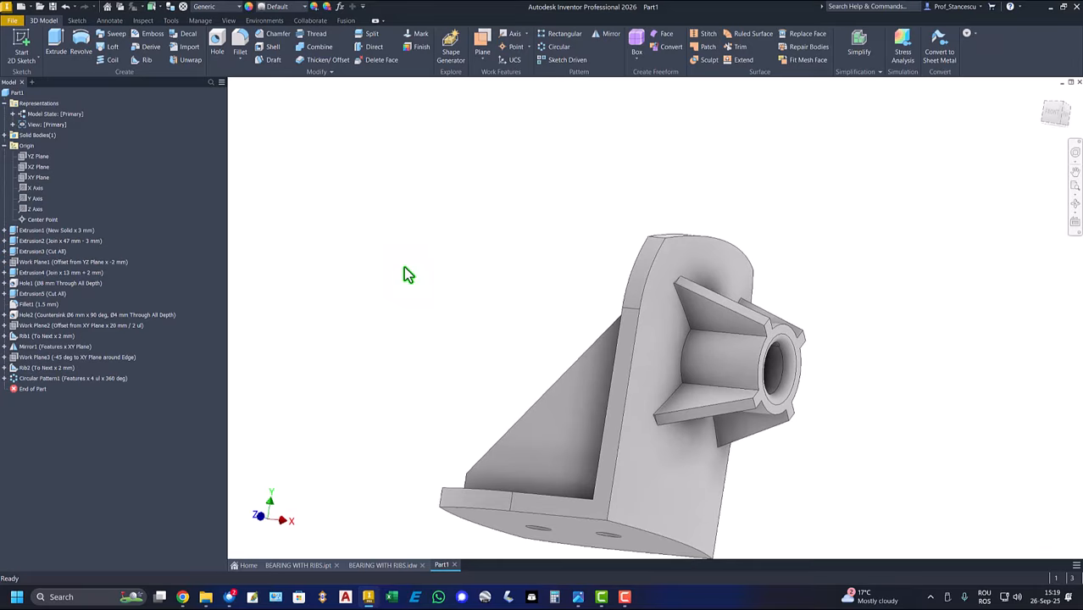
key(F6)
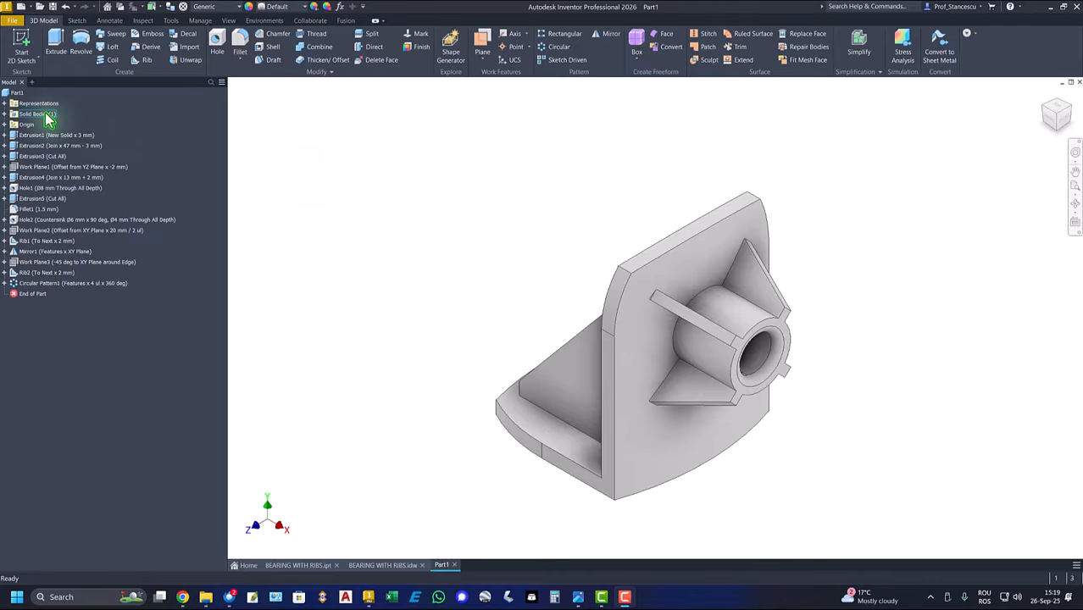
Update the physical properties in the part's iProperties and copy the calculated volume value
click(15, 94)
right_click(15, 97)
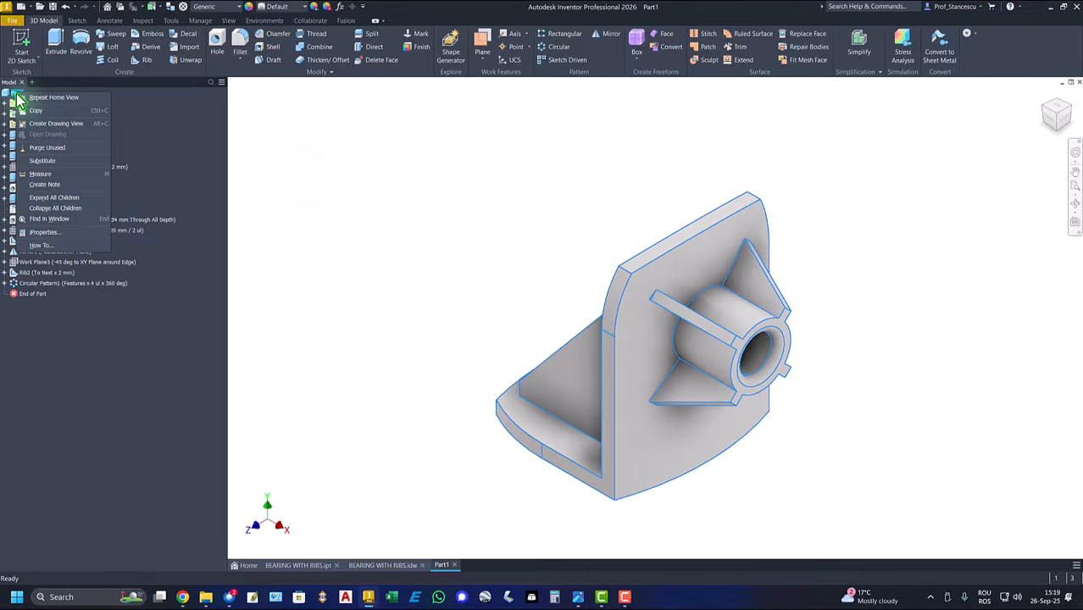
click(44, 232)
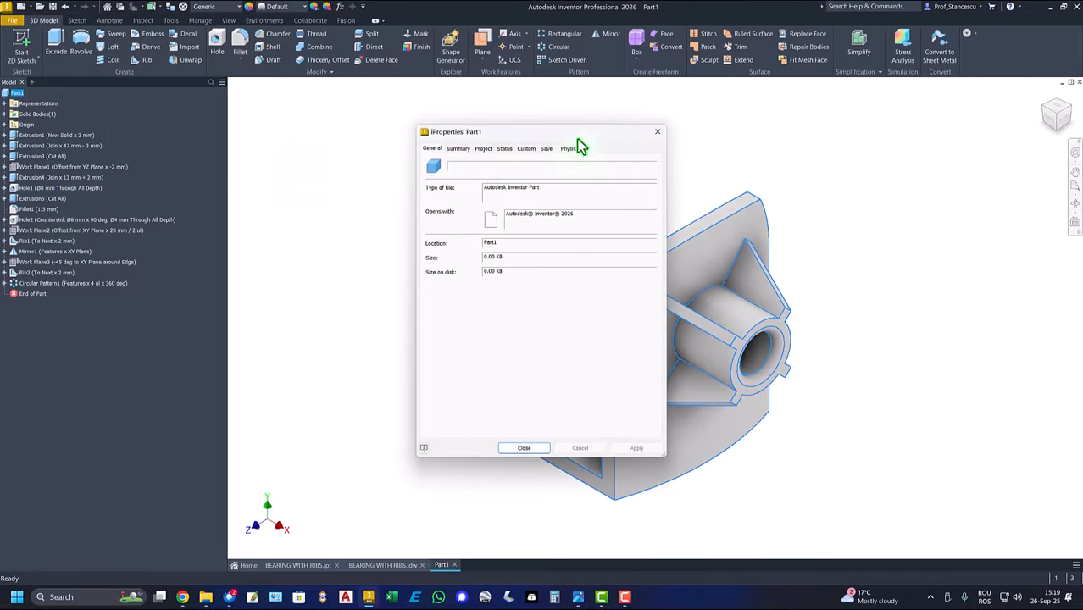
click(568, 150)
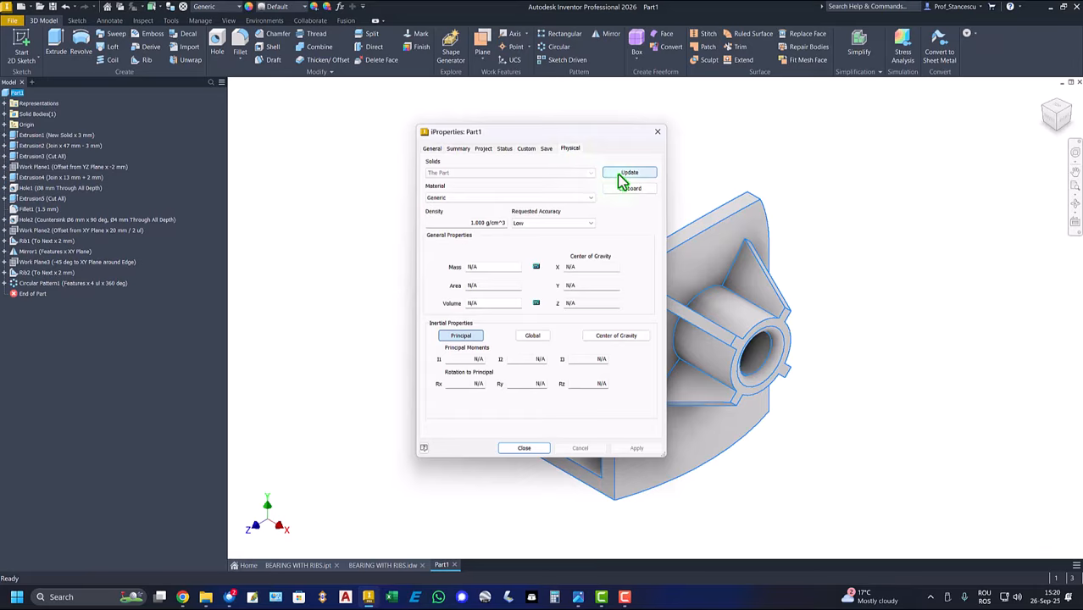
click(627, 173)
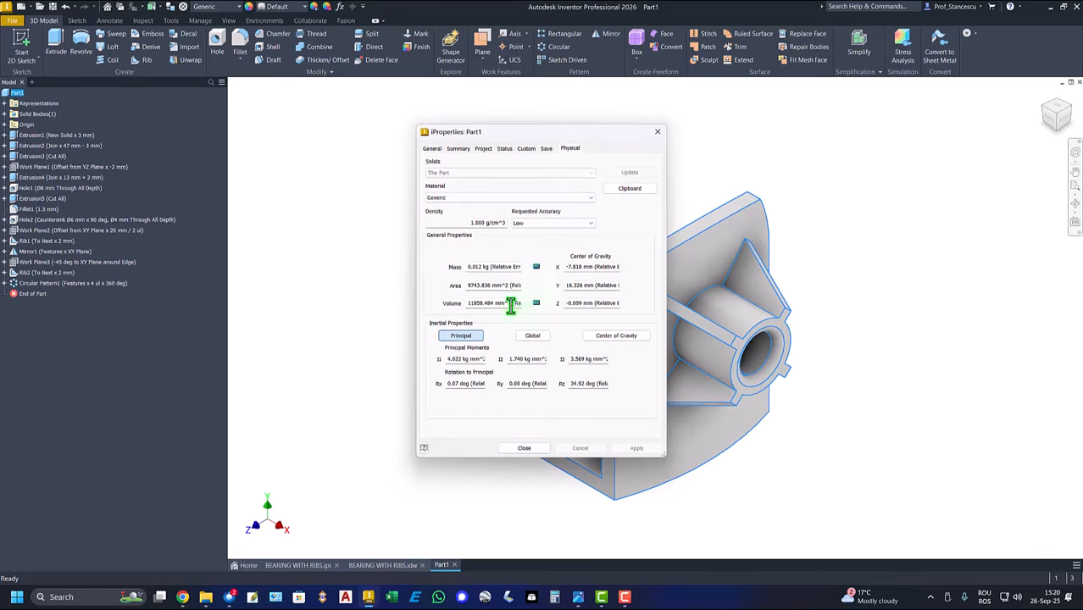
drag(512, 304, 467, 304)
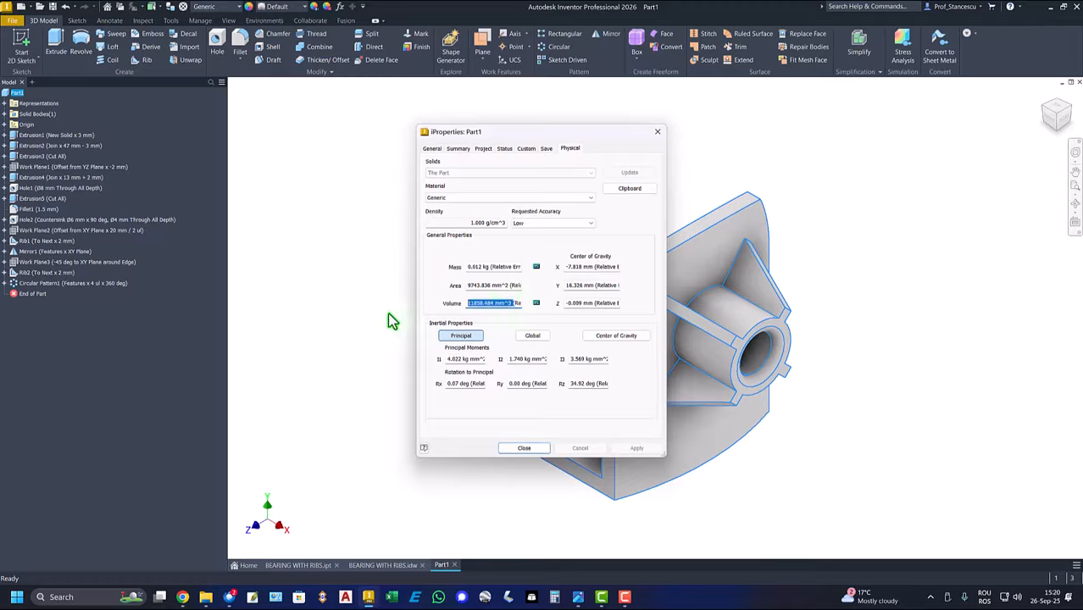
key(ctrl+c)
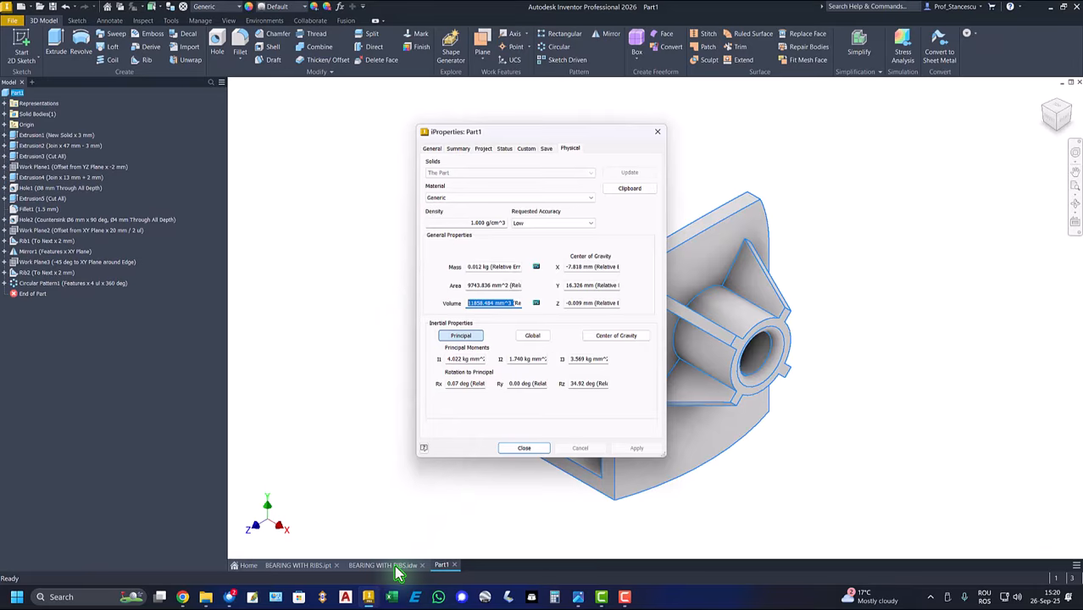
click(524, 448)
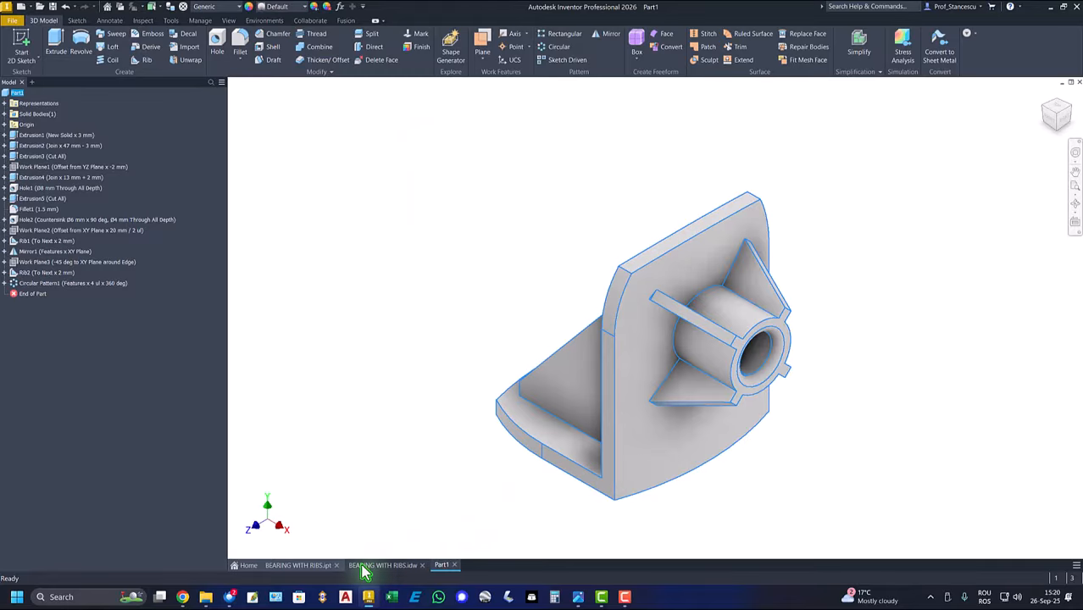
In the BEARING WITH RIBS.idw drawing, replace the volume note's value with the copied 11858.484 mm^3
click(373, 566)
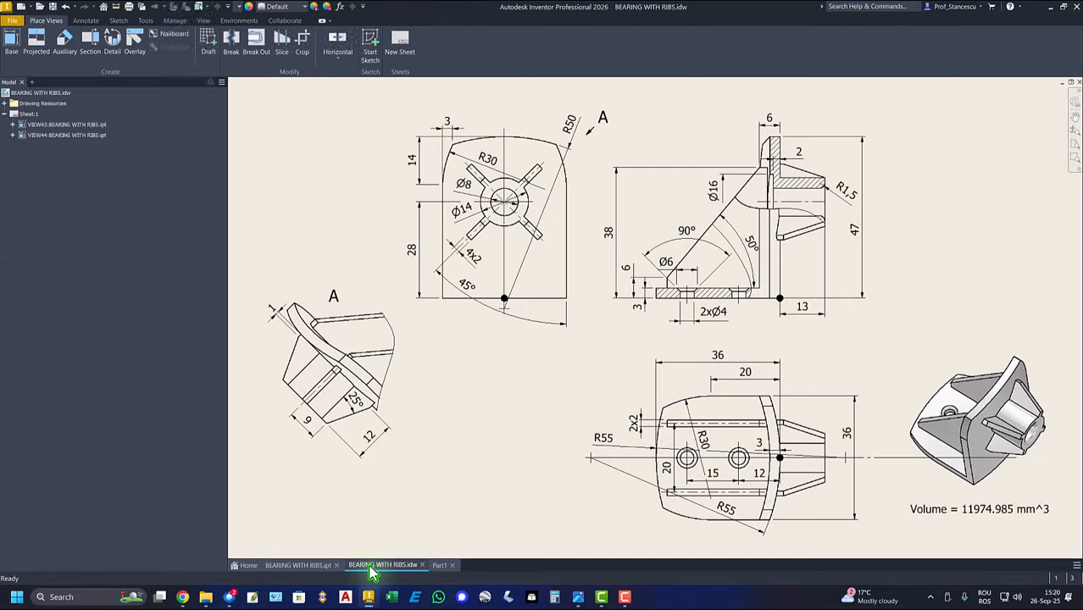
double_click(986, 509)
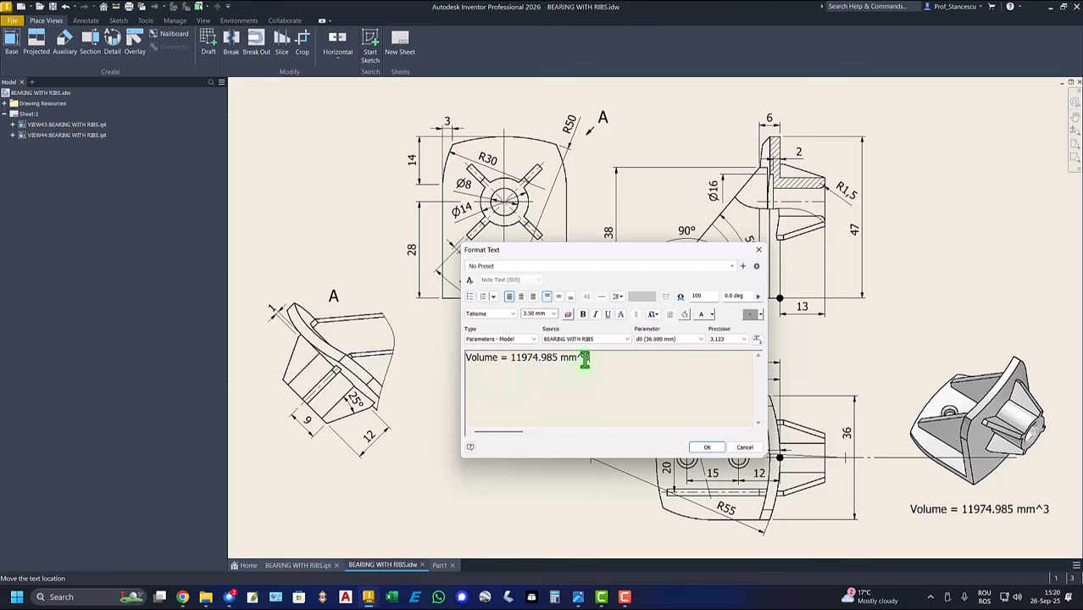
key(Return)
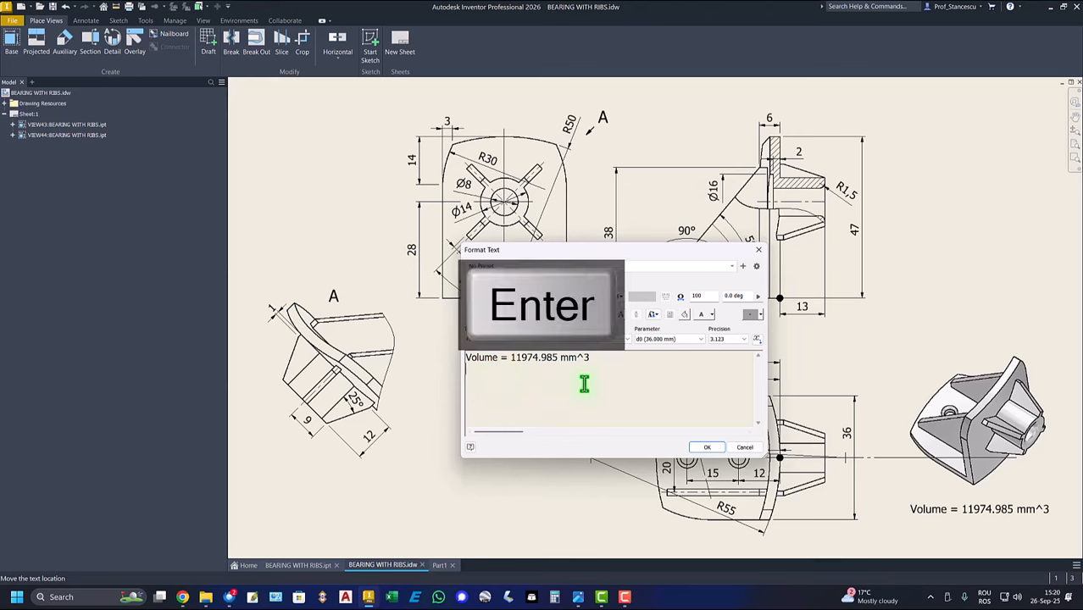
key(ctrl+v)
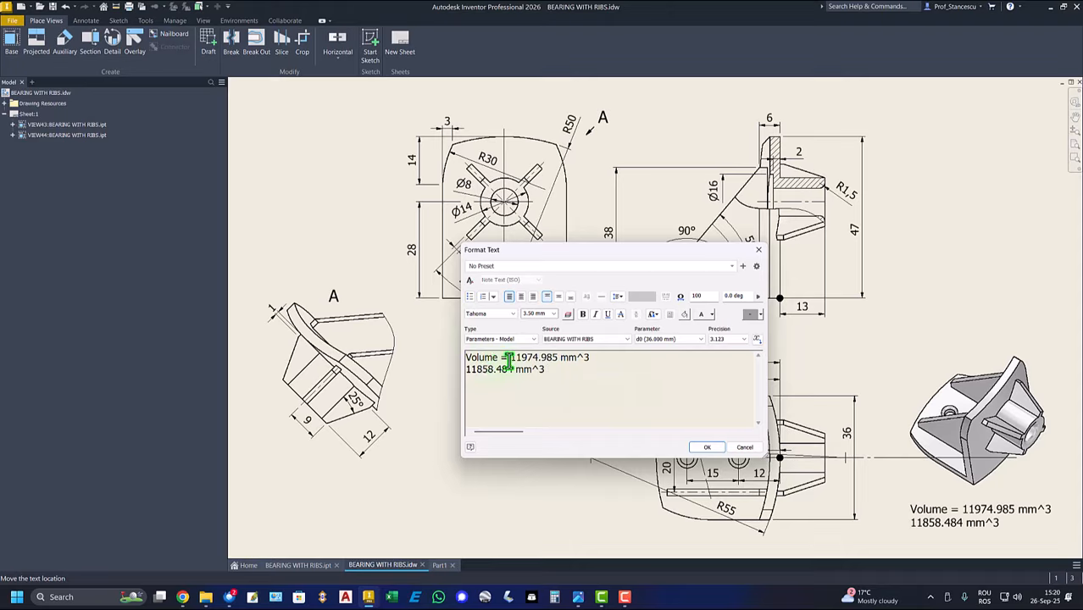
drag(509, 357, 653, 357)
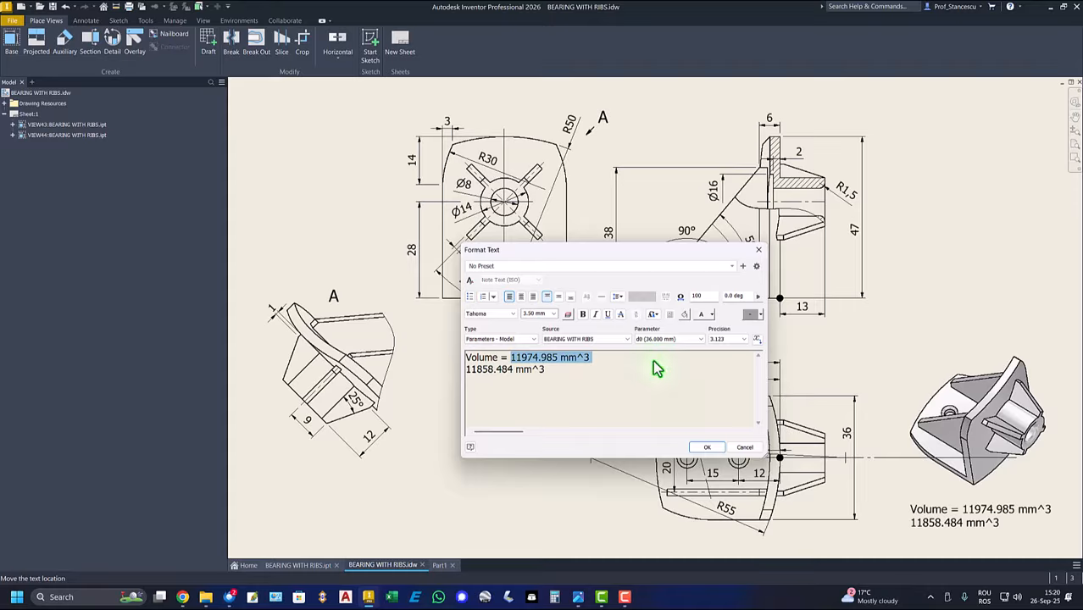
key(Delete)
key(Delete)
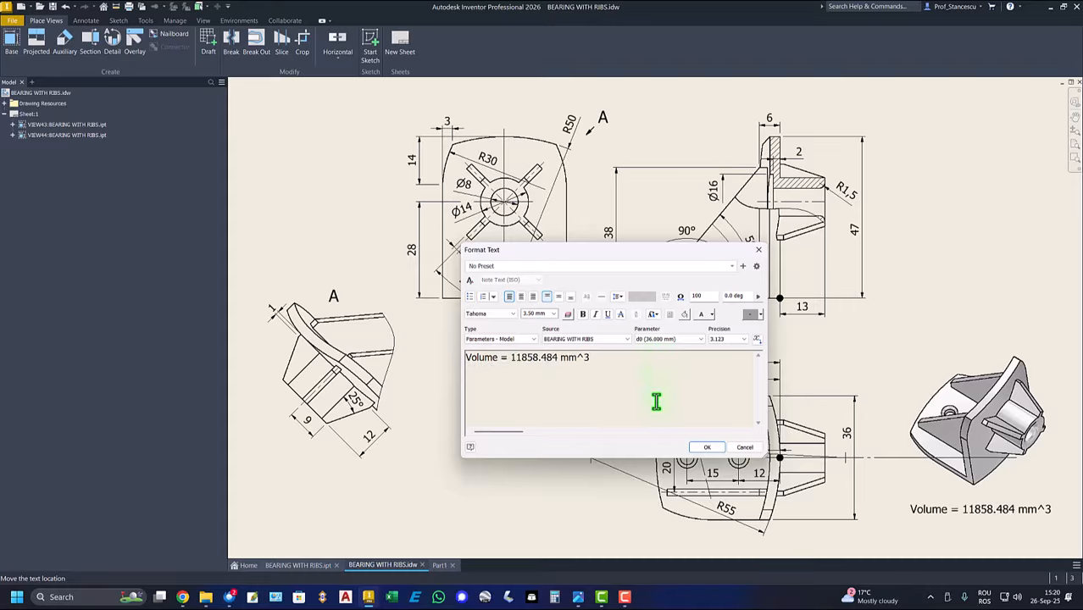
click(707, 446)
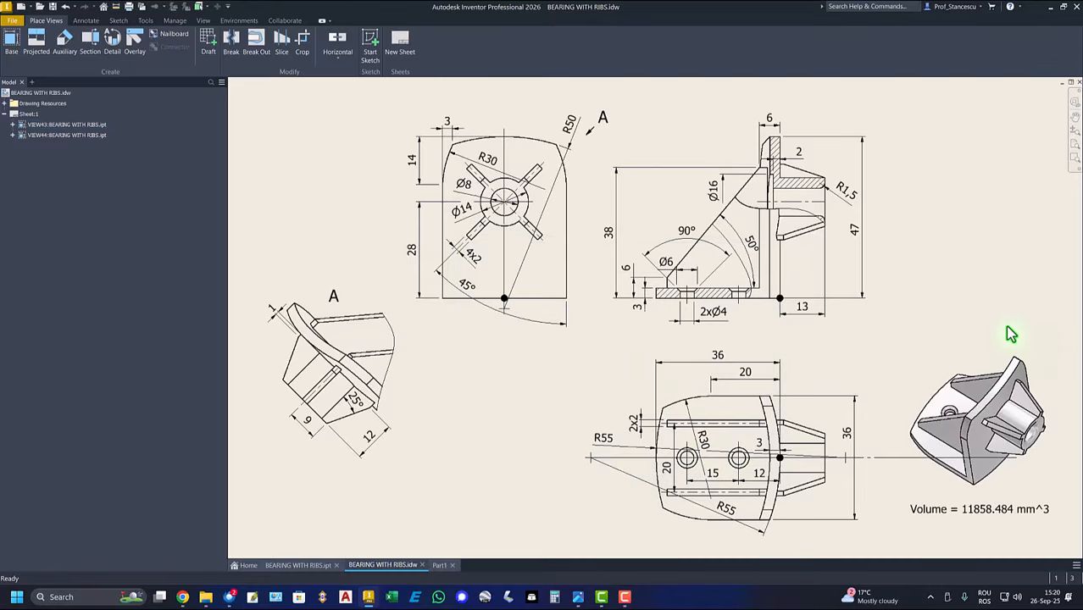
Delete the long horizontal centerline running from the plan view to the shaded isometric view
click(909, 468)
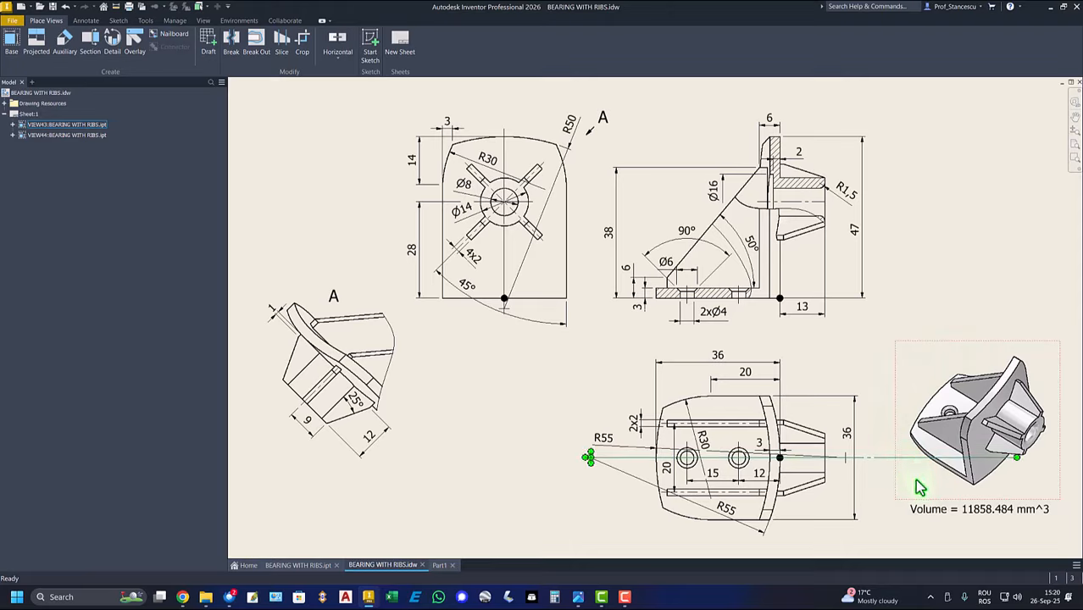
key(Delete)
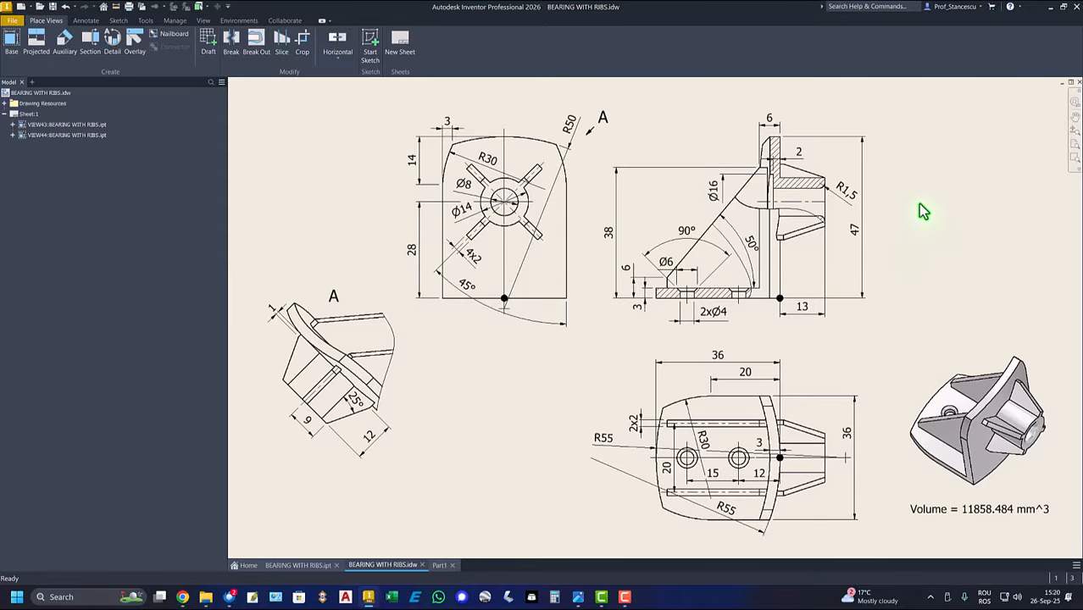
Return to Part1 and assign the ABS Plastic material to the part
click(439, 565)
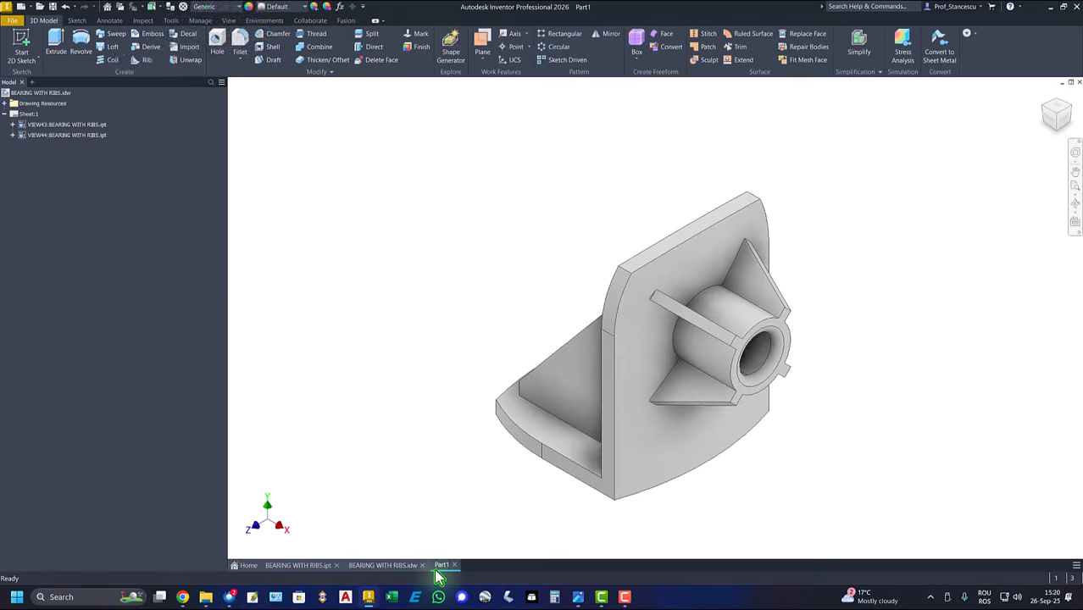
click(227, 16)
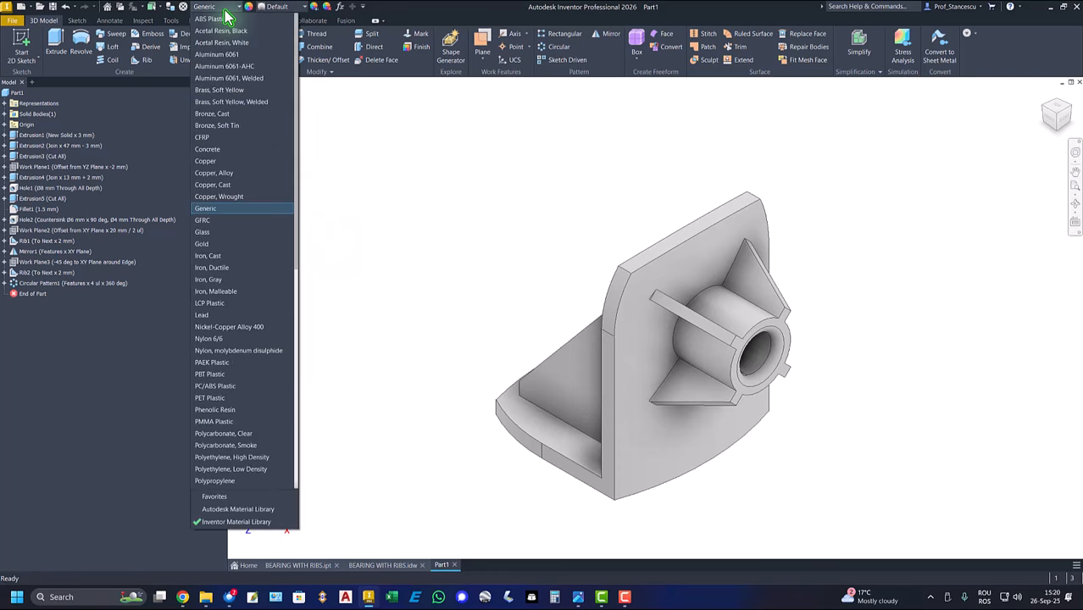
click(224, 20)
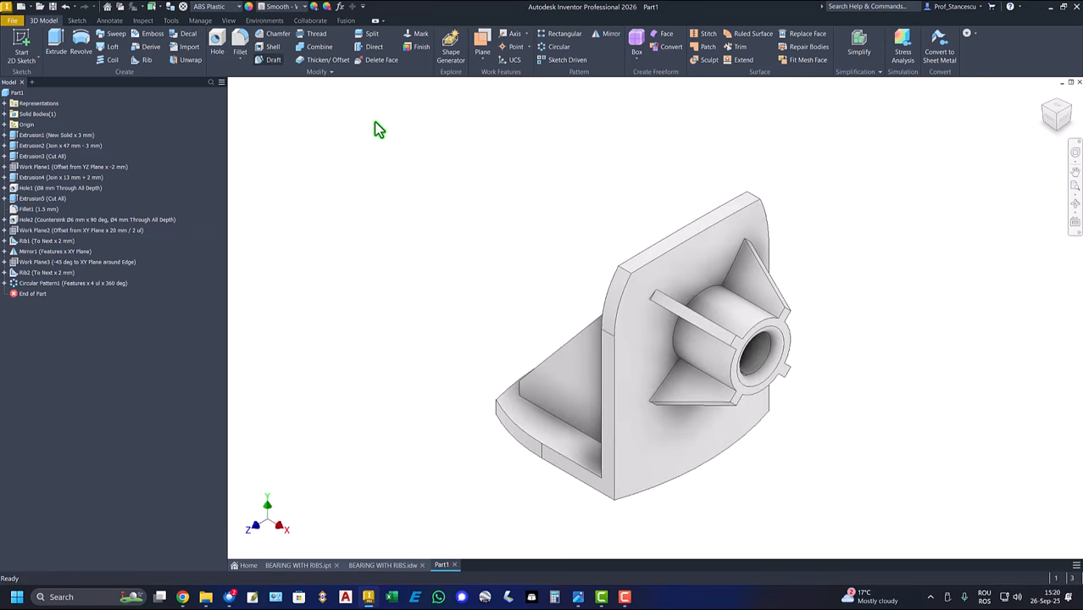
Set the lighting style of the part's view to Default Lights
click(229, 21)
click(208, 47)
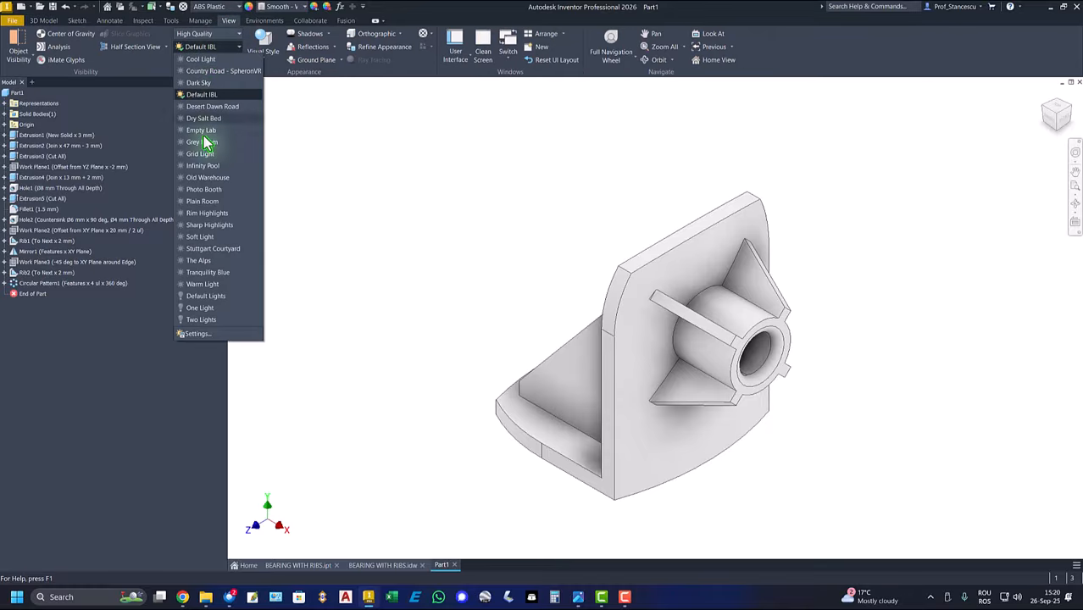
click(207, 297)
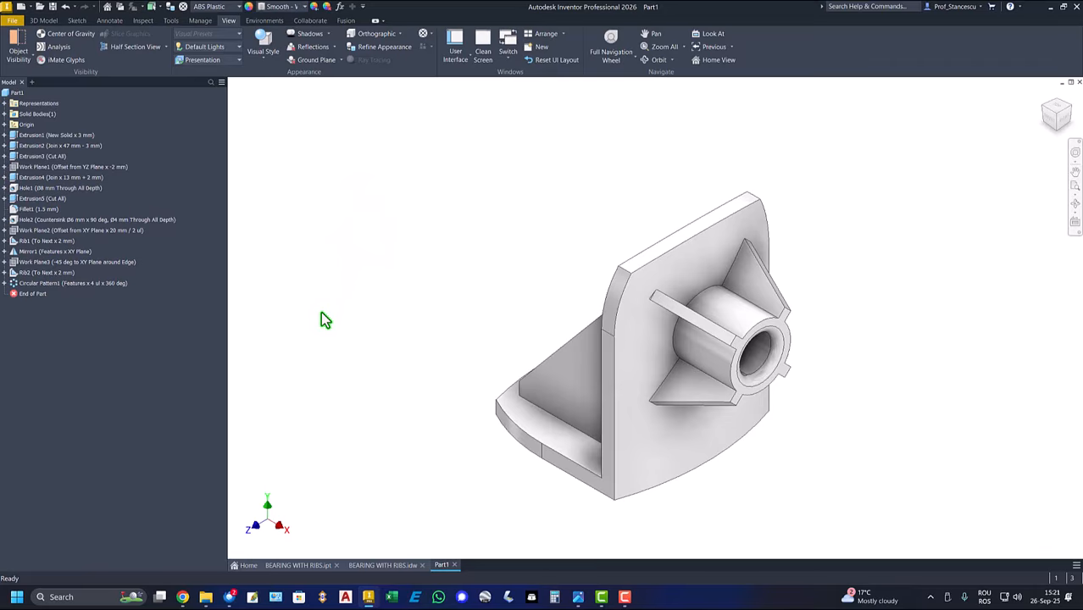
Compare the finished Part1 model with the reference part BEARING WITH RIBS.ipt by alternating between the two documents
click(296, 564)
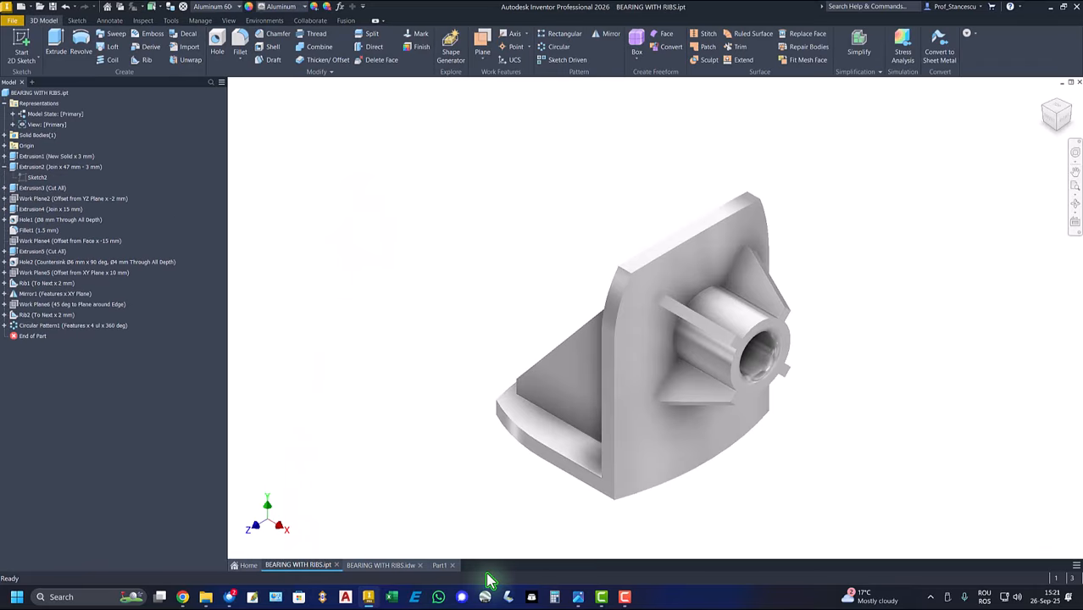
click(439, 565)
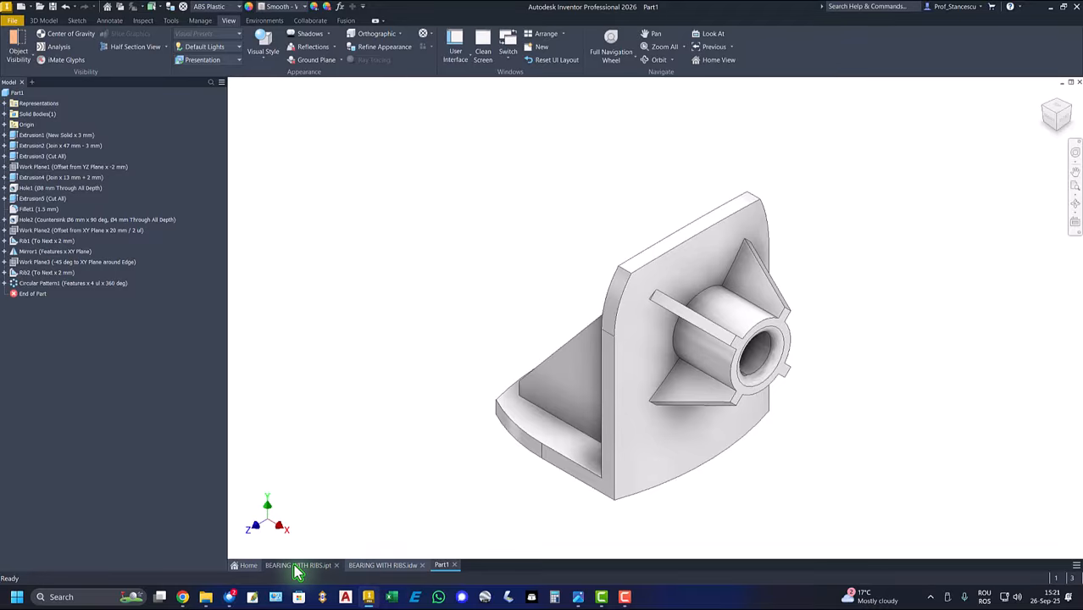
click(294, 566)
click(436, 564)
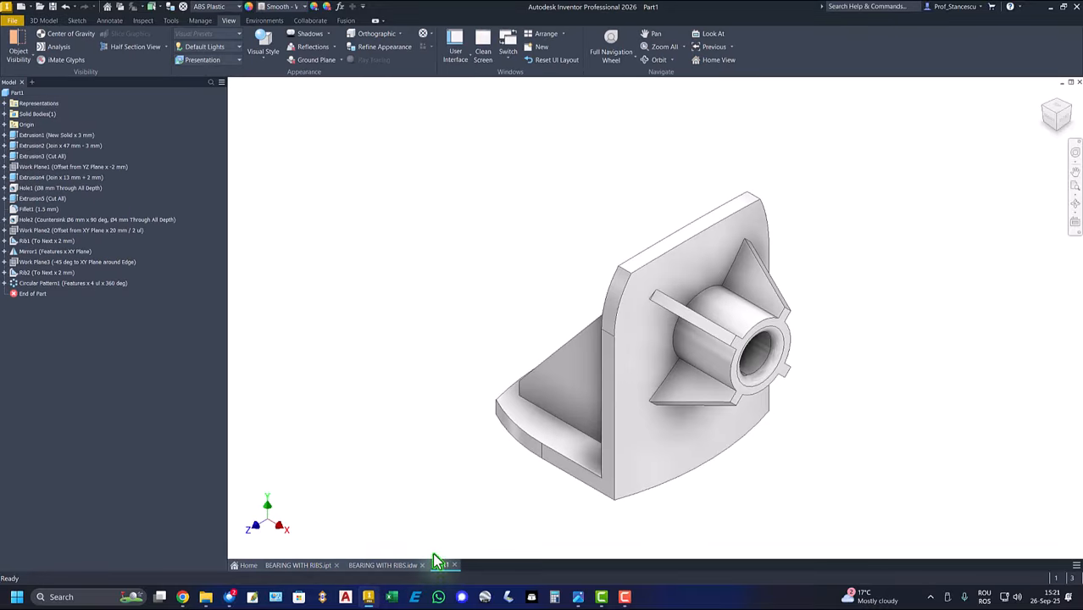